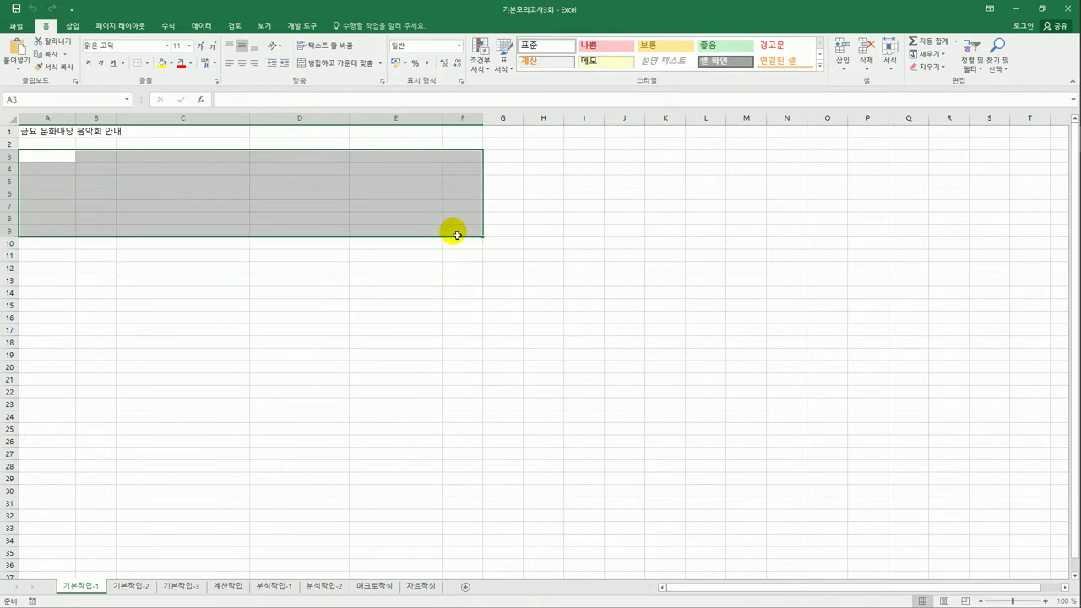
On the 기본작업-2 sheet, merge and center the title across B1:G1.
left_click(146, 586)
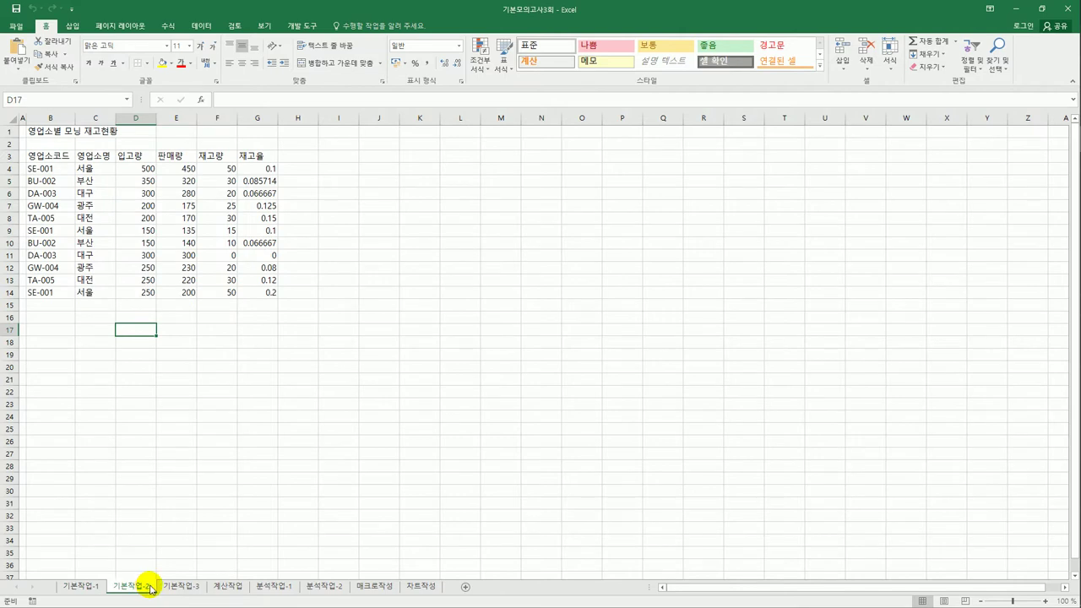
left_click_drag(63, 131, 263, 135)
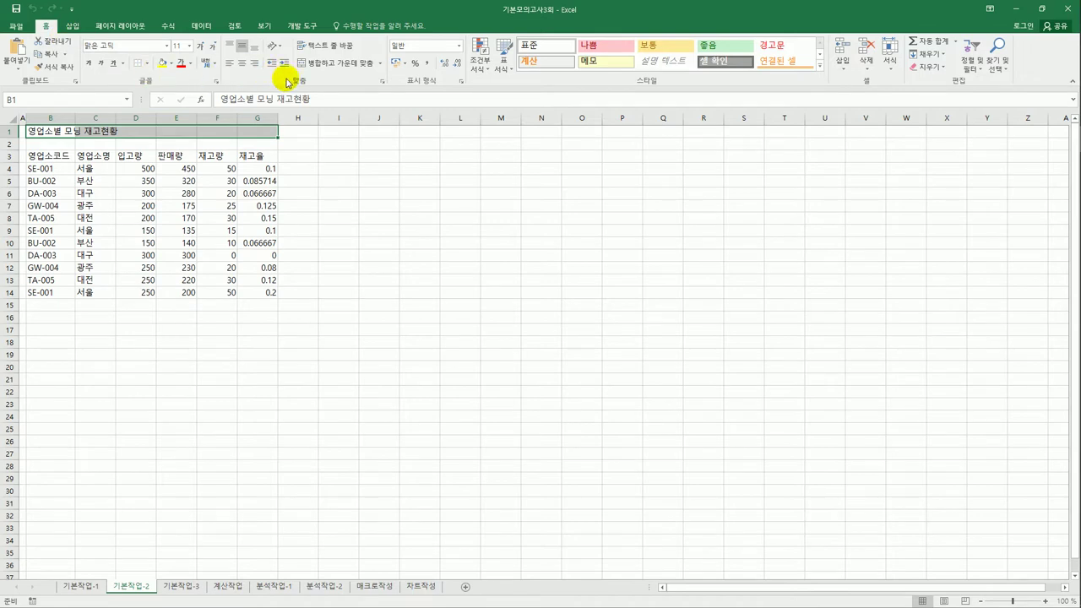
left_click(331, 66)
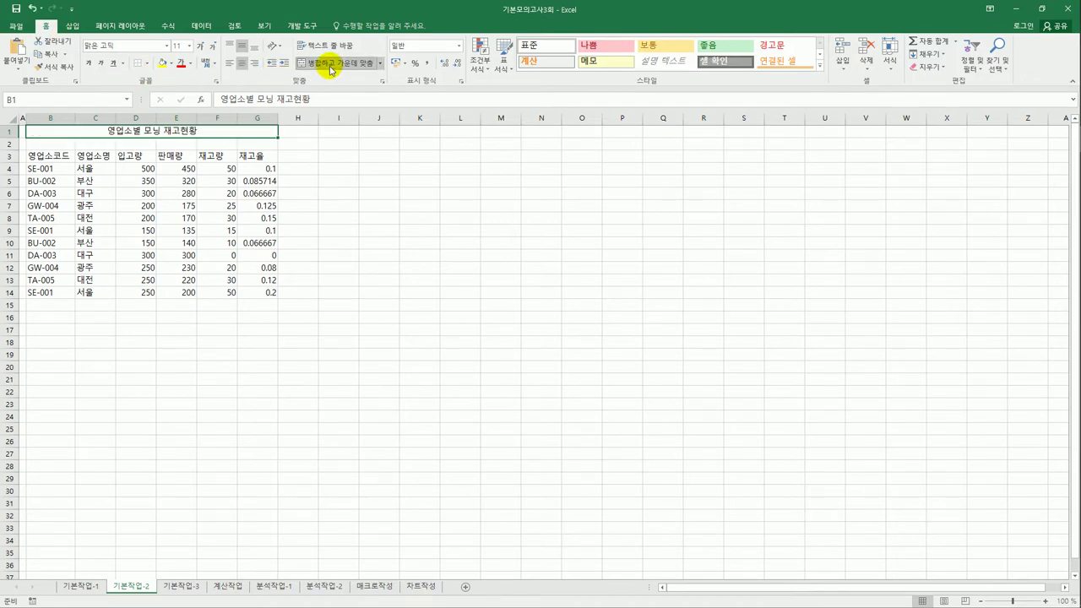
left_click(243, 48)
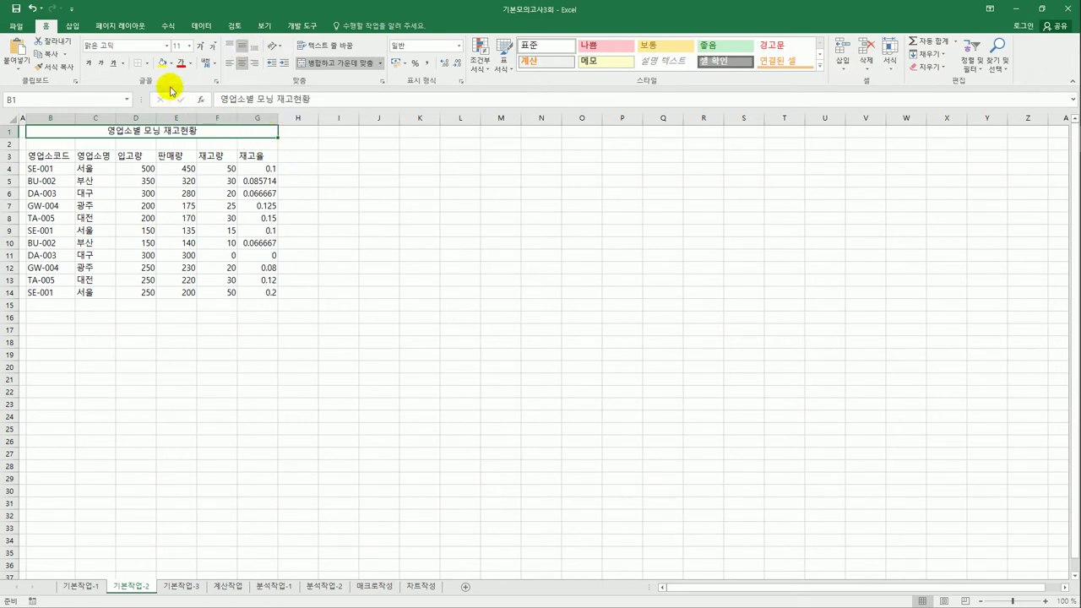
Format the merged title in B1 with the 바탕체 font, size 16, bold and underlined.
left_click(167, 48)
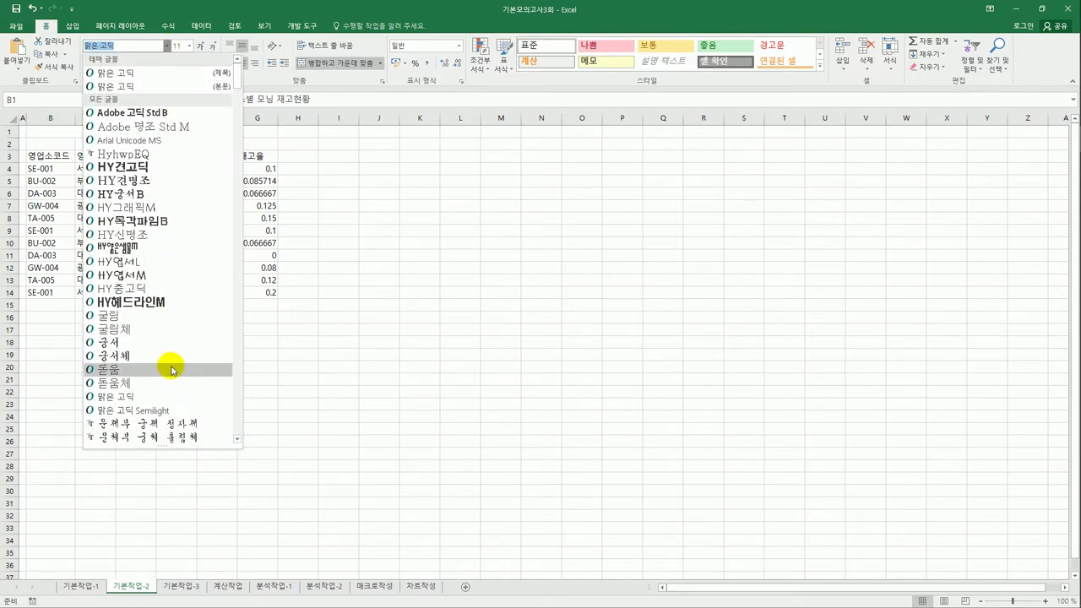
scroll(171, 370, "down", 3)
scroll(172, 370, "down", 2)
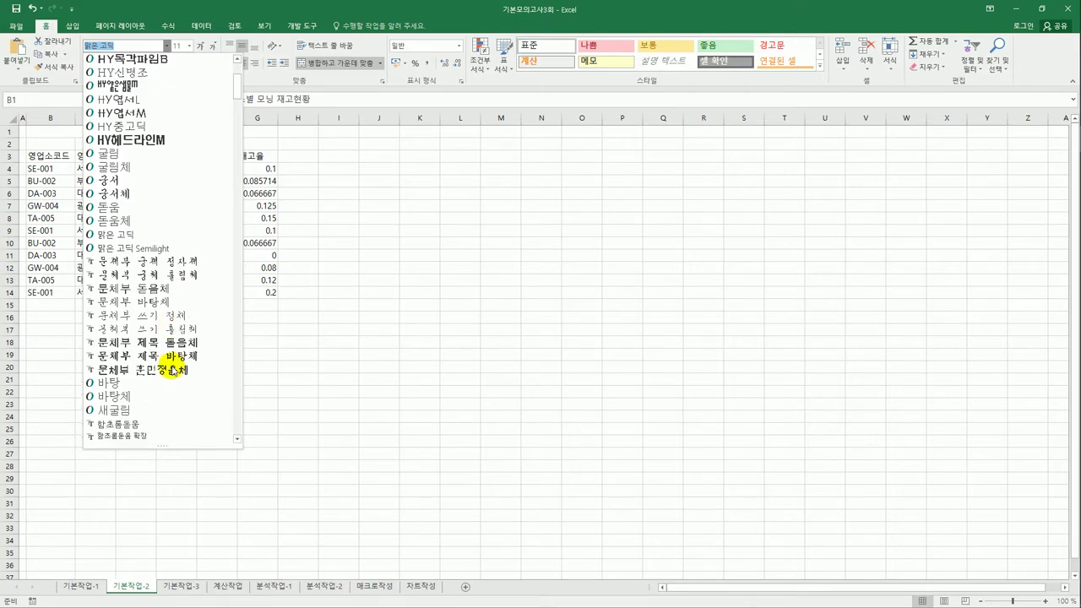
left_click(169, 362)
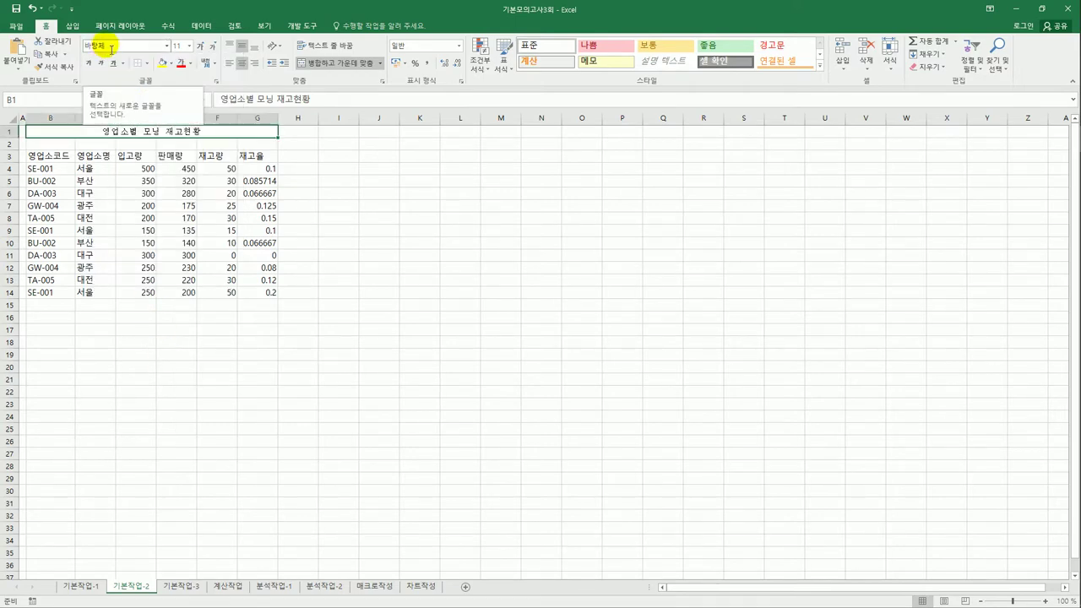
left_click(189, 46)
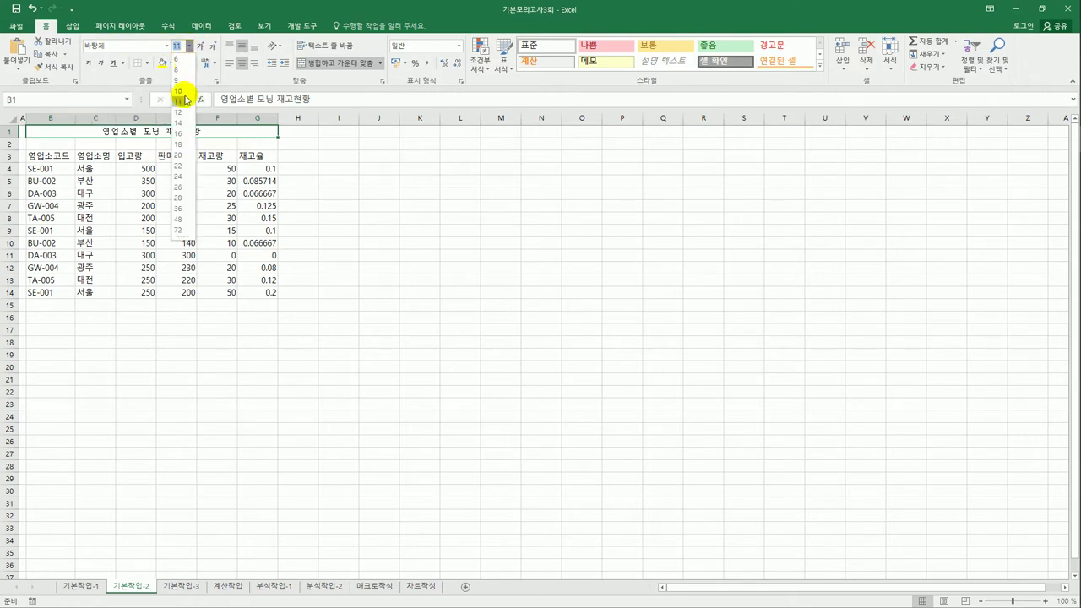
left_click(181, 135)
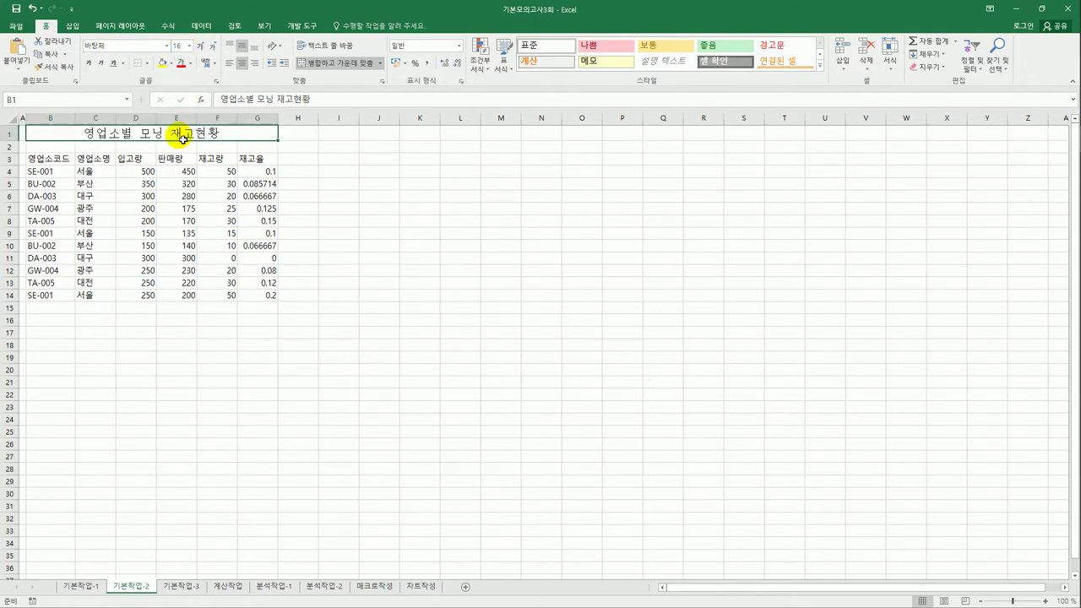
left_click(88, 65)
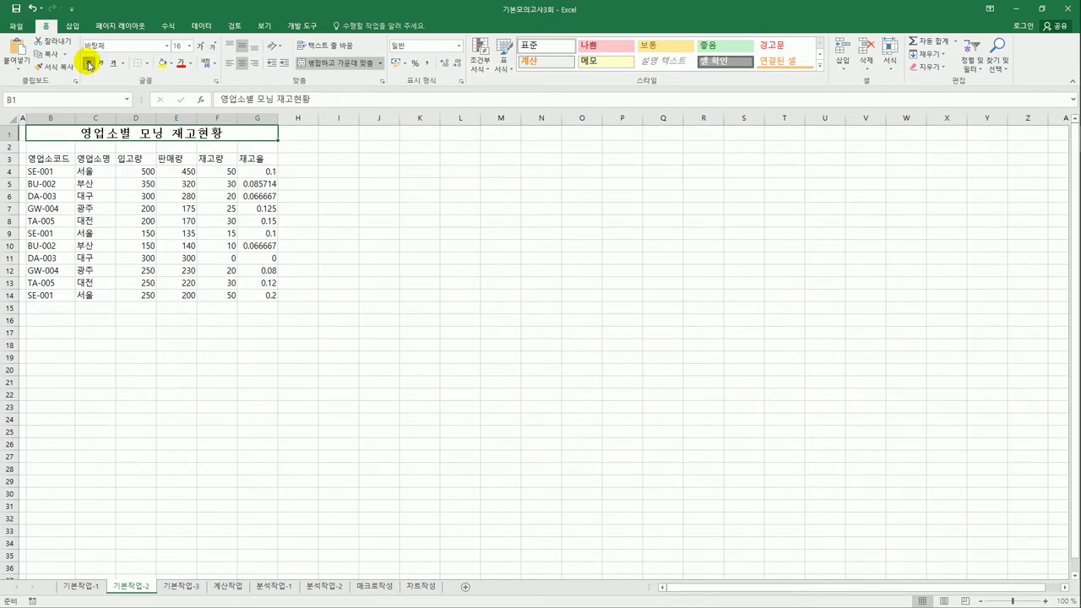
left_click(112, 63)
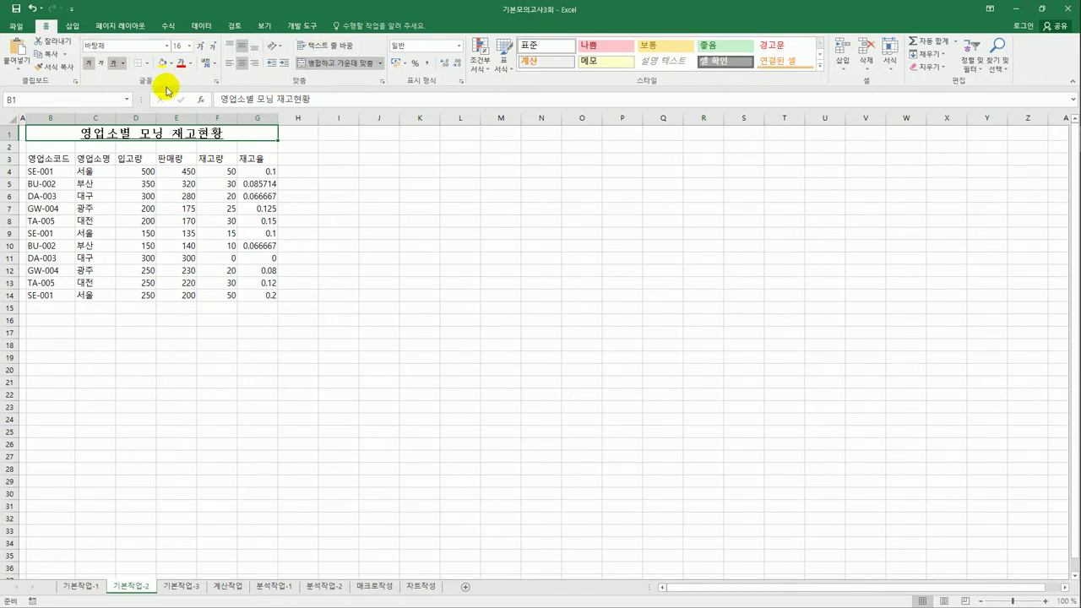
Review the title cell's text alignment and font settings in the Format Cells dialog.
right_click(170, 136)
left_click(246, 325)
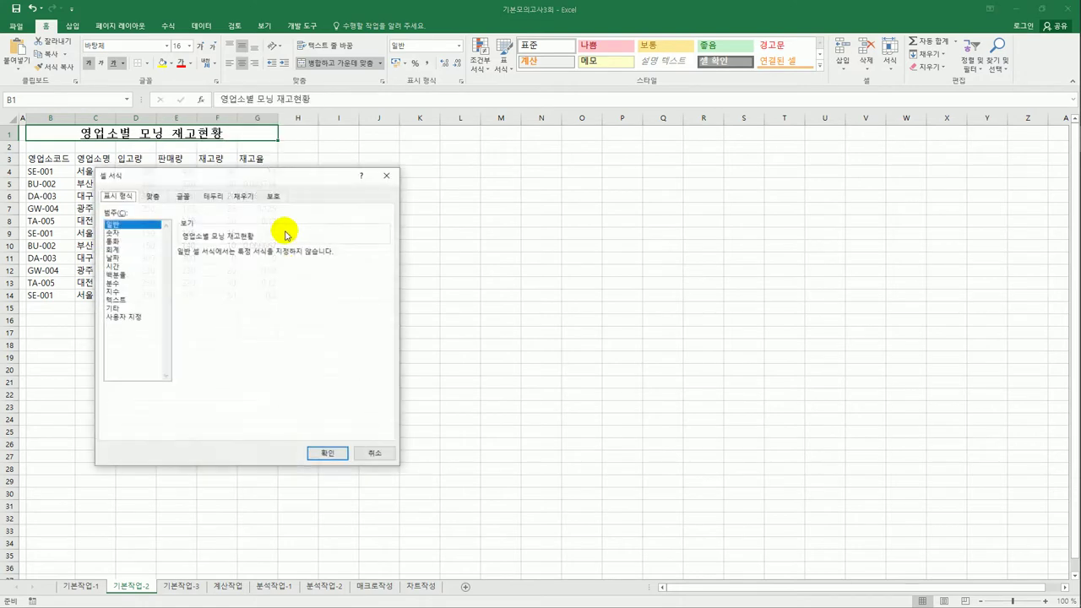
left_click_drag(245, 175, 436, 137)
left_click(343, 159)
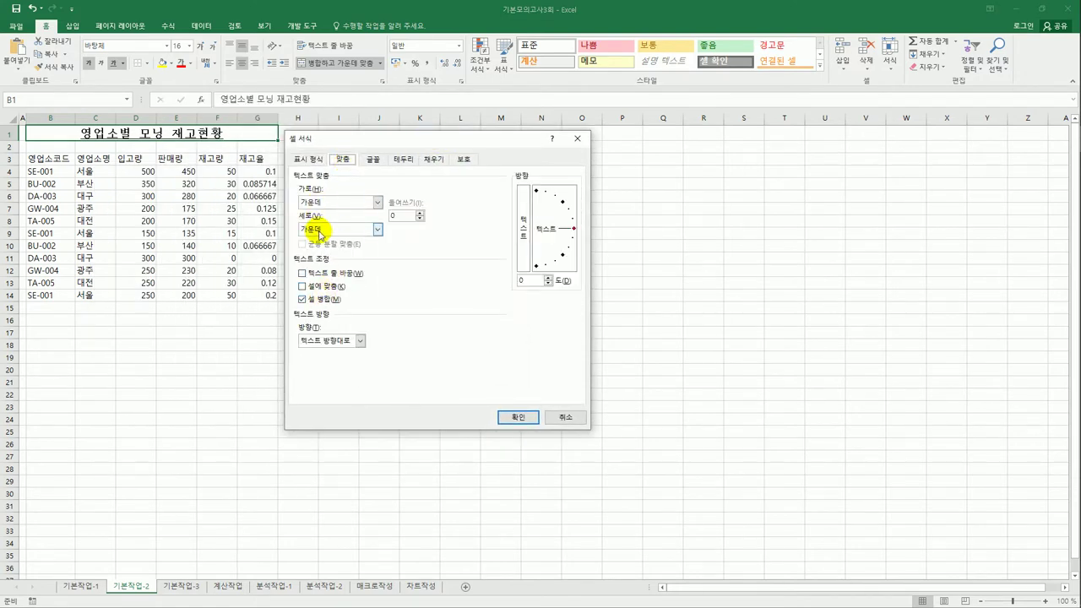
left_click(373, 159)
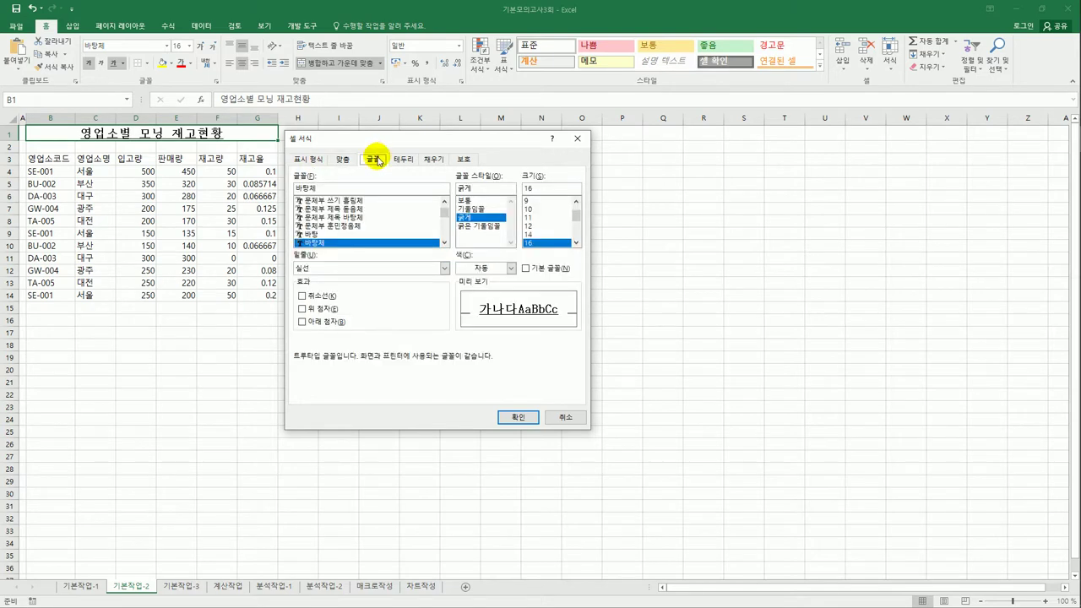
left_click(564, 418)
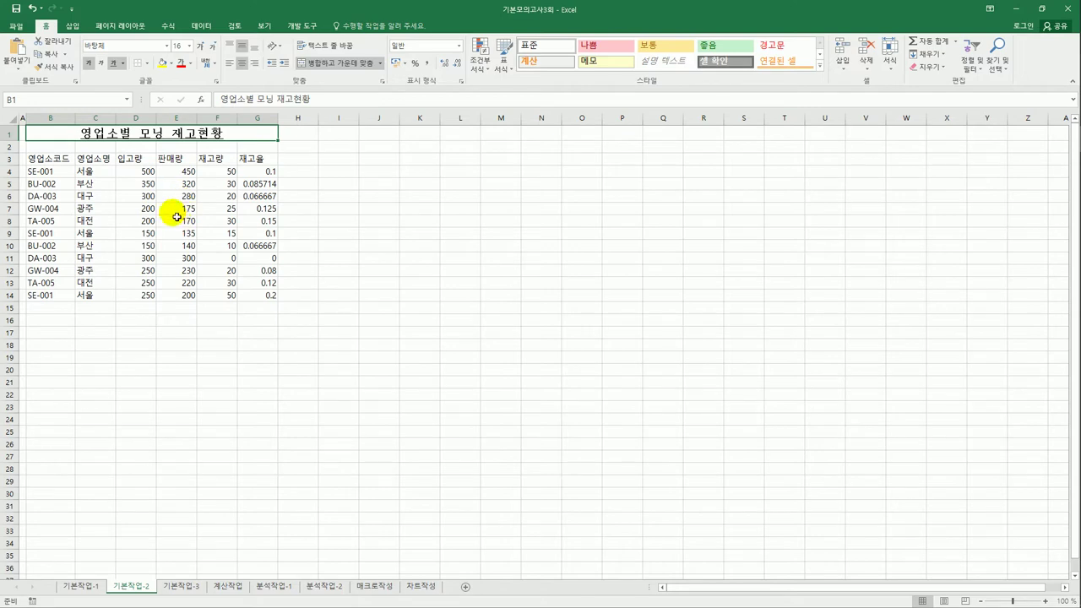
Insert the special character ◈ in front of the title text in B1.
left_click(222, 100)
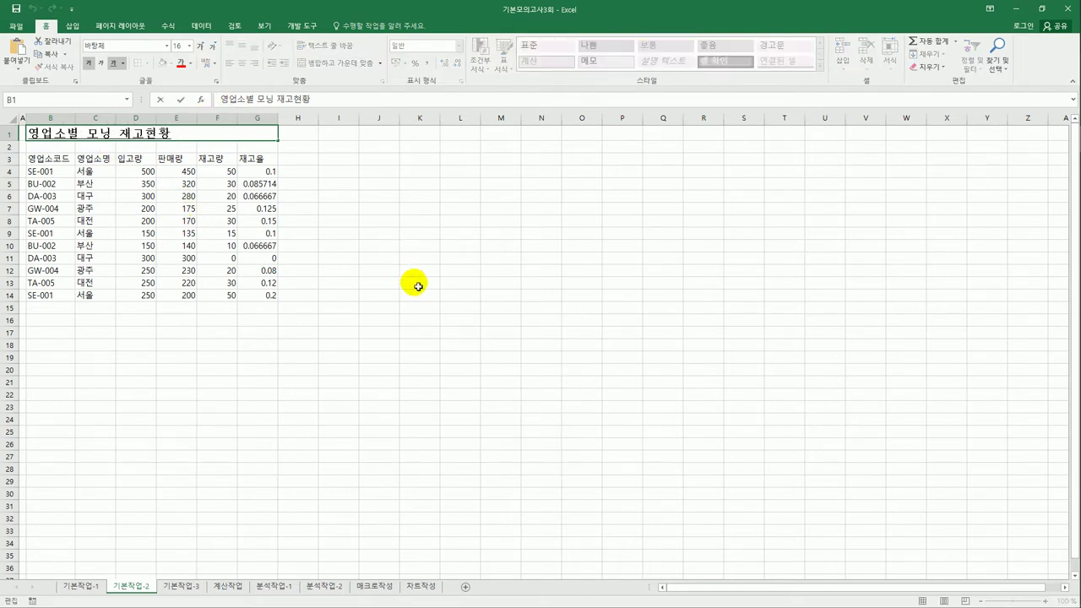
type("ㅁ")
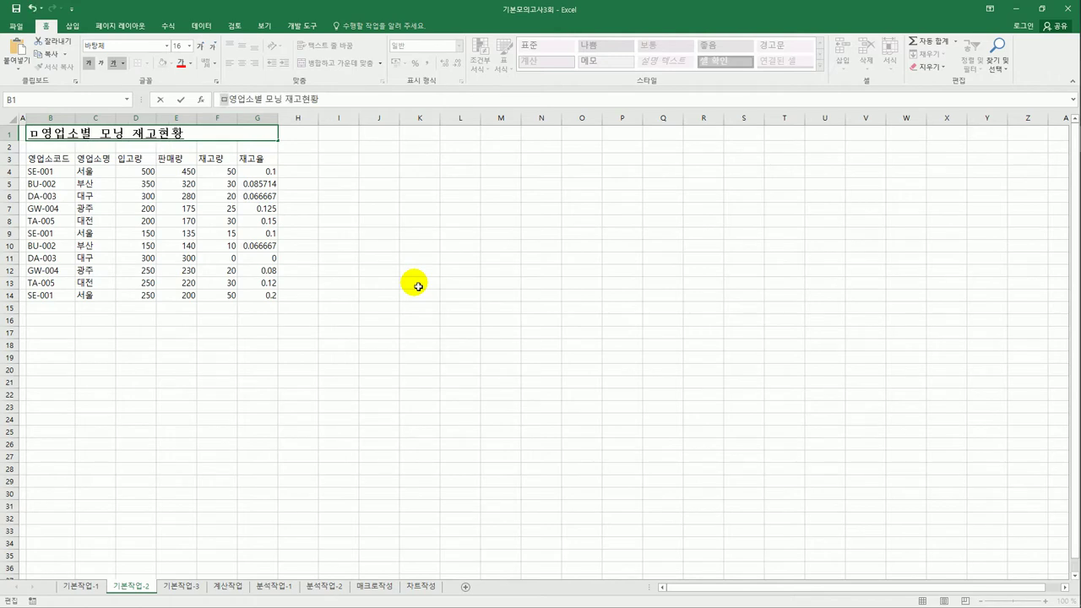
key("Hangul_Hanja")
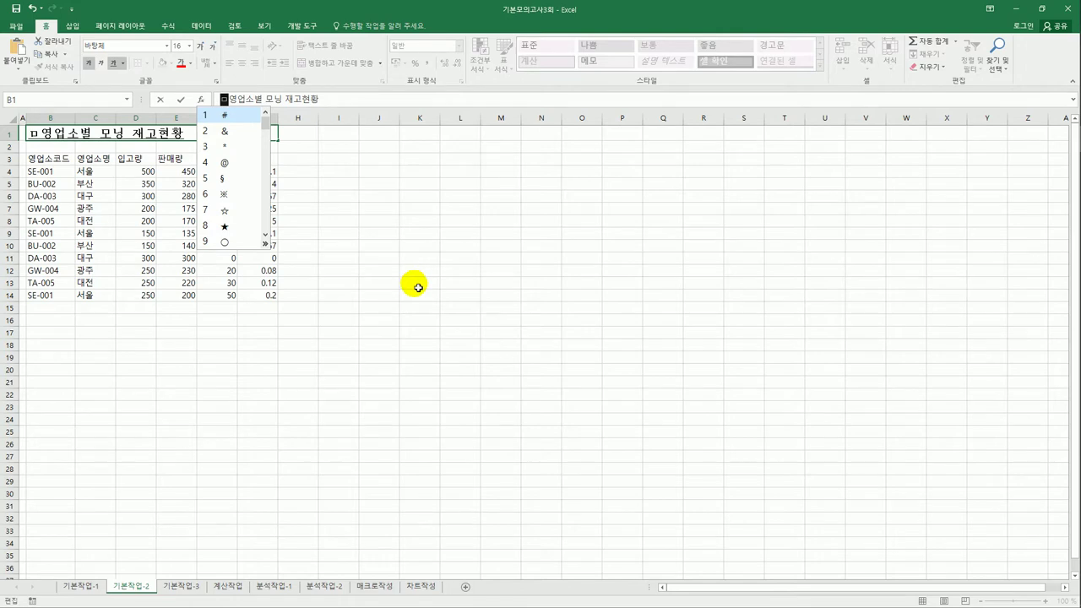
left_click(265, 243)
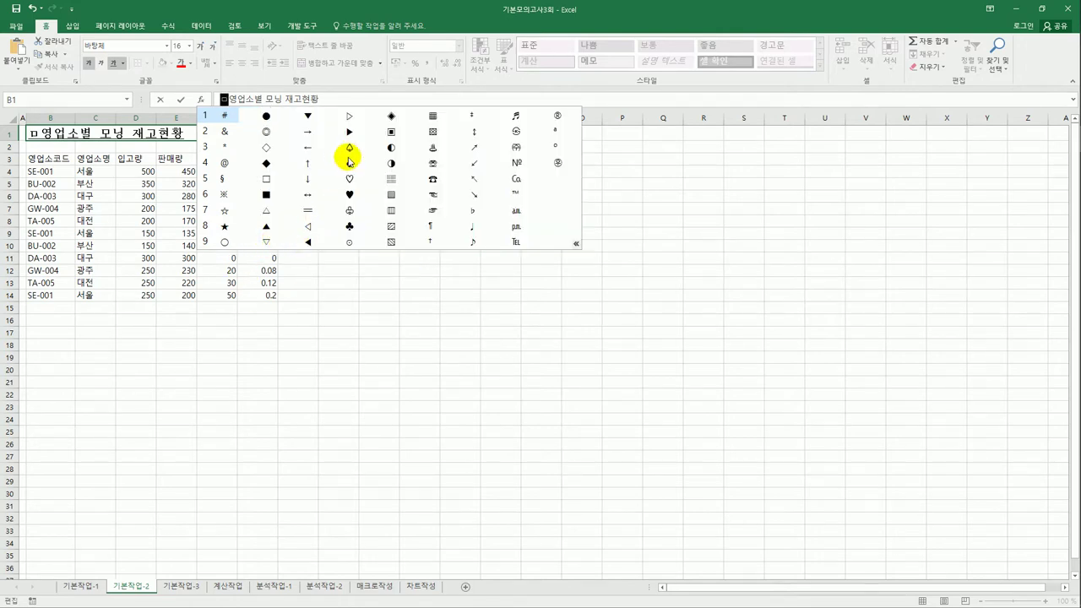
left_click(391, 116)
left_click(391, 116)
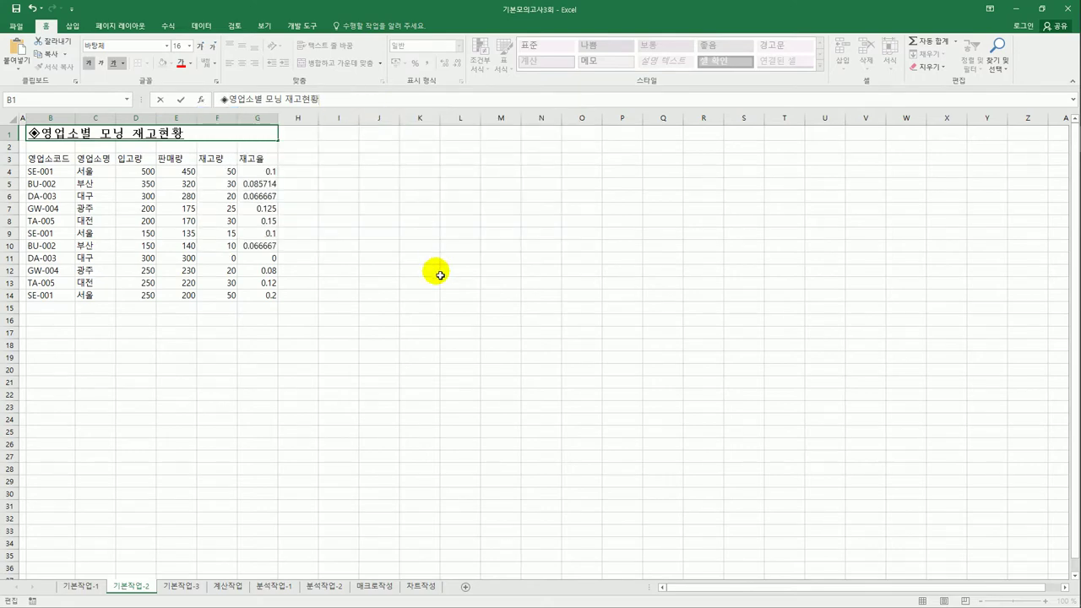
Add the special character ◈ at the end of the title text in B1 and commit the entry.
type("ㅁ")
key("Hangul_Hanja")
left_click(362, 243)
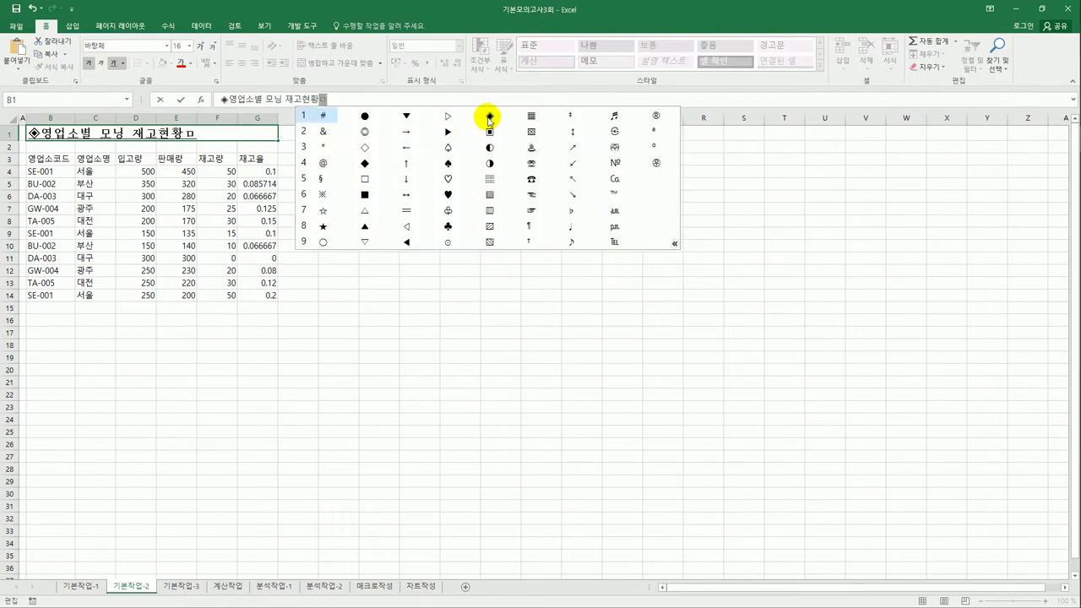
left_click(490, 117)
left_click(480, 273)
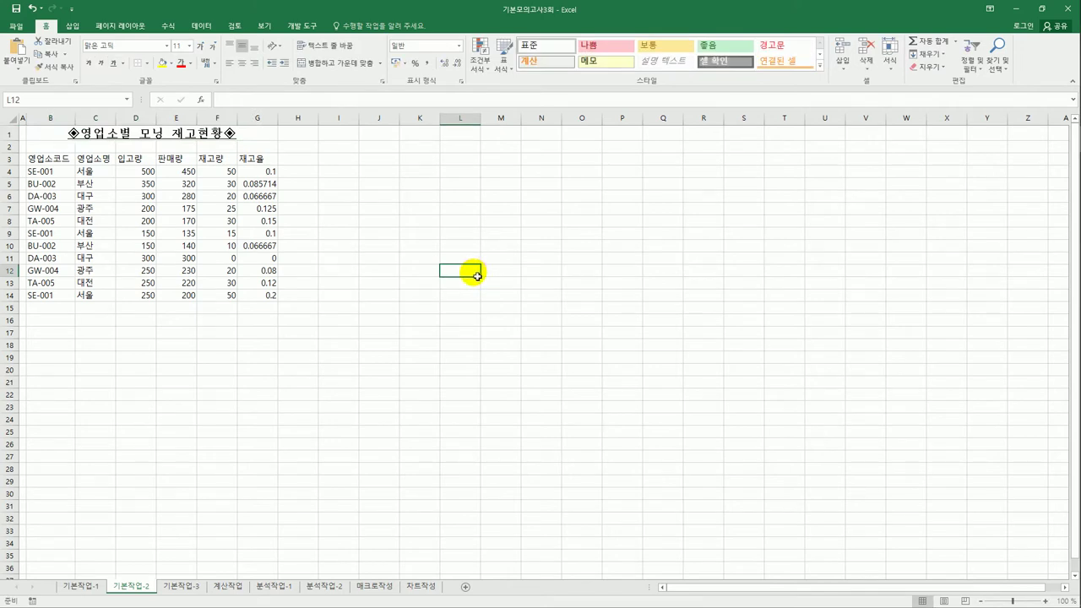
Convert the header 재고량 in F3 to the Hanja 在庫量.
left_click(227, 162)
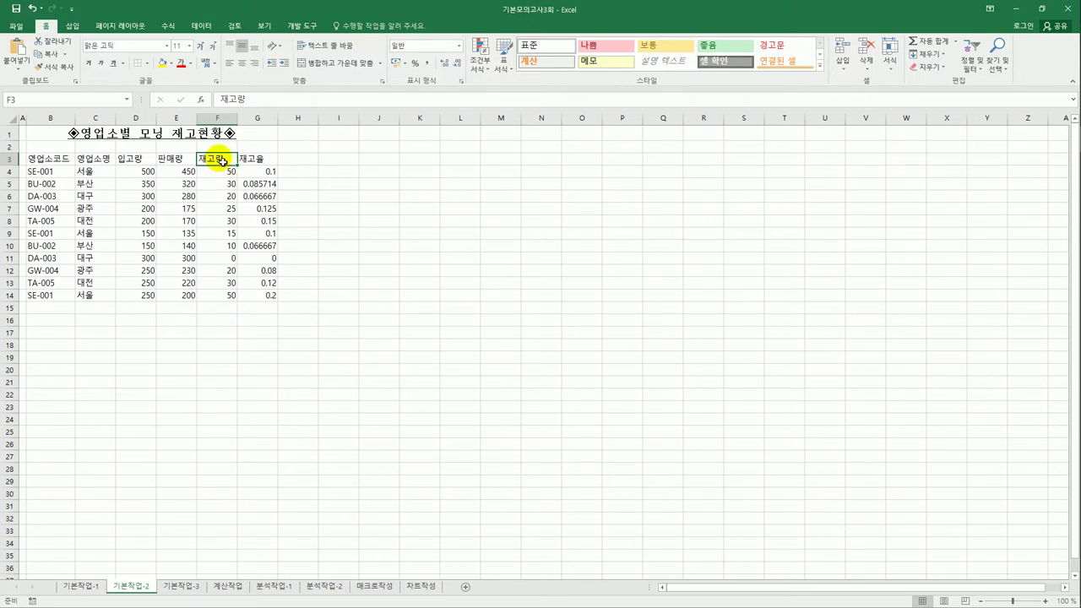
left_click(214, 99)
left_click_drag(213, 99, 253, 102)
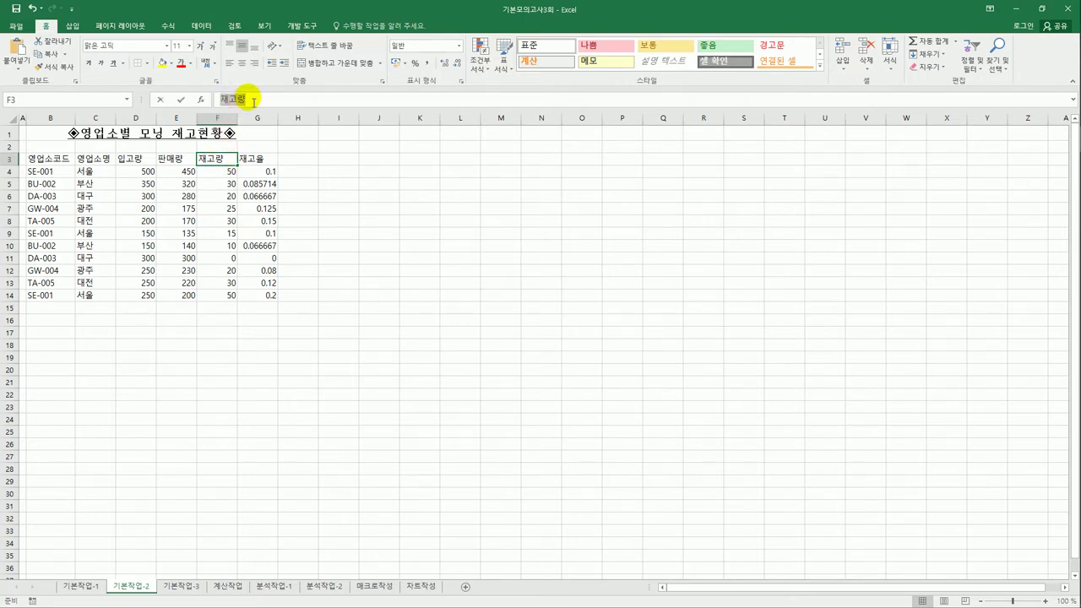
left_click(253, 101)
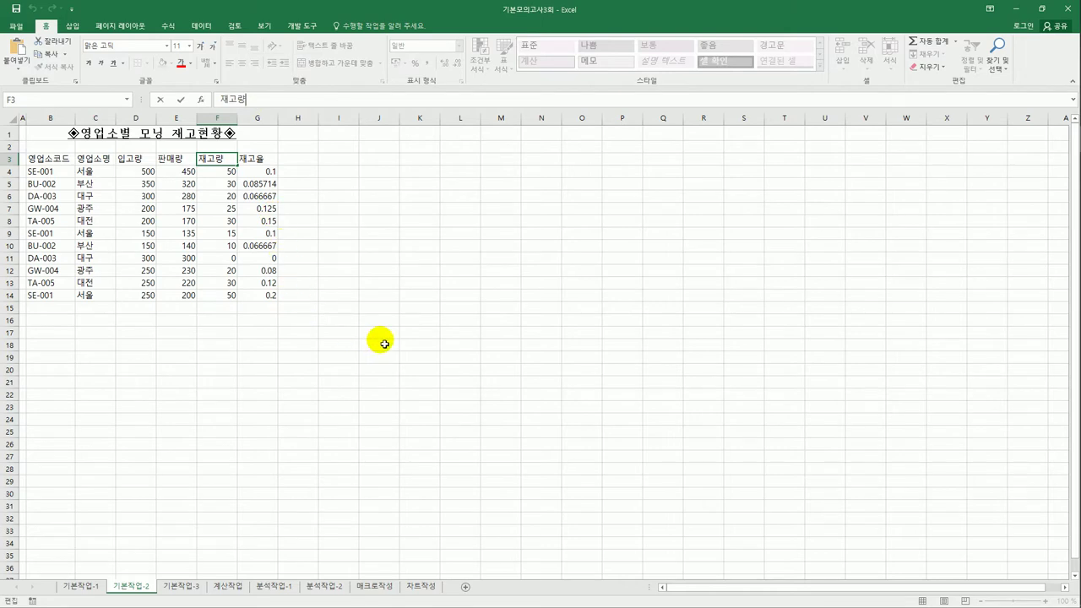
key("Hangul_Hanja")
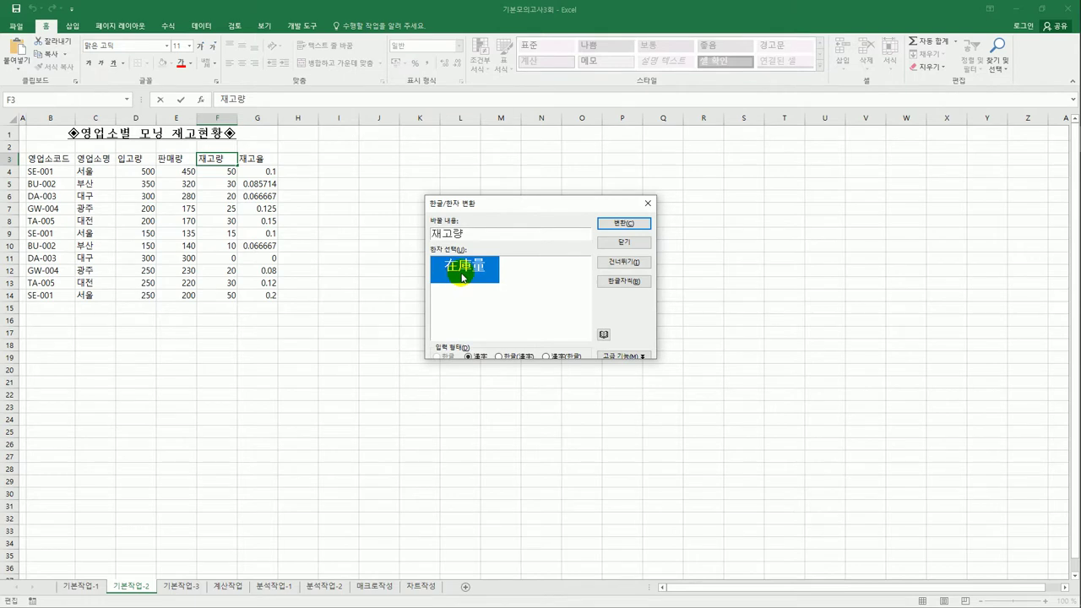
left_click(623, 224)
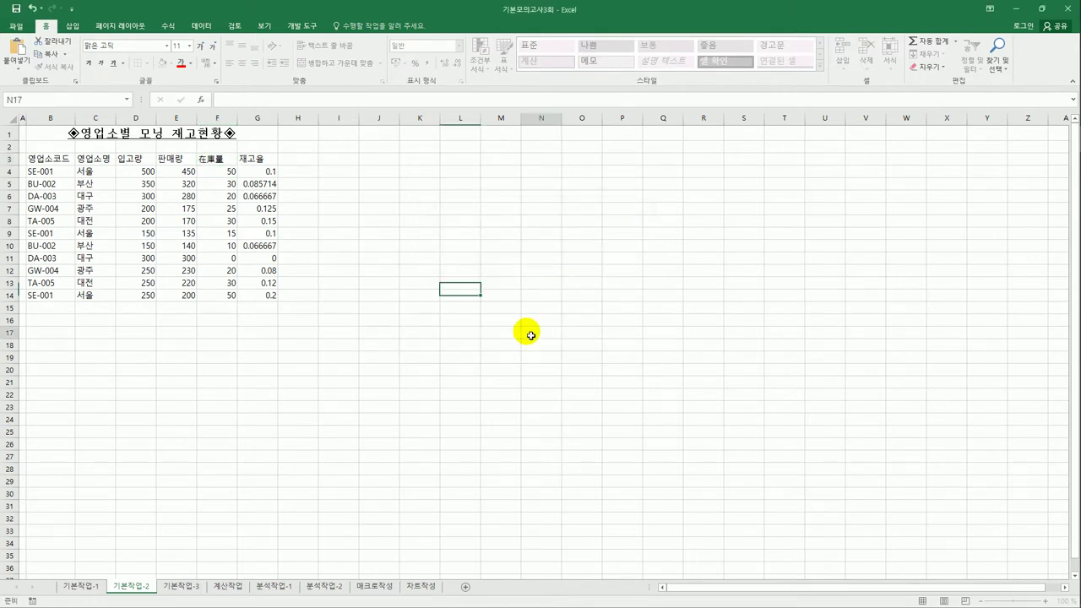
left_click(531, 335)
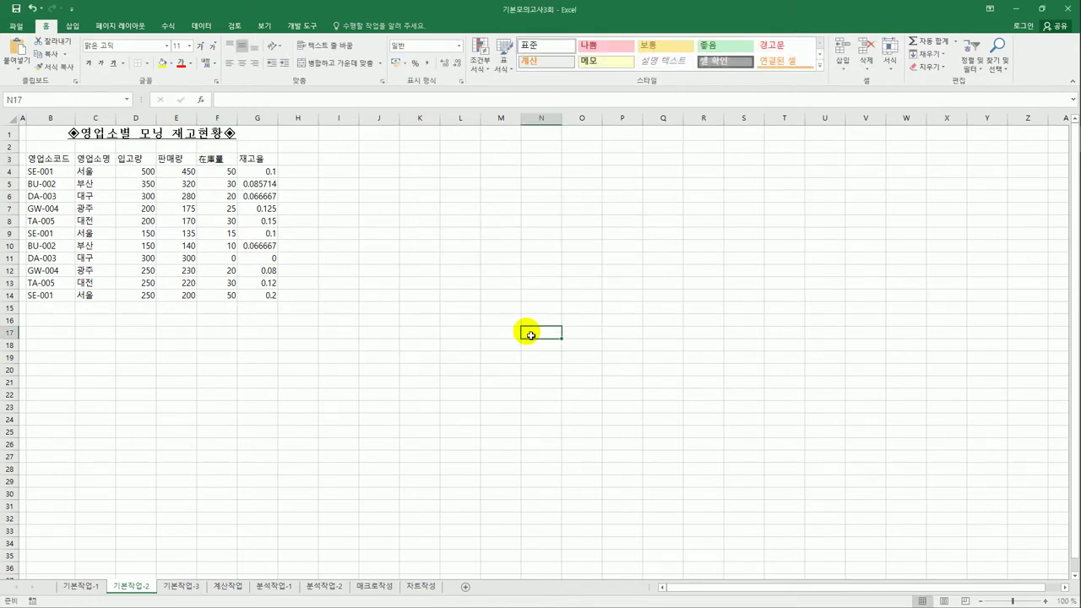
Insert a comment on cell G11, replacing its default text with "승격 대상".
left_click(269, 260)
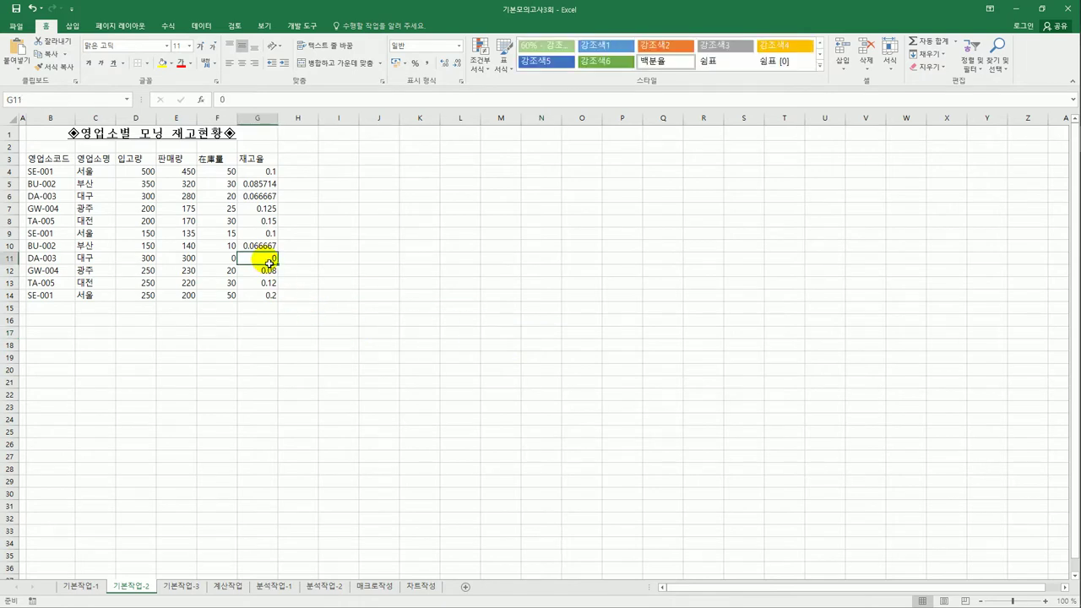
right_click(268, 264)
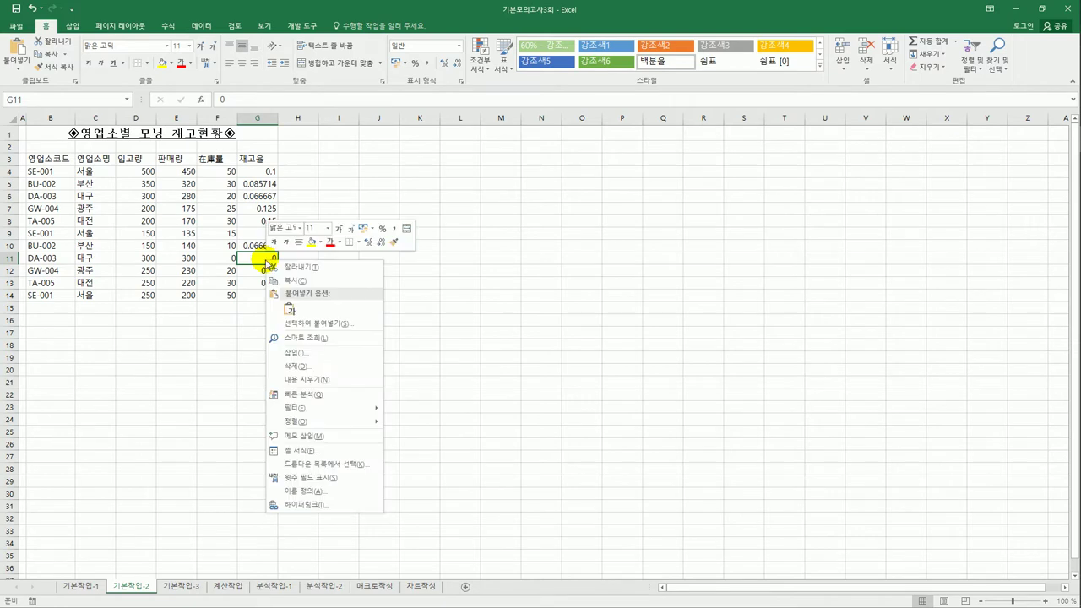
left_click(355, 437)
key("ctrl+a")
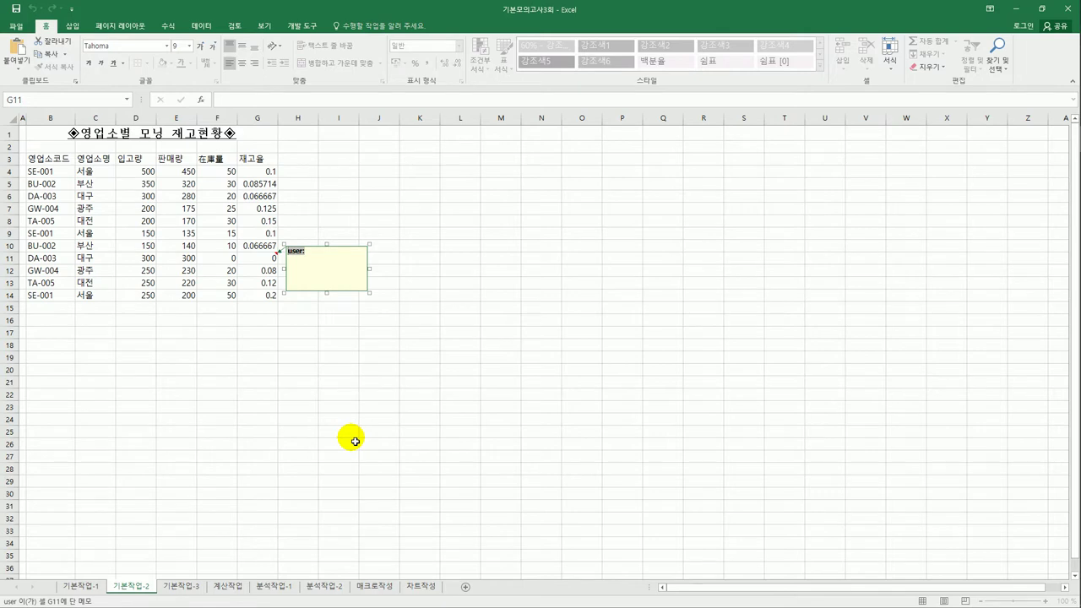
type("승격 대상")
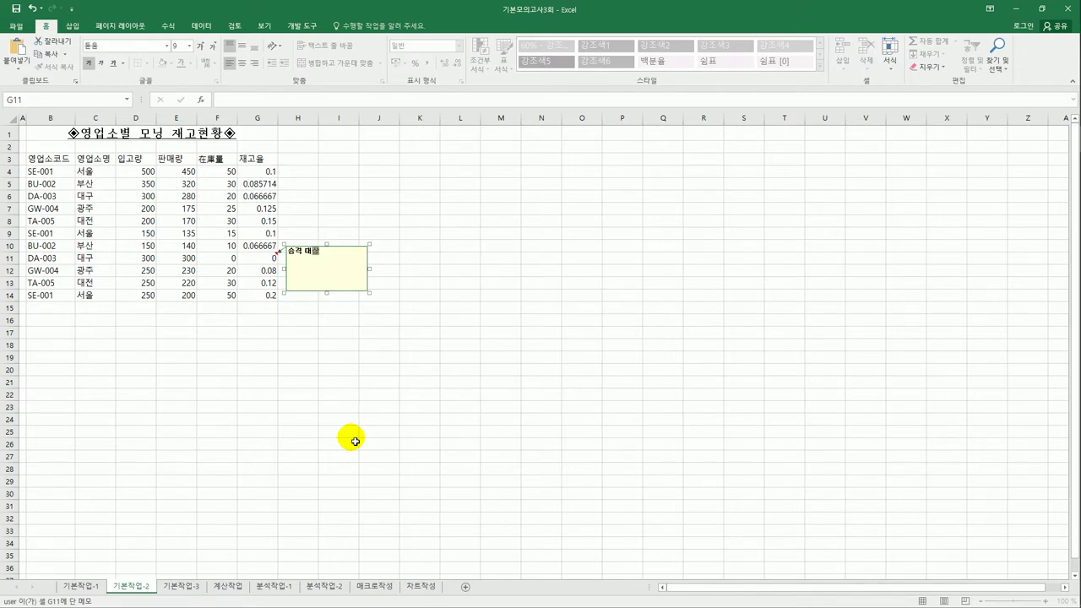
Turn on automatic sizing (자동 크기) in the alignment format of the comment on G11.
left_click(319, 250)
right_click(314, 251)
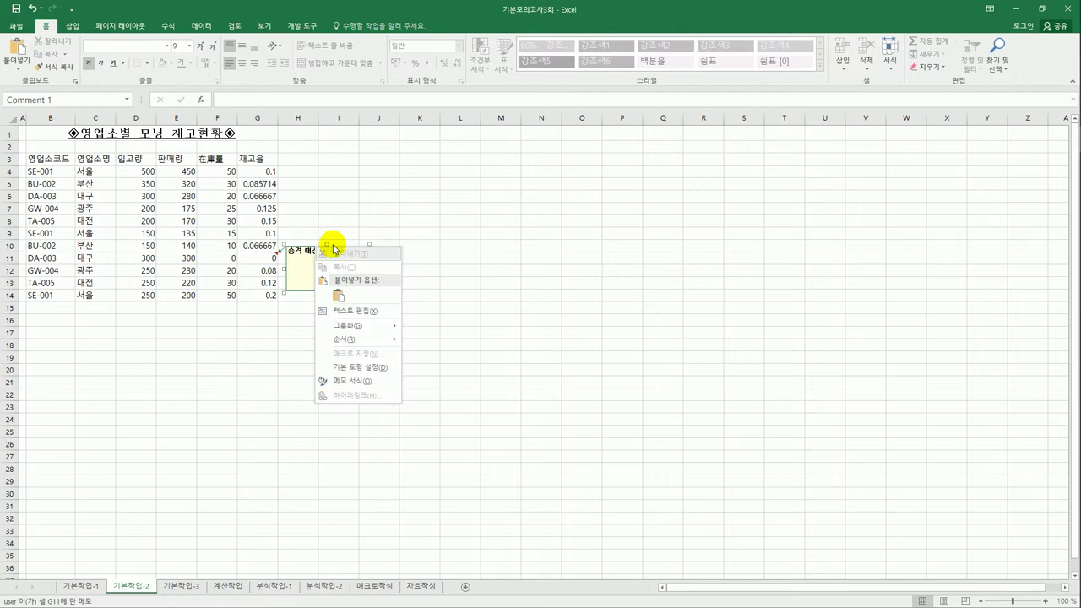
left_click(386, 379)
left_click(493, 166)
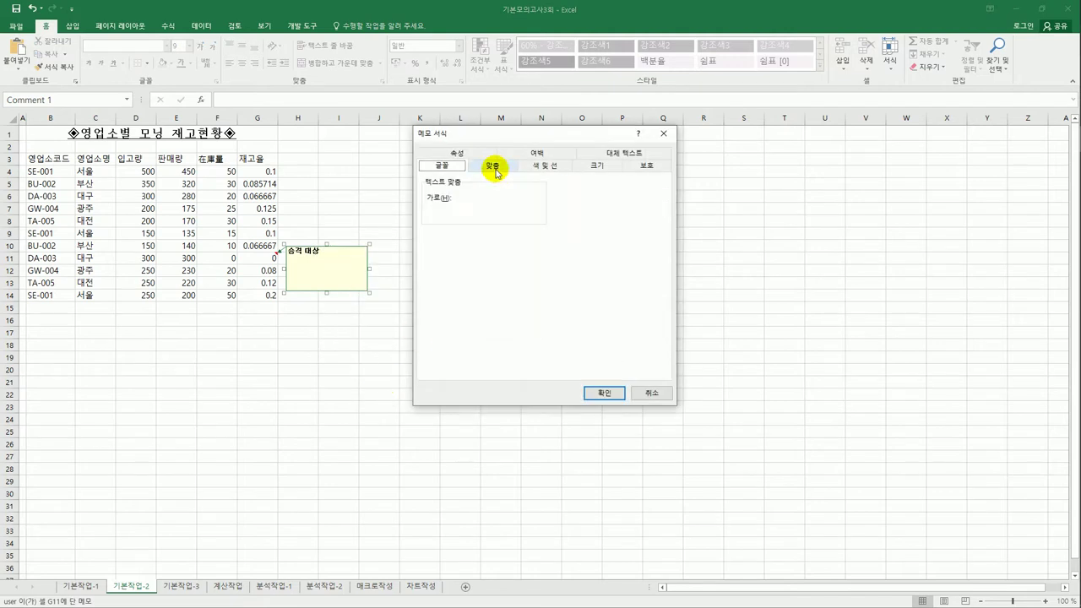
left_click(455, 235)
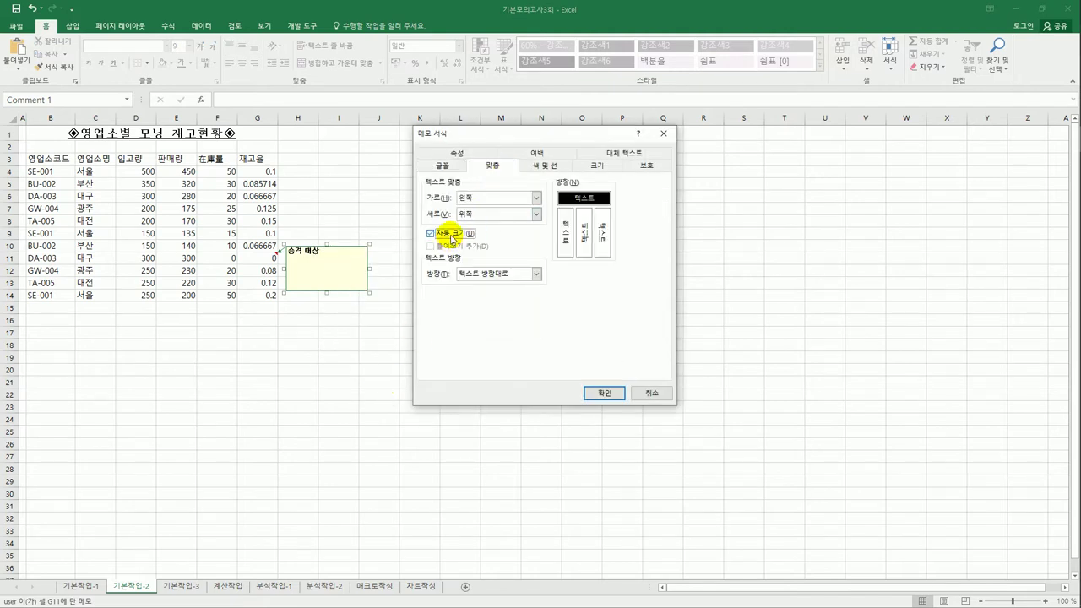
left_click(601, 393)
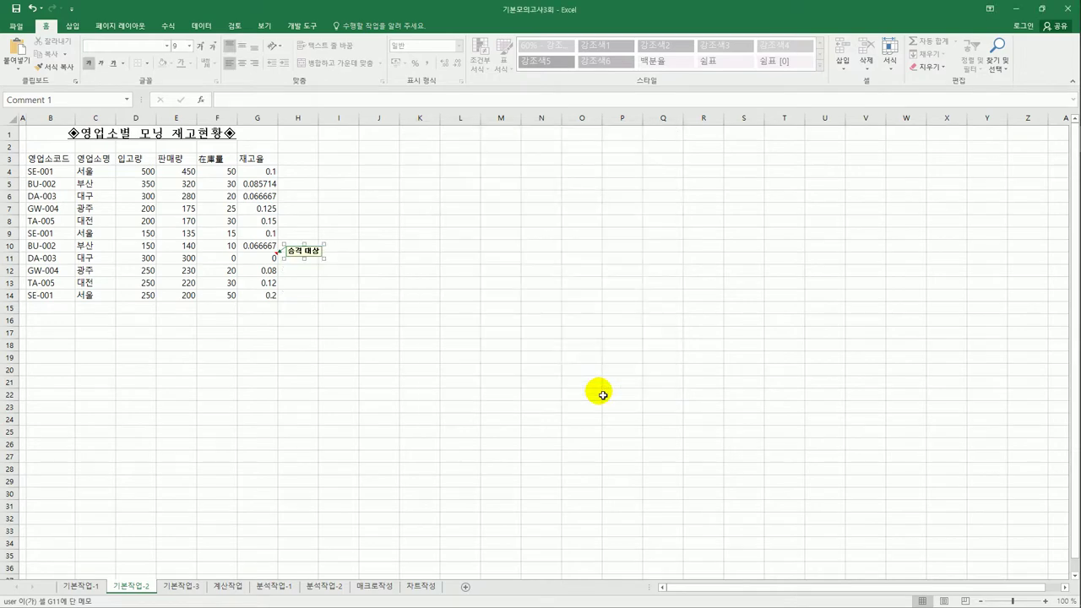
Set the comment on cell G11 to be always displayed.
left_click(262, 264)
right_click(257, 263)
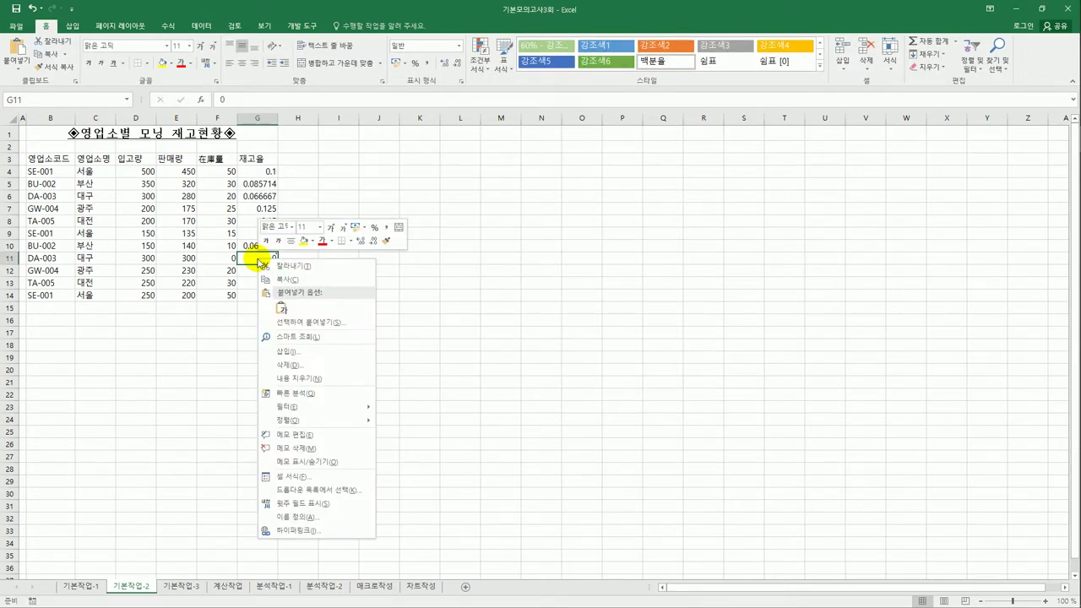
left_click(350, 463)
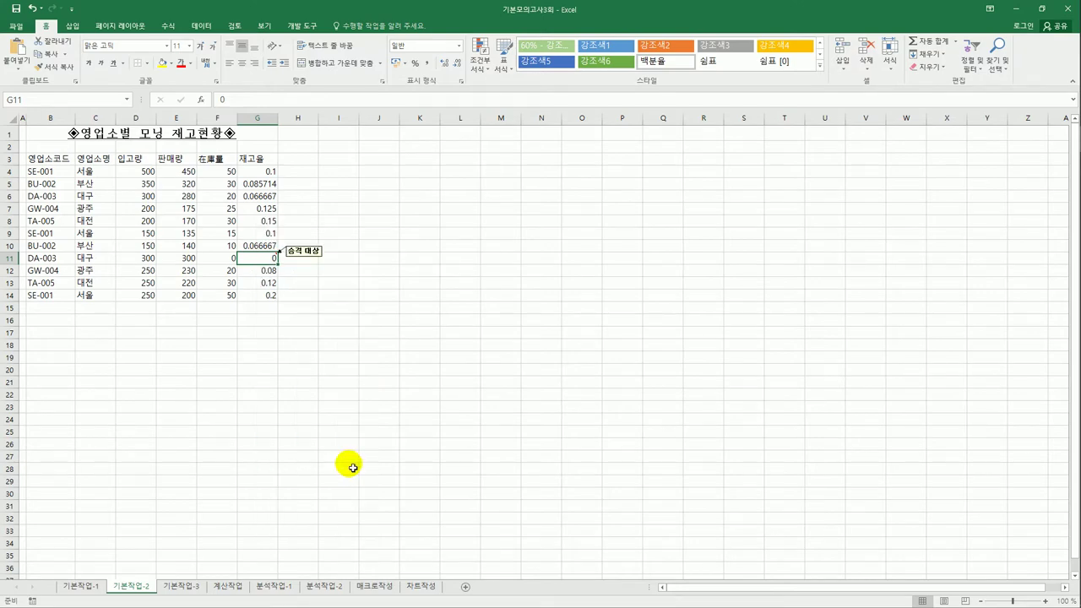
left_click(461, 445)
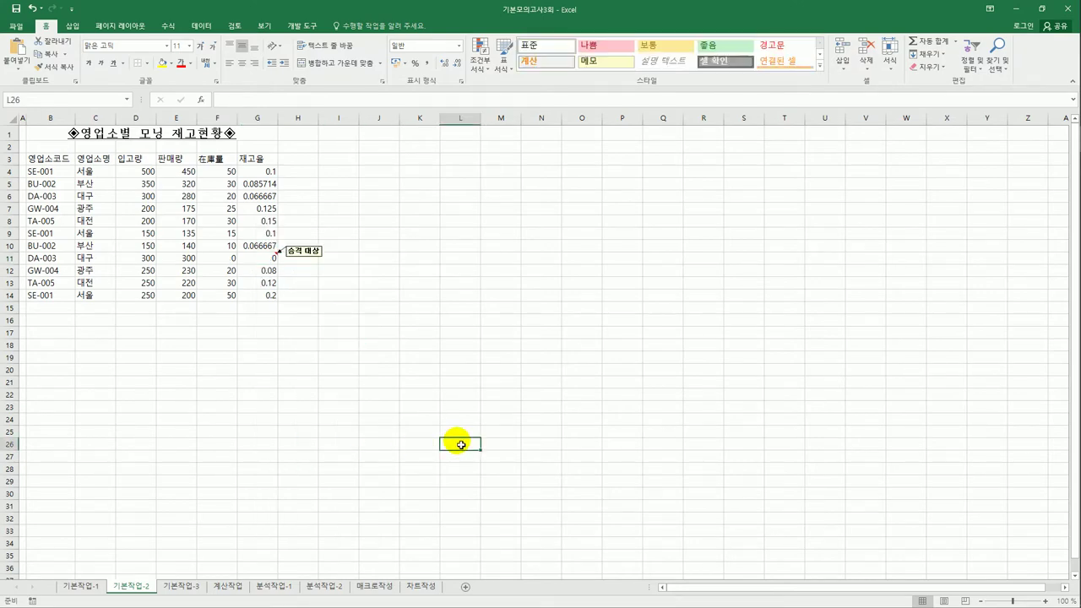
Apply all borders (모든 테두리) and a thick outside border (굵은 바깥쪽 테두리) to the range B3:G14.
left_click_drag(49, 160, 245, 297)
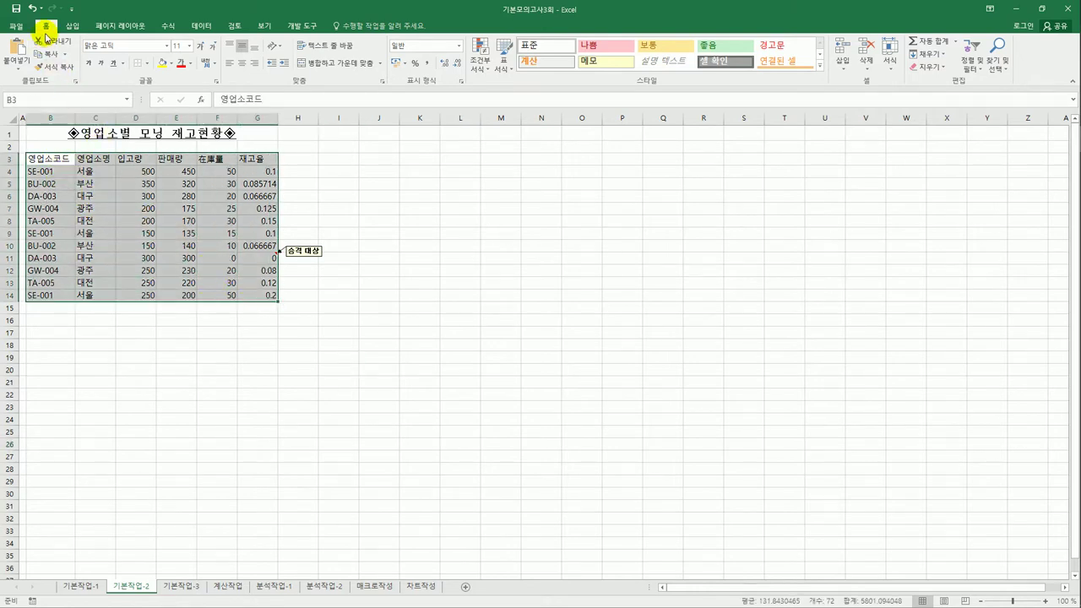
left_click(147, 63)
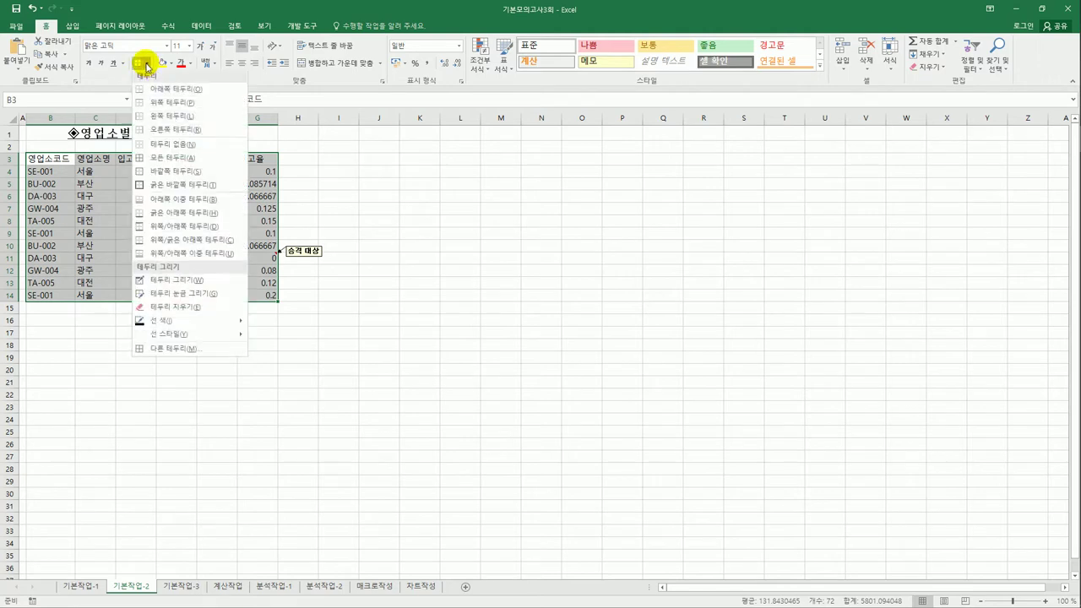
left_click(178, 163)
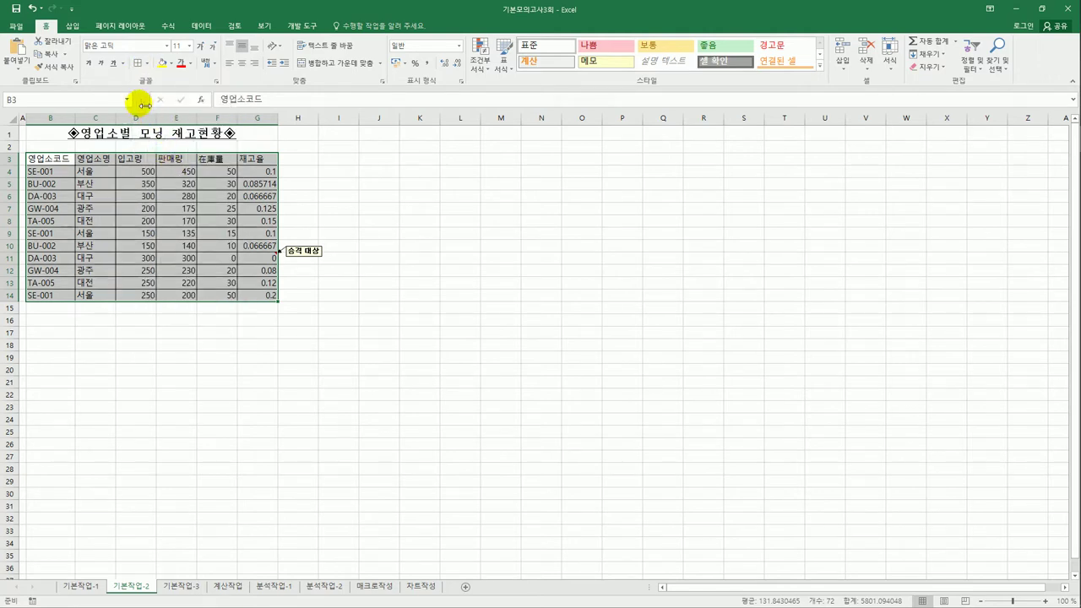
left_click(148, 65)
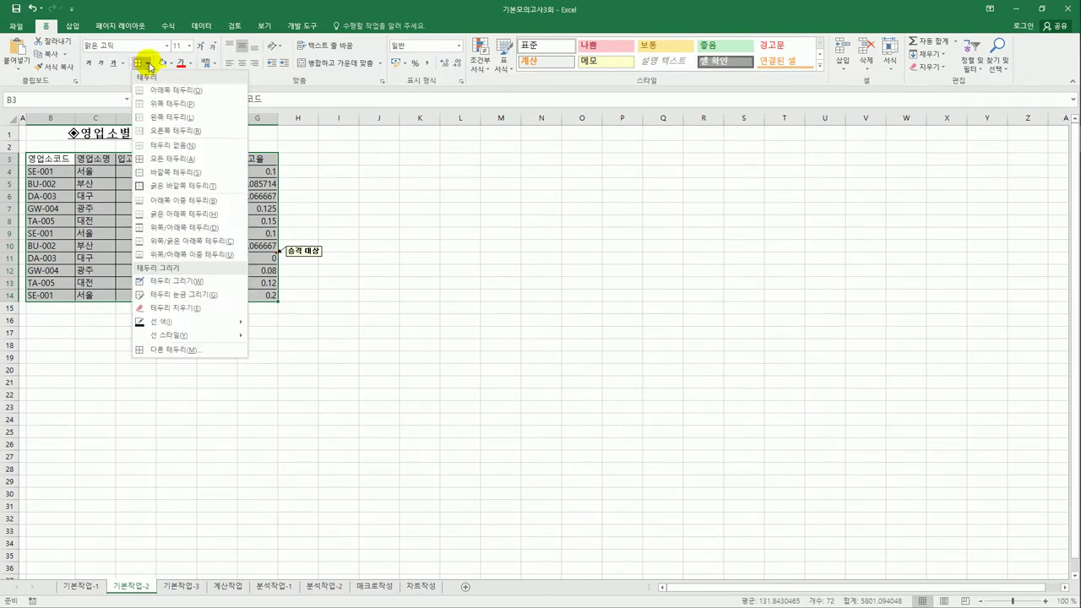
left_click(186, 186)
left_click(393, 395)
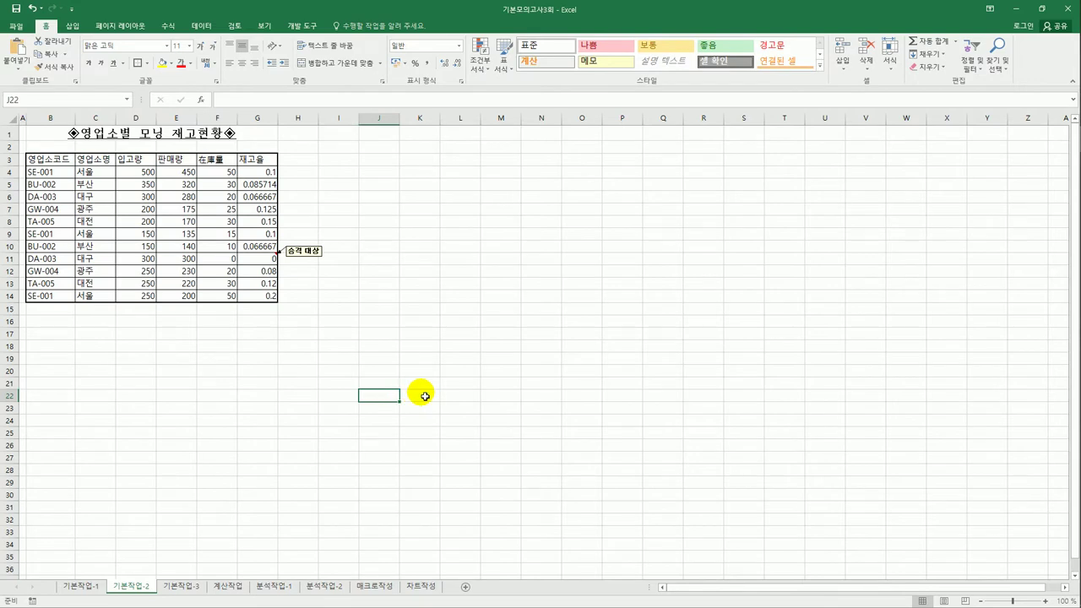
On the 기본작업-3 sheet, start a text import at A3 using the file 고객분류 from the 모의고사 folder.
left_click(181, 586)
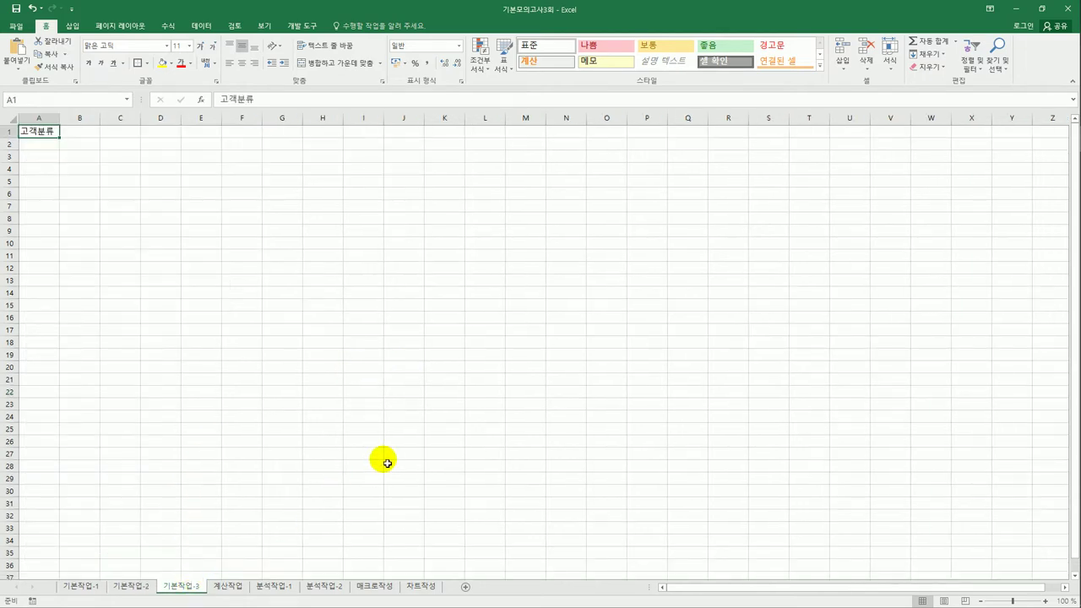
left_click(30, 157)
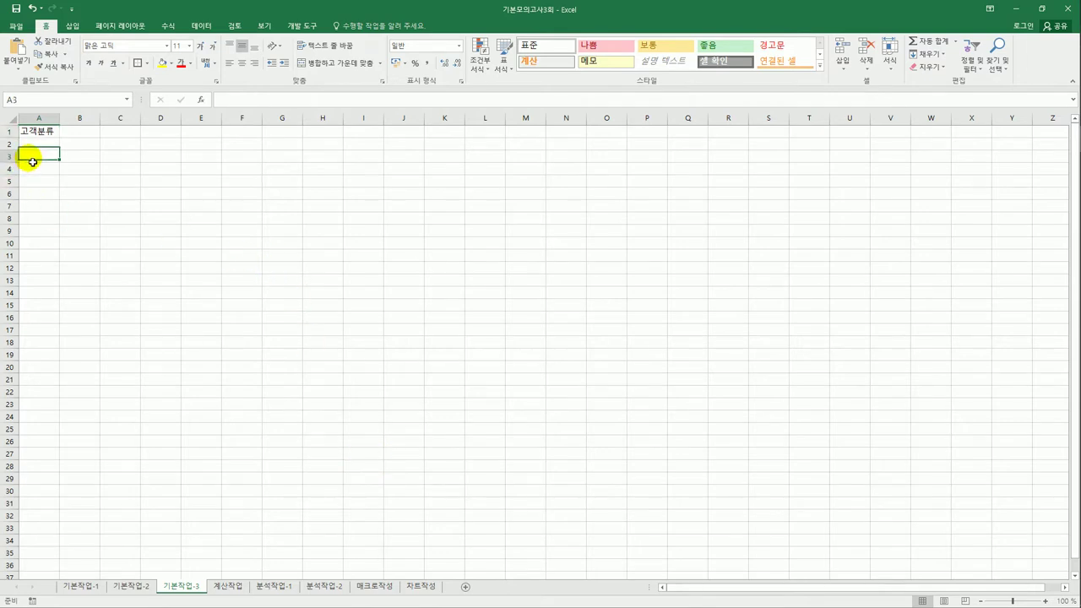
left_click(199, 26)
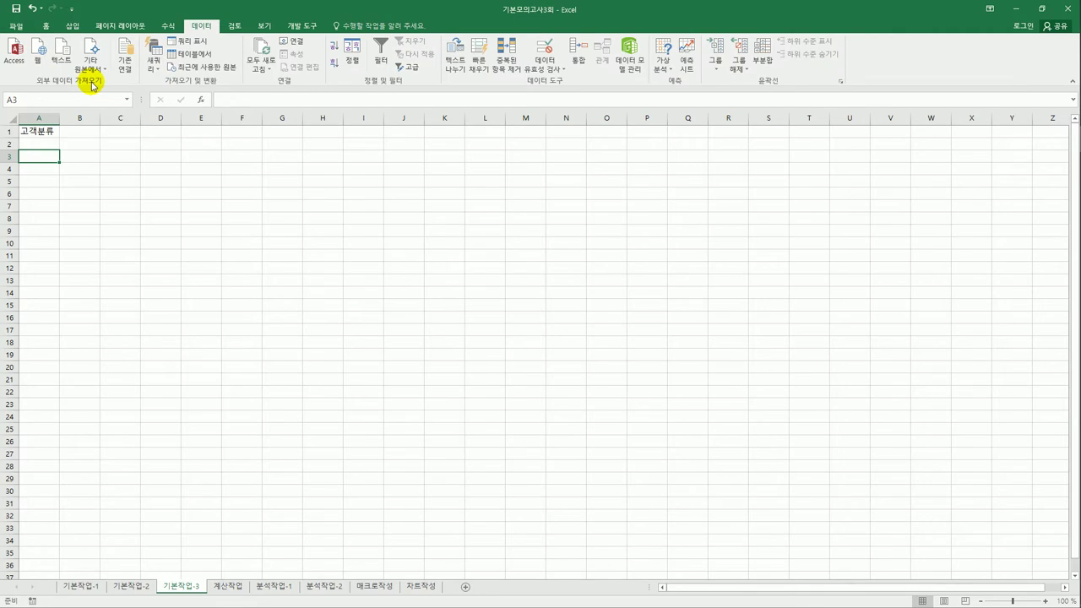
left_click(68, 66)
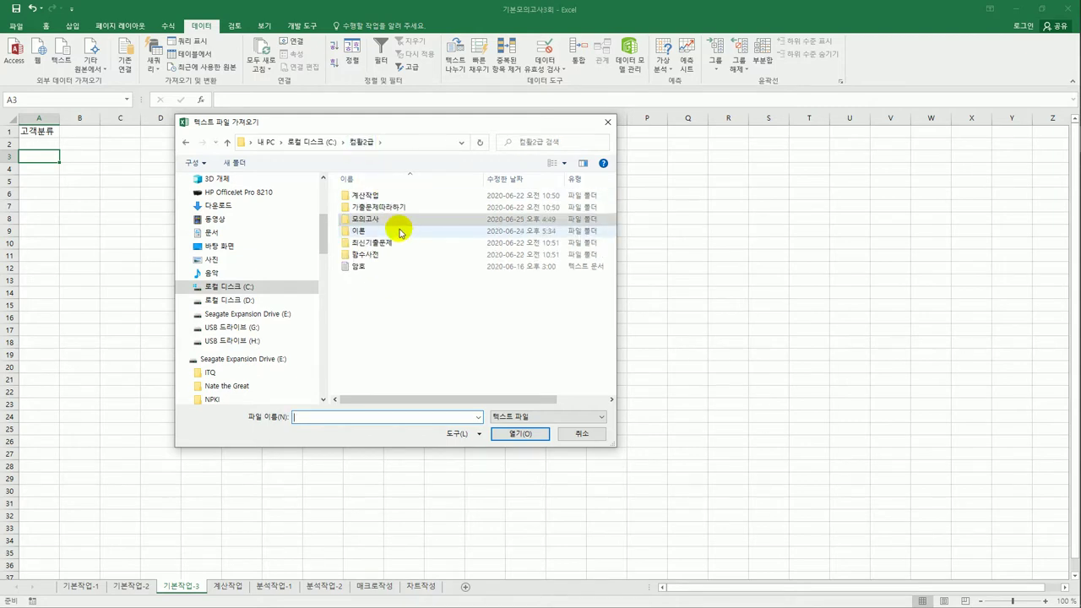
double_click(397, 221)
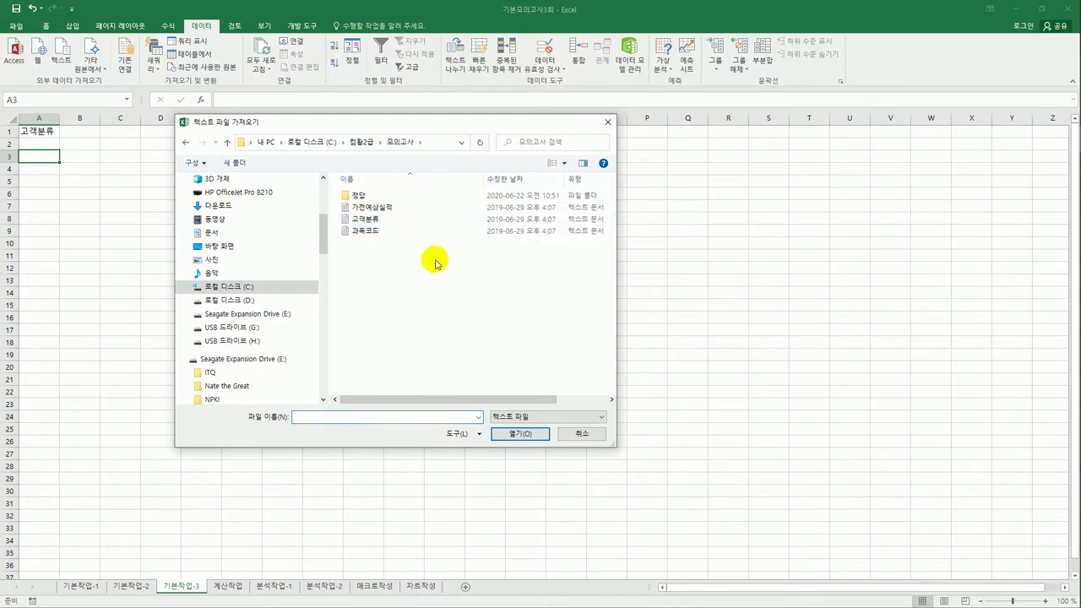
left_click(388, 221)
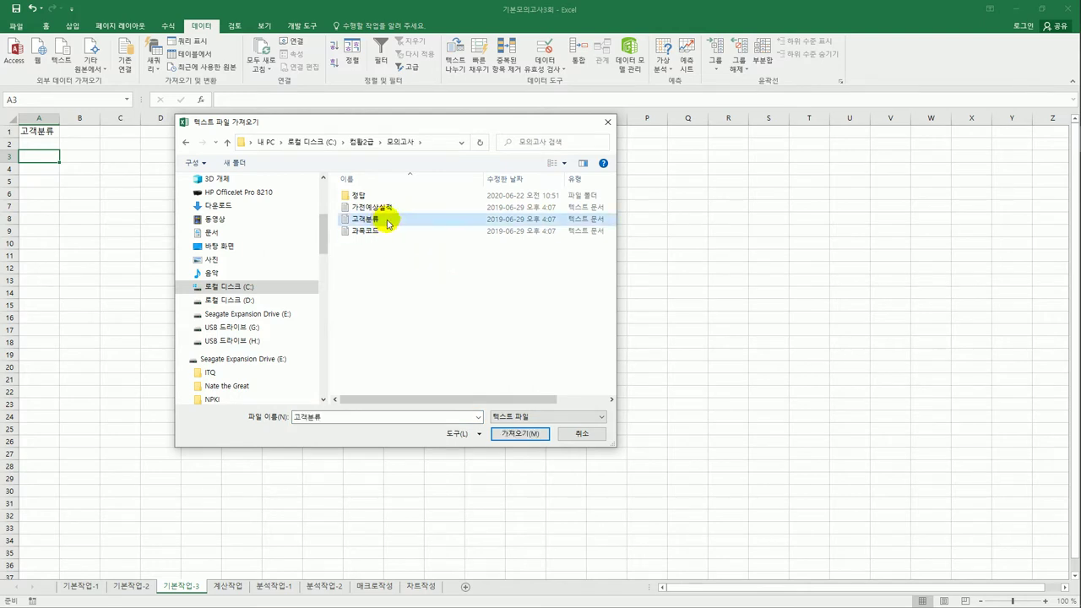
left_click(516, 436)
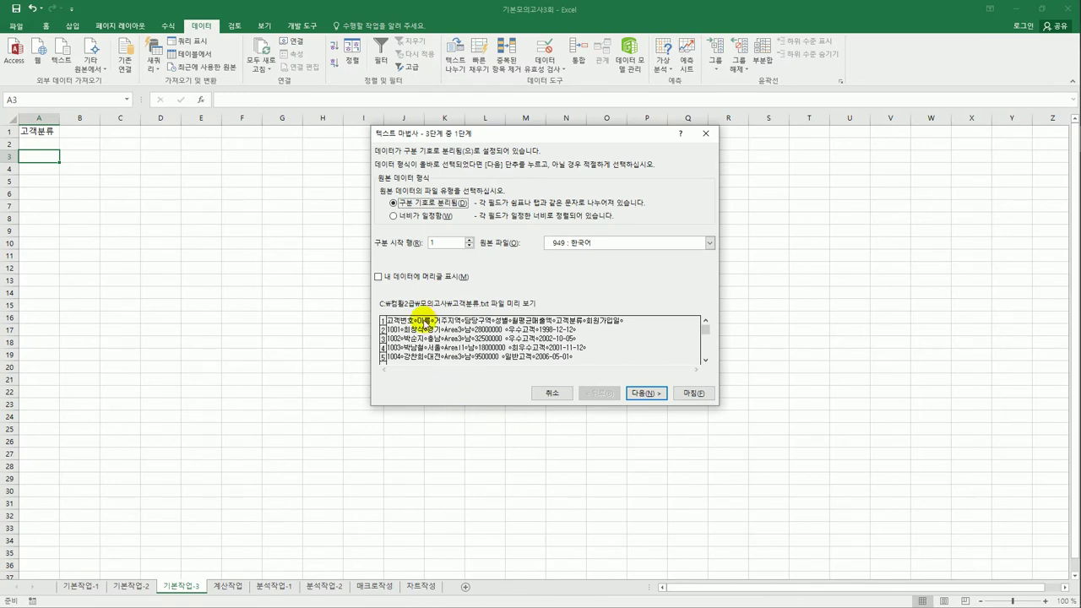
Import the text as tab-delimited data, skipping the 담당구역 column, into the existing worksheet at A3.
left_click(634, 396)
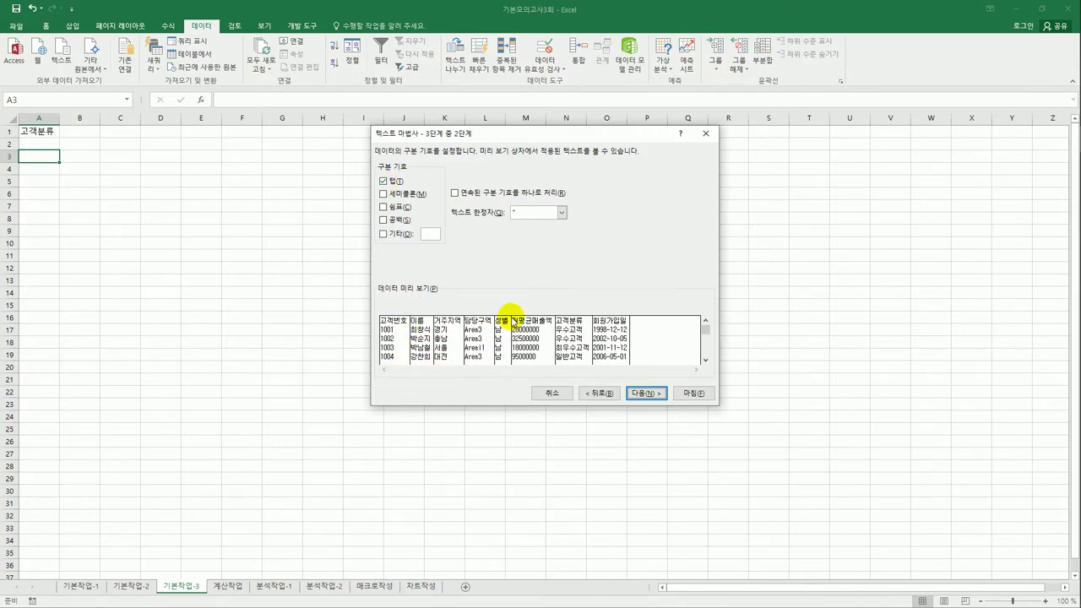
left_click(640, 394)
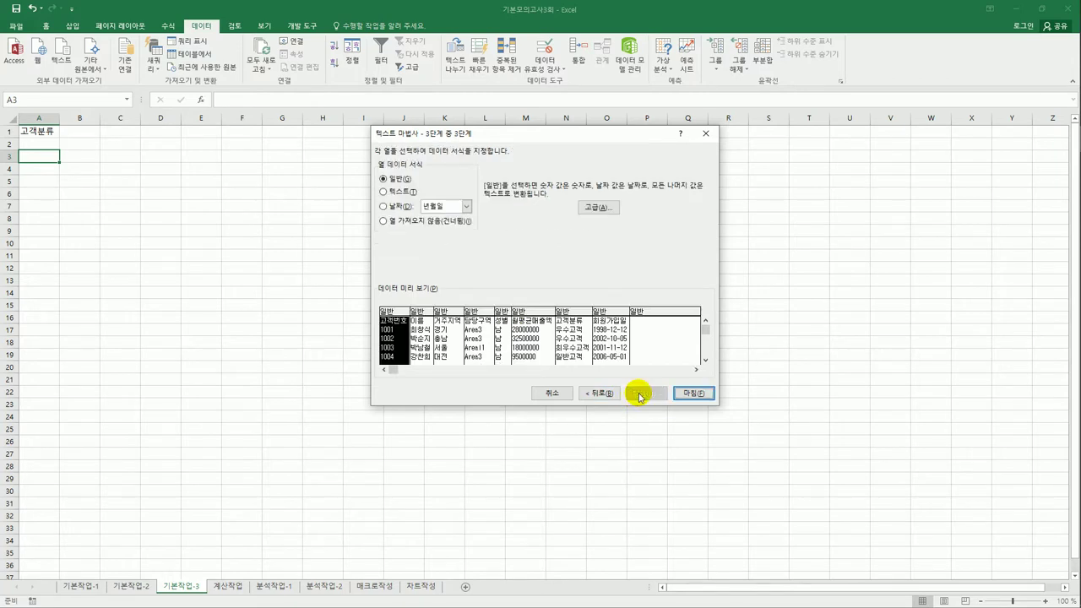
left_click(483, 314)
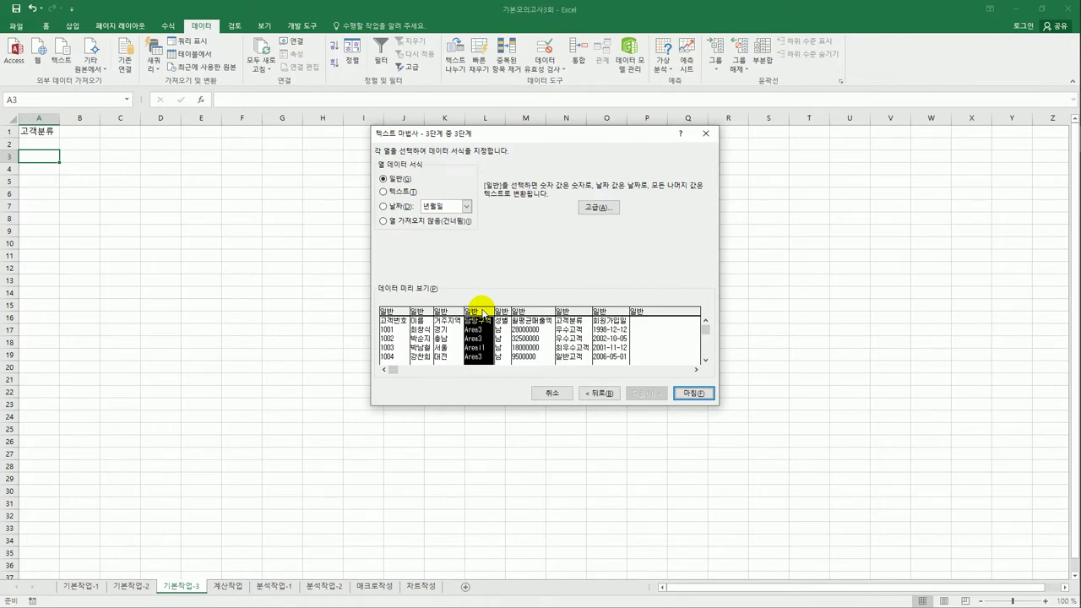
left_click(418, 224)
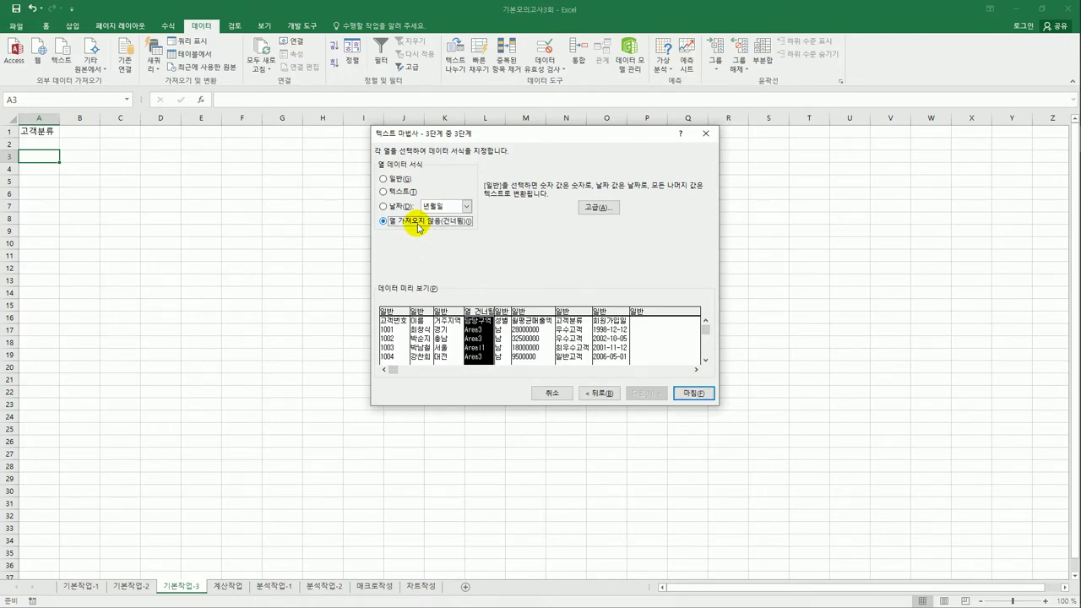
left_click(693, 393)
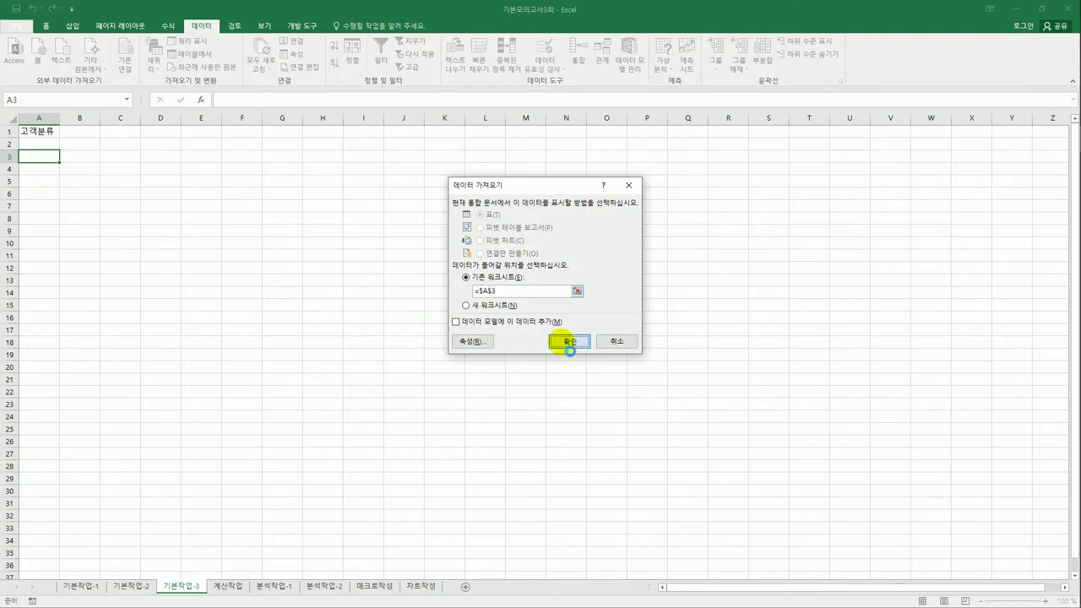
left_click(563, 342)
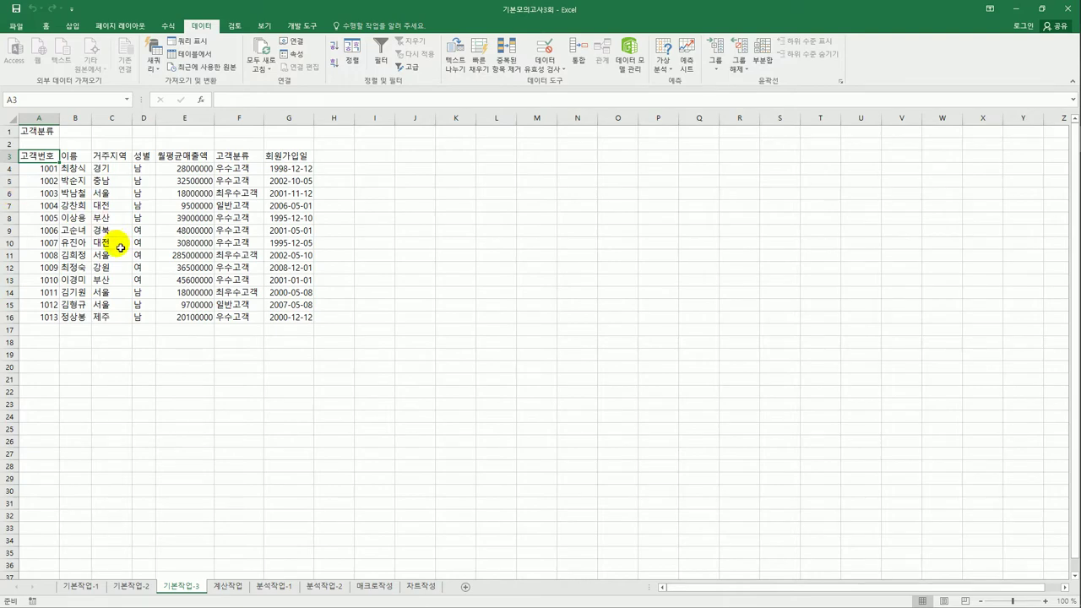
On the 계산작업 sheet, start a RANK.EQ formula in the first 수상명 cell, C3.
left_click(236, 591)
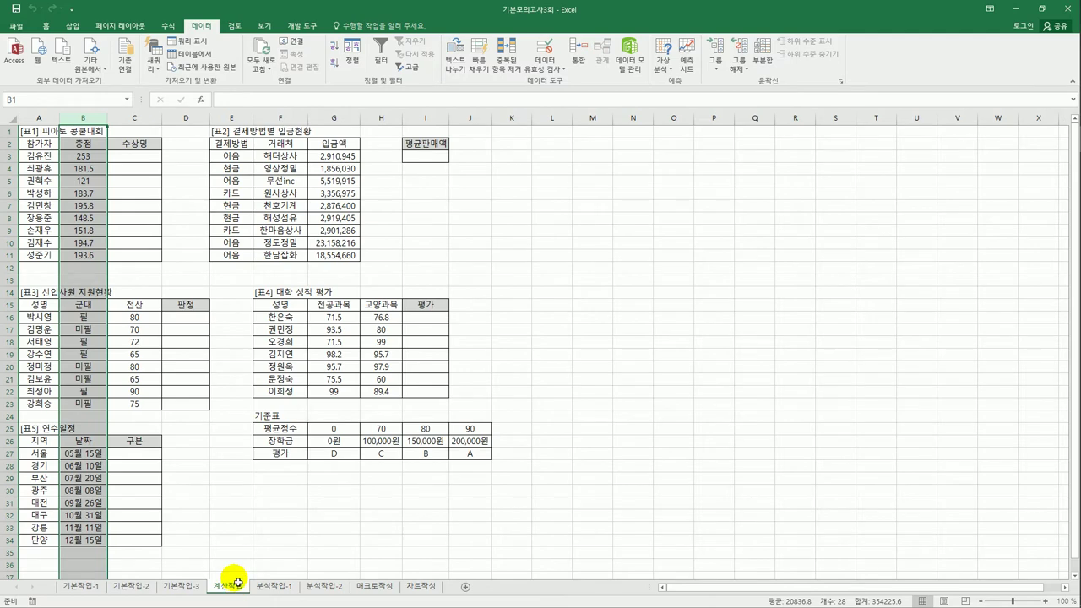
left_click(250, 477)
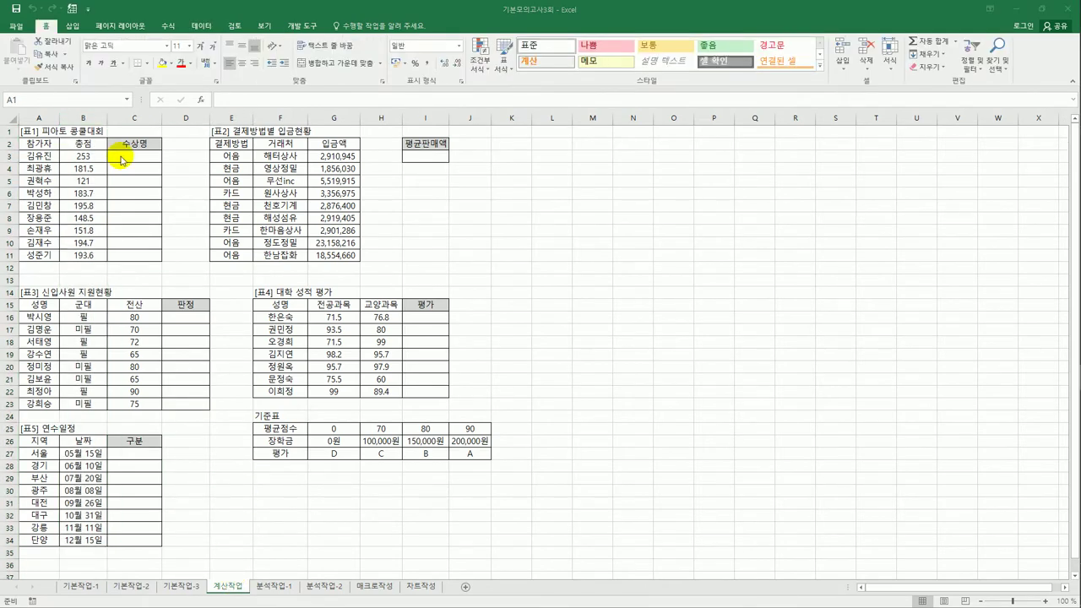
left_click(125, 160)
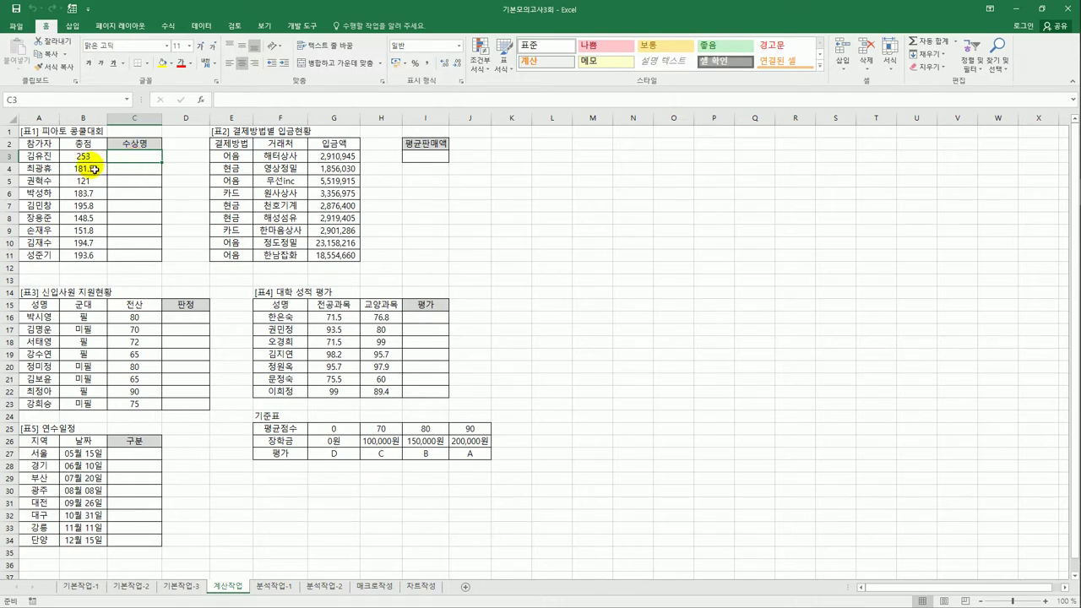
type("=")
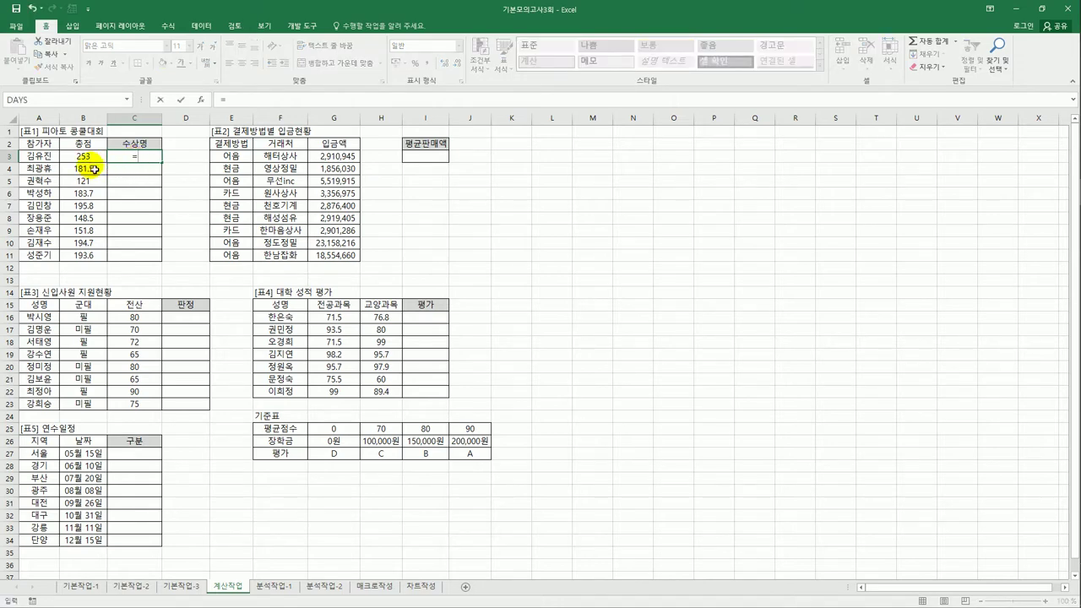
type("ra")
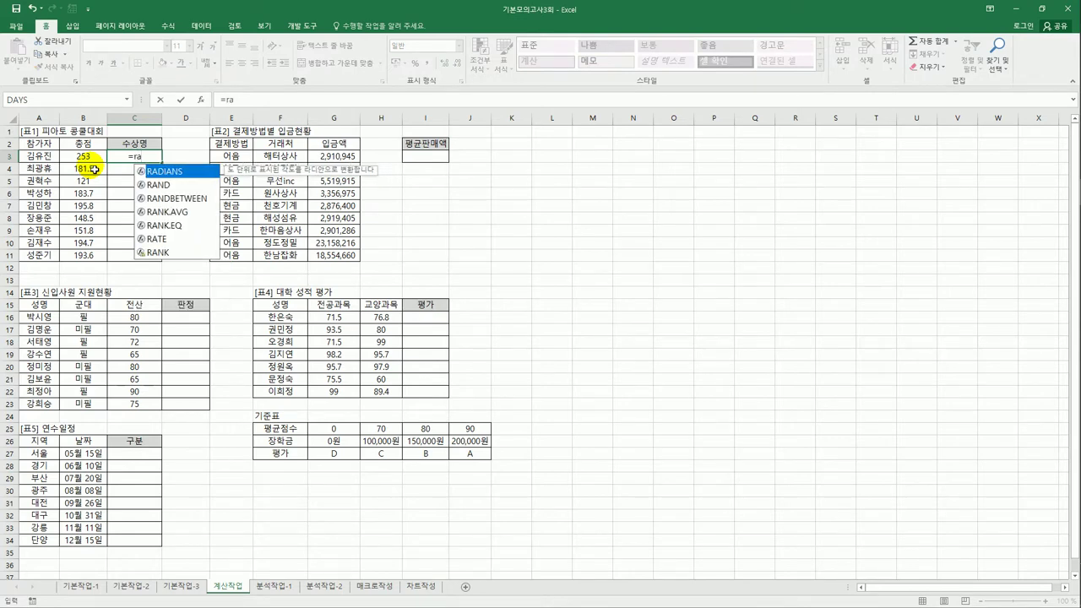
key("Down")
key("Down")
key("Down")
key("Down")
key("Down")
key("Up")
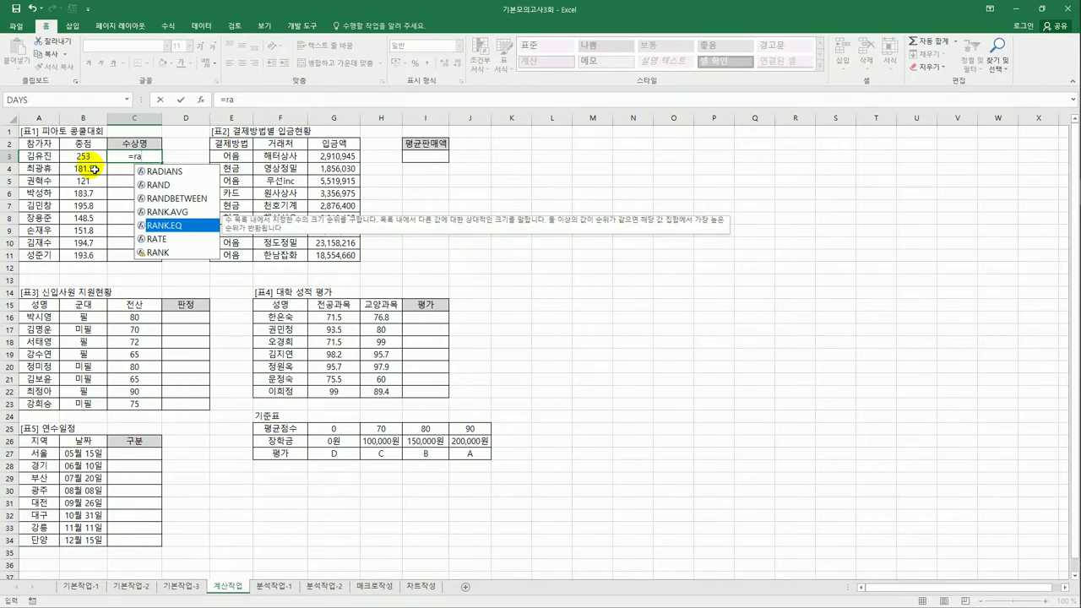
double_click(190, 226)
Complete the C3 formula as =RANK.EQ(B3,$B$3:$B$11,0) for descending rank and fill it down through C11.
left_click(83, 157)
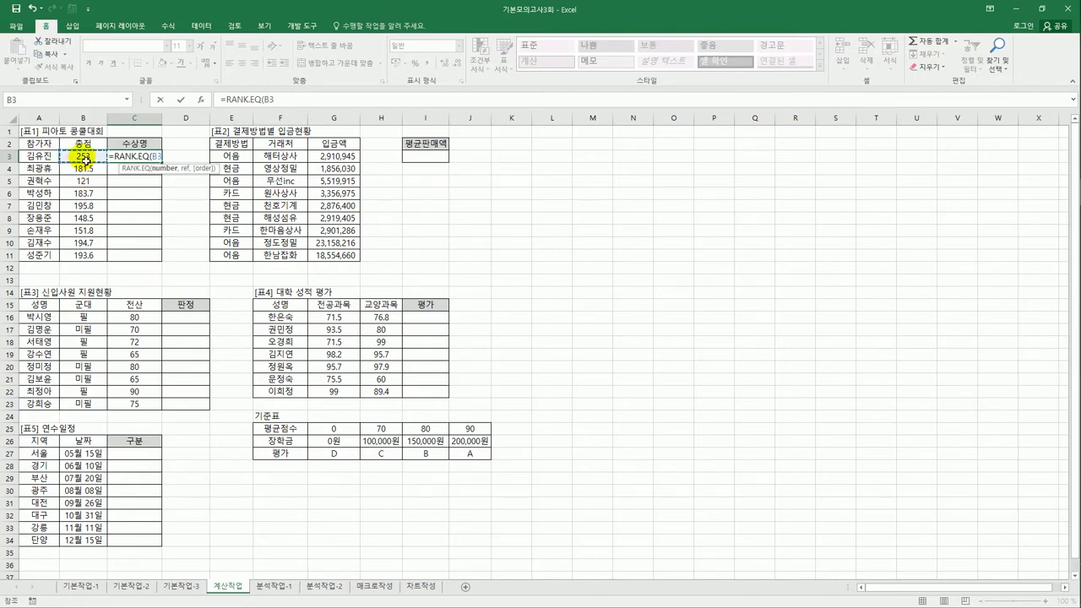
type(",")
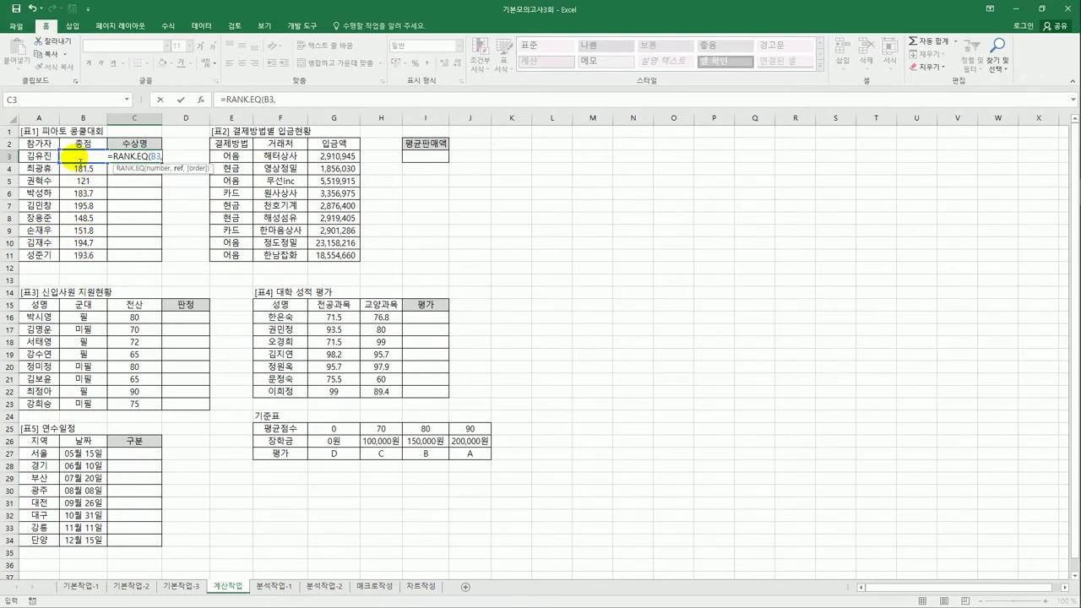
left_click(77, 258)
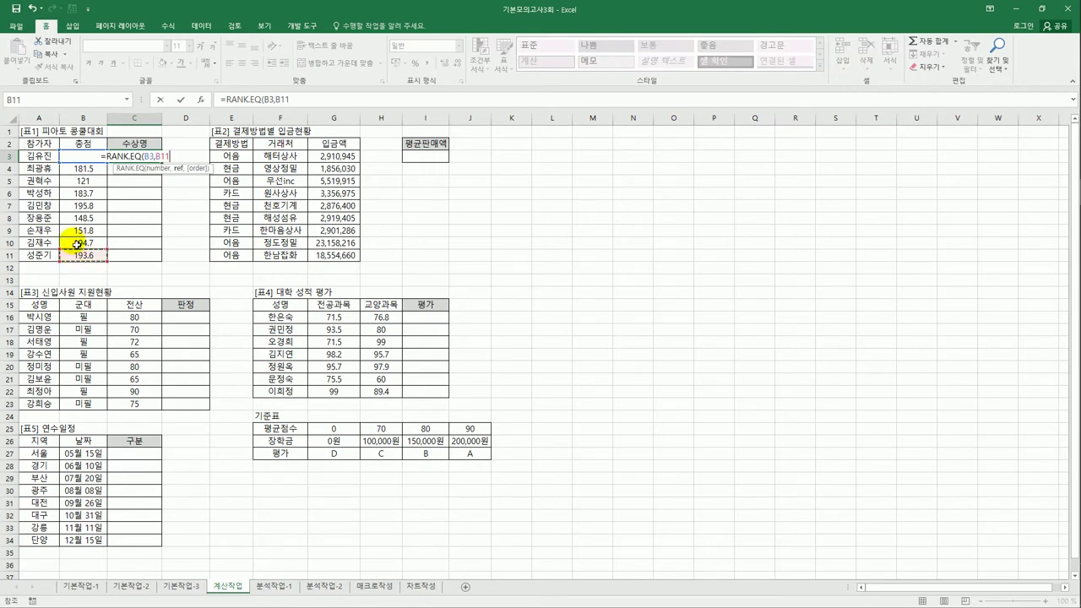
left_click_drag(77, 245, 92, 157)
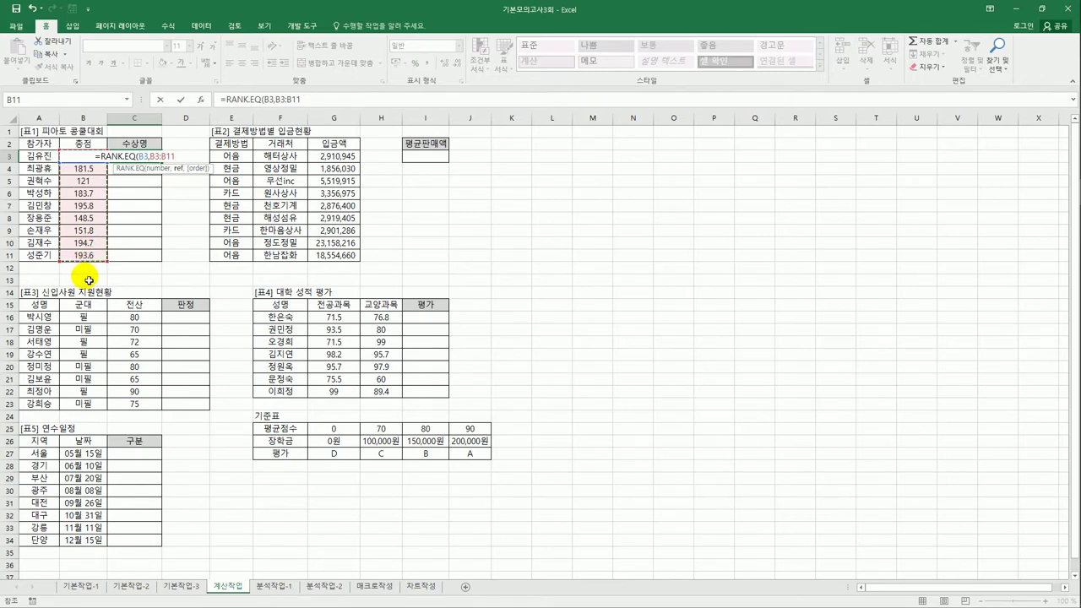
key("F4")
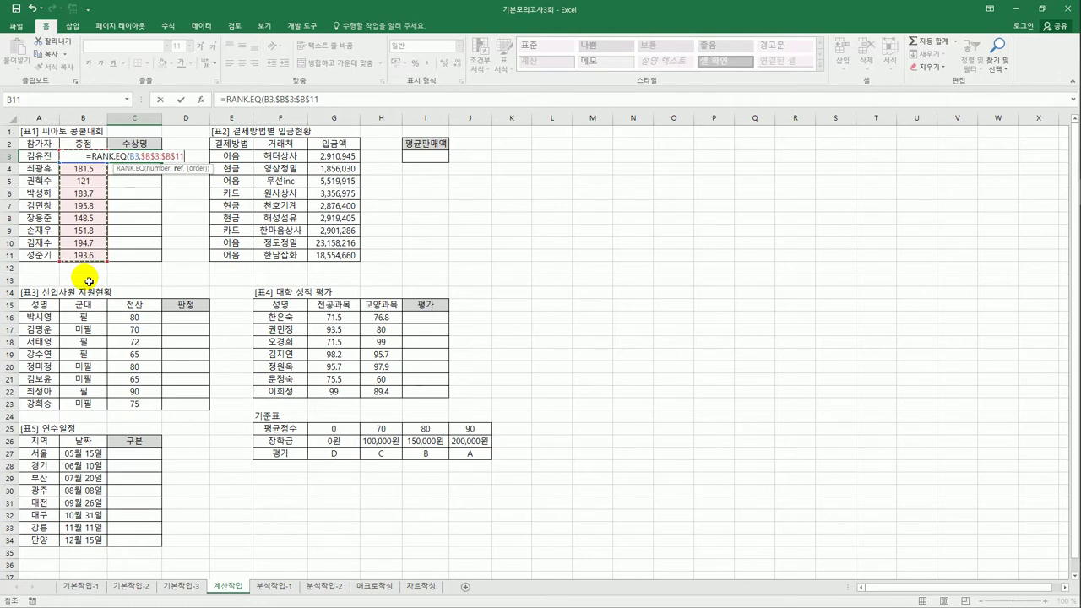
type(",")
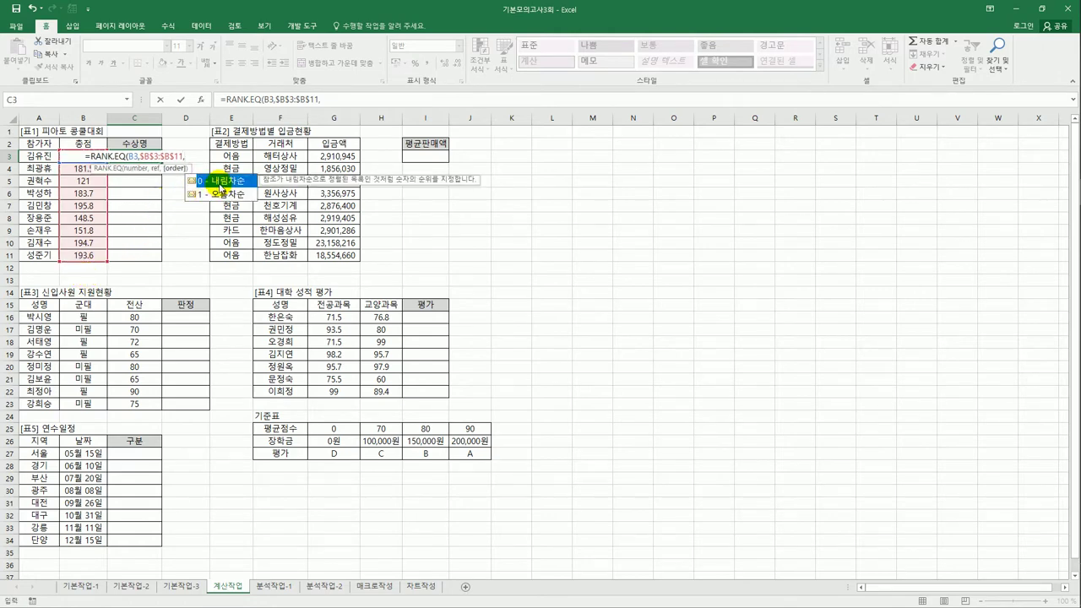
double_click(220, 182)
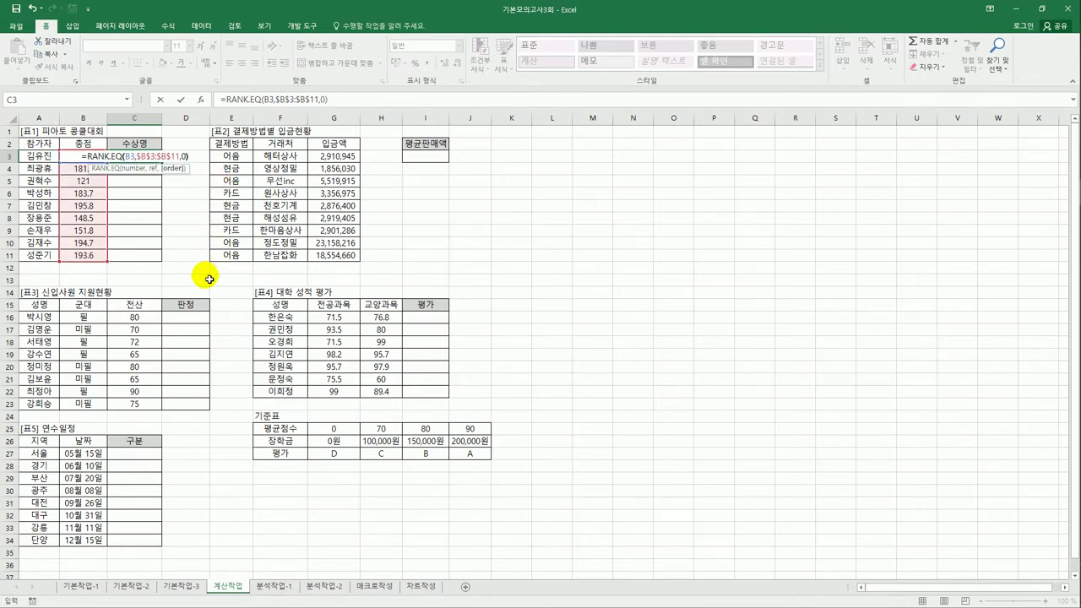
type(")")
key("ctrl+Return")
key("Return")
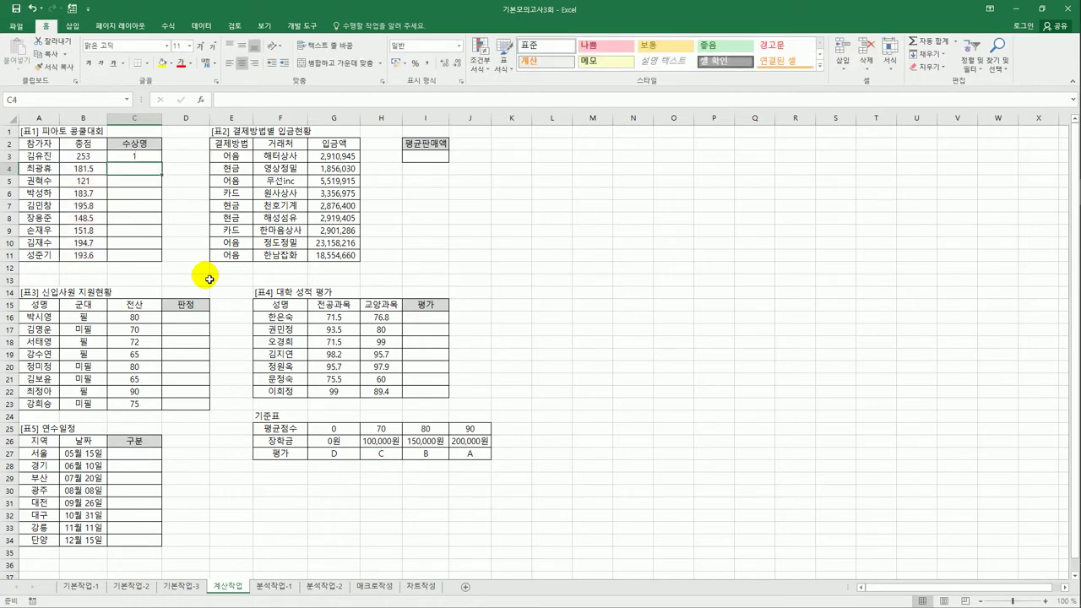
left_click(146, 160)
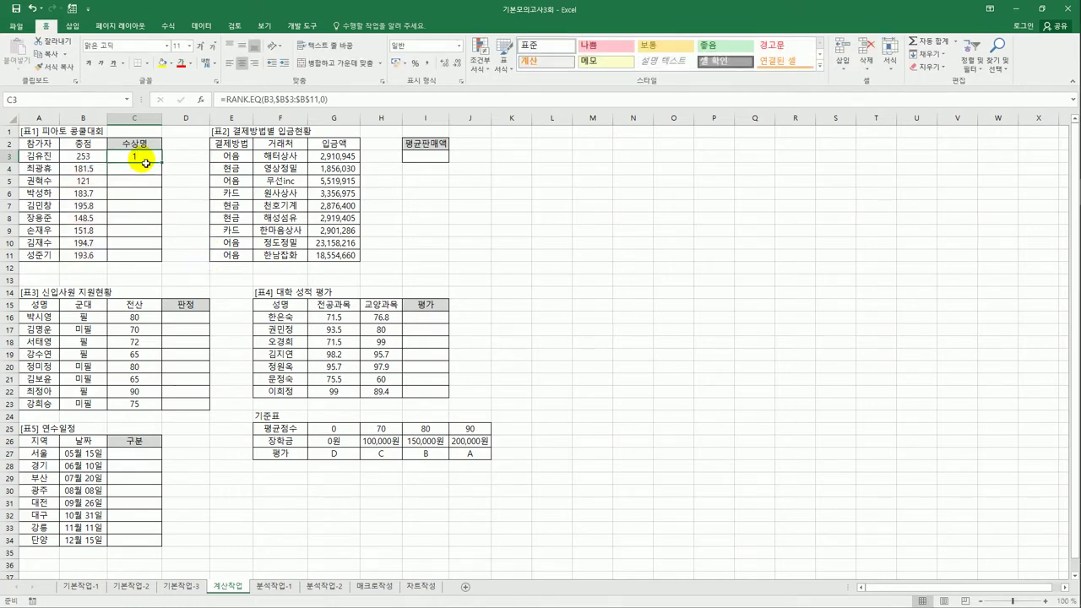
left_click_drag(161, 163, 150, 259)
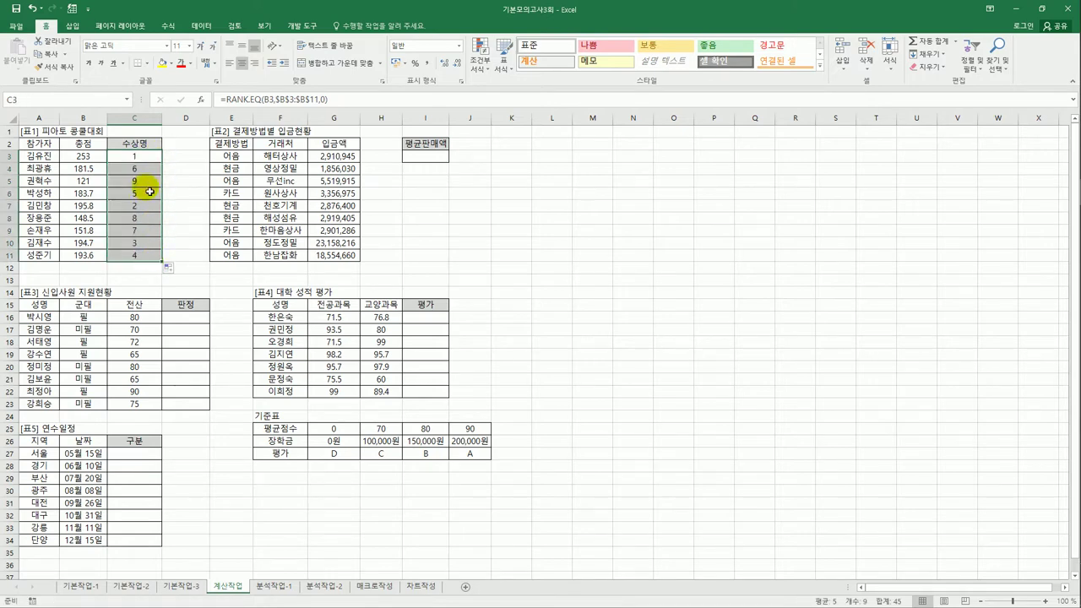
Wrap the RANK.EQ formula in C3 in an IF that returns "대상" when the rank equals 1.
left_click(147, 161)
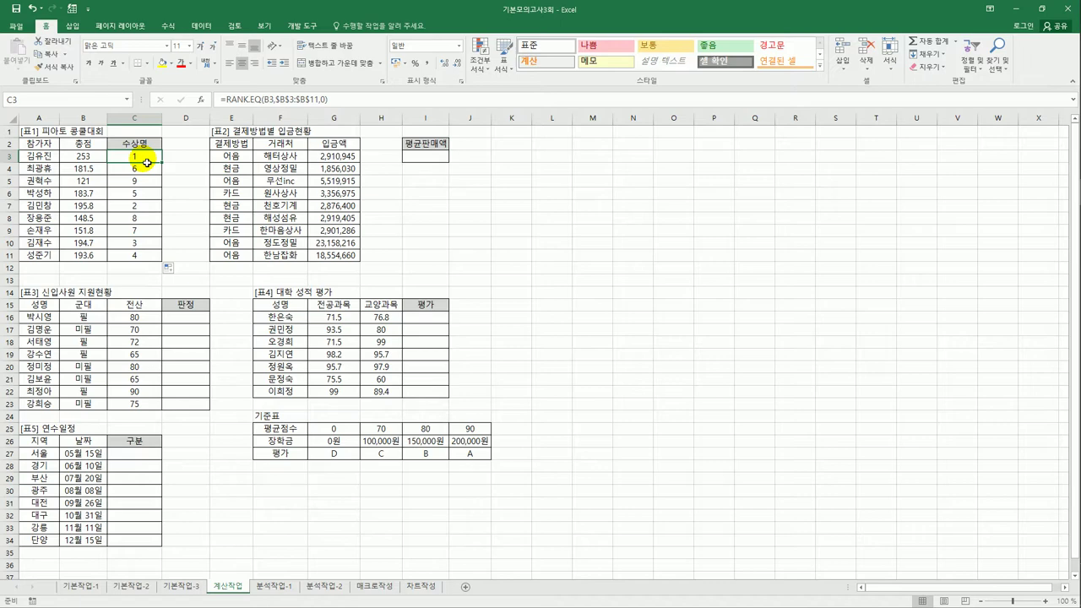
left_click(229, 100)
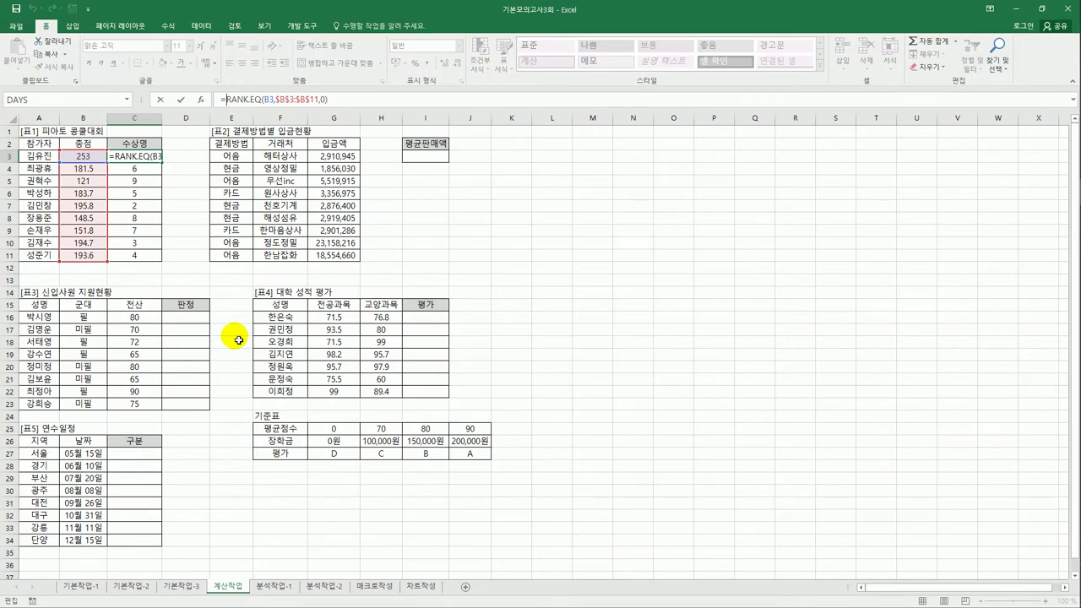
type("if")
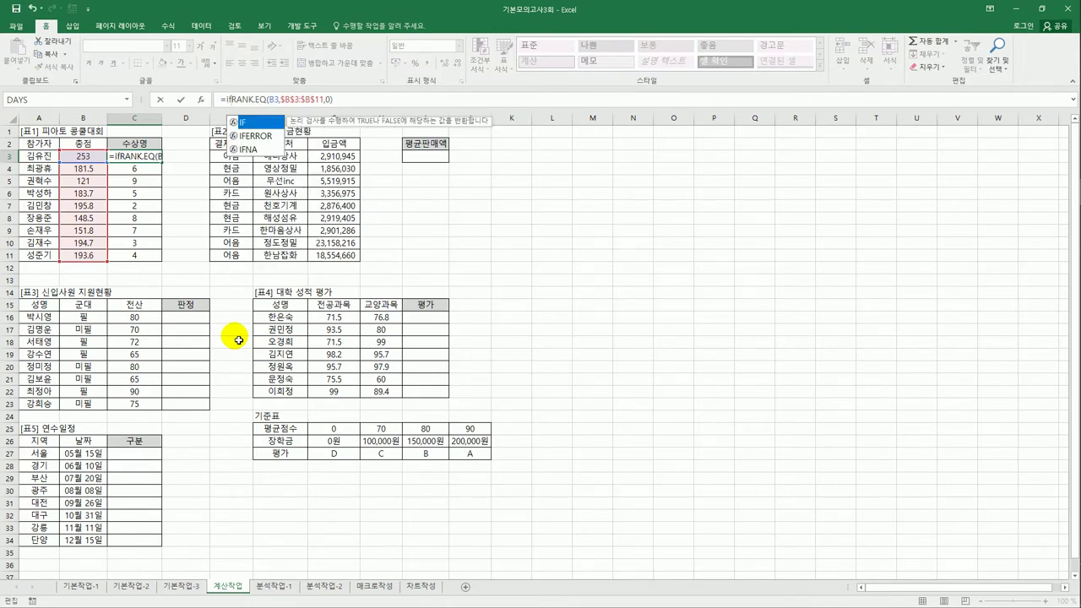
key("Tab")
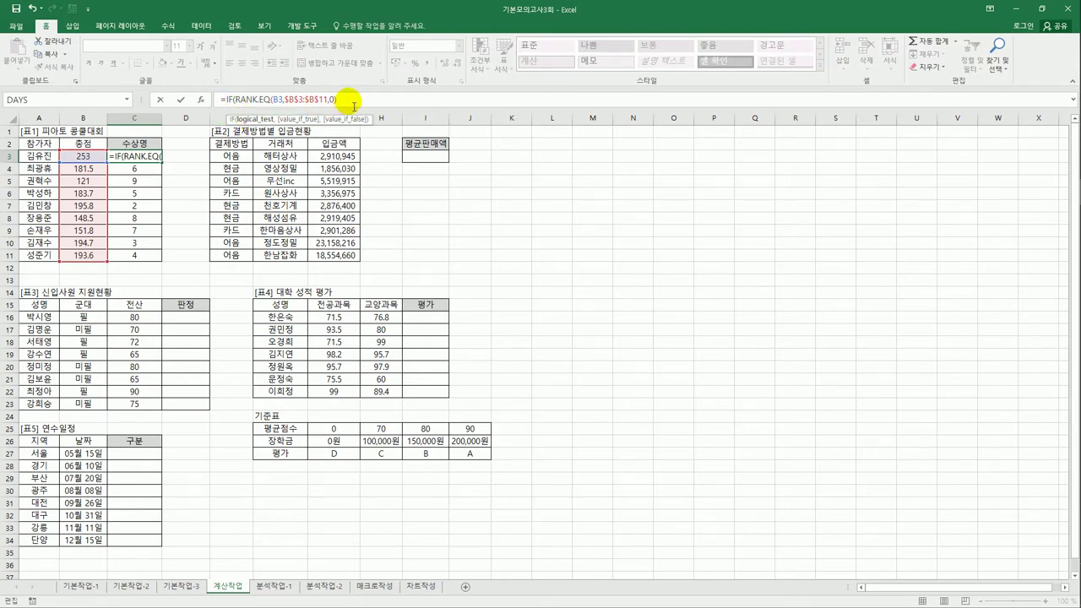
type("=")
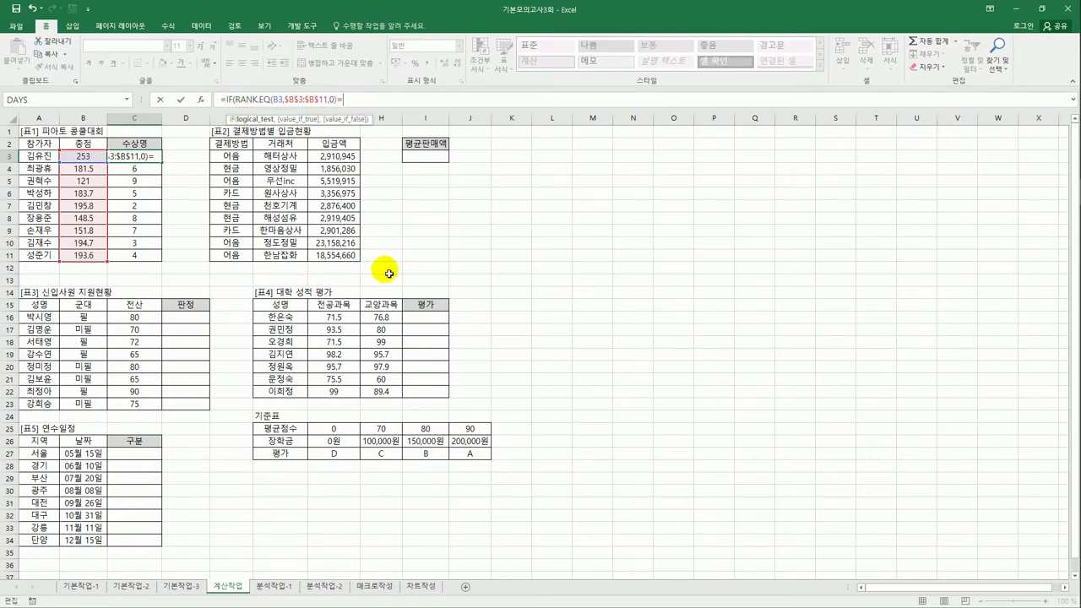
type("1,\"")
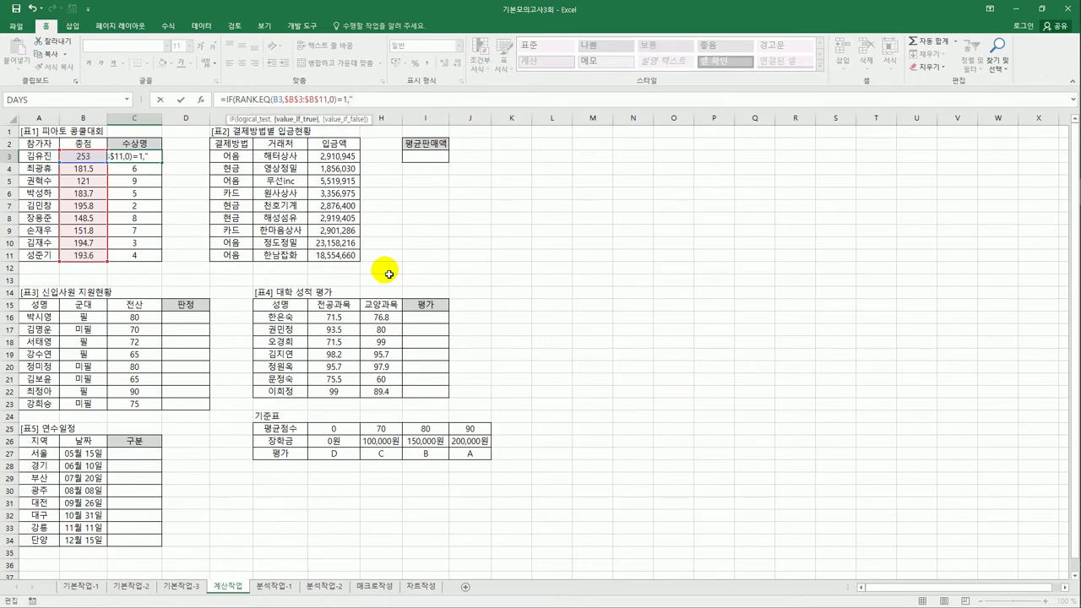
type("대상\",")
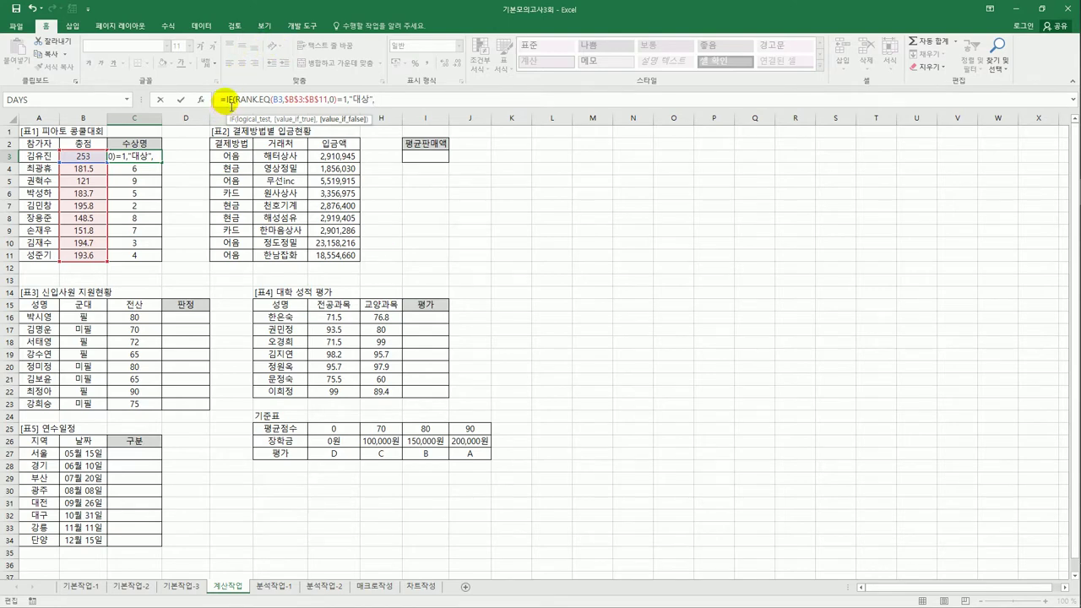
Copy the IF(RANK.EQ…) part of C3 as a nested second condition returning "금상" for ranks <=3.
left_click_drag(224, 100, 363, 107)
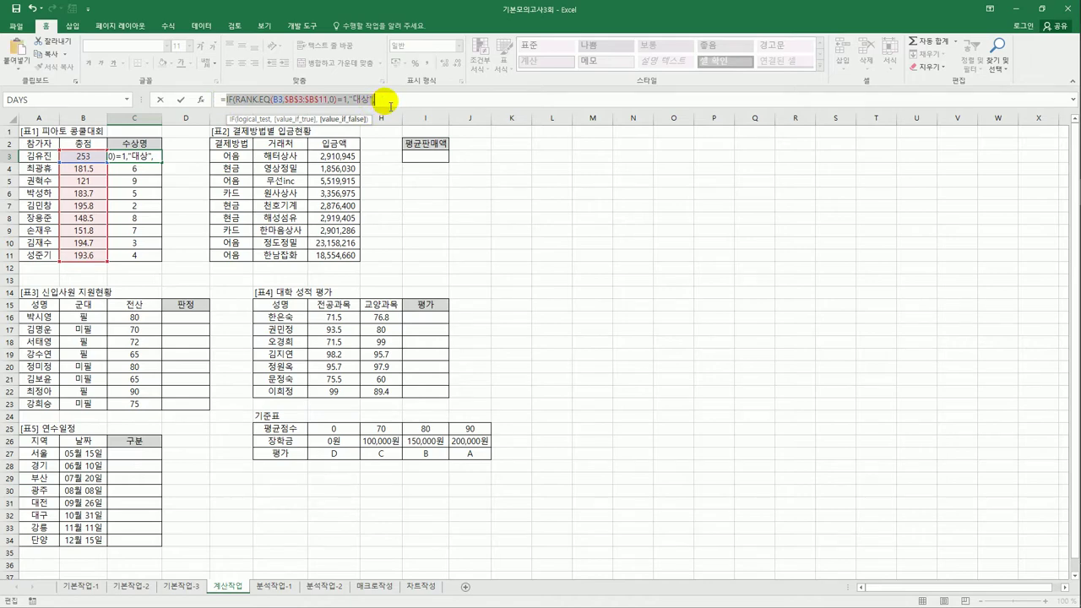
left_click(391, 105)
type("IF(RANK.EQ(B3,$B$3:$B$11,0)=1,\"대상\",")
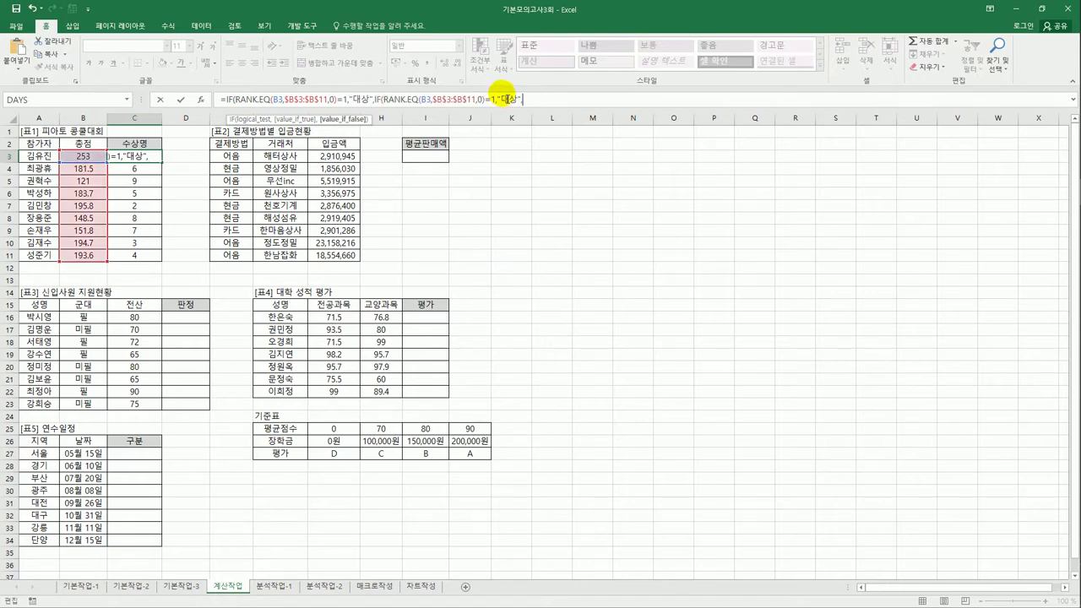
left_click(490, 103)
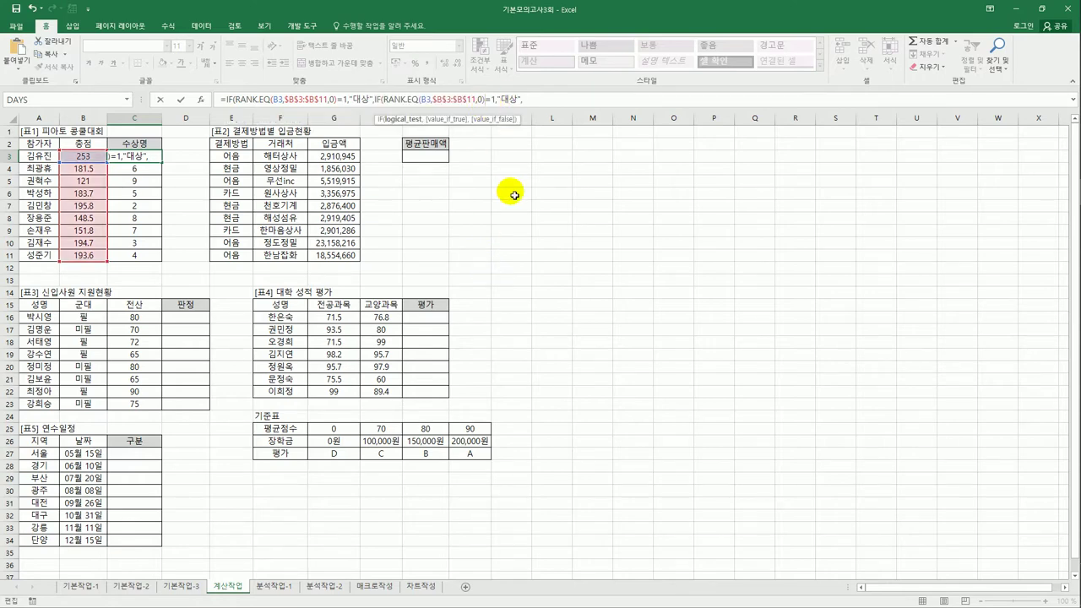
type("<")
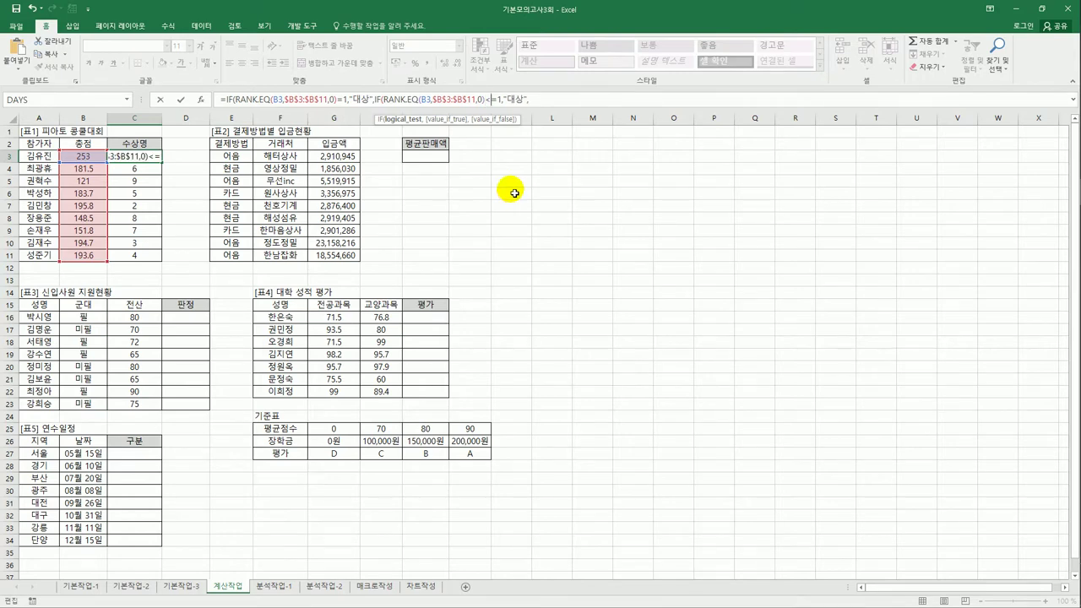
double_click(499, 100)
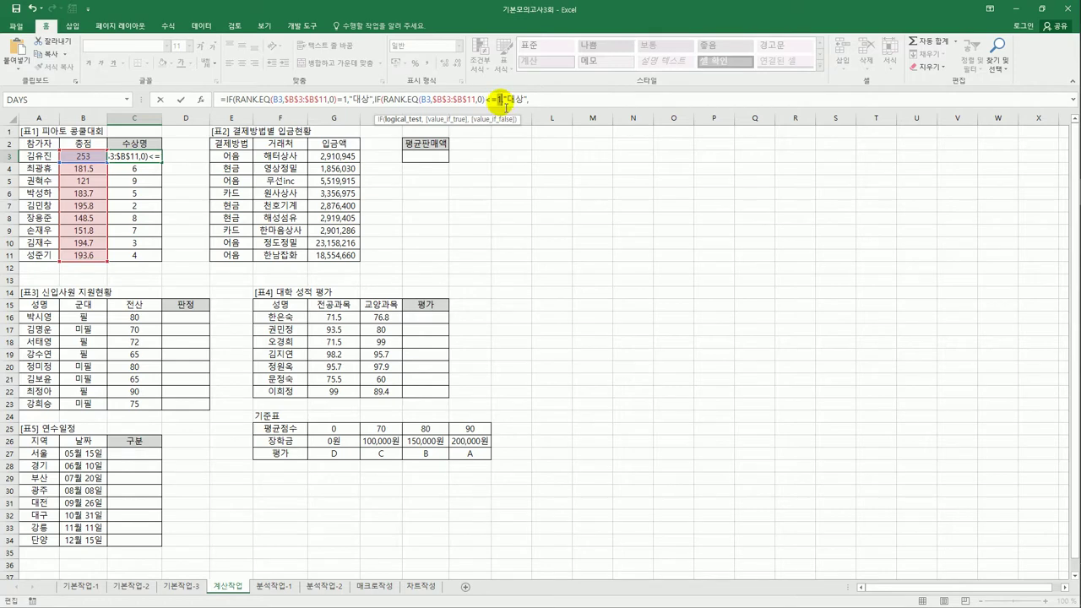
type("3")
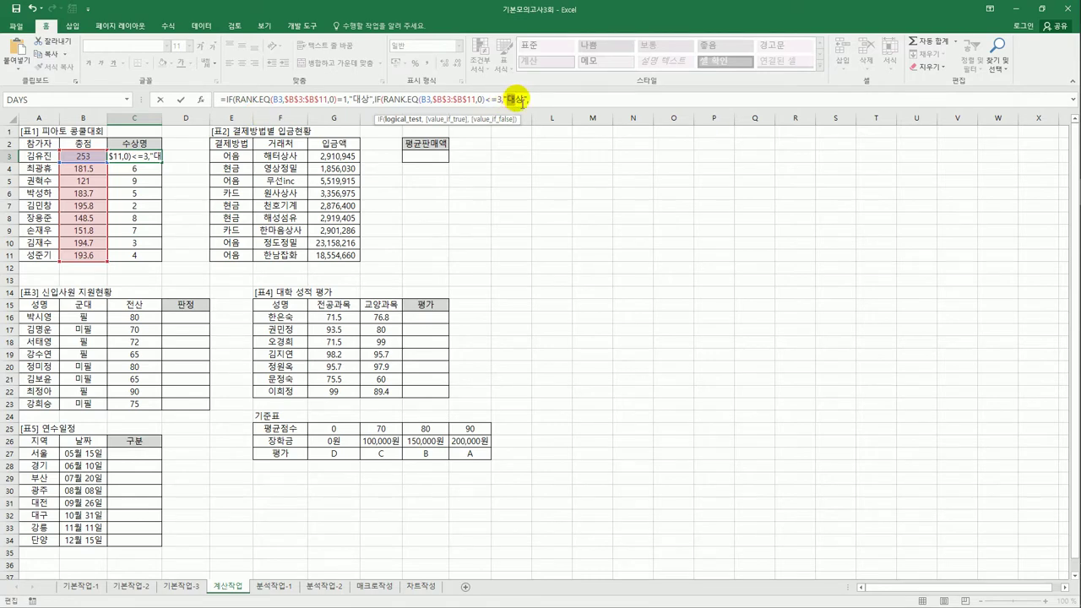
left_click_drag(507, 102, 517, 114)
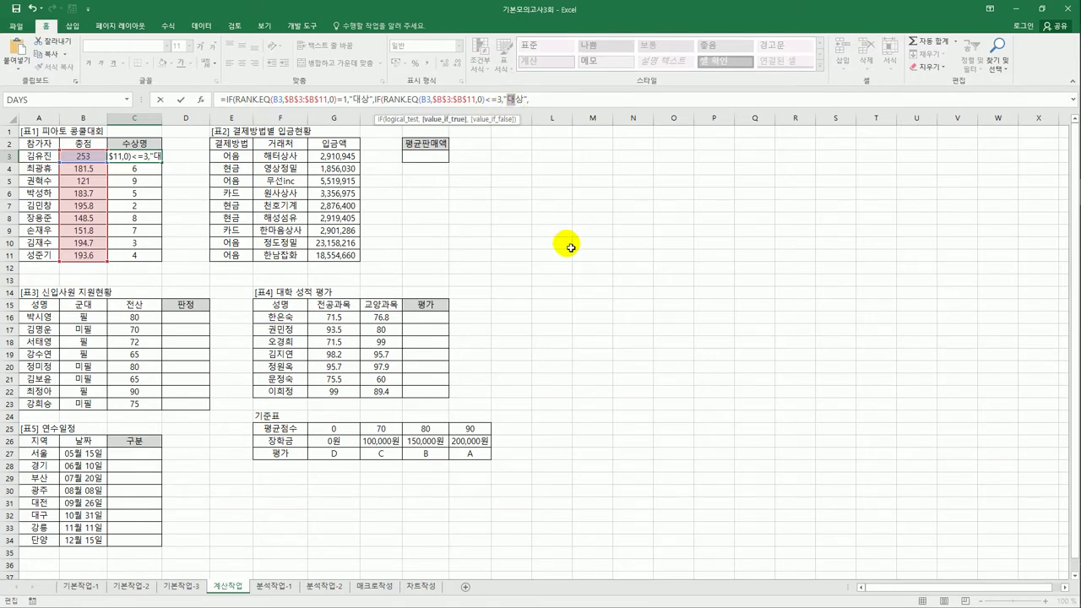
type("금")
Append a third nested IF to the C3 formula that returns "동상" for ranks <=6.
left_click(532, 100)
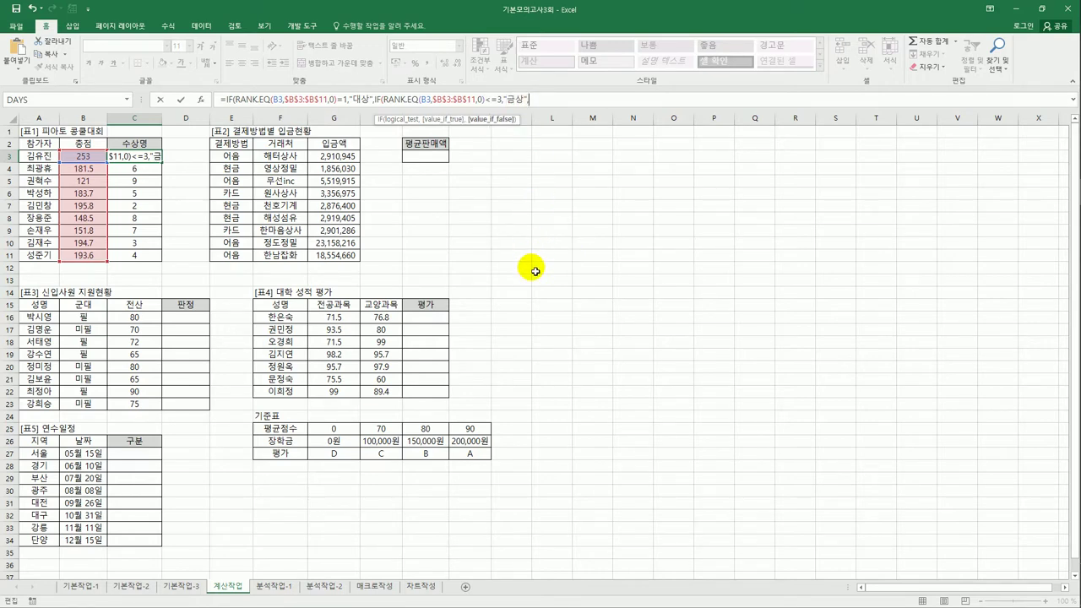
type("IF(RANK.EQ(B3,$B$3:$B$11,0)=1,\"대상\",")
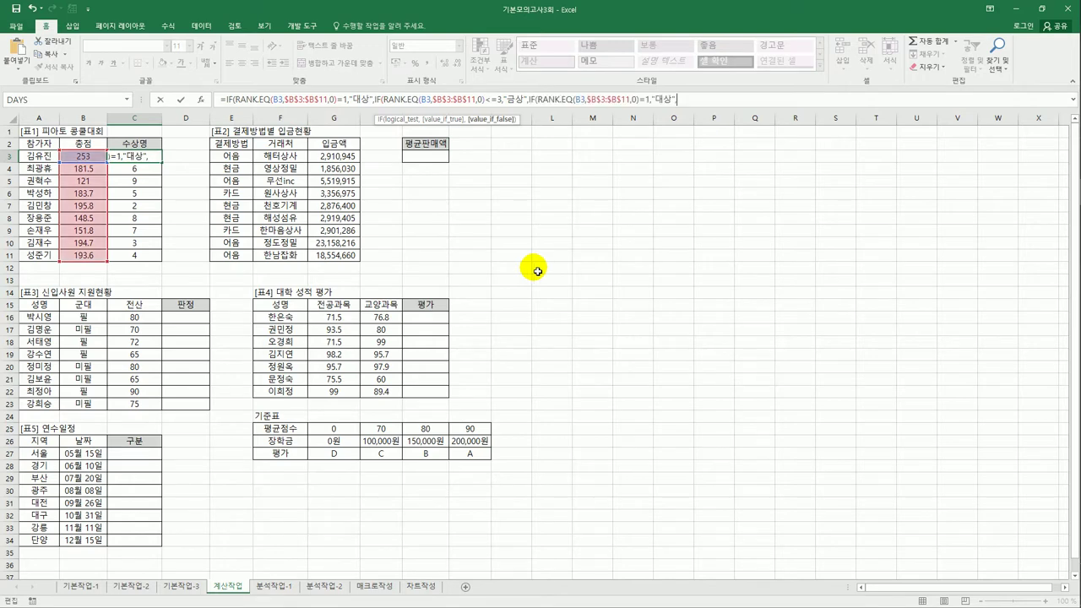
left_click(642, 101)
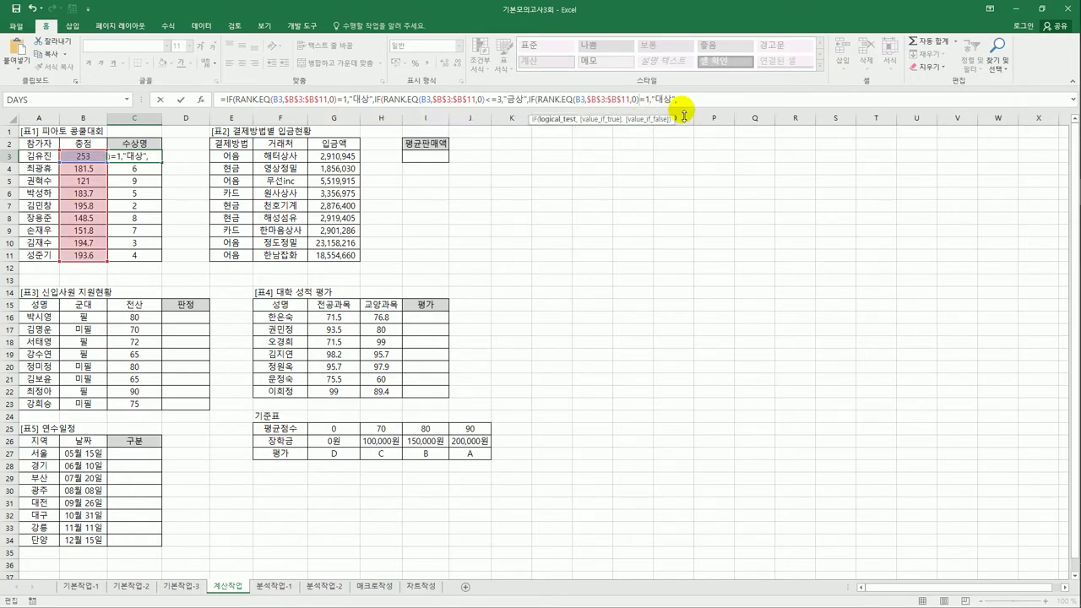
type("<")
key("Delete")
type("6")
key("Right")
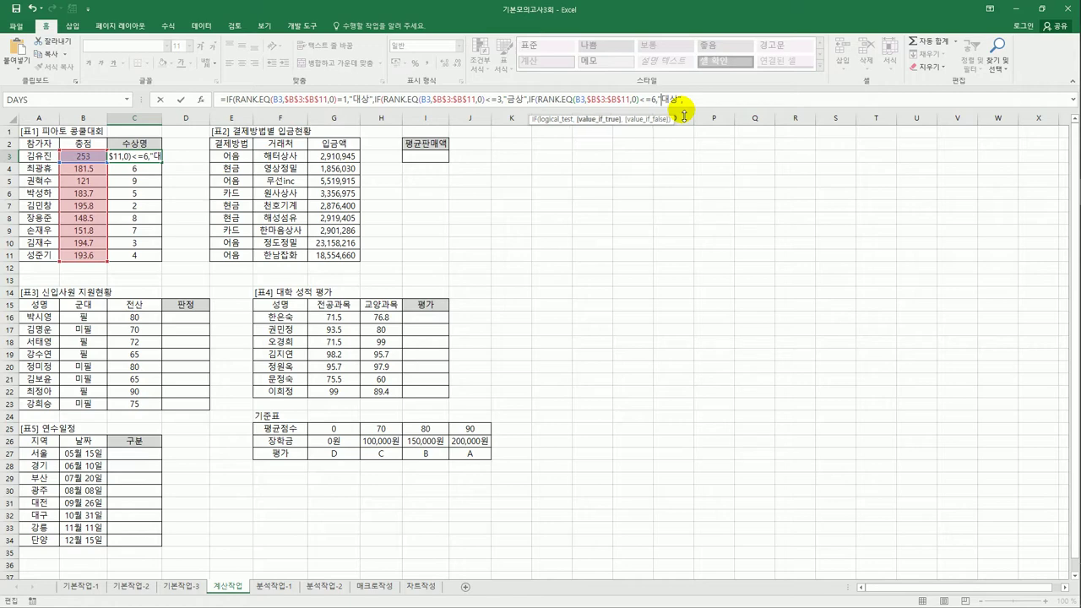
key("Right")
key("shift+Right")
type("동")
Finish the C3 formula with empty text ("") for all other ranks and fill it down through C11.
left_click(712, 102)
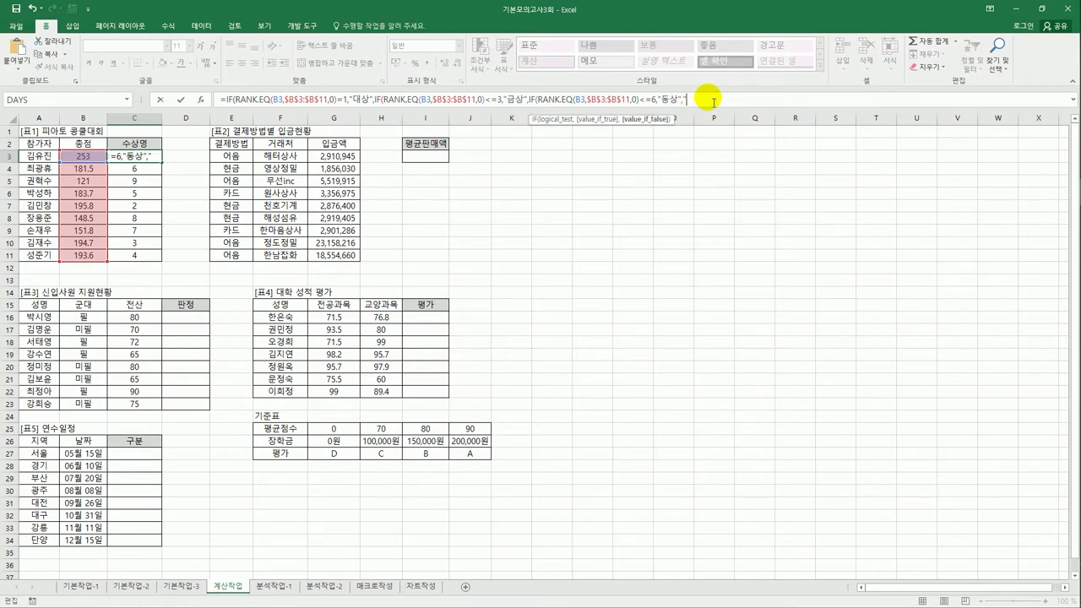
type("\"\"")
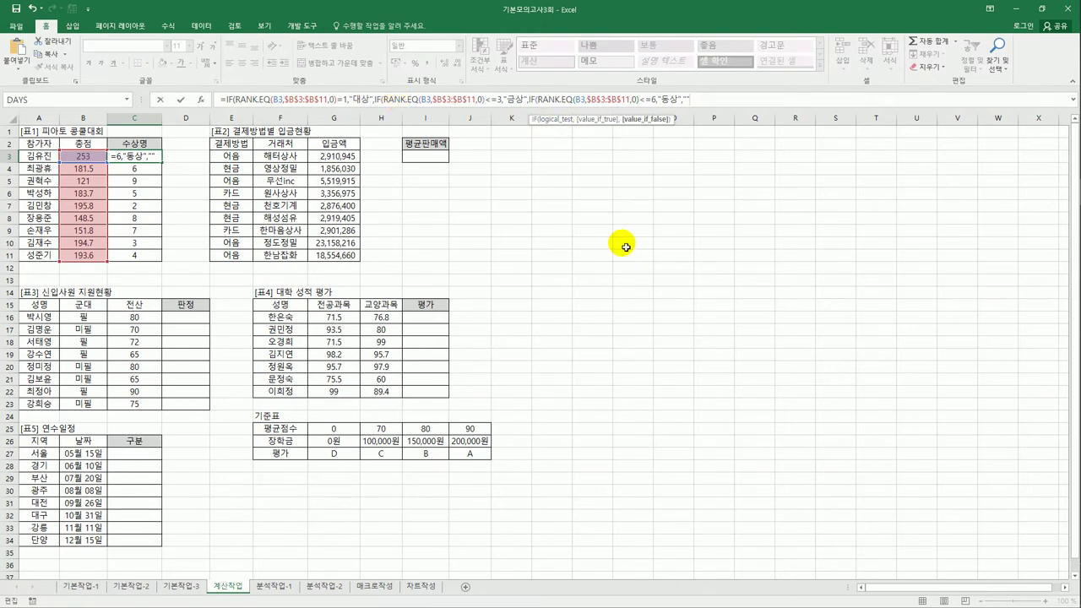
type(")))")
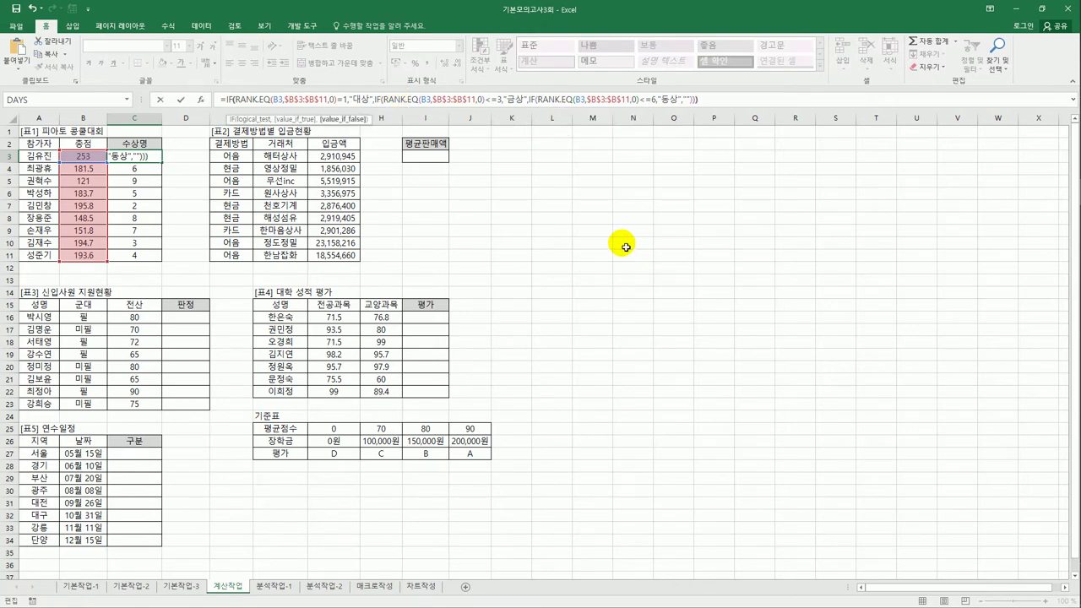
key("Return")
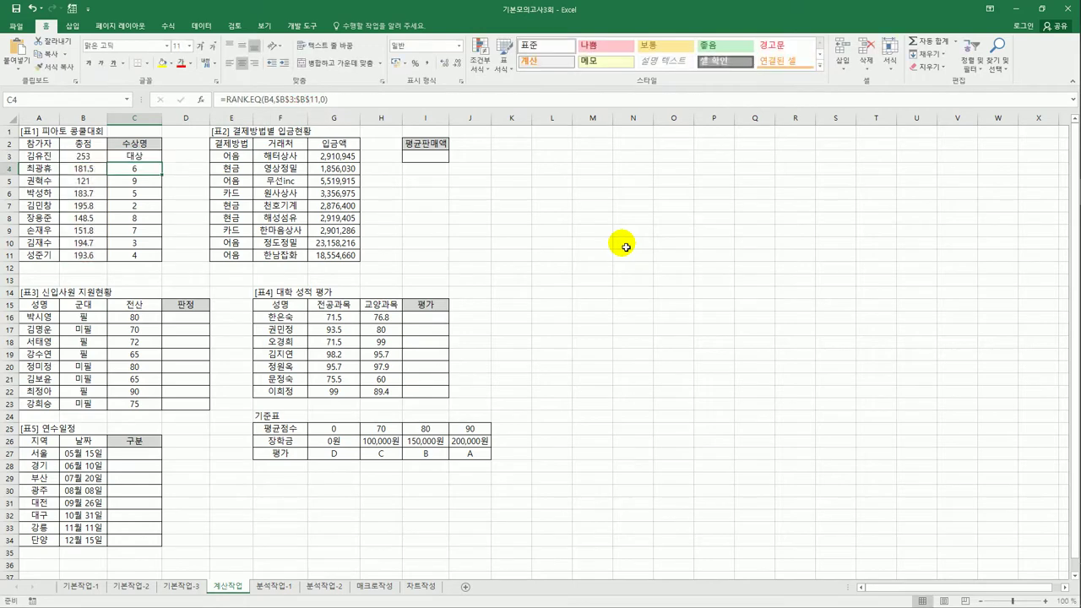
left_click(140, 158)
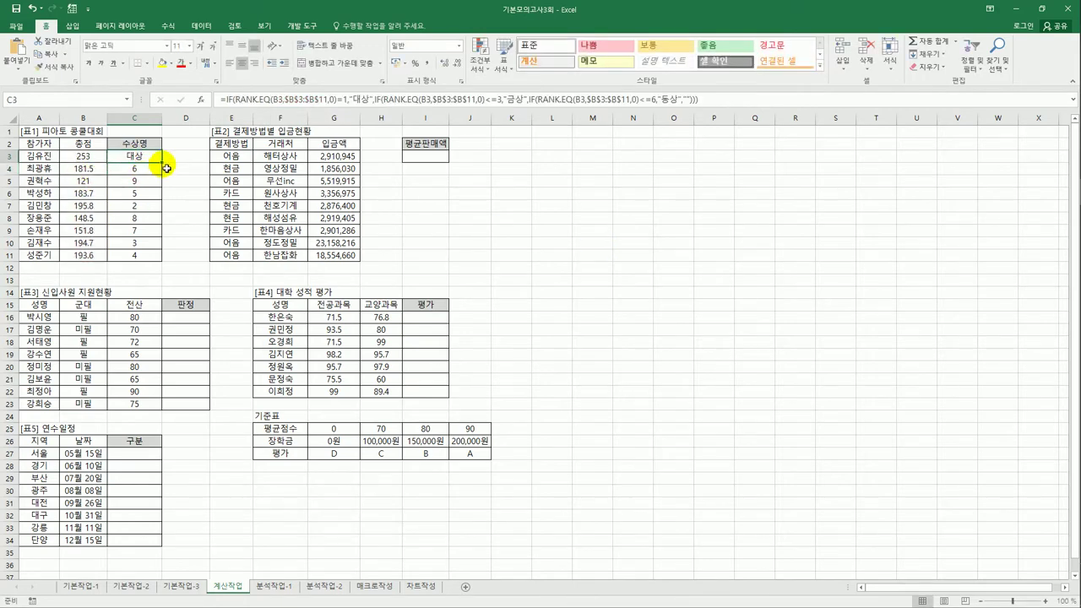
left_click_drag(162, 163, 160, 266)
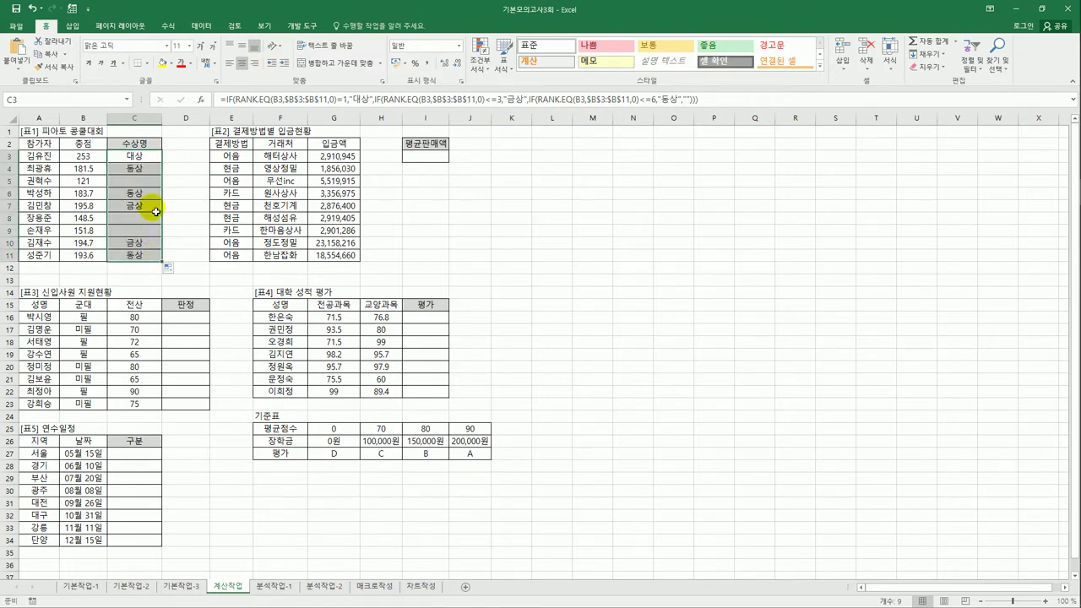
left_click(150, 242)
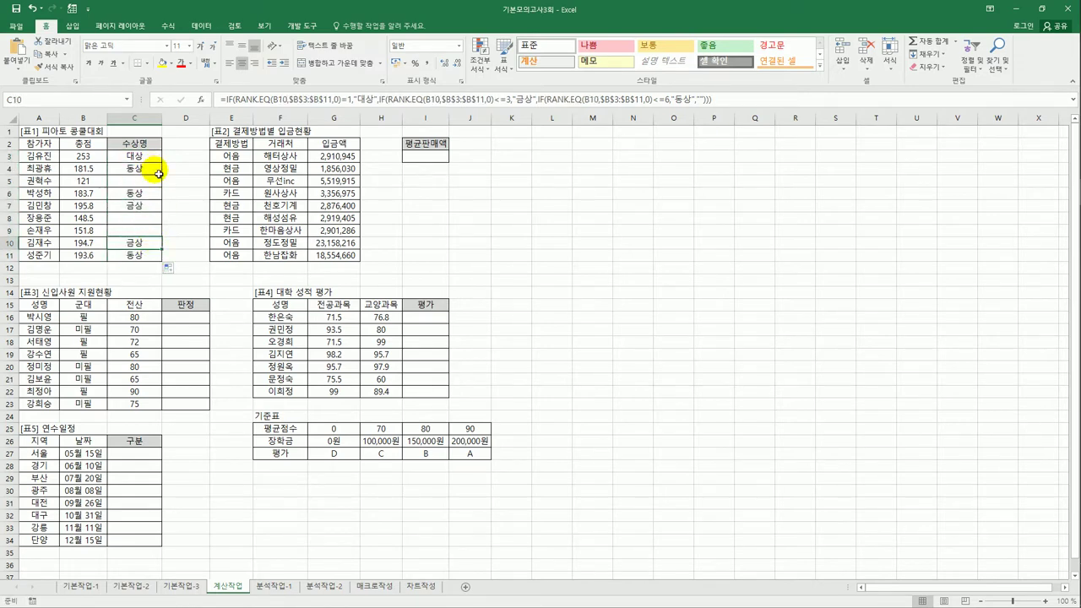
Replace RANK.EQ with RANK in the 수상명 formulas in C3:C11.
left_click(152, 259)
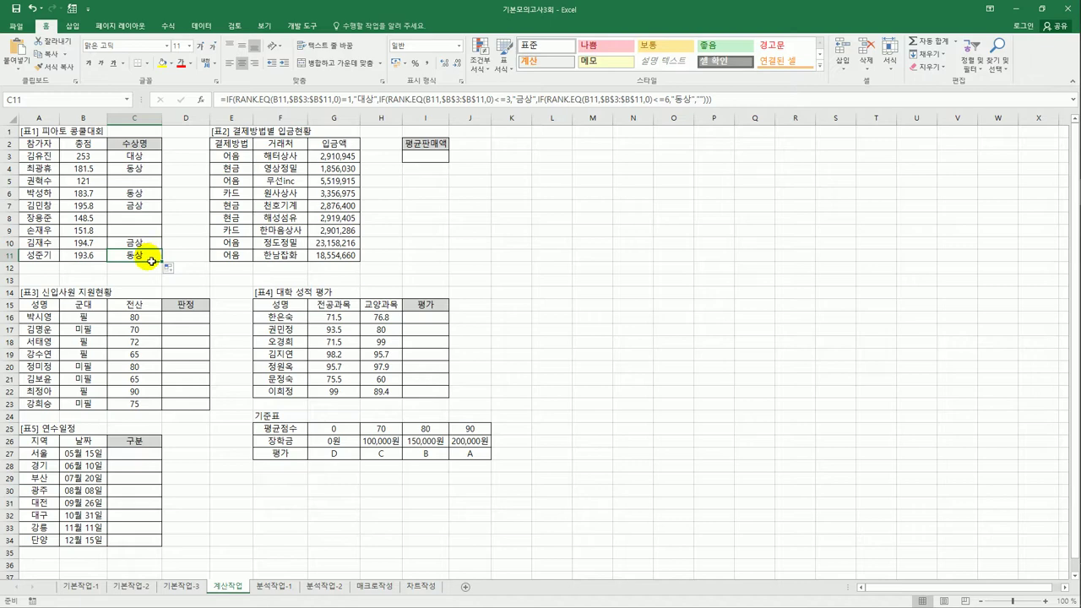
left_click(233, 149)
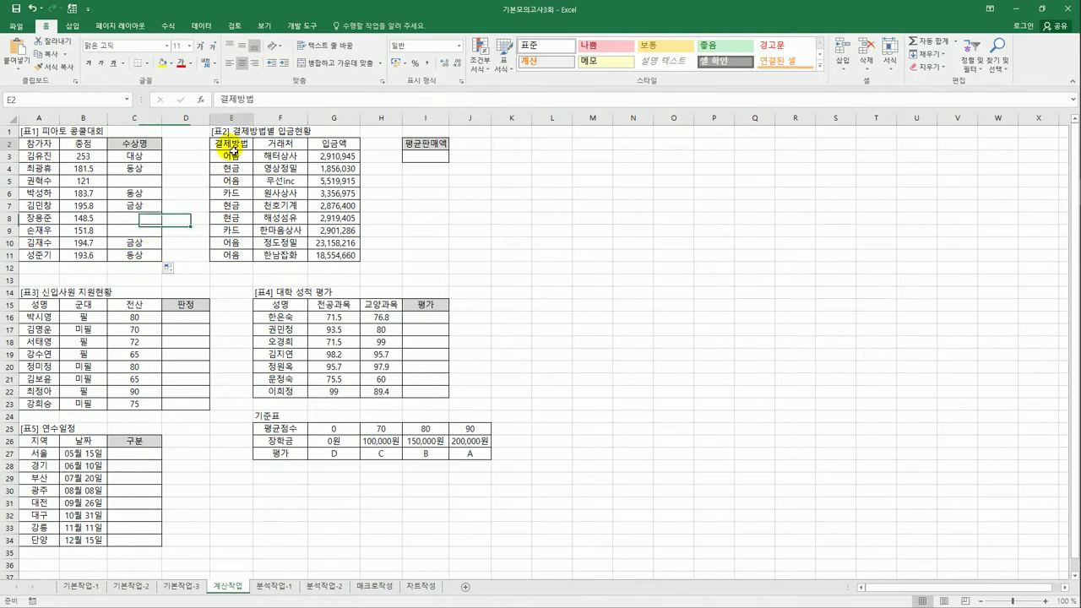
left_click_drag(134, 156, 163, 264)
key("alt+a")
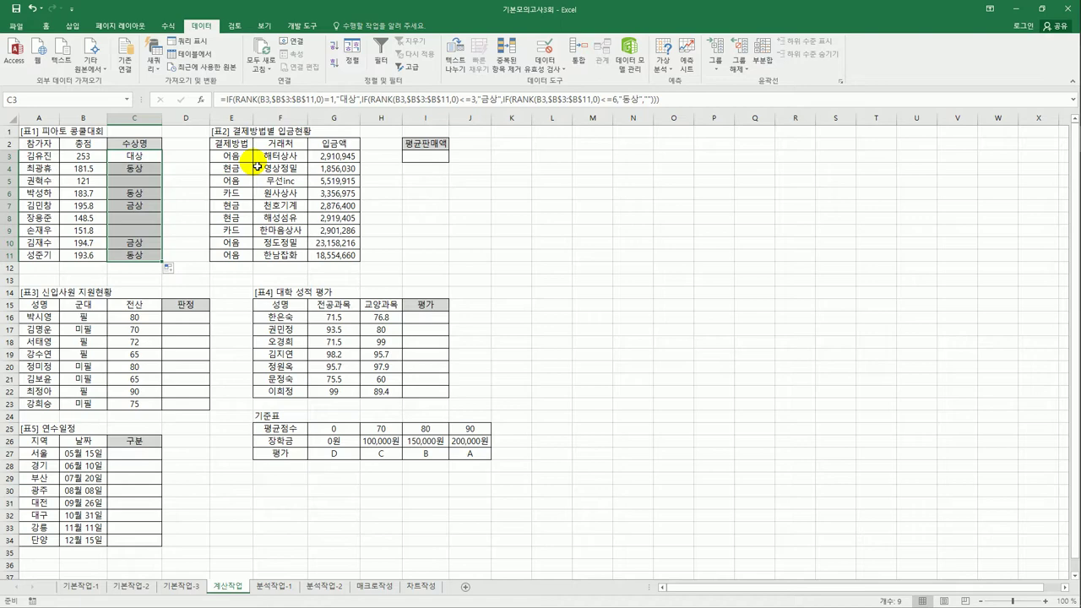
Copy the 결제방법 header and the 카드 entry from [표2] into H2:H3 as a criteria range.
left_click(382, 155)
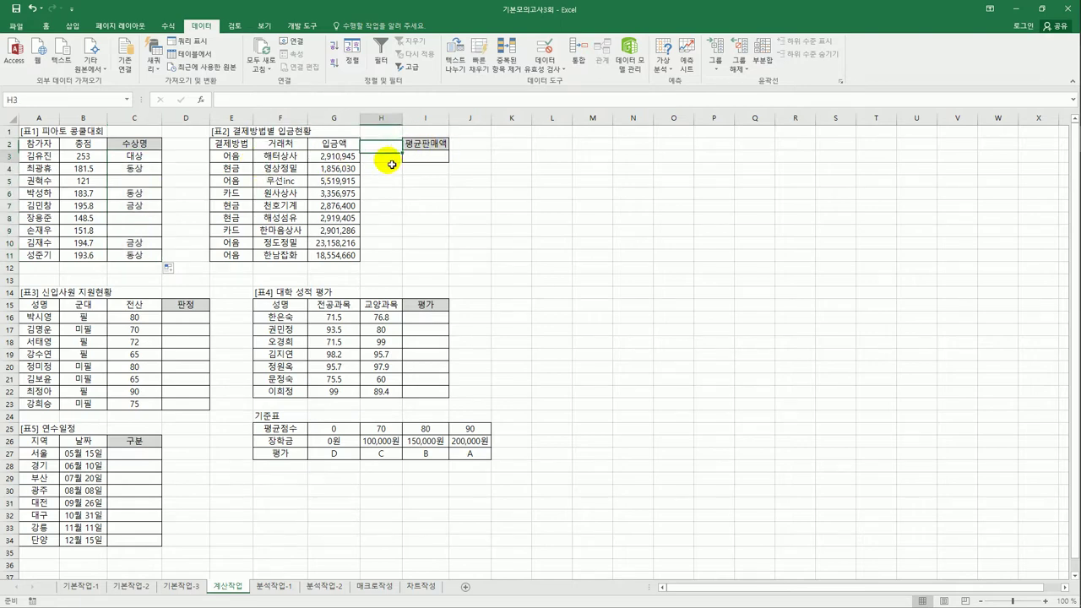
left_click(230, 143)
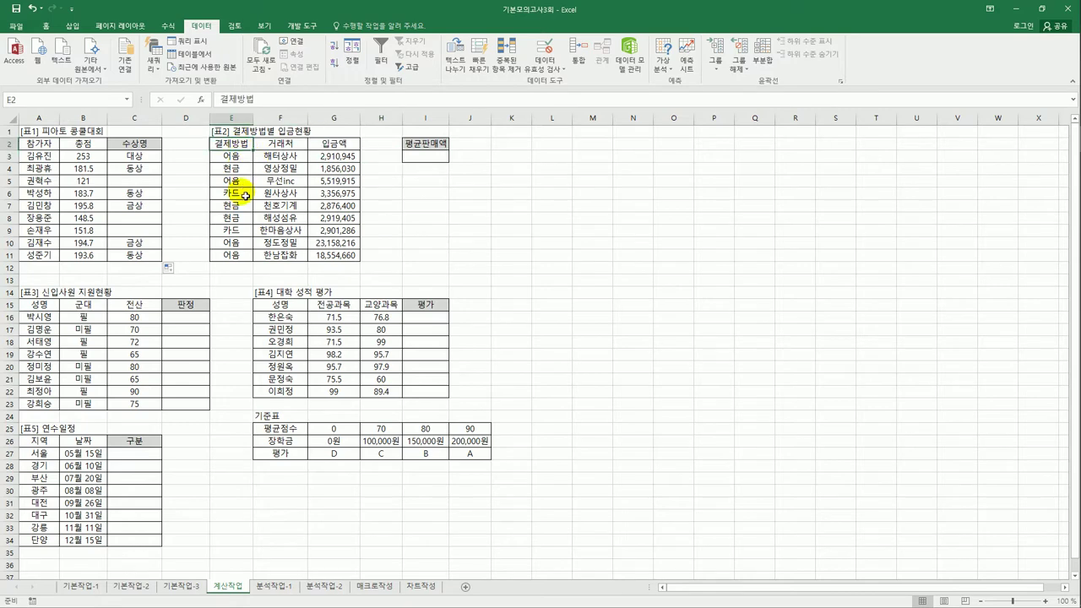
left_click(244, 196, "ctrl")
key("ctrl+c")
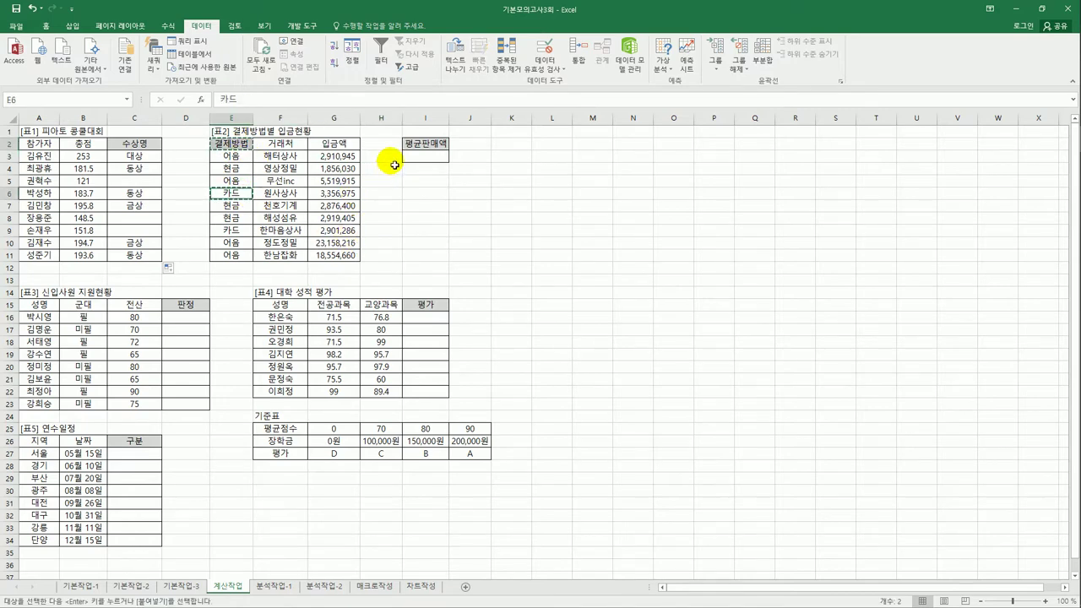
left_click(388, 144)
key("ctrl+v")
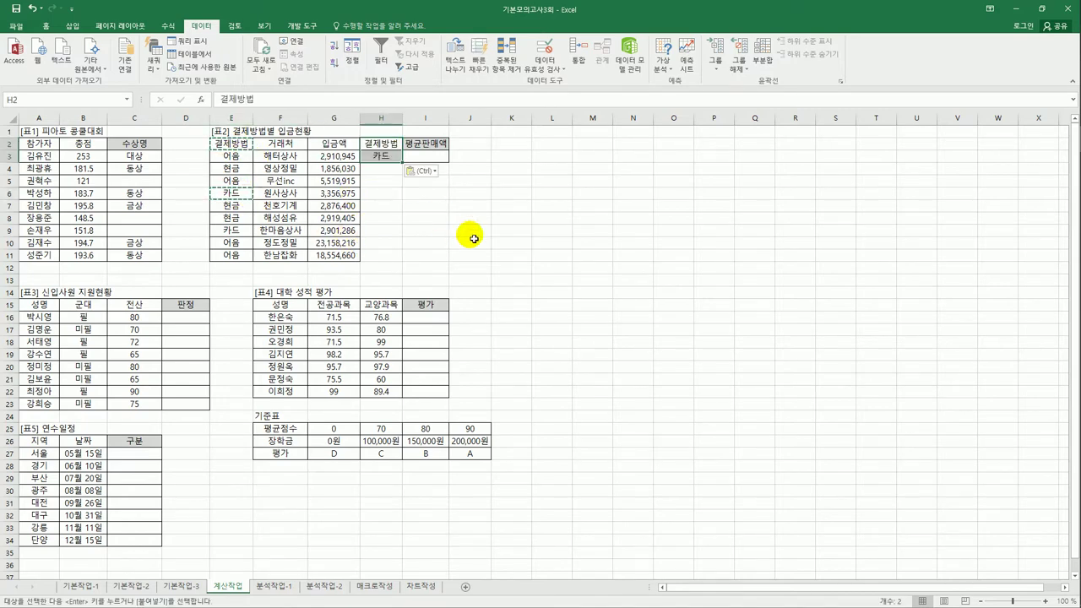
Insert a DAVERAGE function in I3 with E2:G11 as its database range.
left_click(425, 156)
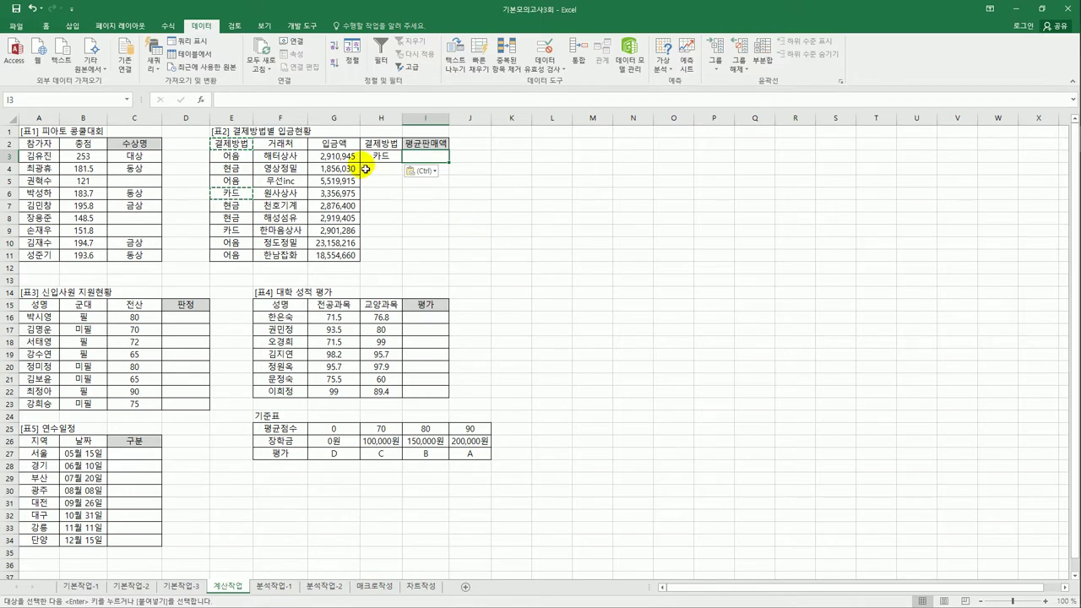
left_click_drag(336, 156, 346, 255)
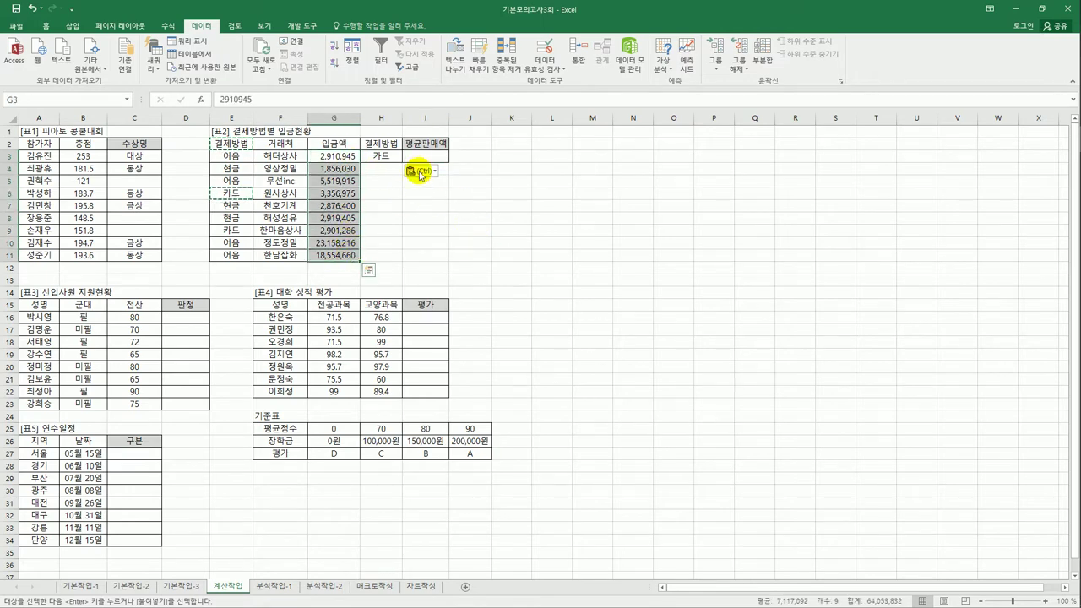
left_click(420, 156)
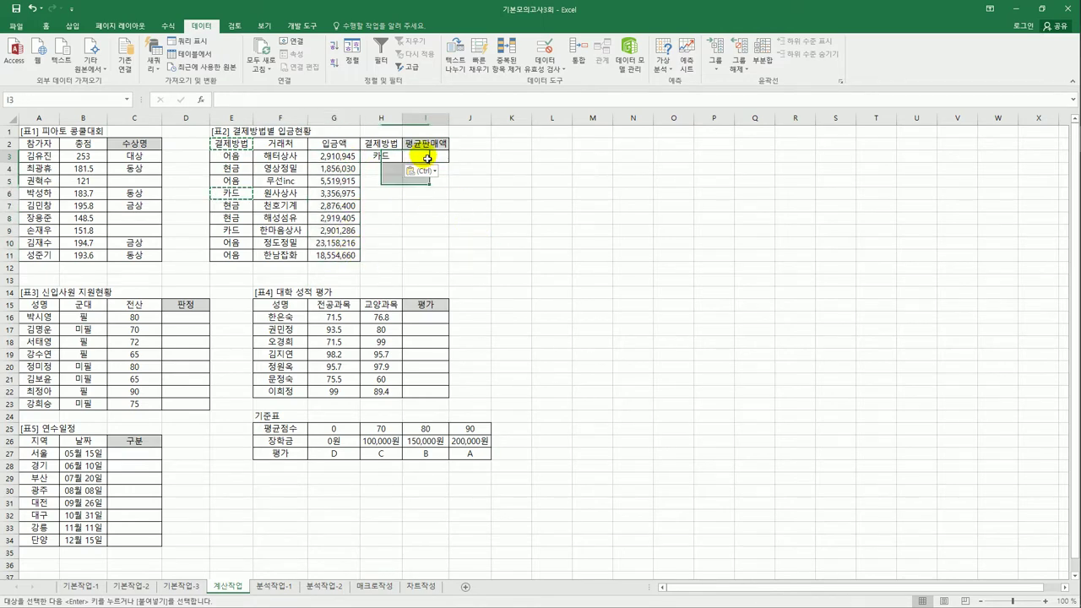
left_click(200, 101)
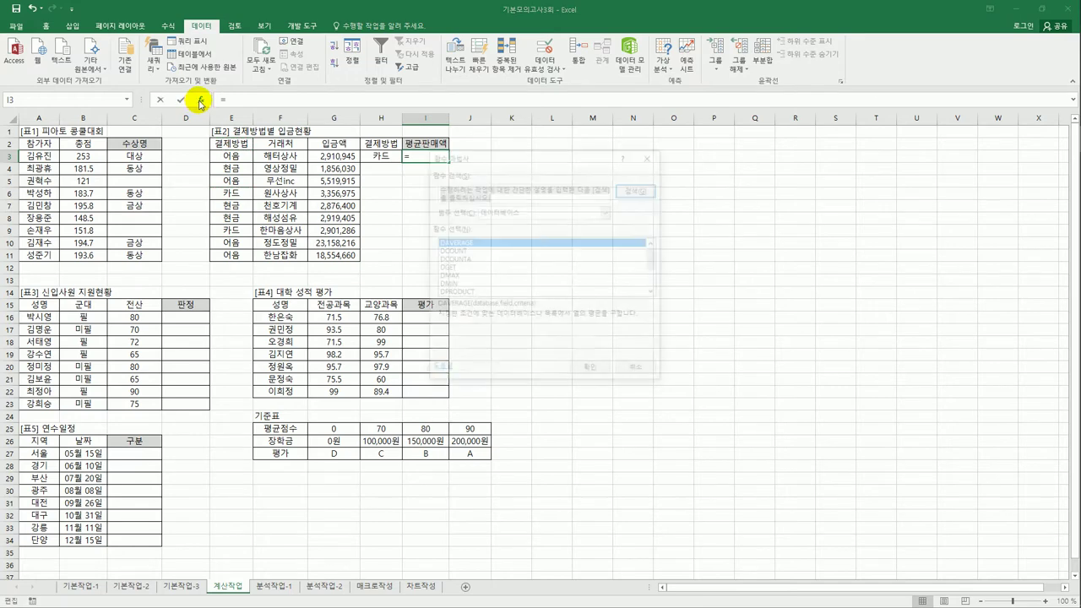
left_click(505, 245)
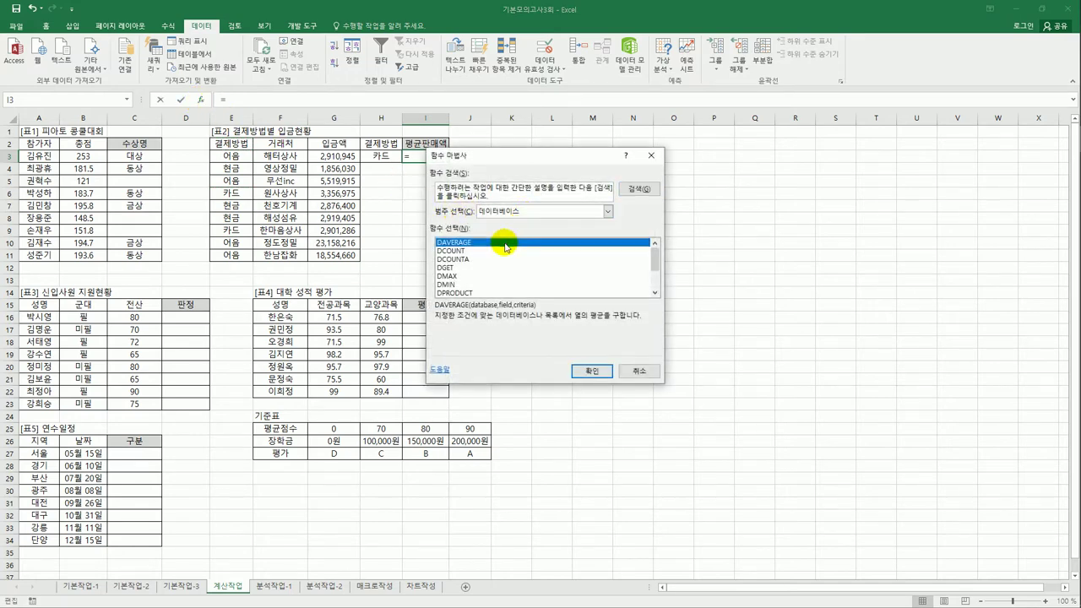
left_click(612, 377)
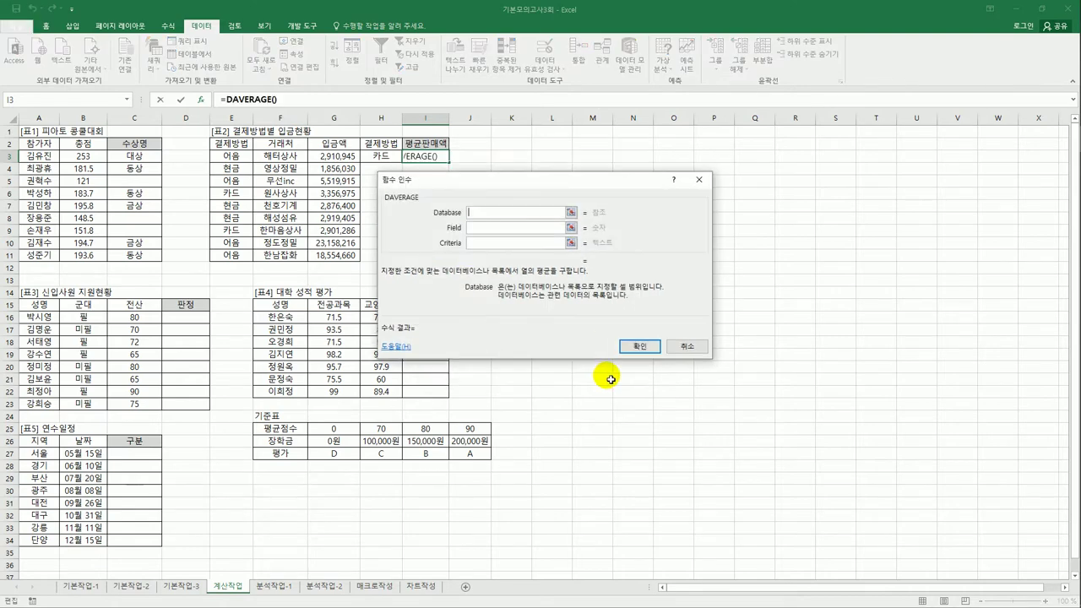
left_click_drag(527, 318, 642, 324)
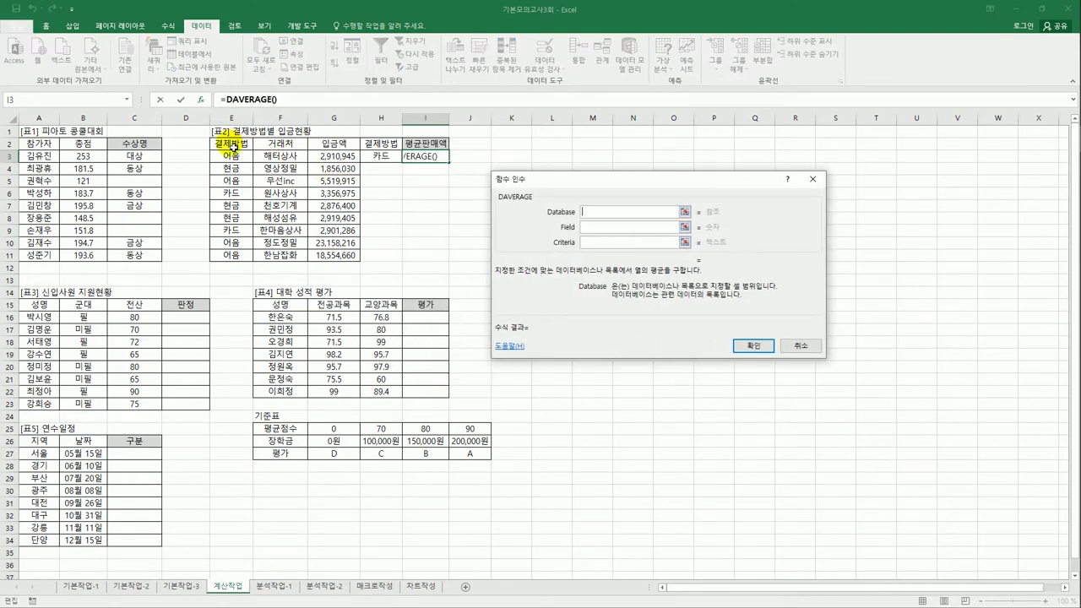
left_click_drag(233, 143, 338, 255)
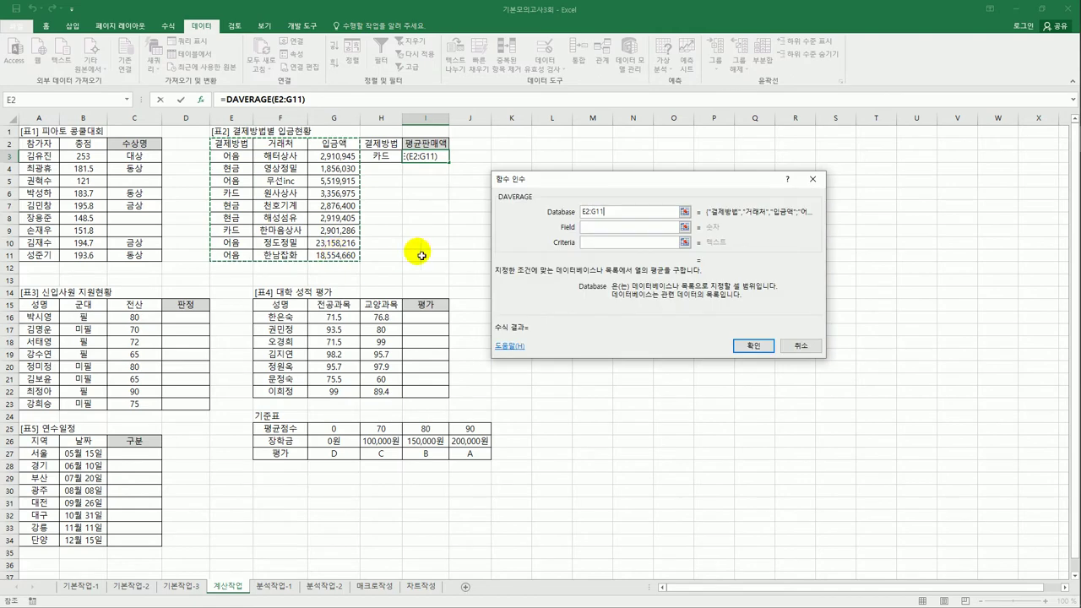
Complete the DAVERAGE function in I3 with G2 as the field and H2:H3 as the criteria.
left_click(600, 230)
left_click(334, 147)
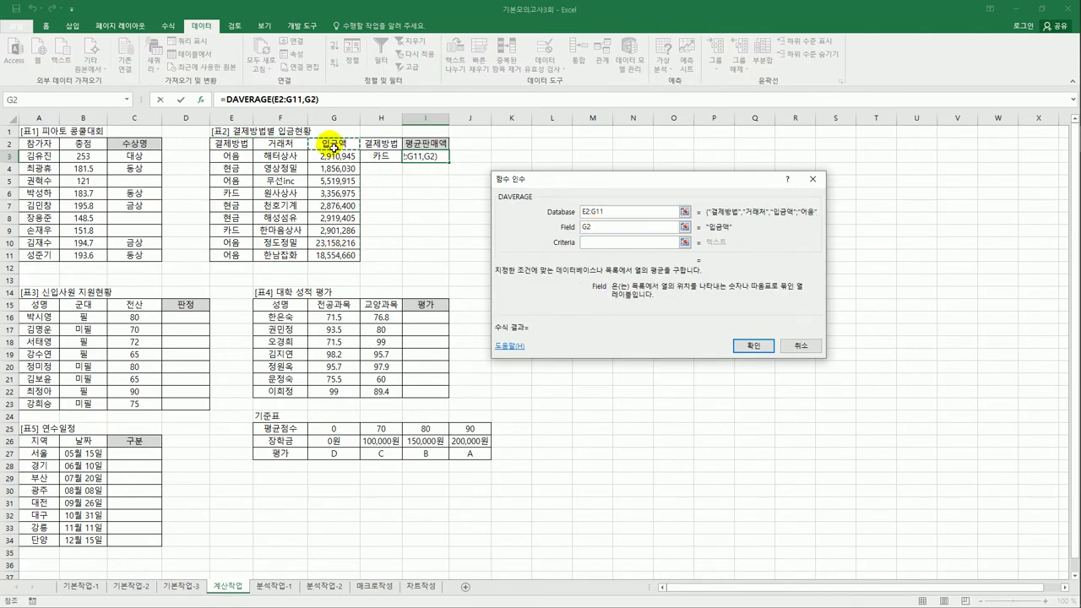
left_click(611, 243)
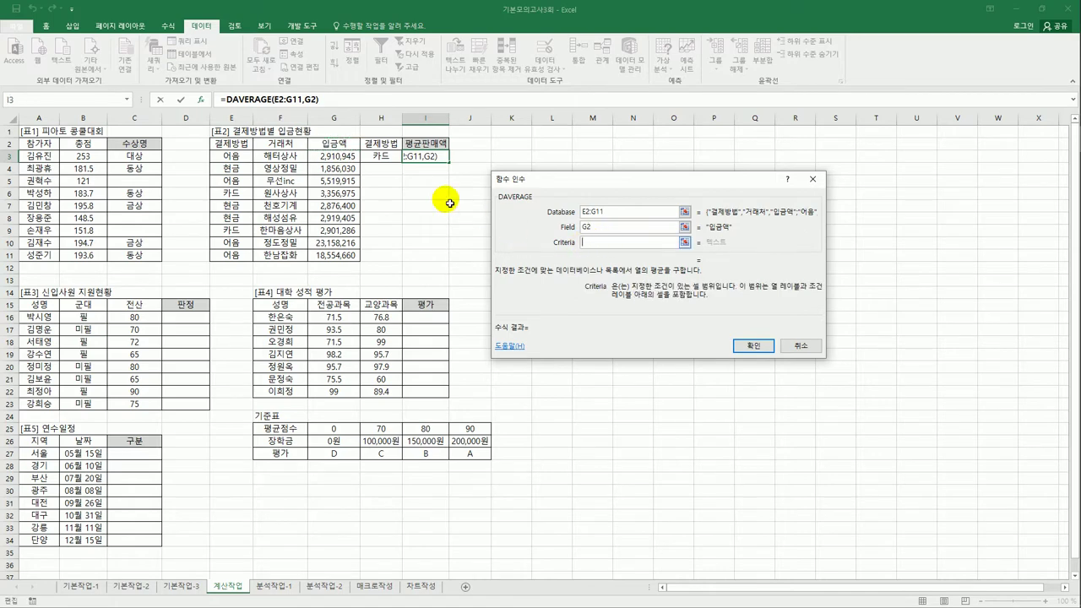
left_click_drag(384, 145, 395, 163)
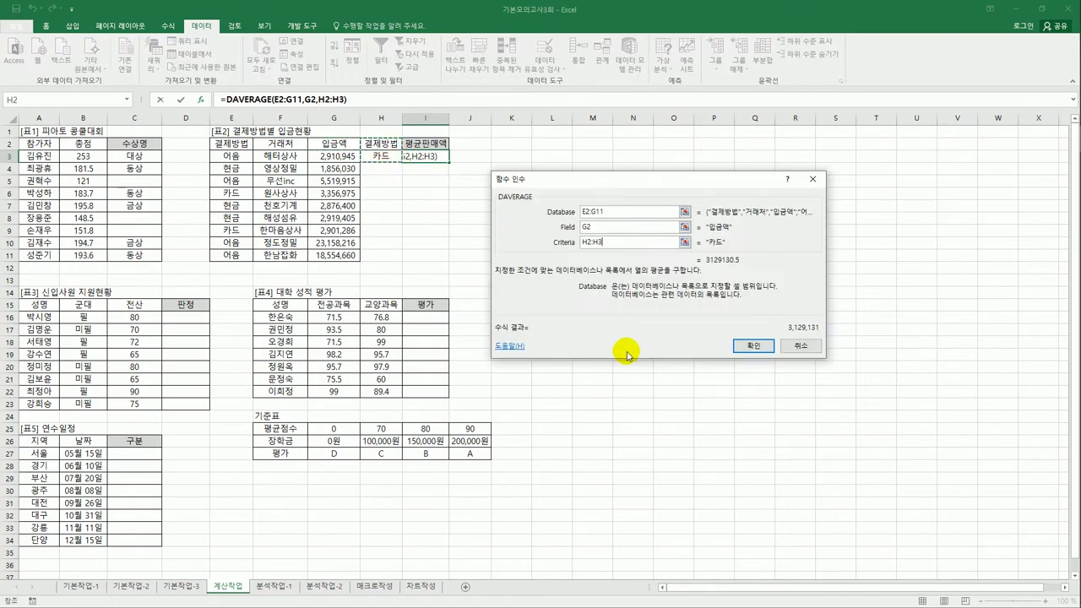
left_click_drag(623, 355, 595, 298)
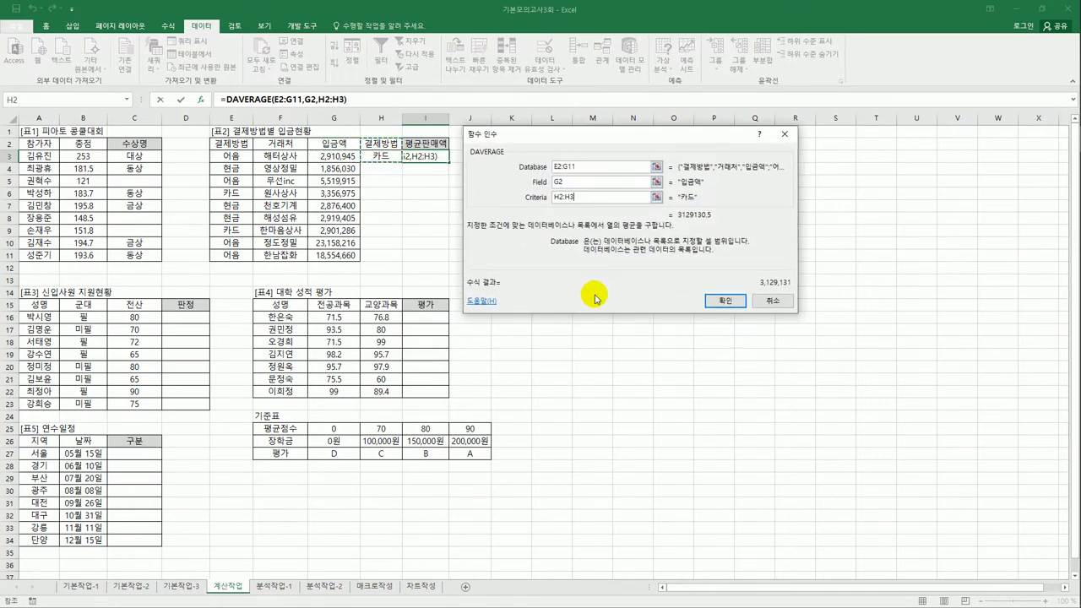
left_click(725, 305)
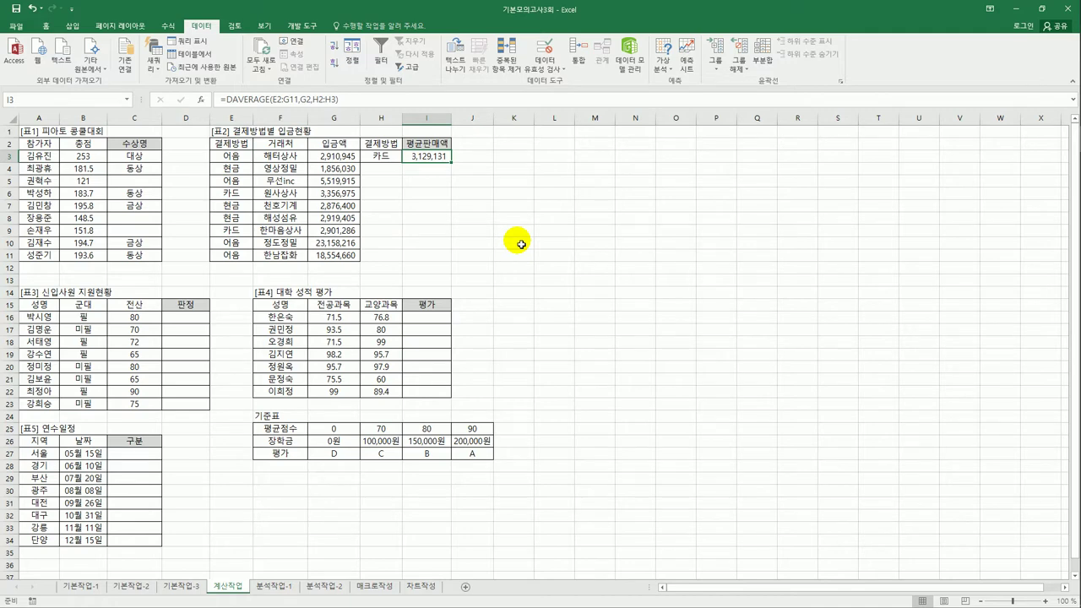
Wrap the DAVERAGE formula in I3 in ROUNDUP with a negative number of digits.
left_click(224, 99)
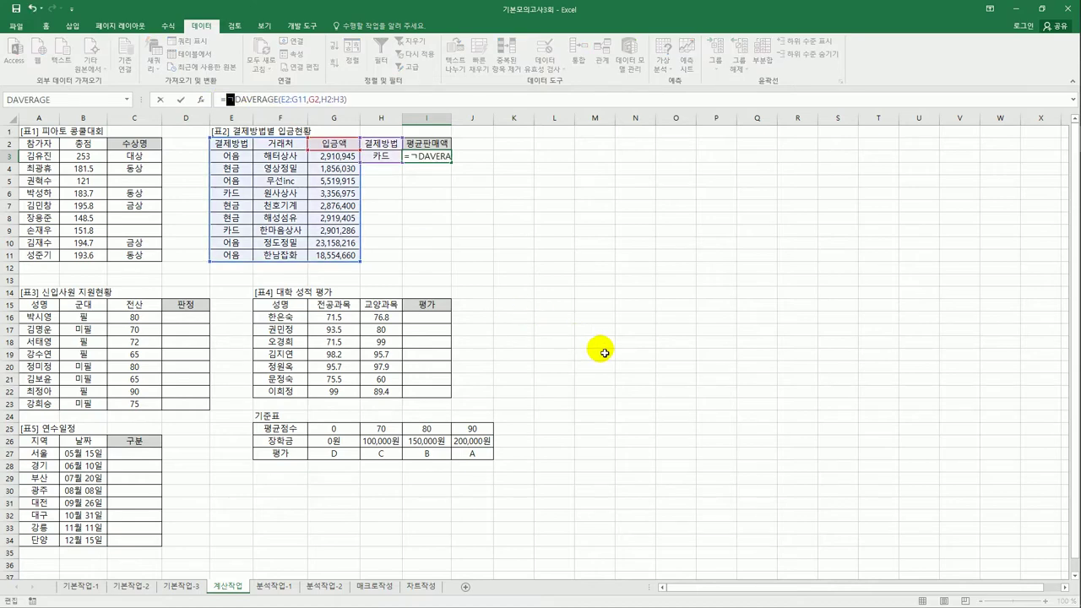
type("r")
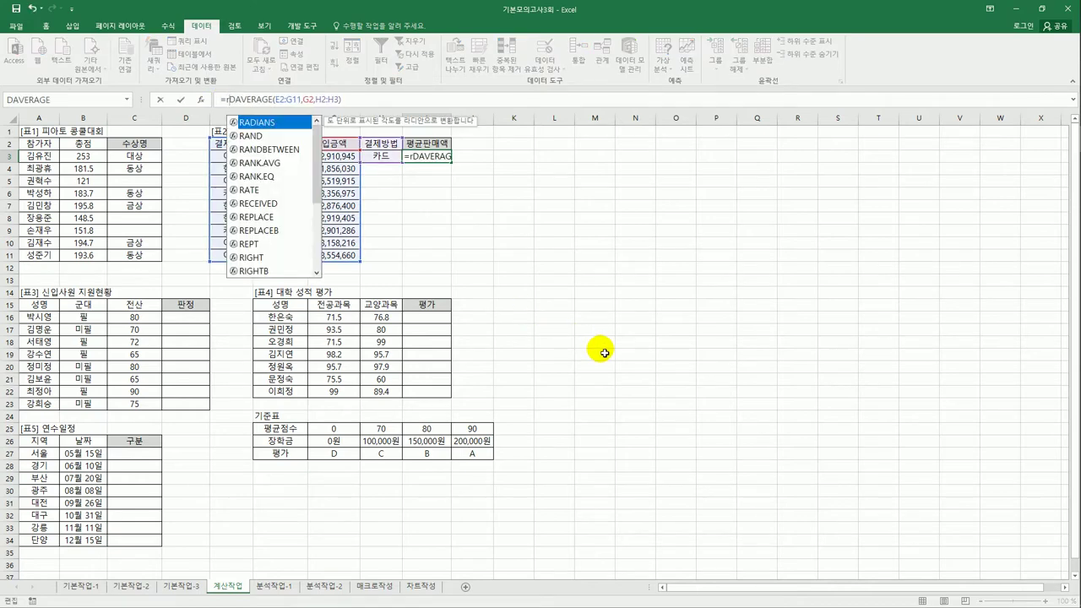
type("ou")
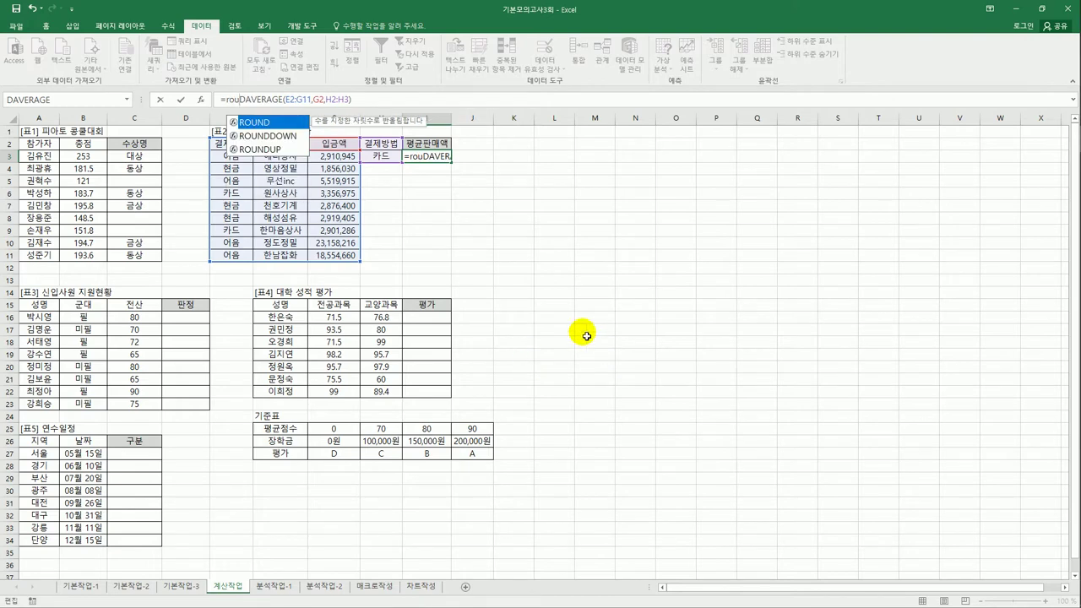
double_click(262, 149)
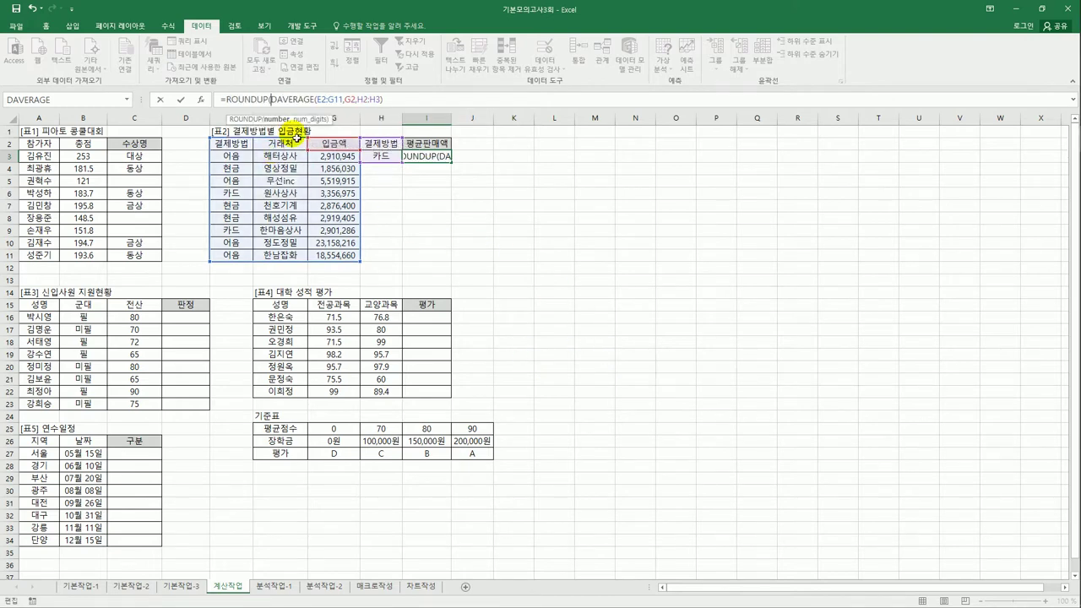
left_click(398, 103)
type(",")
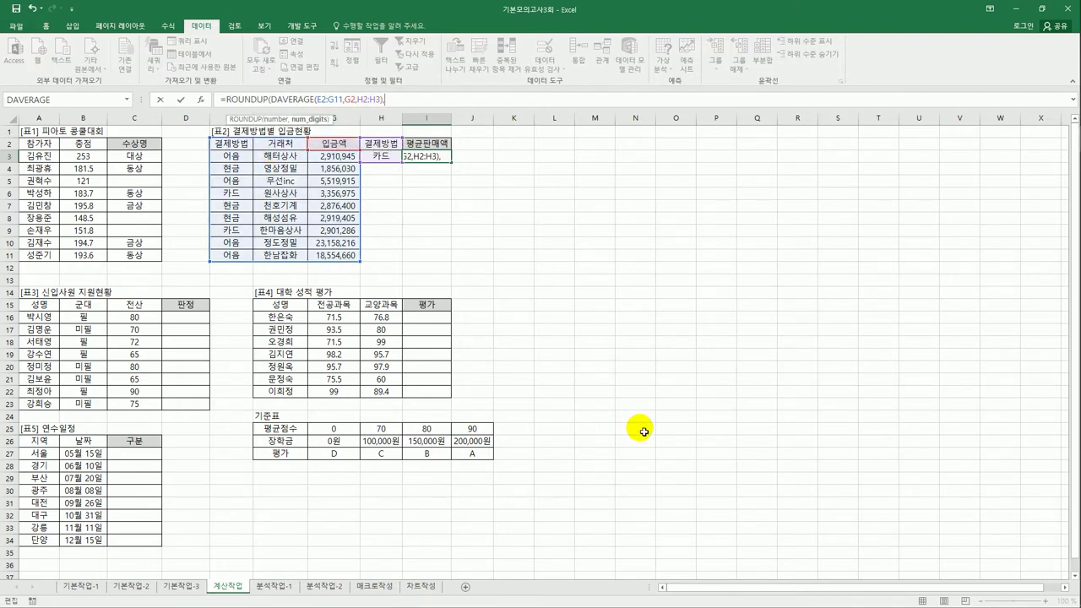
type("-1")
key("BackSpace")
type("2")
key("Return")
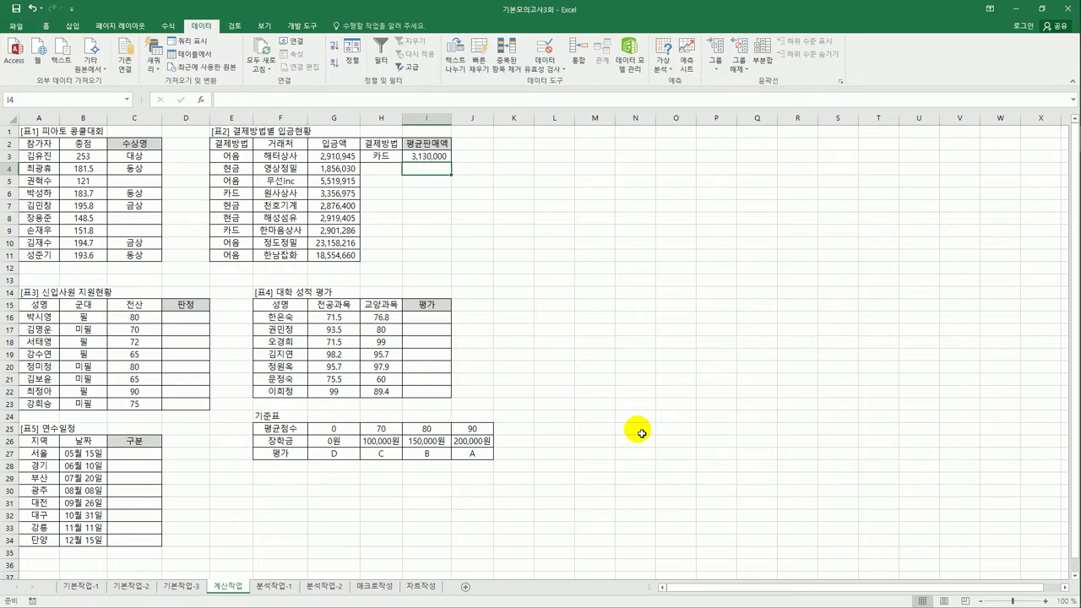
Enter an AVERAGE formula in D16 over the 전산 scores, using the absolute range $C$16:$C$23.
left_click(183, 324)
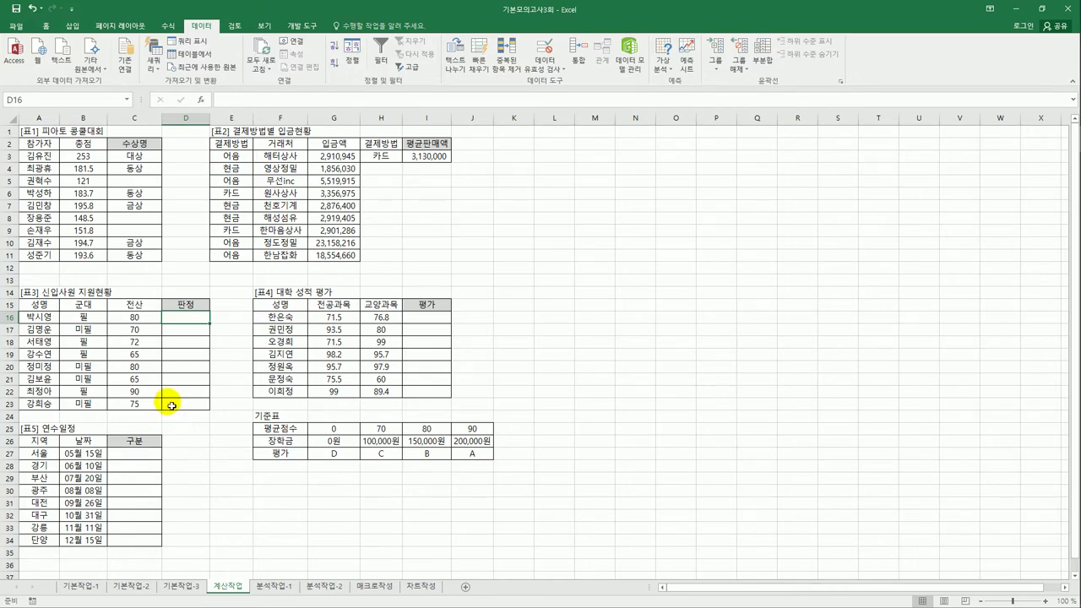
left_click(101, 320)
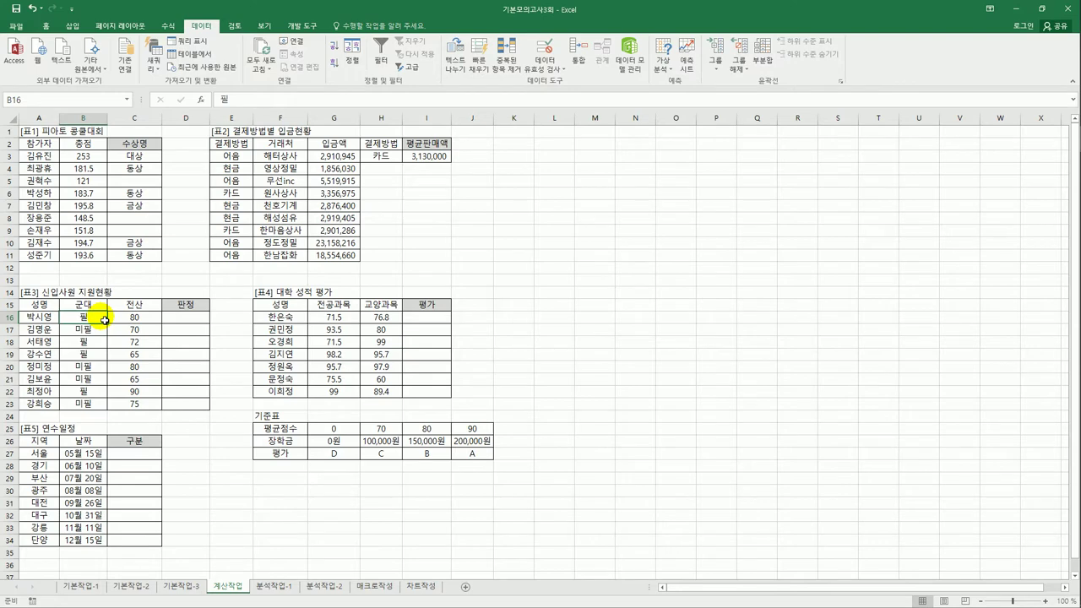
left_click(192, 325)
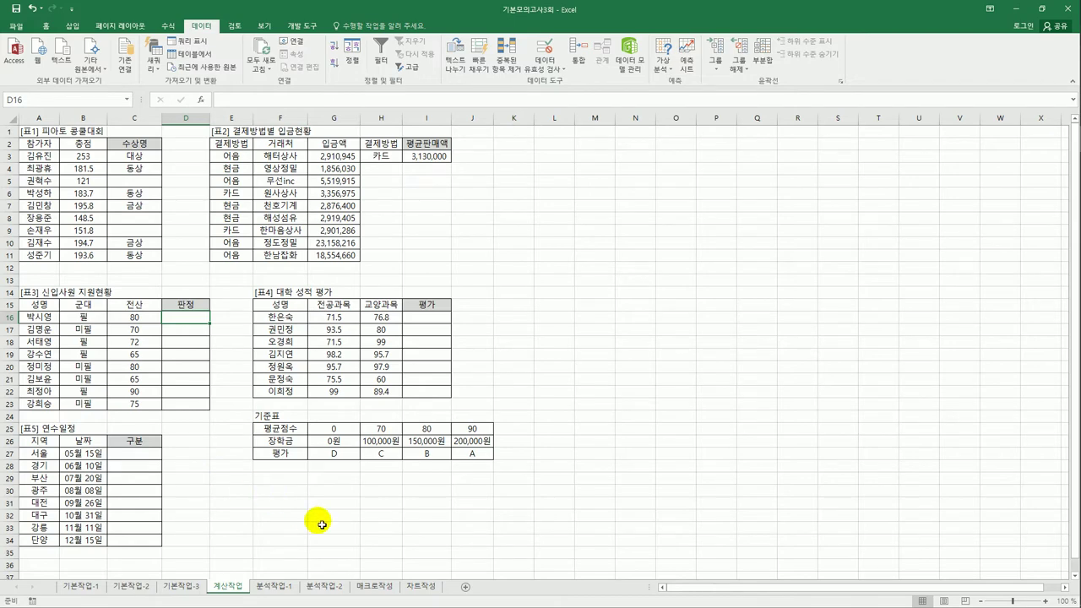
type("=")
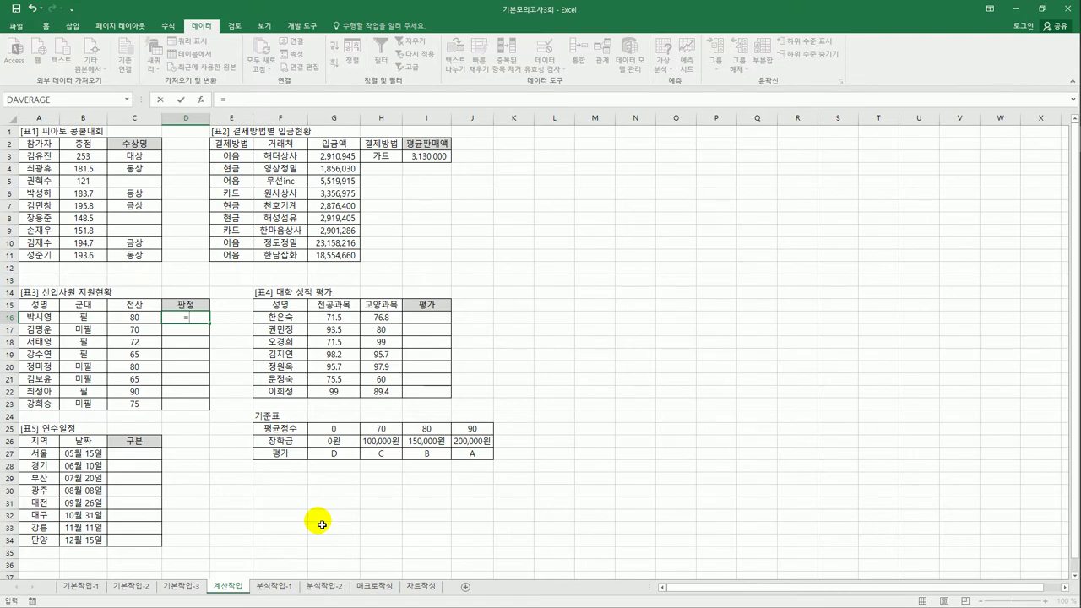
type("av")
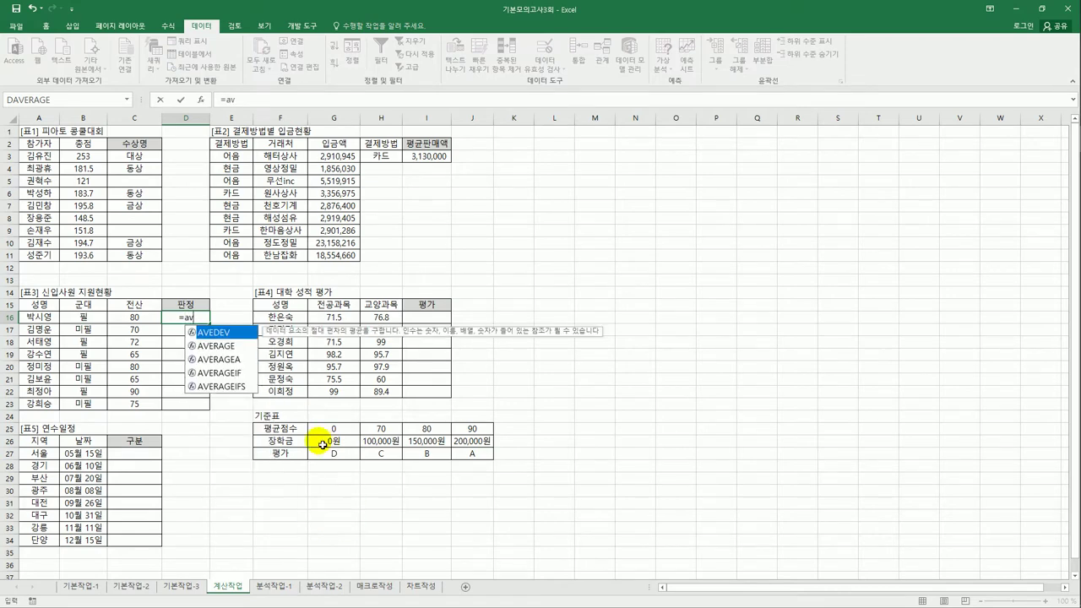
double_click(219, 347)
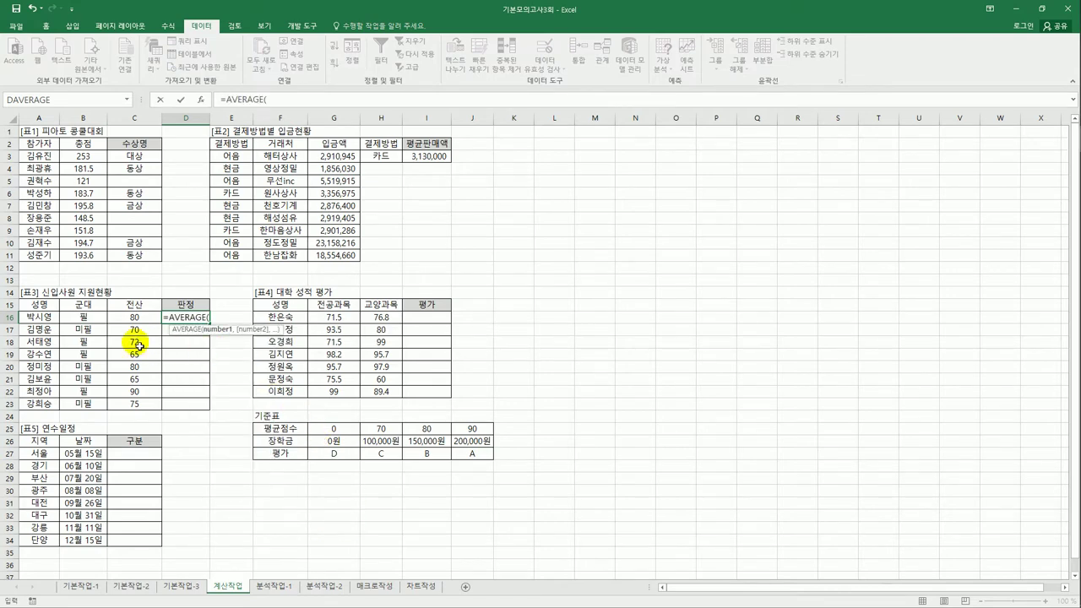
left_click_drag(135, 316, 137, 404)
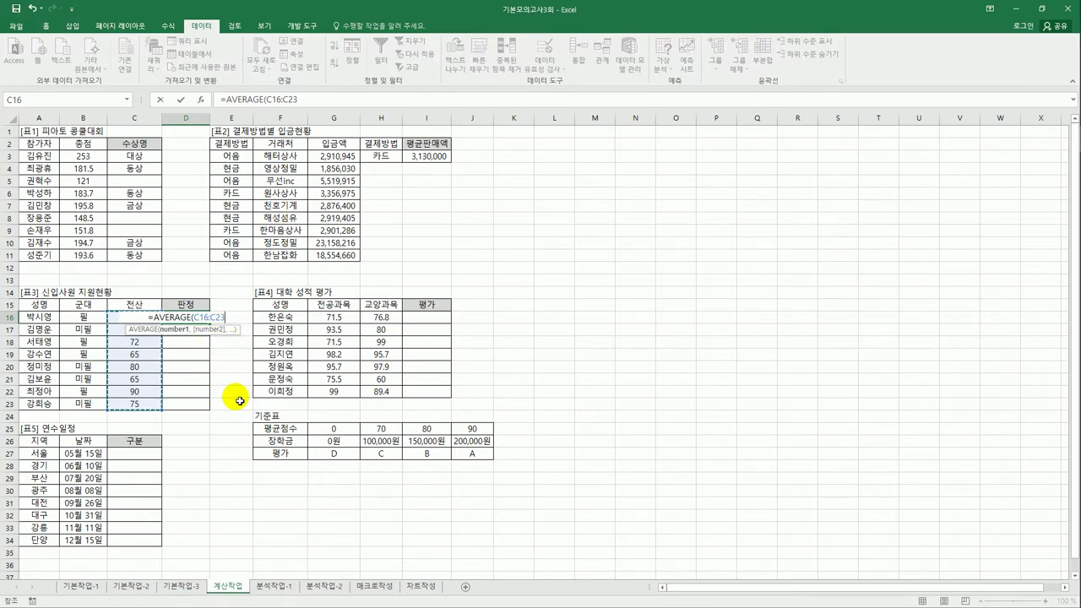
key("F4")
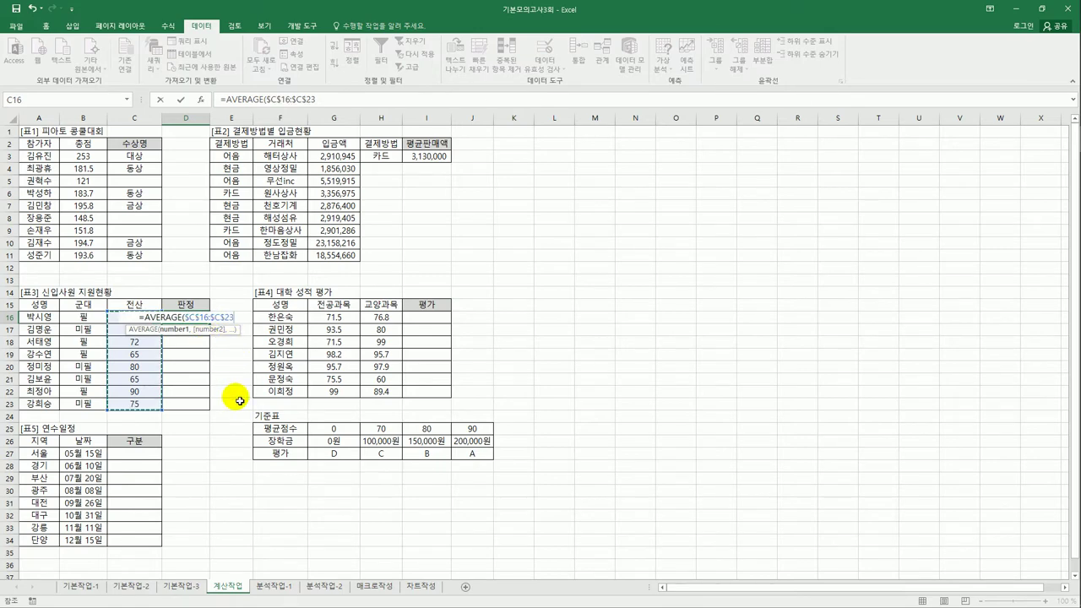
key("Return")
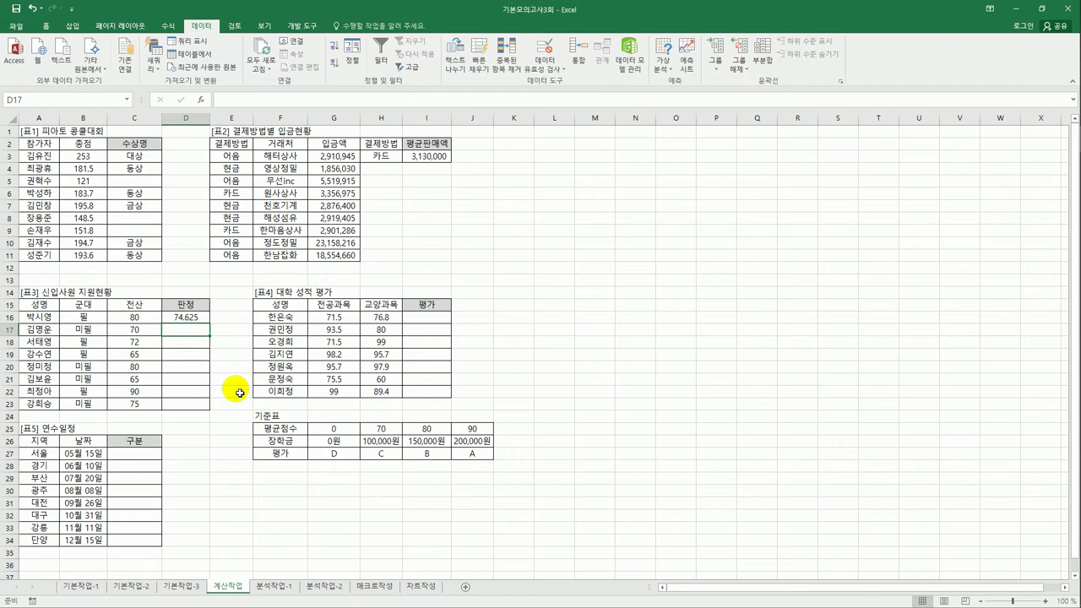
Copy the AVERAGE formula from D16 down through D23 in the 판정 column.
left_click(191, 315)
left_click_drag(211, 327, 213, 411)
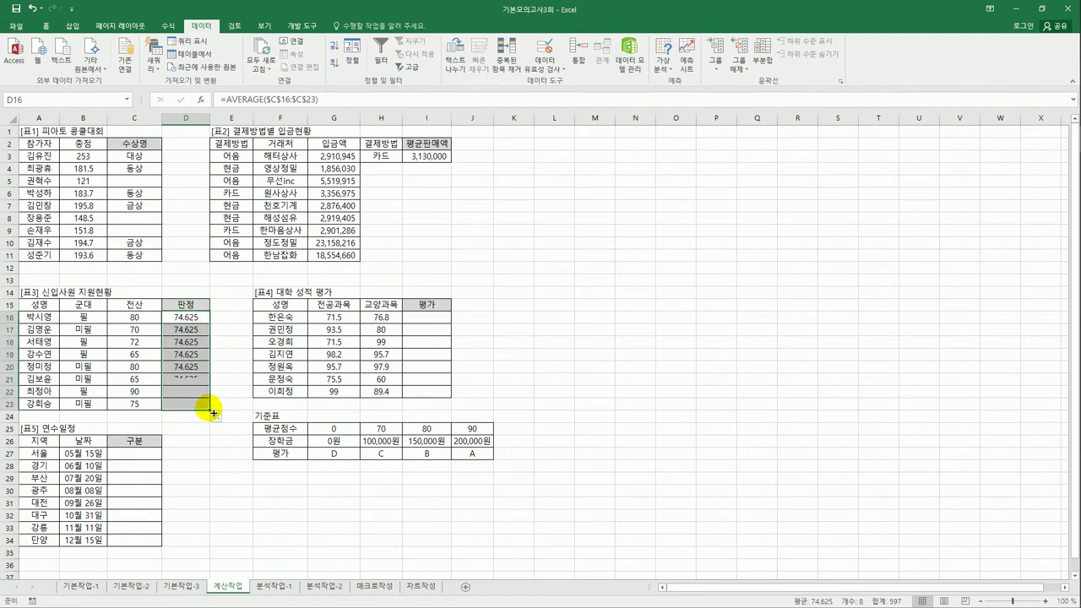
Insert an IF function before AVERAGE in the D16 formula, with B16="필" as its logical test.
left_click(201, 319)
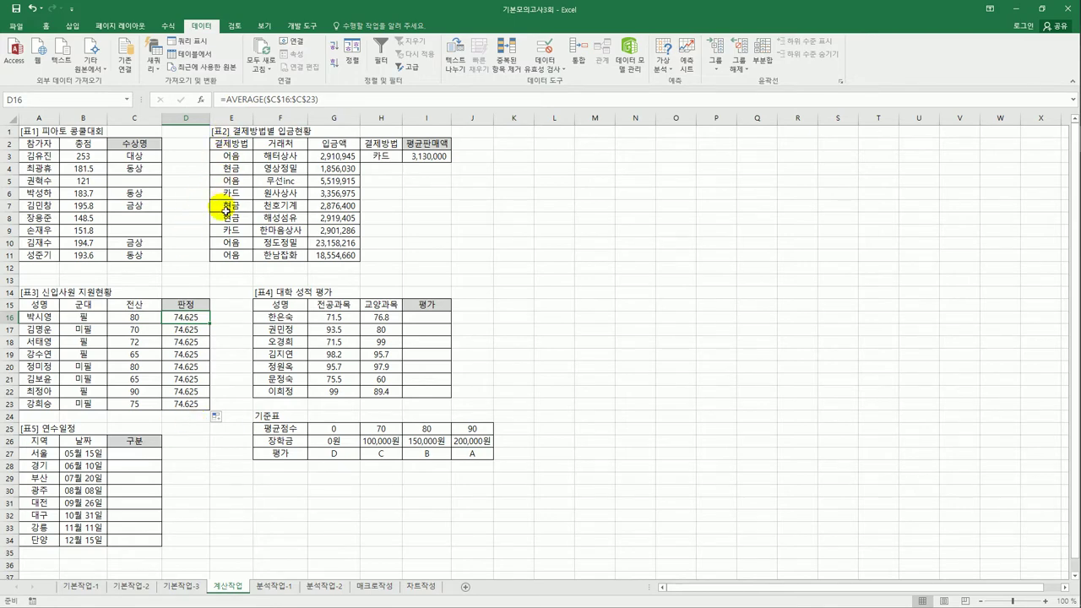
left_click(230, 100)
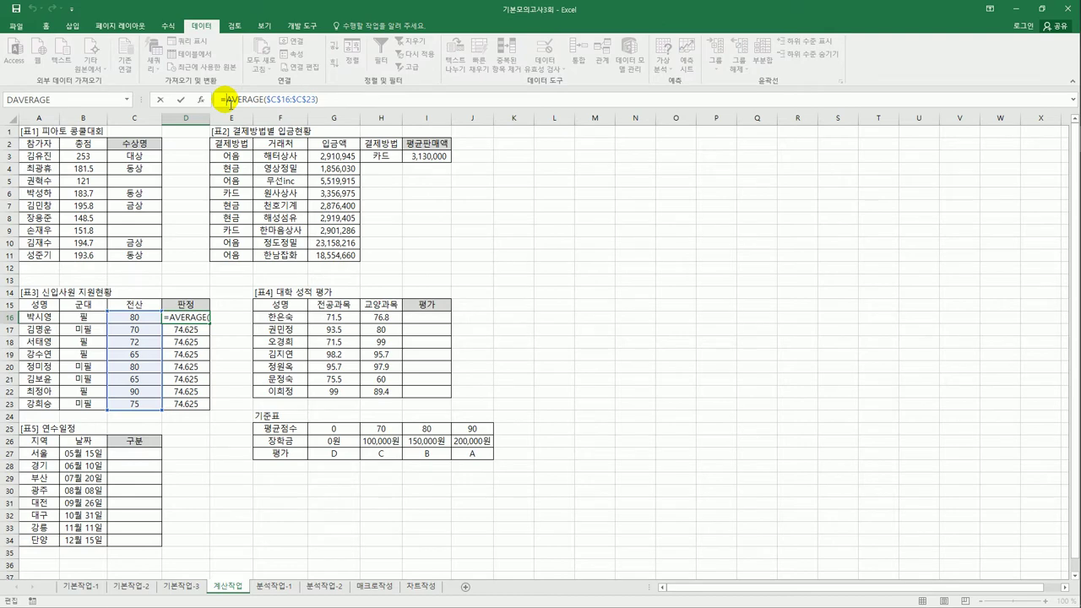
type("if(")
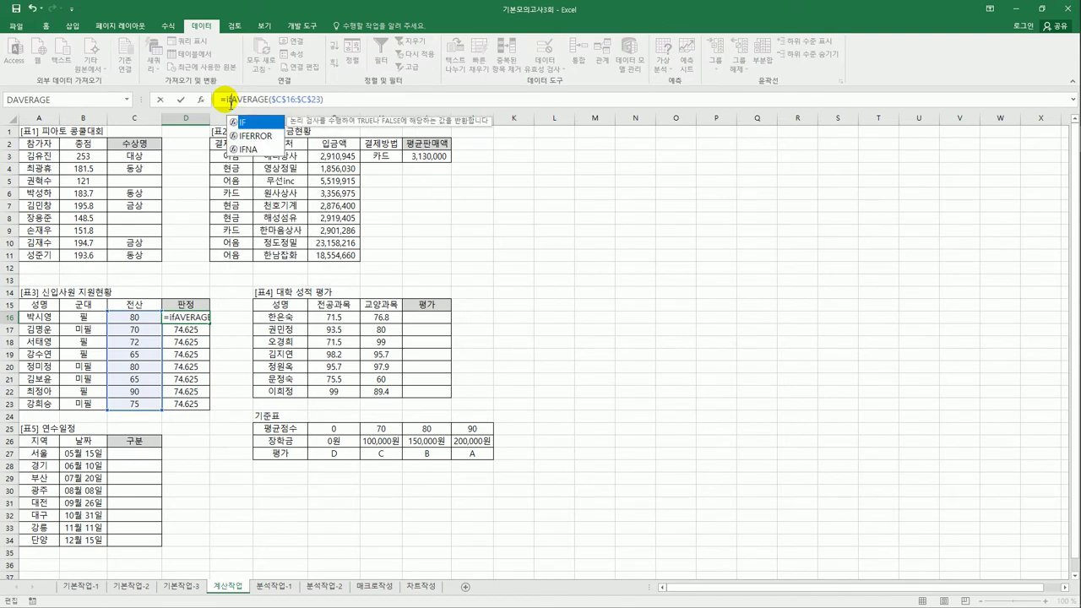
left_click(89, 321)
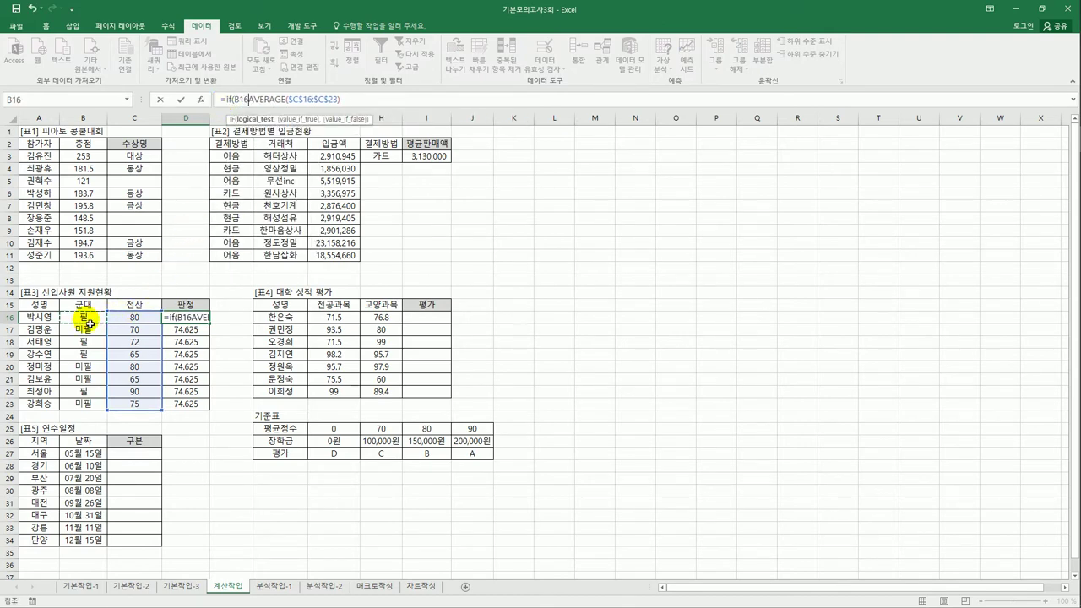
type("=")
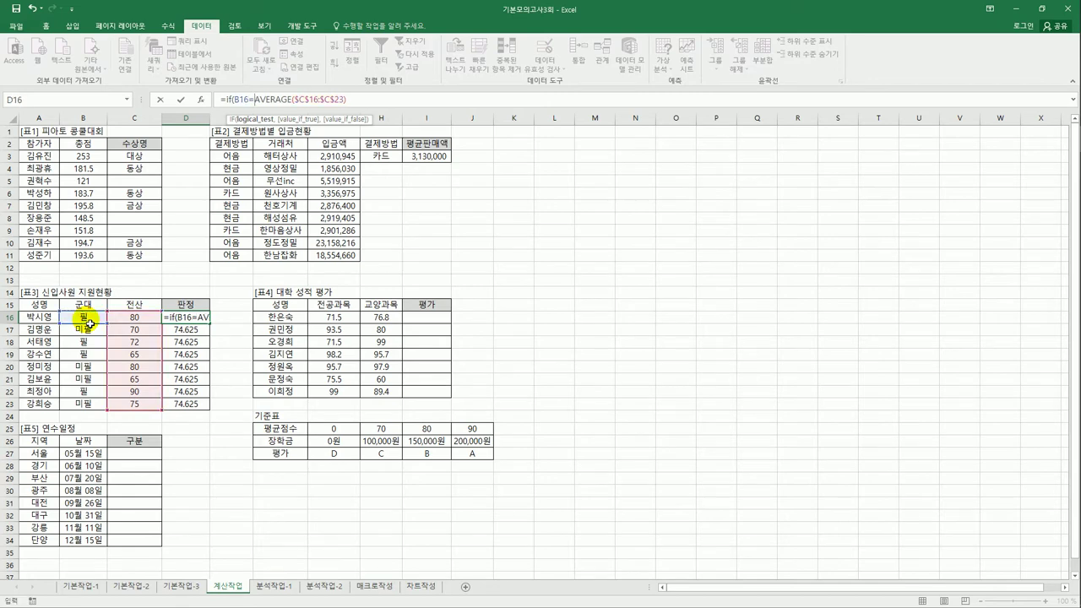
type("\"")
type("필\"")
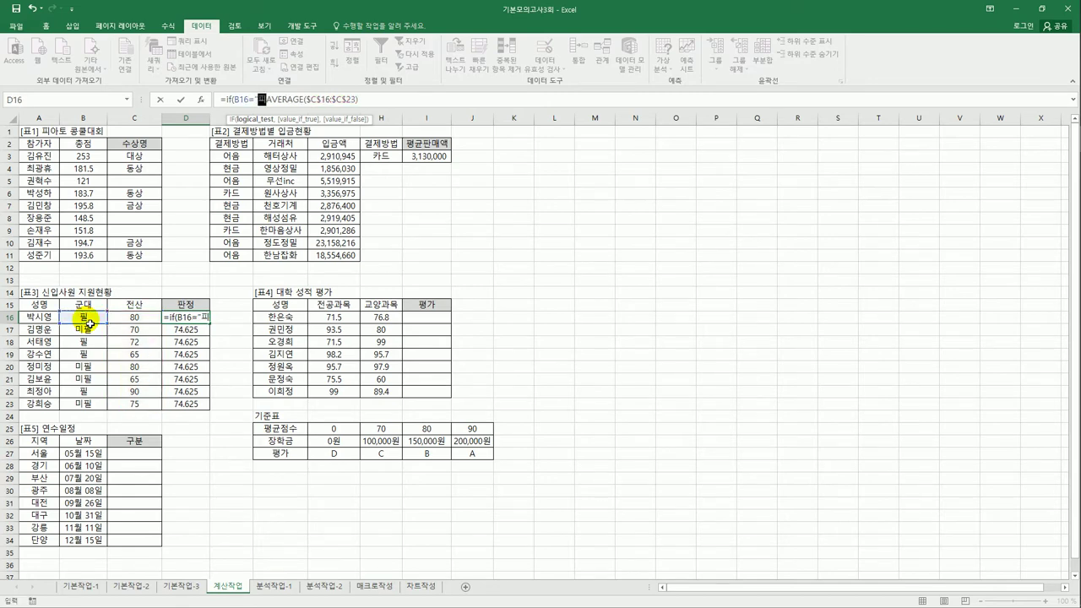
type(",")
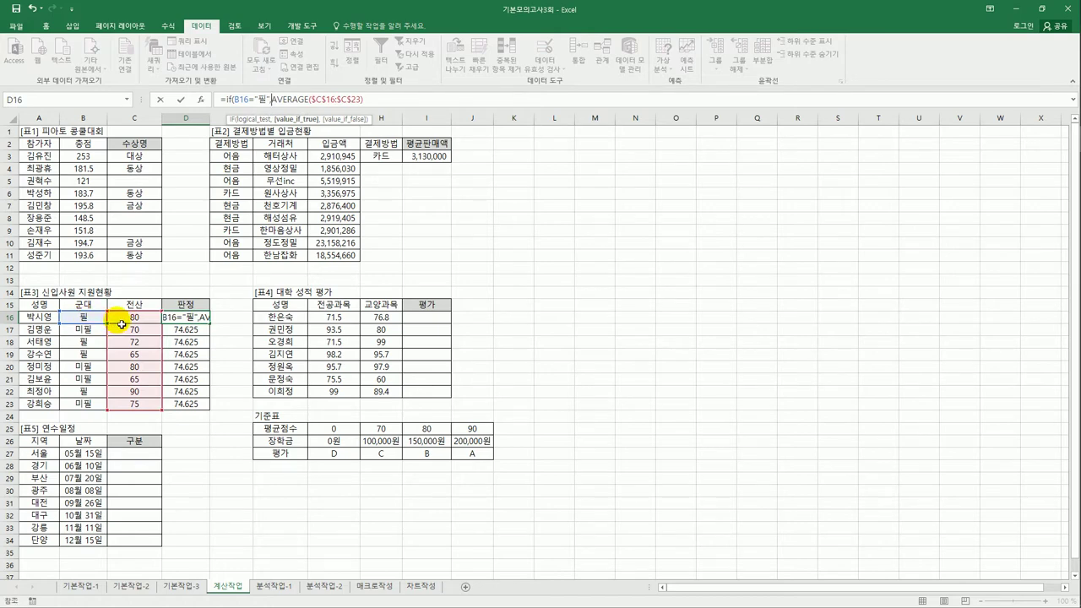
Complete the IF in D16 so it returns C16+3 when true and C16 otherwise.
left_click(121, 324)
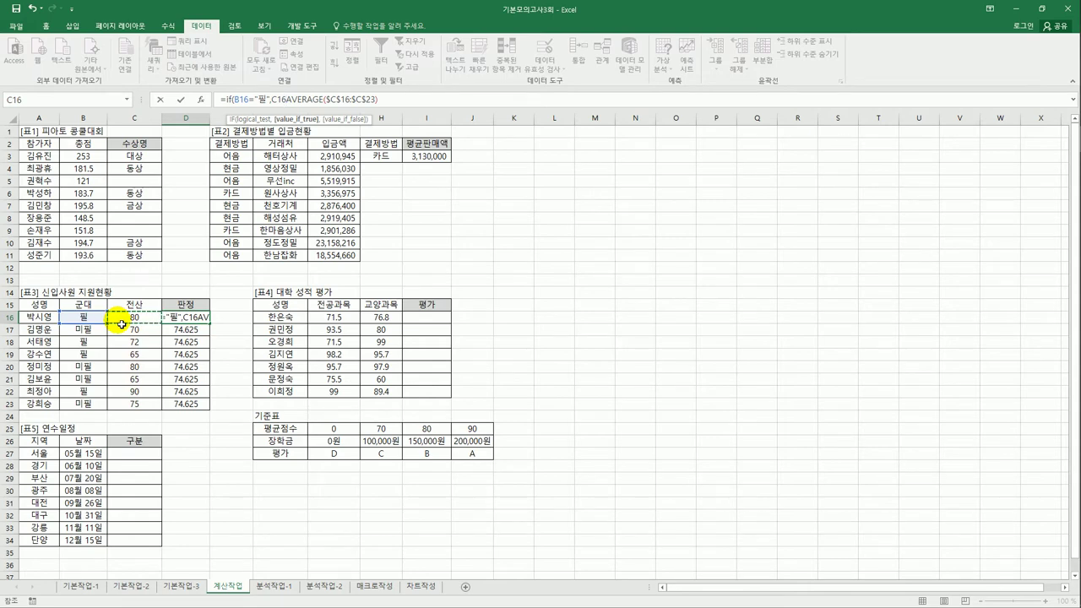
type("+3")
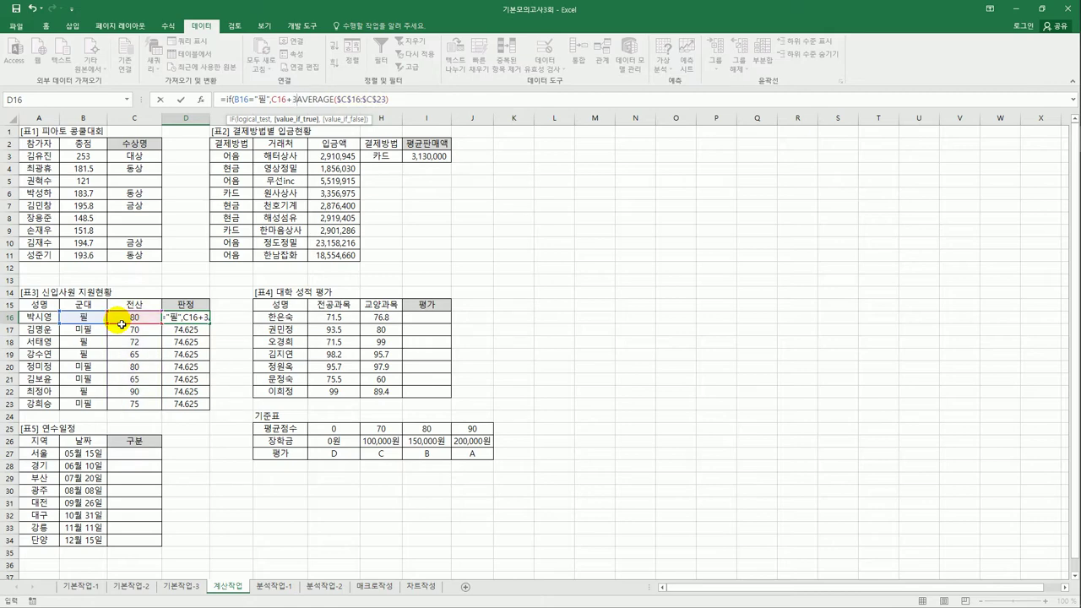
type(",")
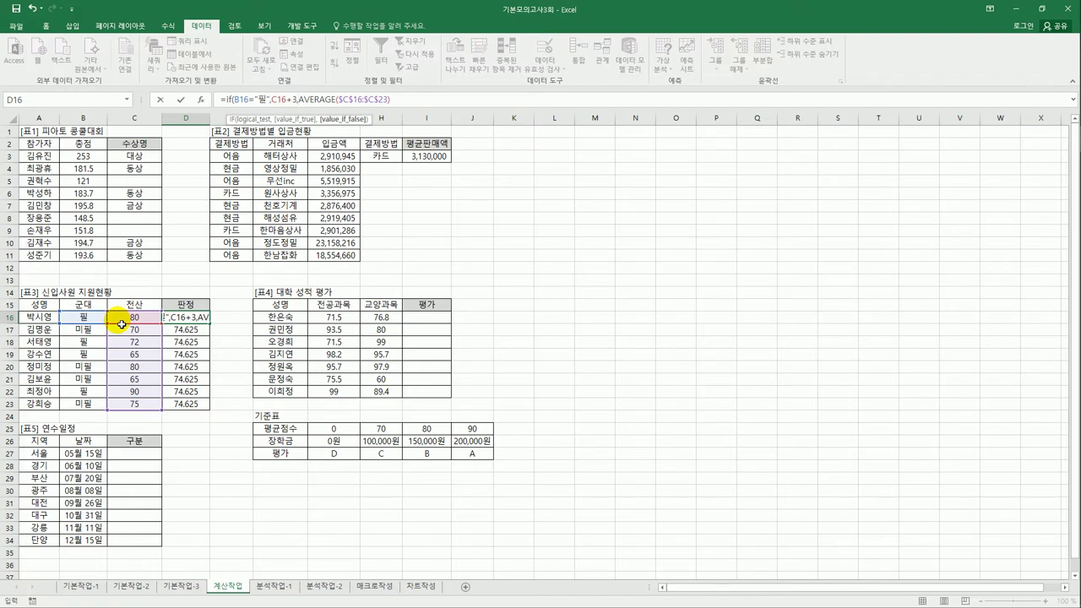
left_click(121, 324)
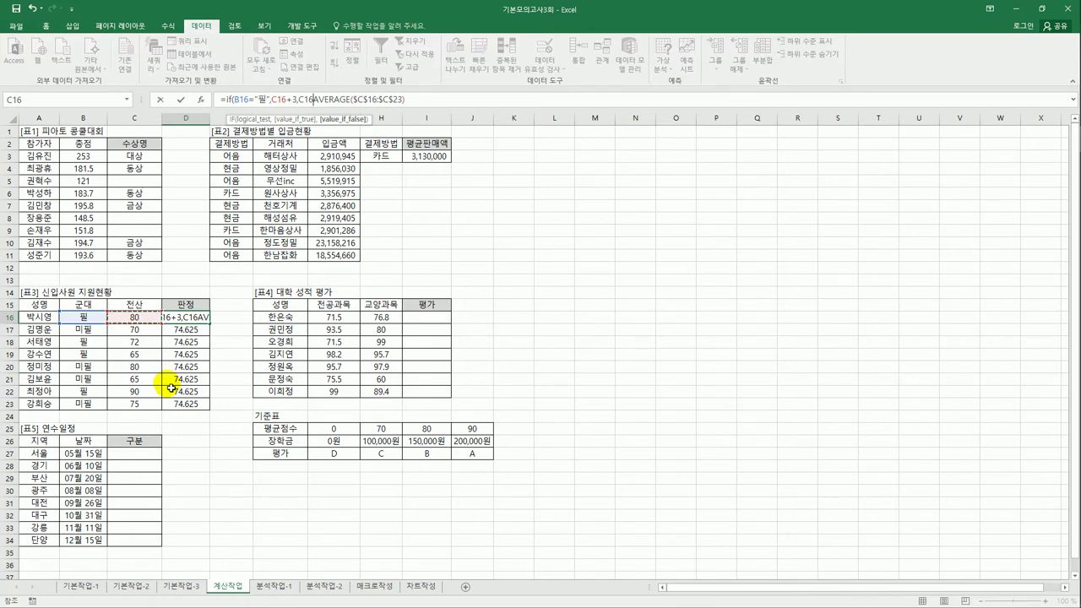
type(")")
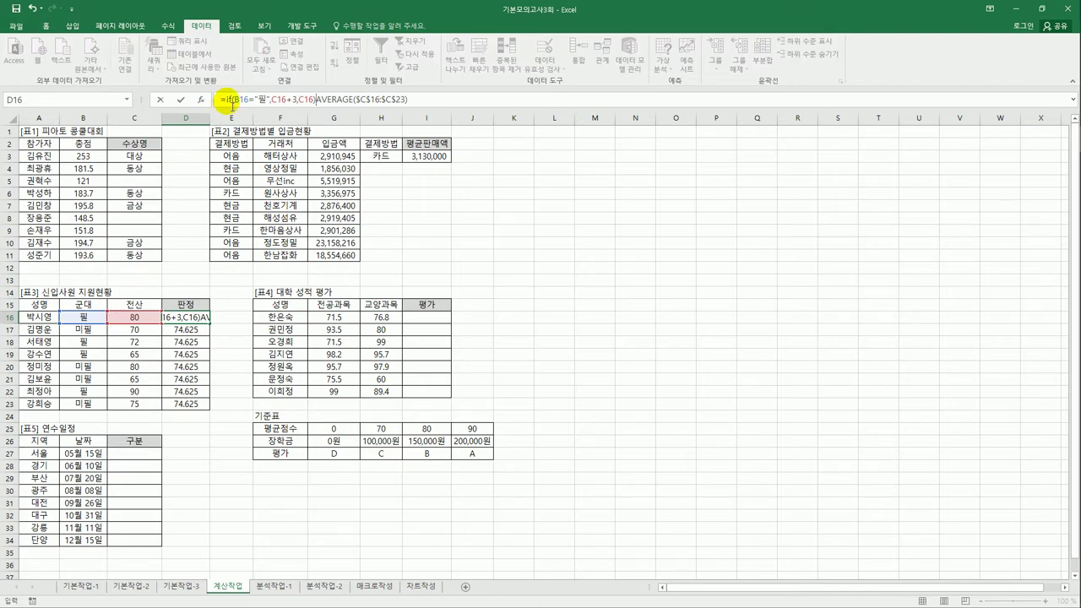
Join the IF result and the AVERAGE function in D16 with a >= comparison.
left_click_drag(228, 100, 314, 99)
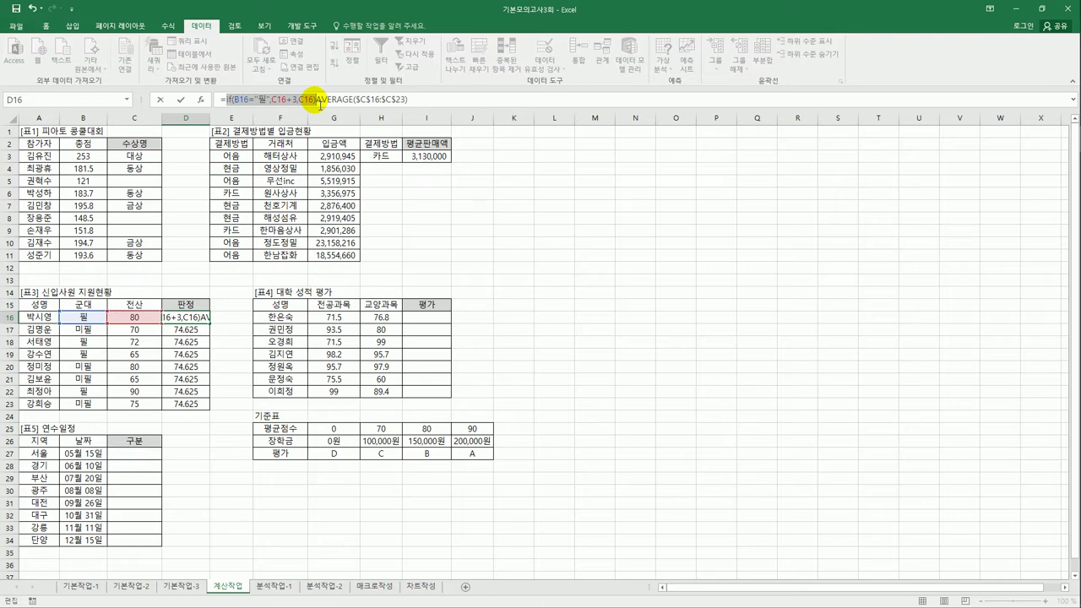
left_click(314, 100)
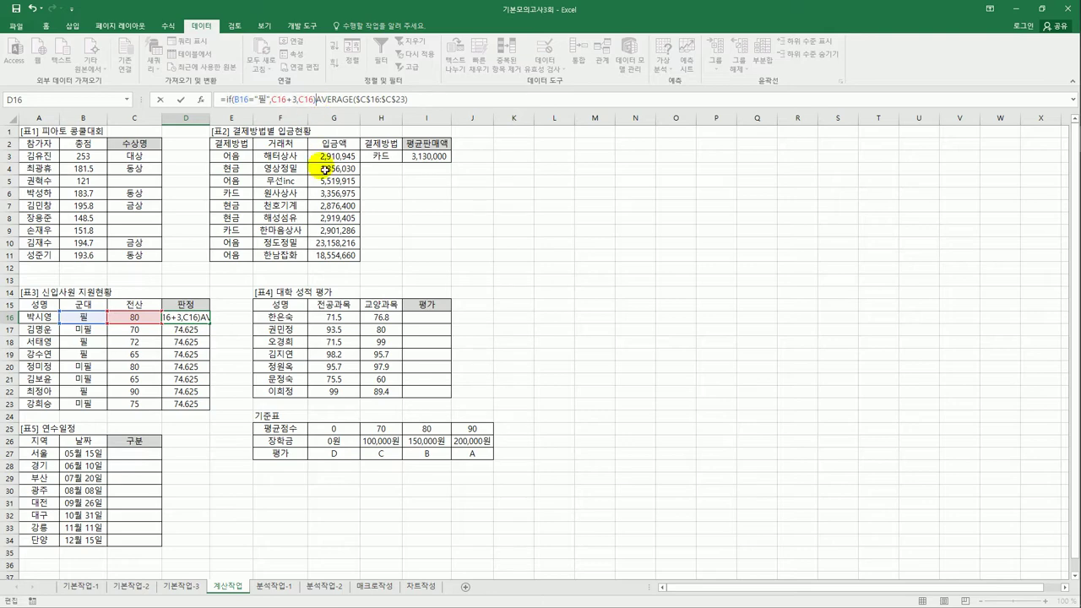
left_click(223, 100)
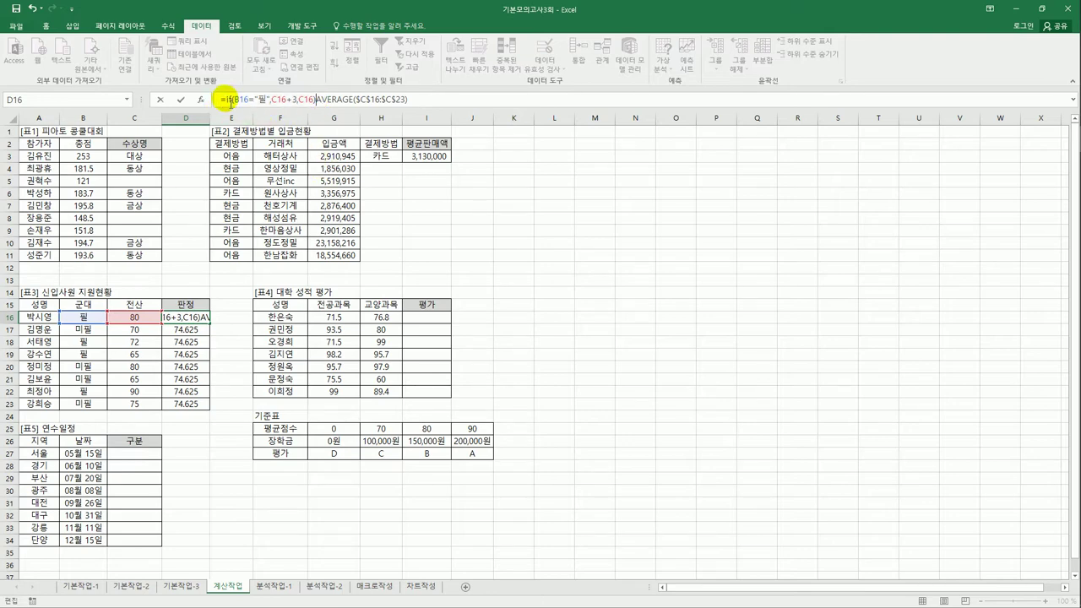
left_click_drag(288, 100, 319, 101)
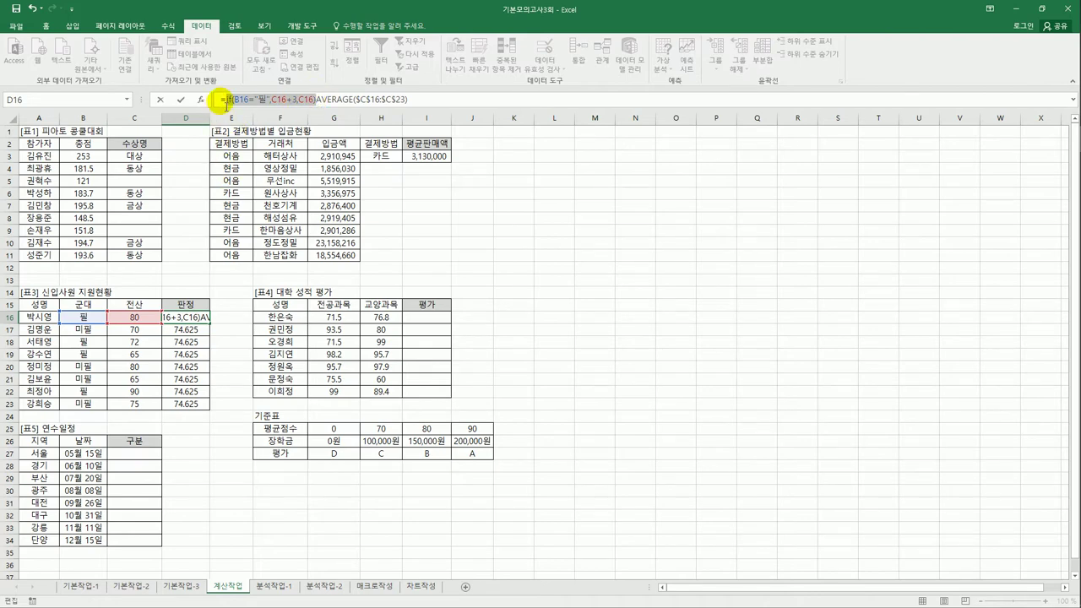
left_click_drag(224, 100, 321, 101)
left_click_drag(316, 99, 438, 108)
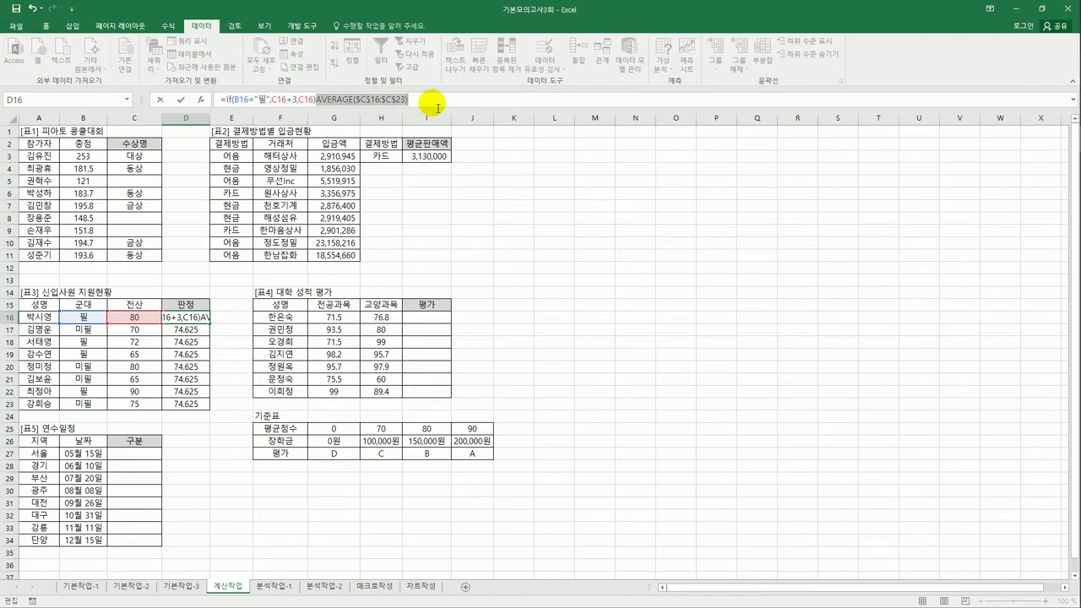
left_click(315, 100)
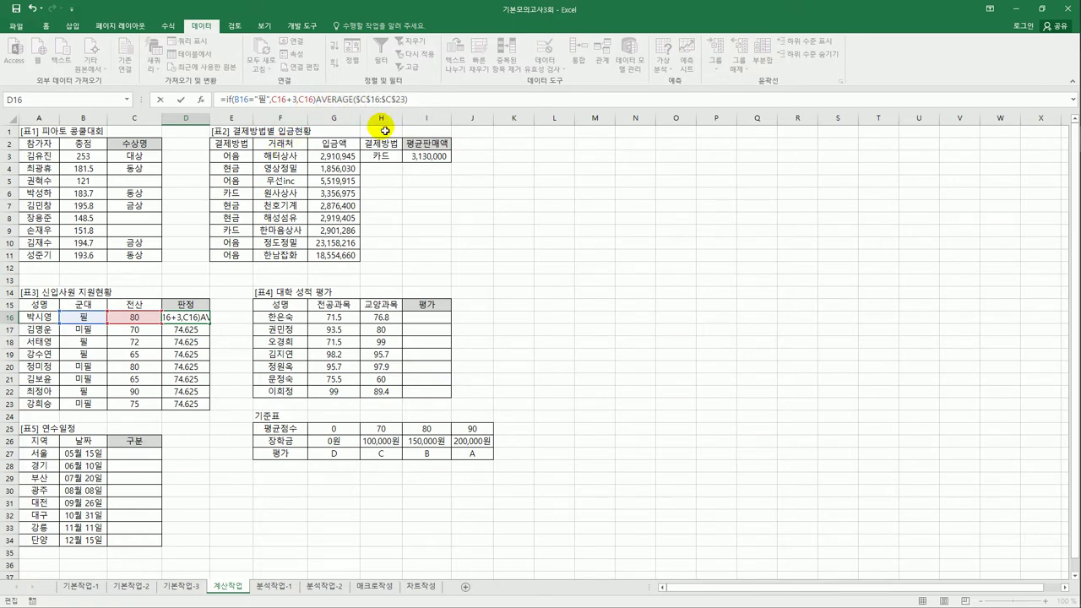
type(">=")
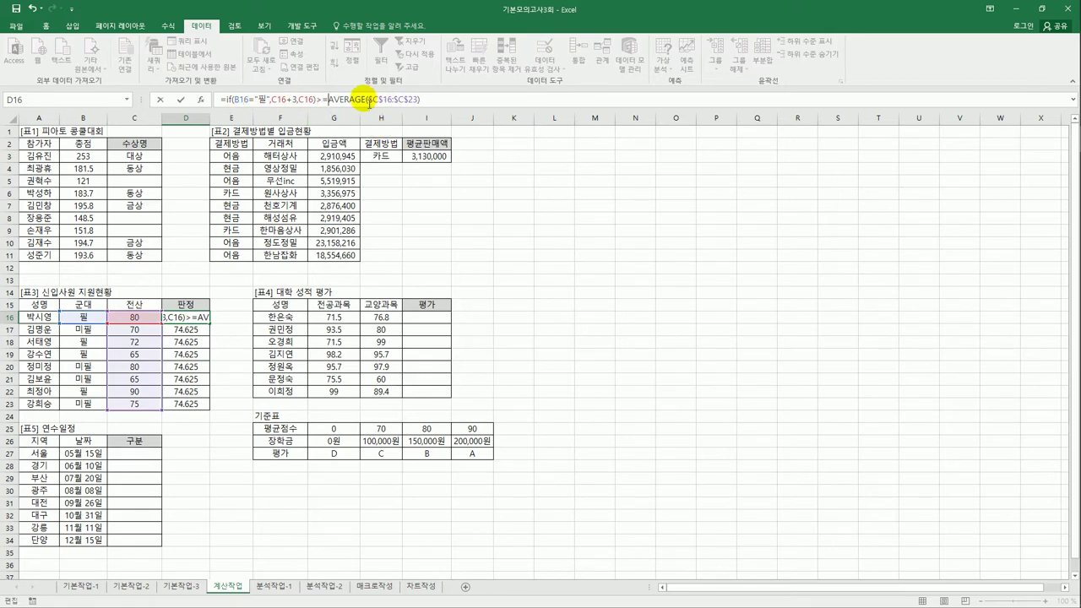
Open an outer IF function in D16 that takes the whole comparison as its logical test.
left_click_drag(223, 102, 429, 103)
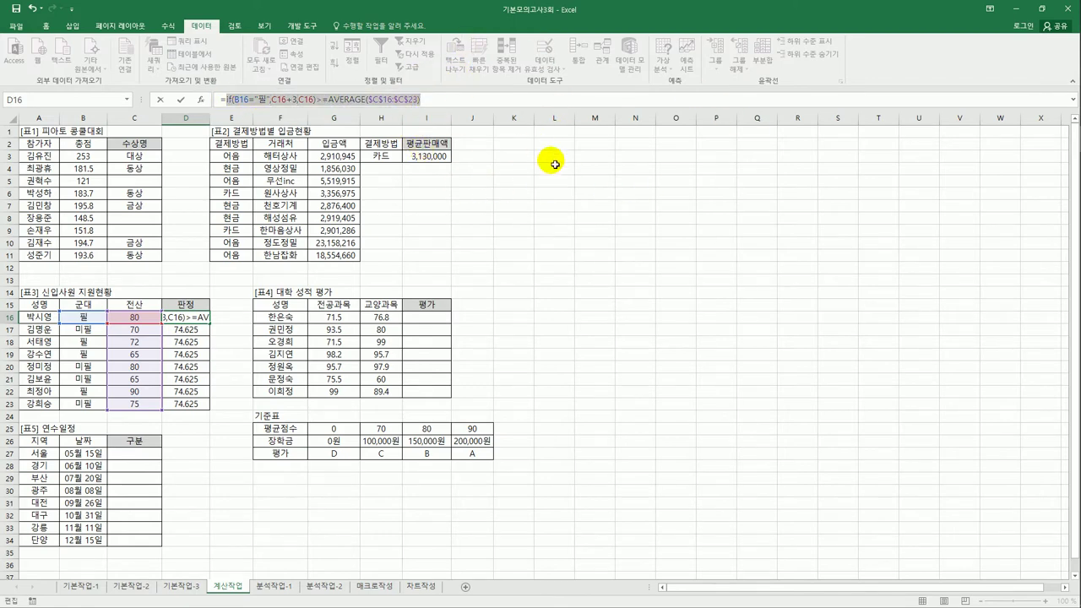
left_click_drag(221, 100, 433, 111)
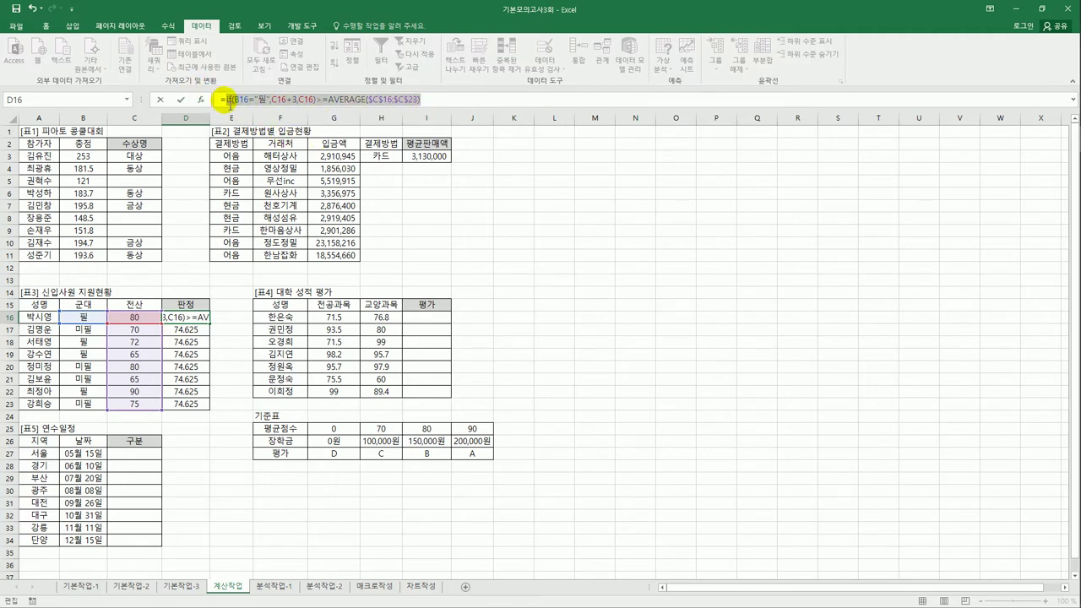
left_click(230, 102)
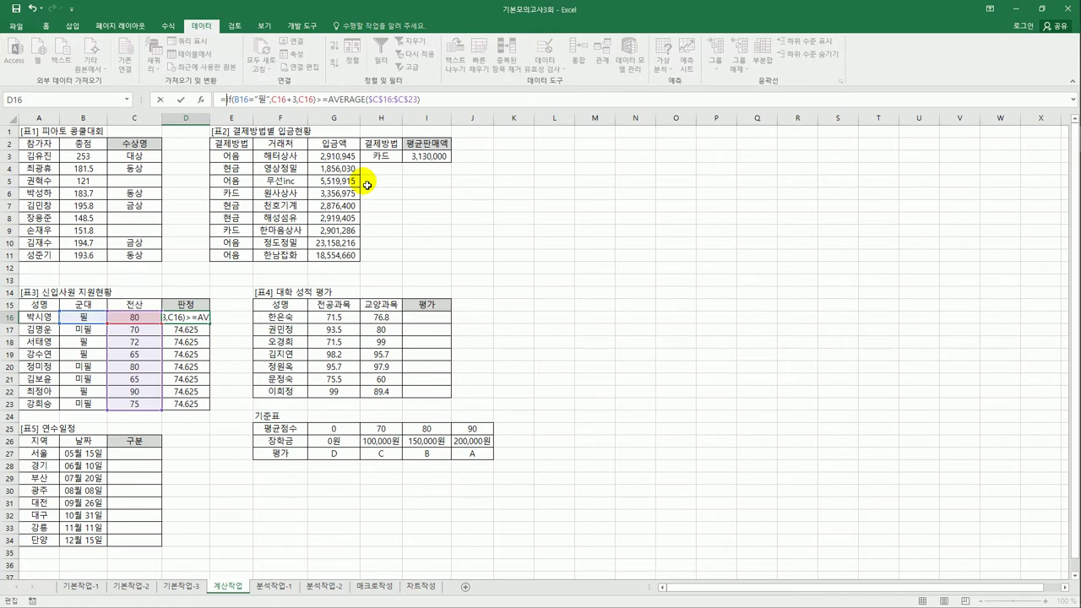
type("i")
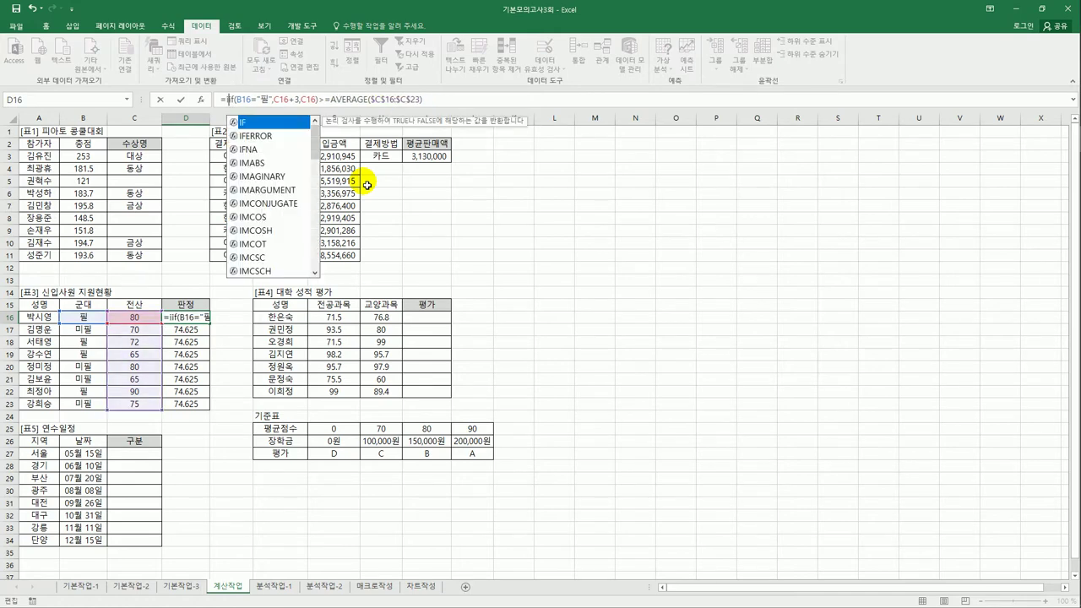
type("f(")
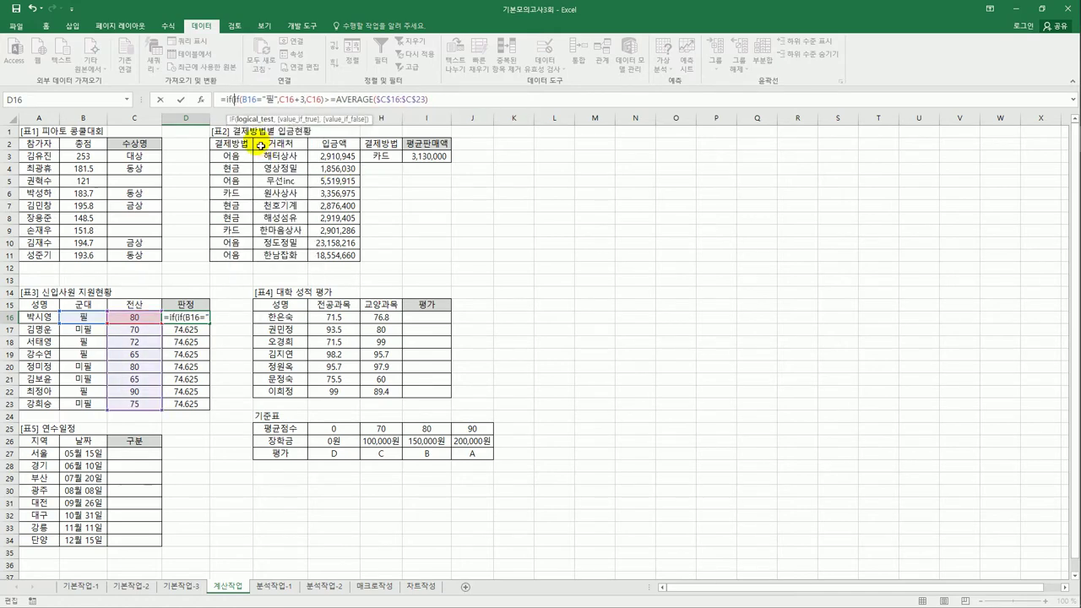
Finish the outer IF in D16 with "합격" as the true result and "불합격" as the false result.
left_click_drag(232, 99, 327, 103)
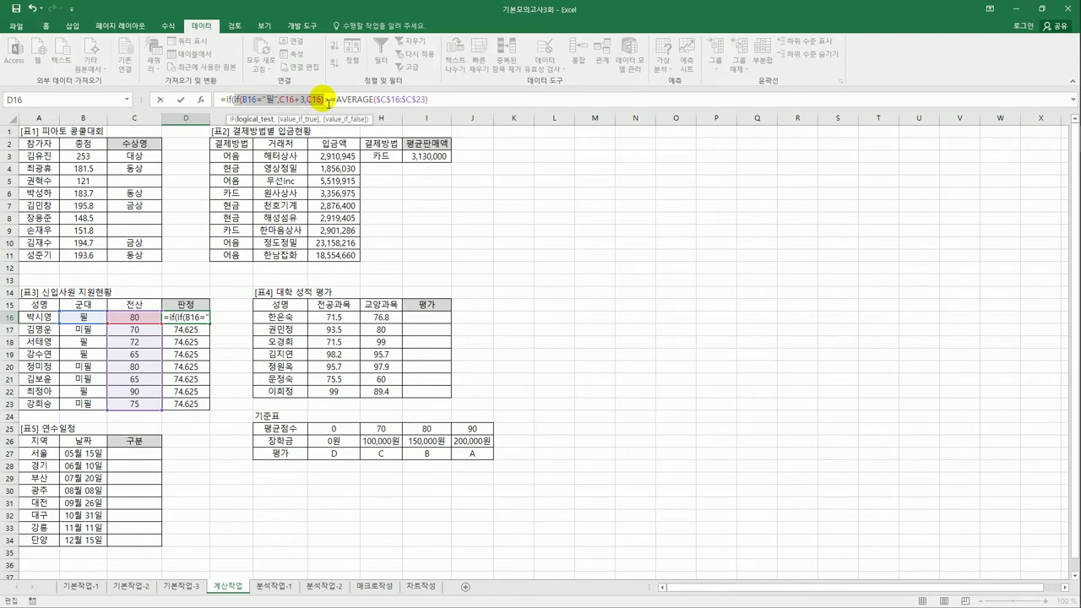
left_click_drag(336, 100, 419, 102)
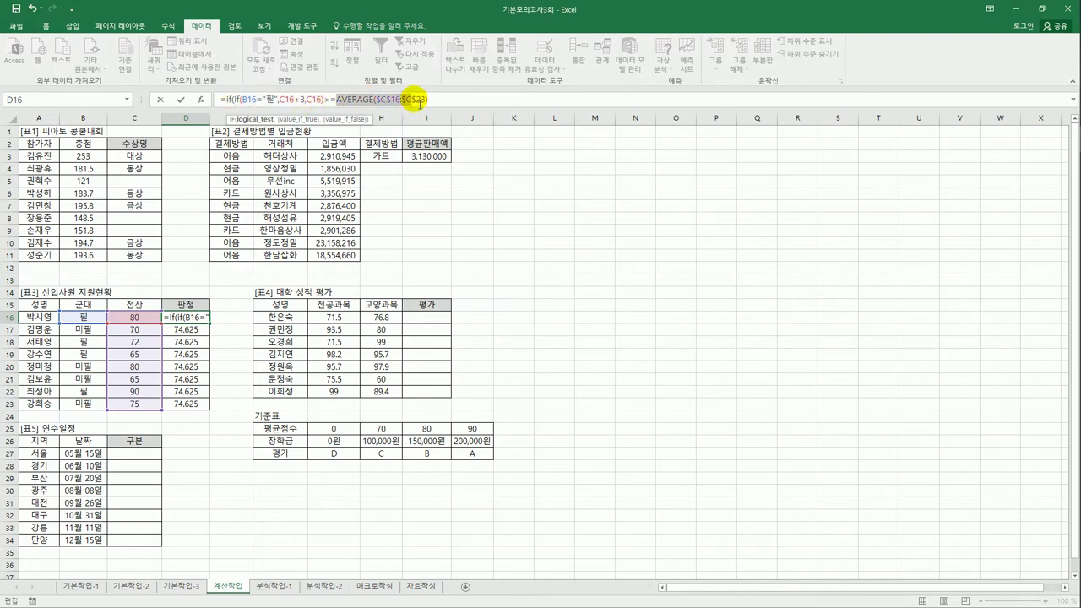
left_click(424, 99)
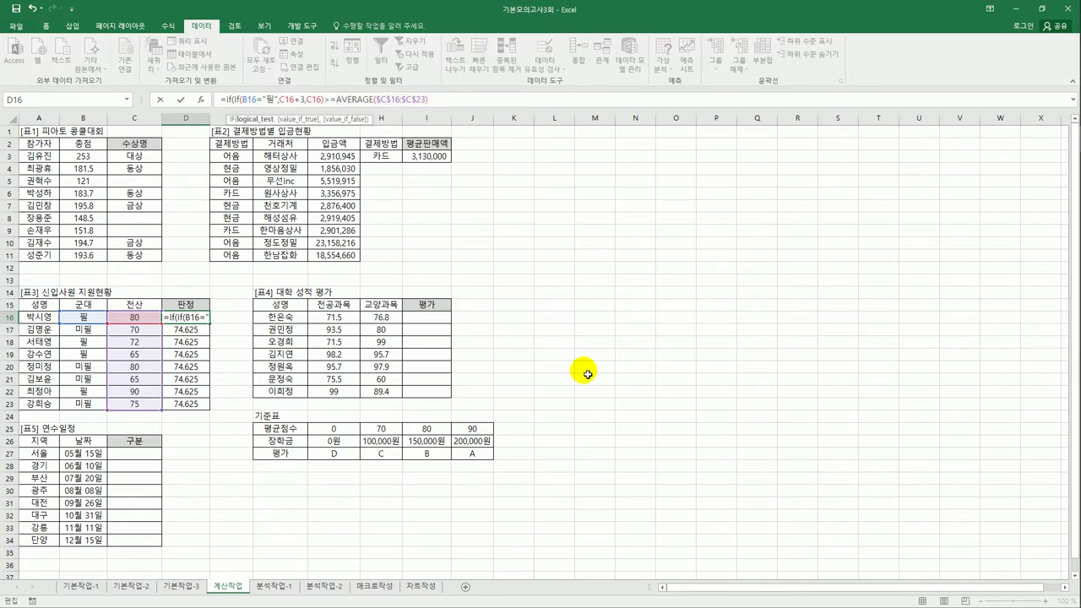
type(",\"합ㄱ")
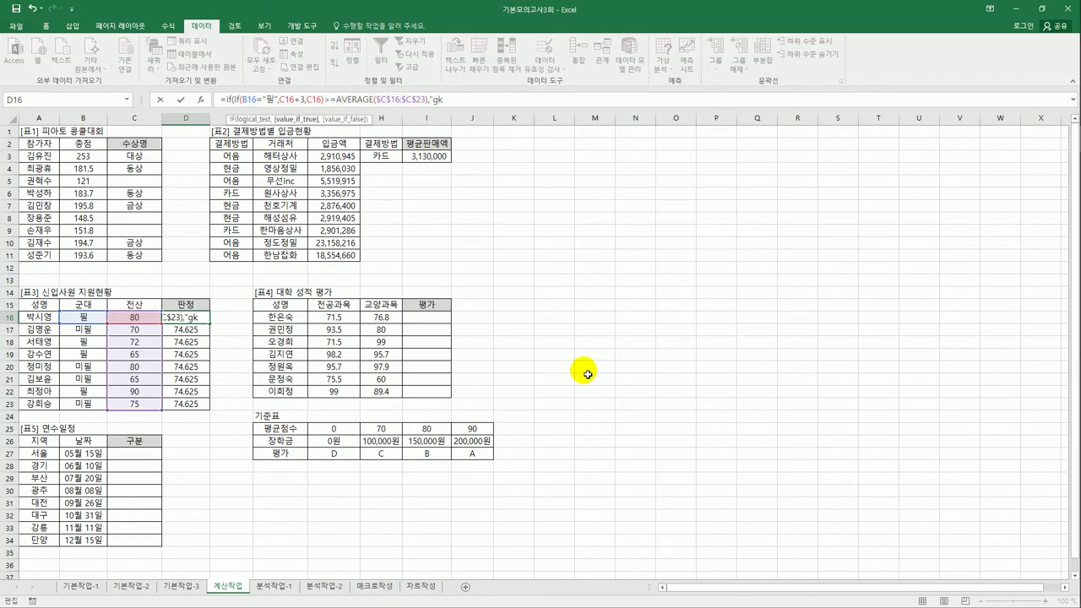
type("격\",\"")
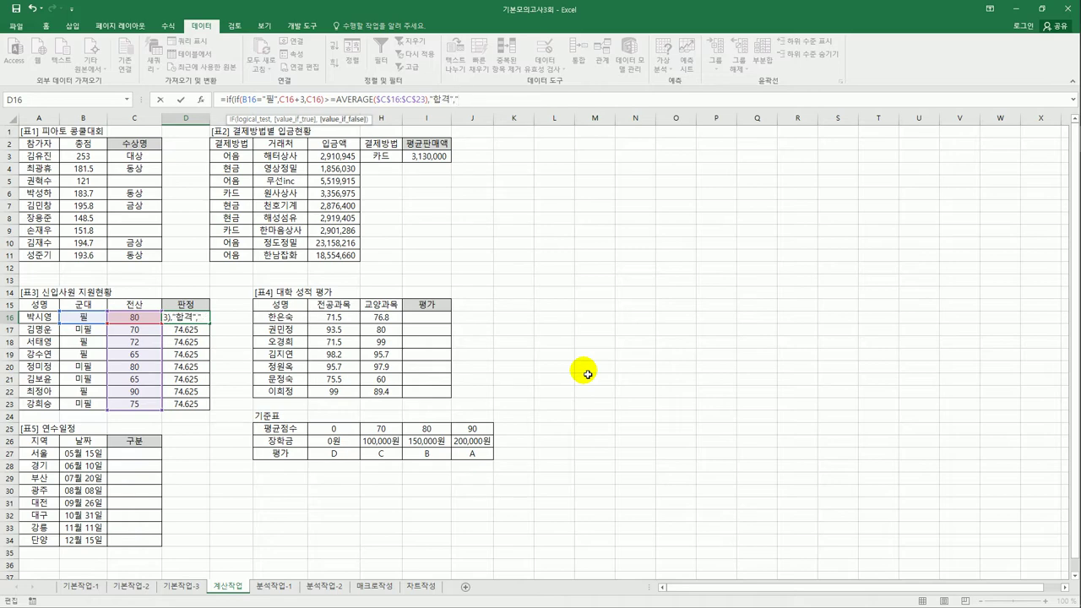
type("불합격\")")
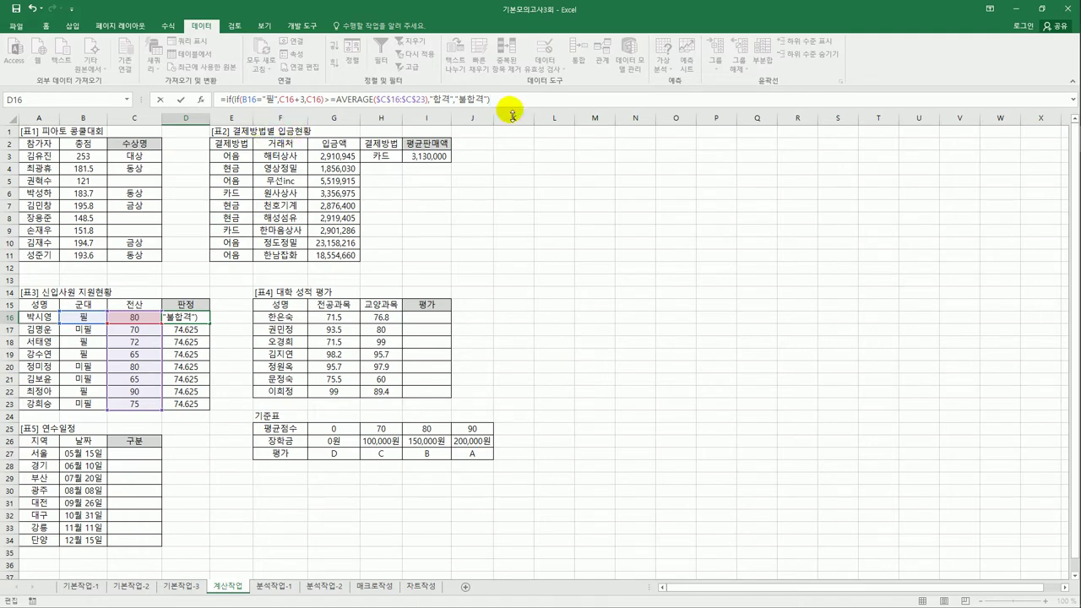
key("Return")
Copy the completed 판정 formula from D16 down through D23 and review the inner IF in D16.
left_click(201, 318)
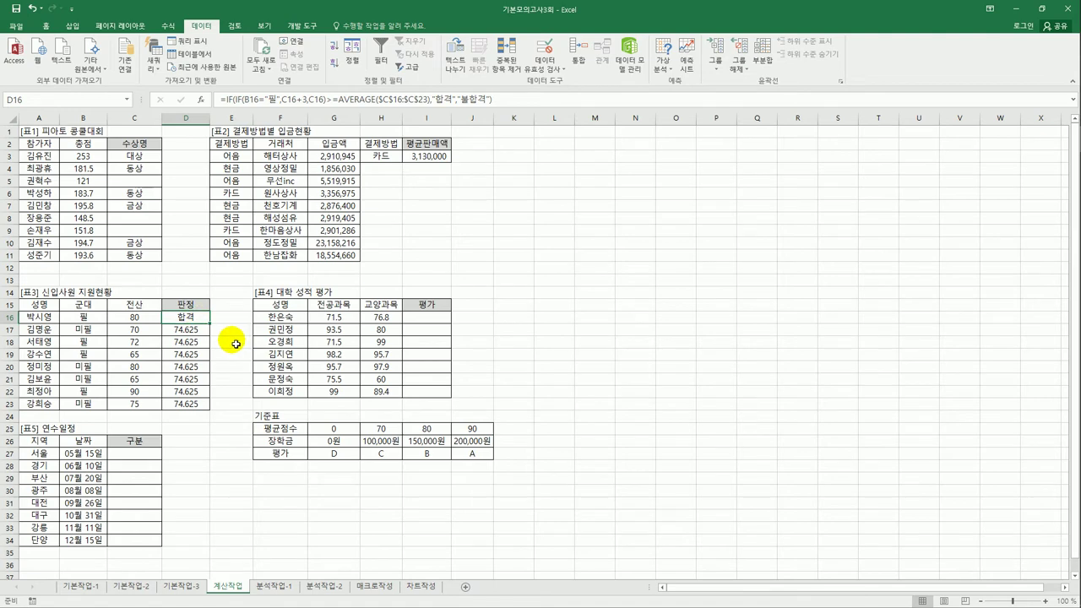
left_click_drag(213, 329, 206, 411)
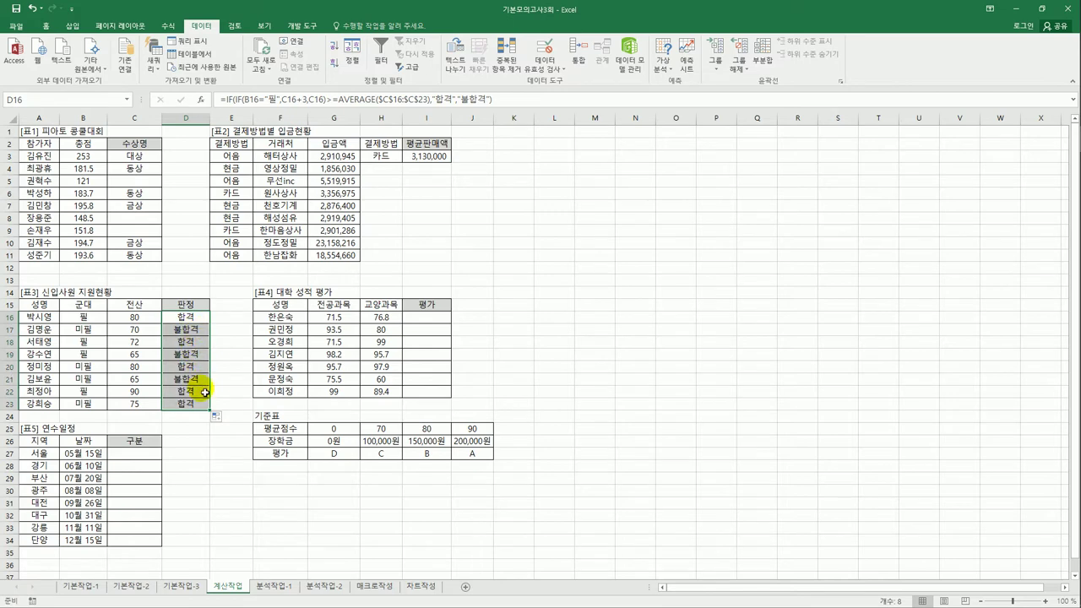
left_click(201, 316)
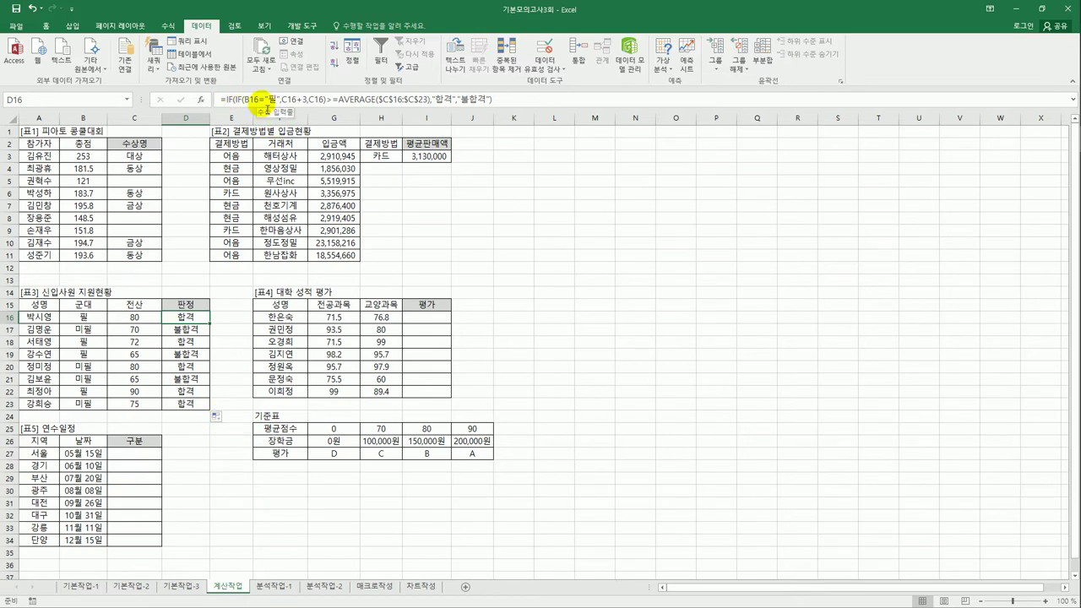
left_click_drag(235, 100, 326, 98)
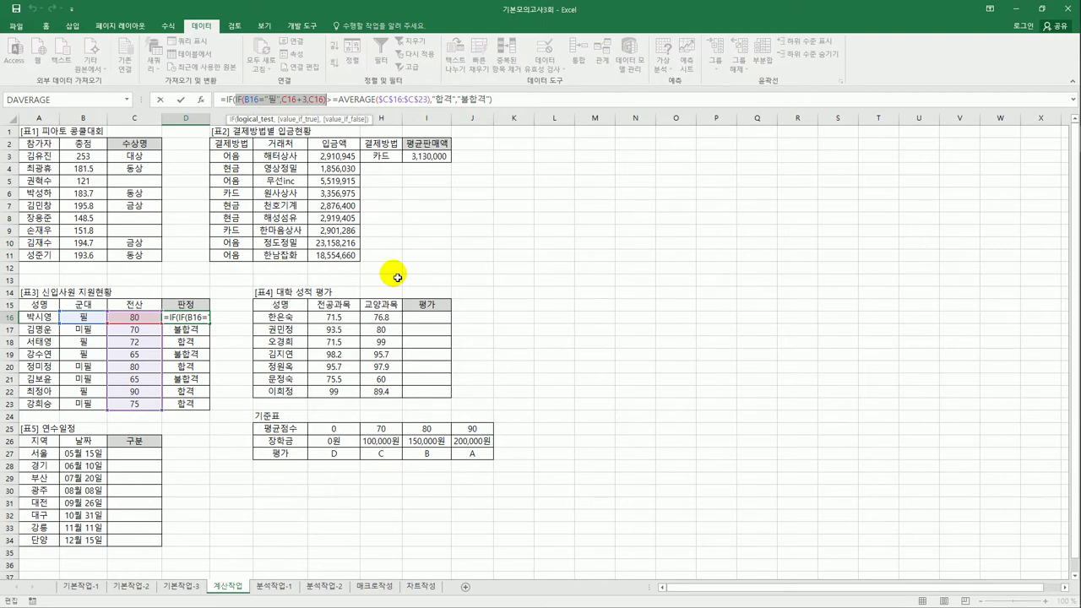
Leave the D16 formula and examine the first student's scores in 표4 and the 기준표 range G25:J27.
key("Escape")
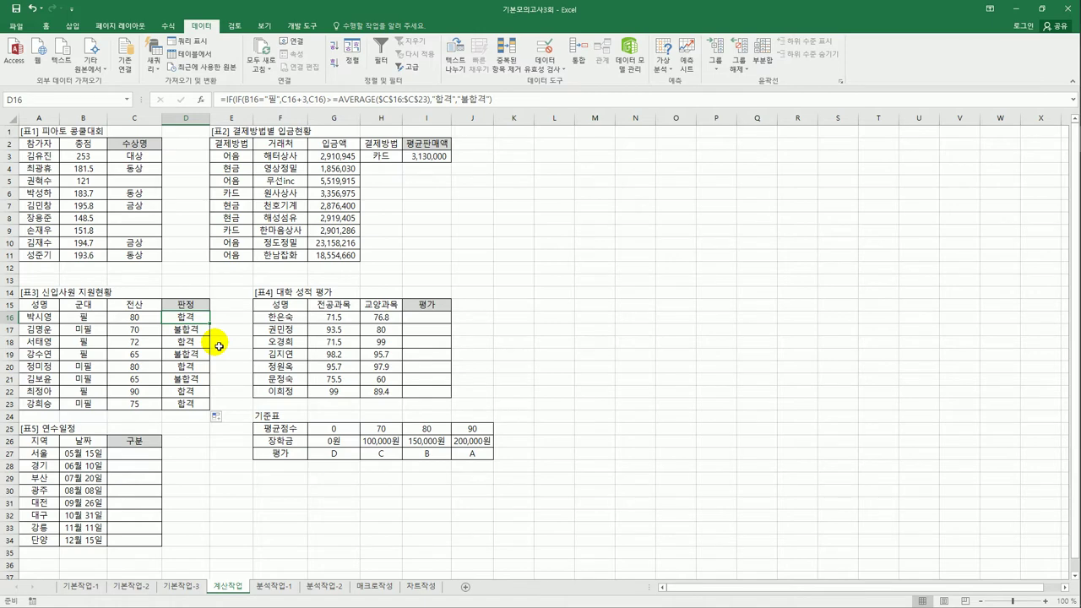
left_click(430, 319)
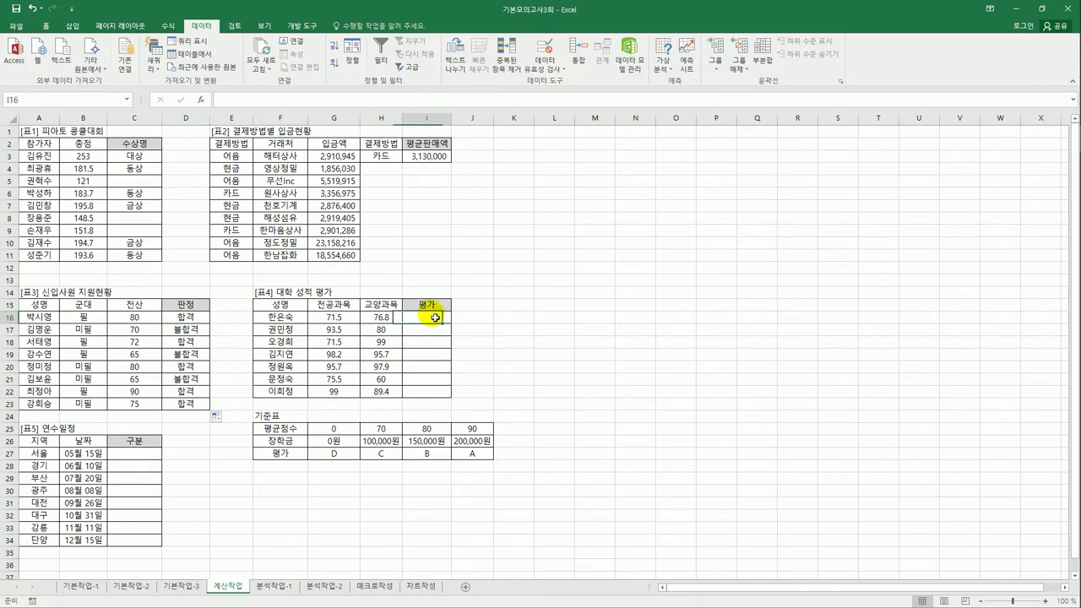
left_click(341, 320)
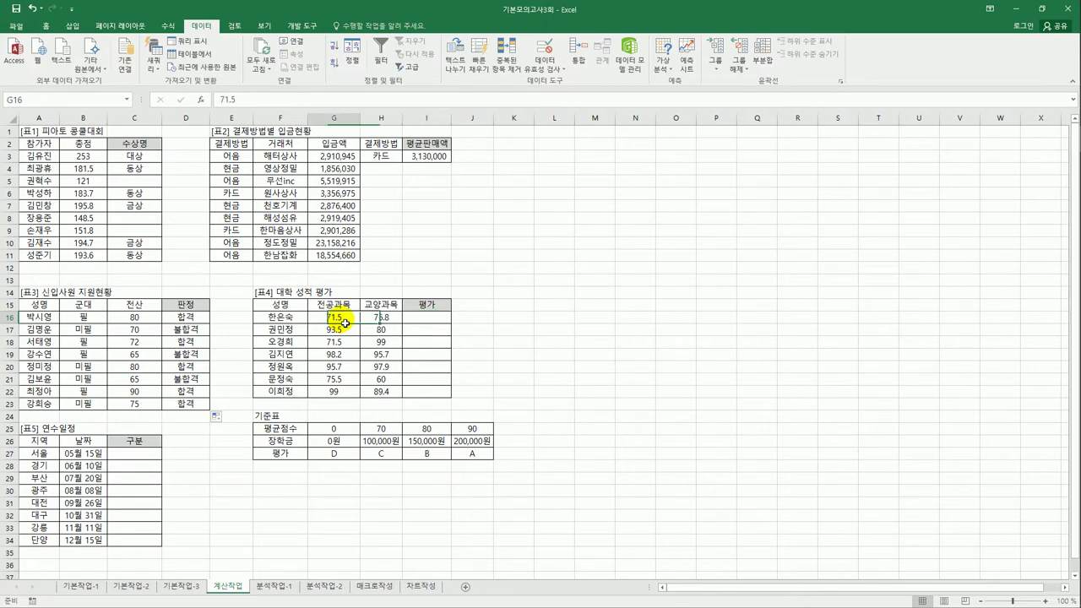
left_click(374, 321)
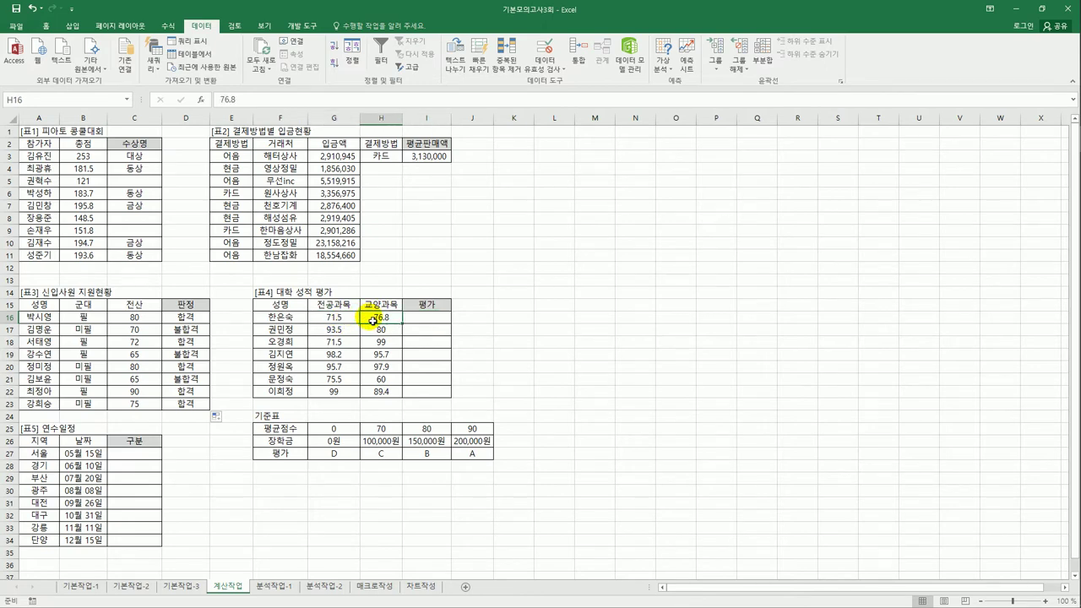
left_click_drag(341, 319, 406, 320)
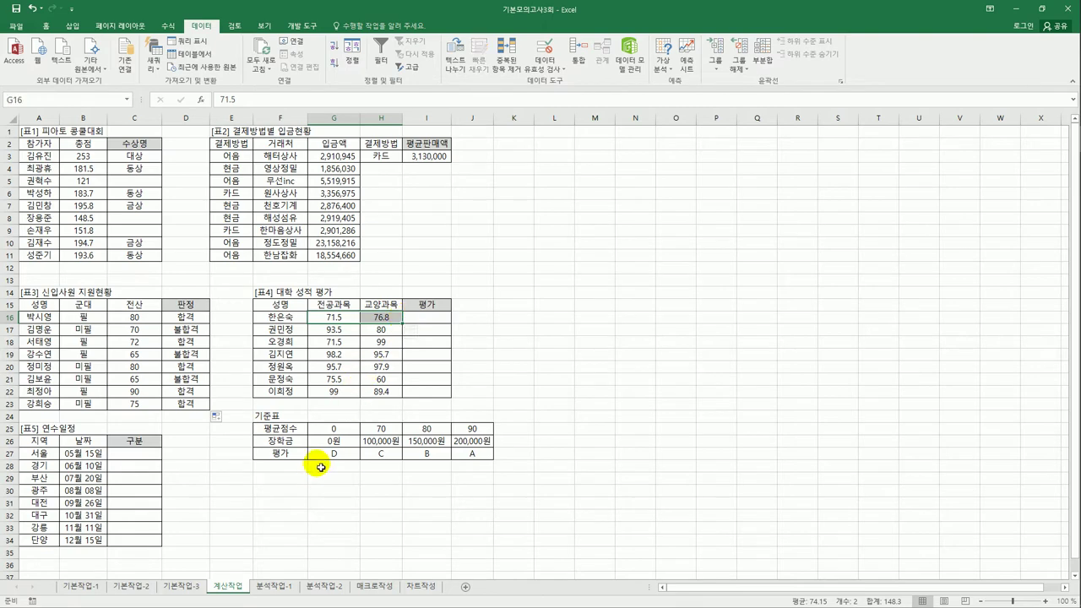
left_click_drag(331, 430, 473, 432)
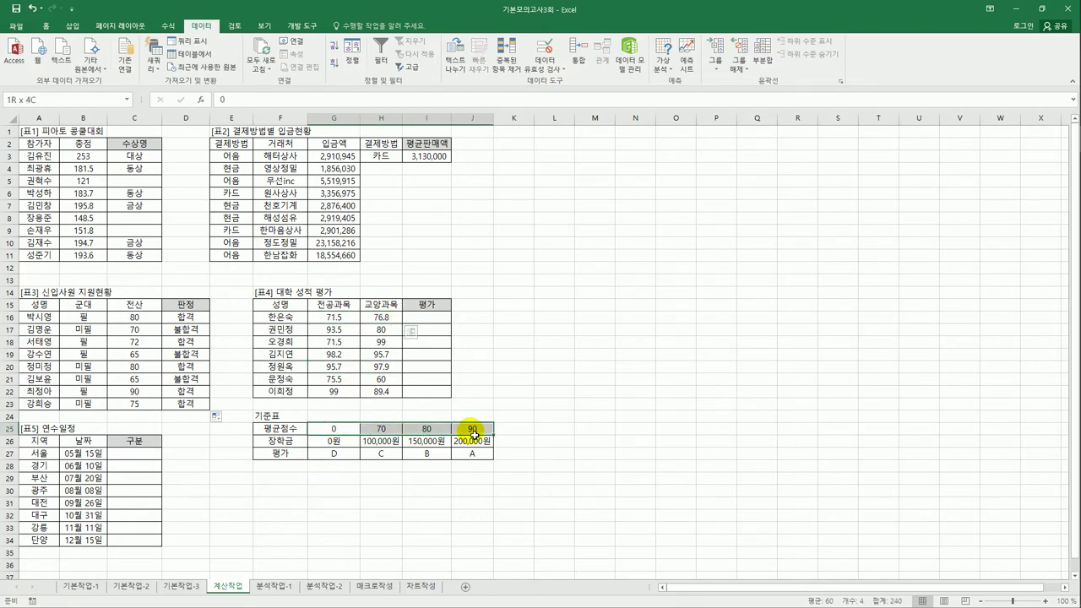
left_click(336, 432)
left_click(459, 457, "shift")
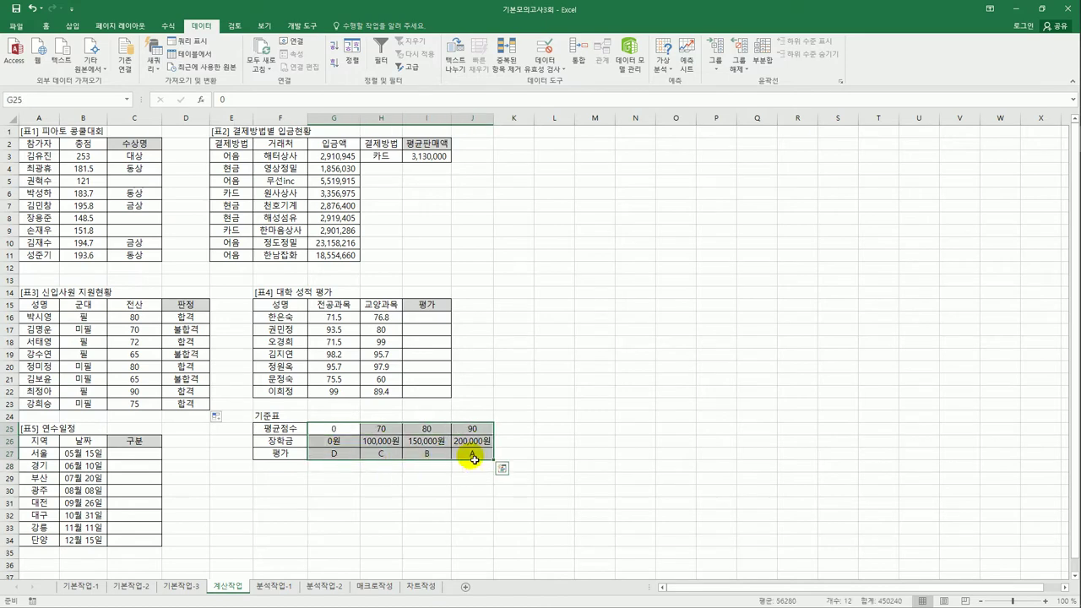
left_click(488, 460)
Enter an AVERAGE function in I16 that averages the 전공과목 and 교양과목 scores in G16:H16.
left_click(435, 319)
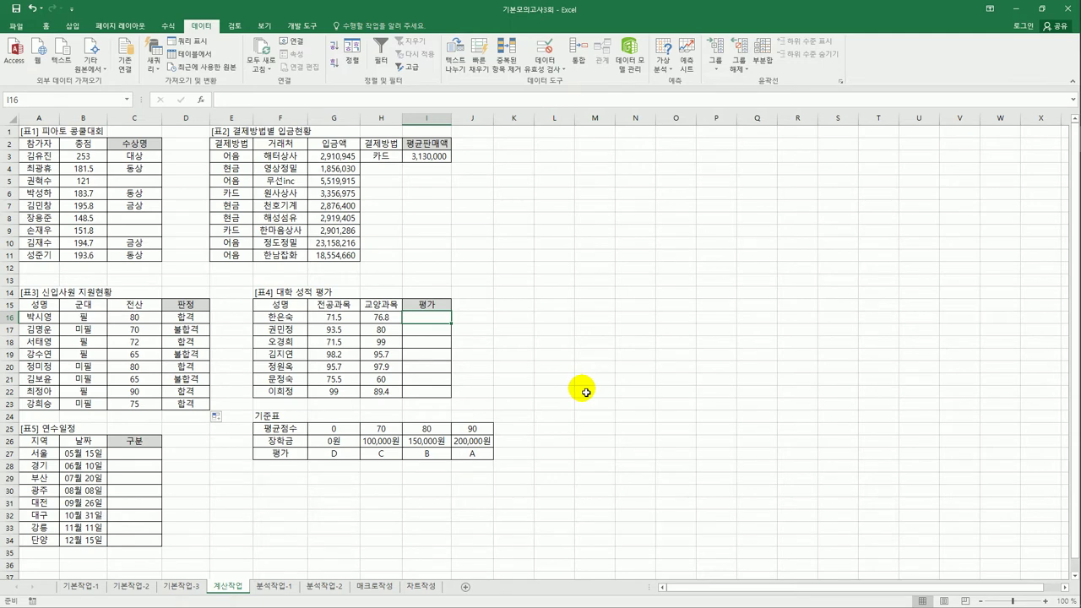
type("=")
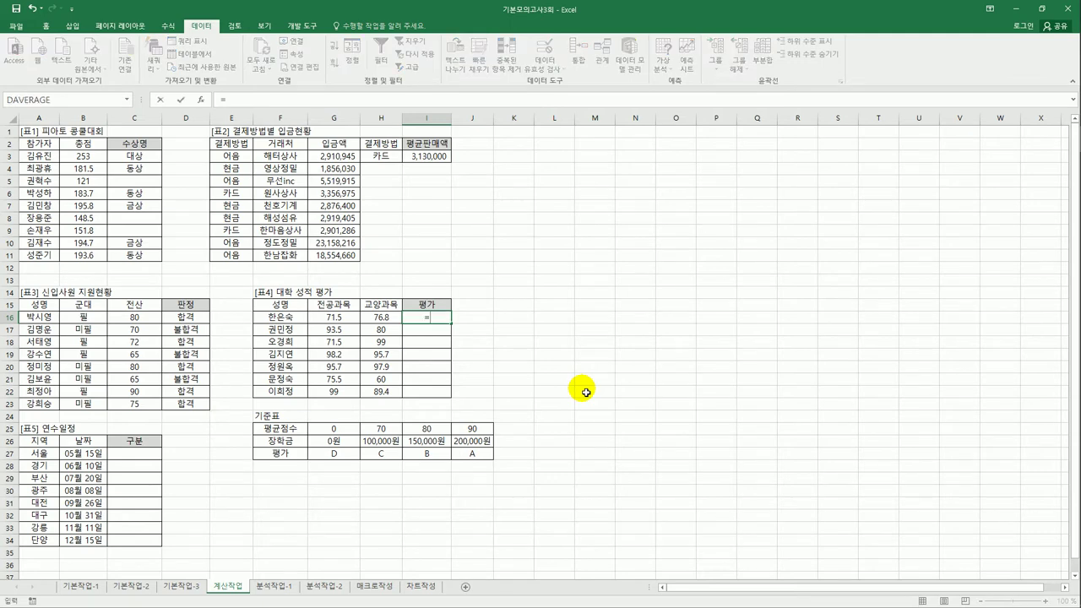
type("av")
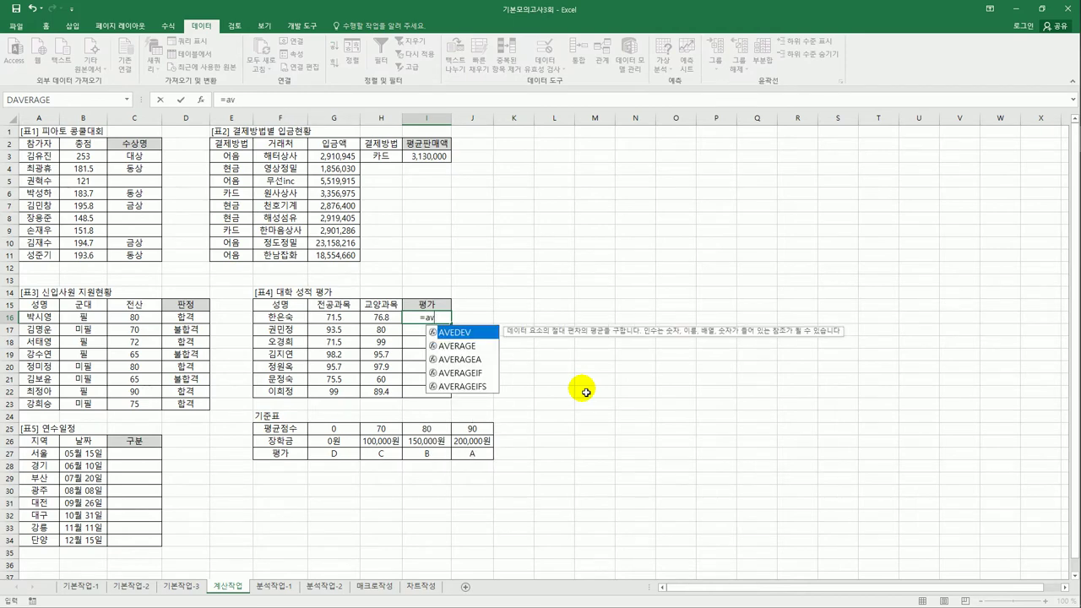
key("Down")
key("Tab")
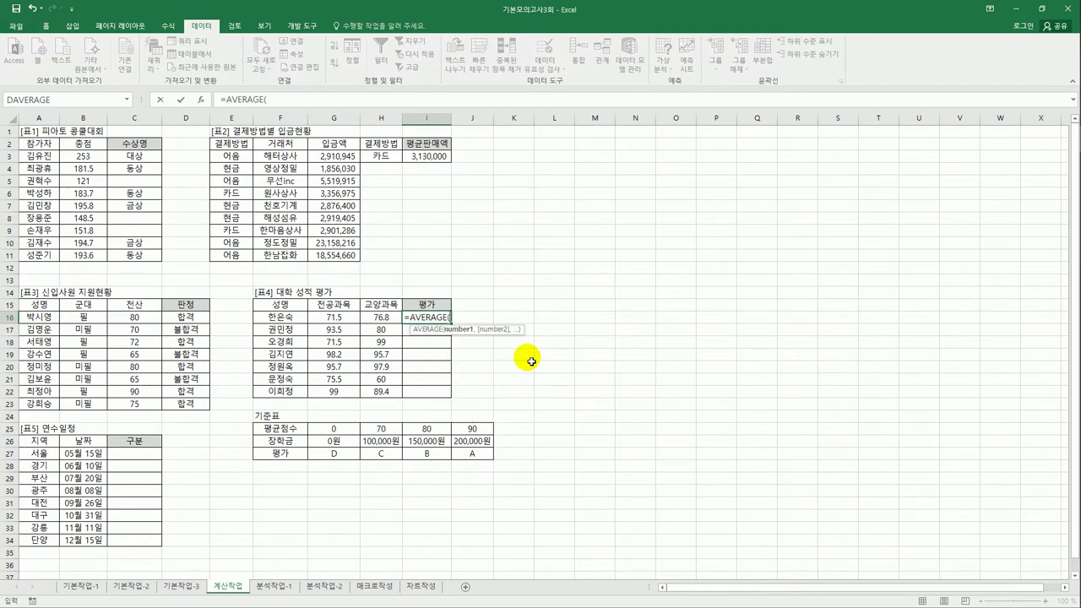
left_click_drag(329, 317, 372, 321)
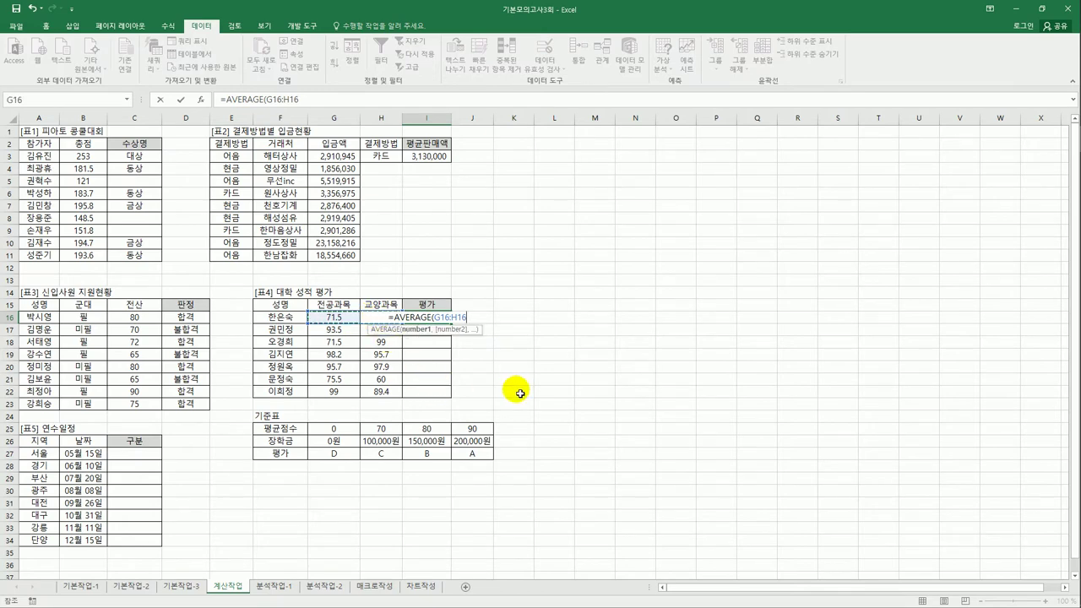
type(")")
key("Return")
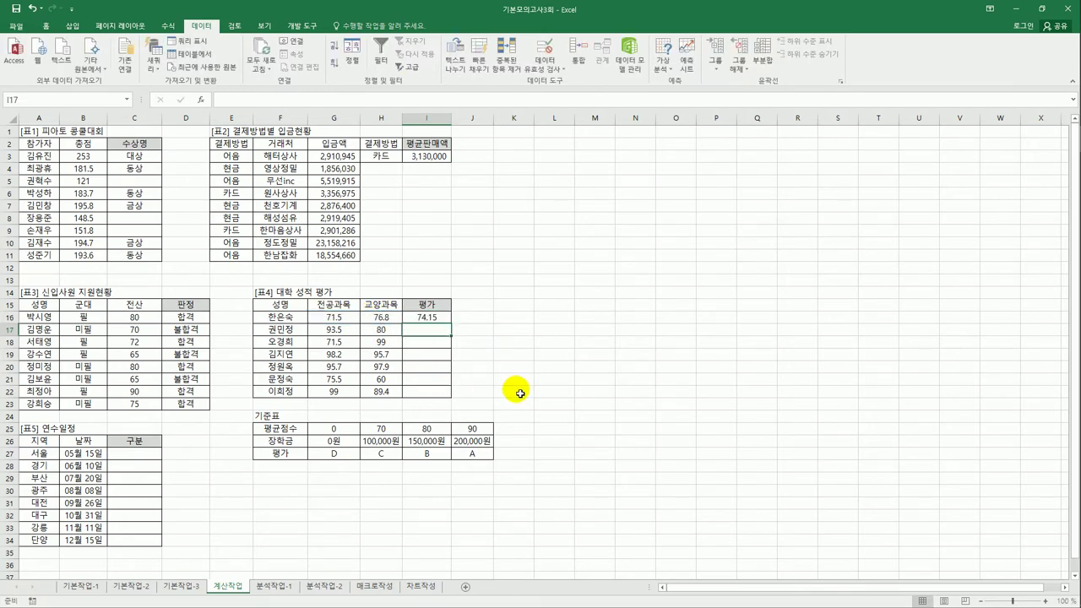
key("Up")
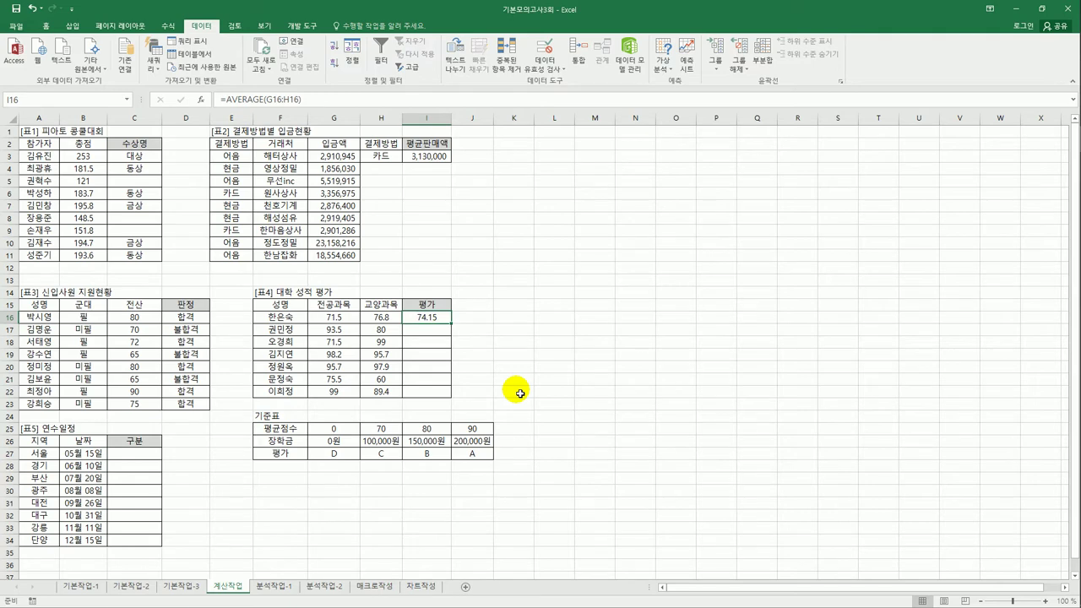
Check the matching 기준표 column, then wrap the AVERAGE in I16 in an HLOOKUP function as its lookup value.
left_click(383, 431)
mouse_move(387, 433)
left_mouse_down()
mouse_move(425, 428)
mouse_move(394, 430)
left_mouse_up()
left_click(376, 456)
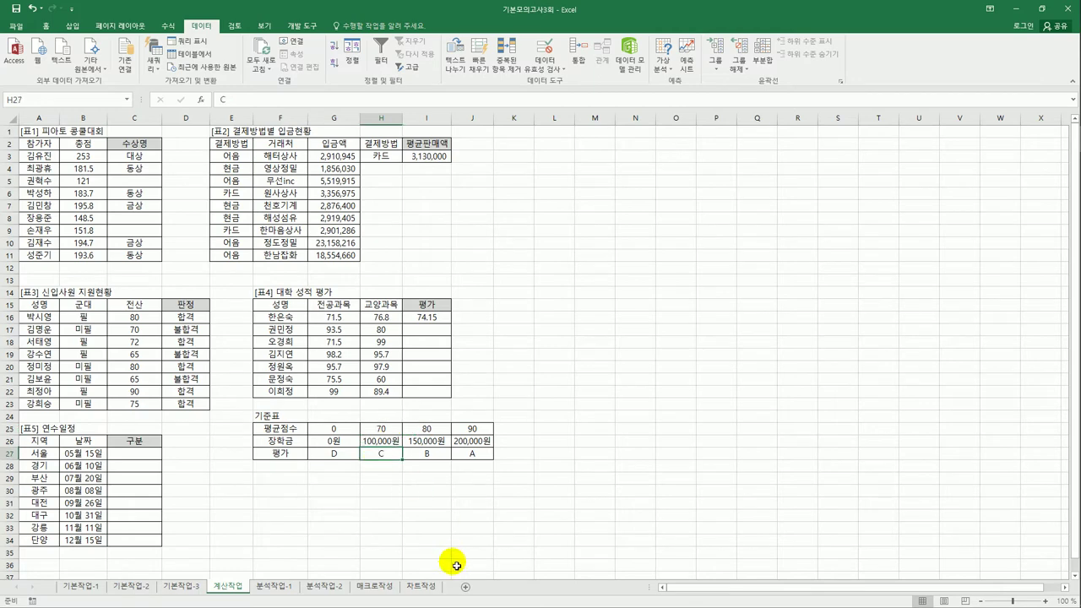
left_click(433, 319)
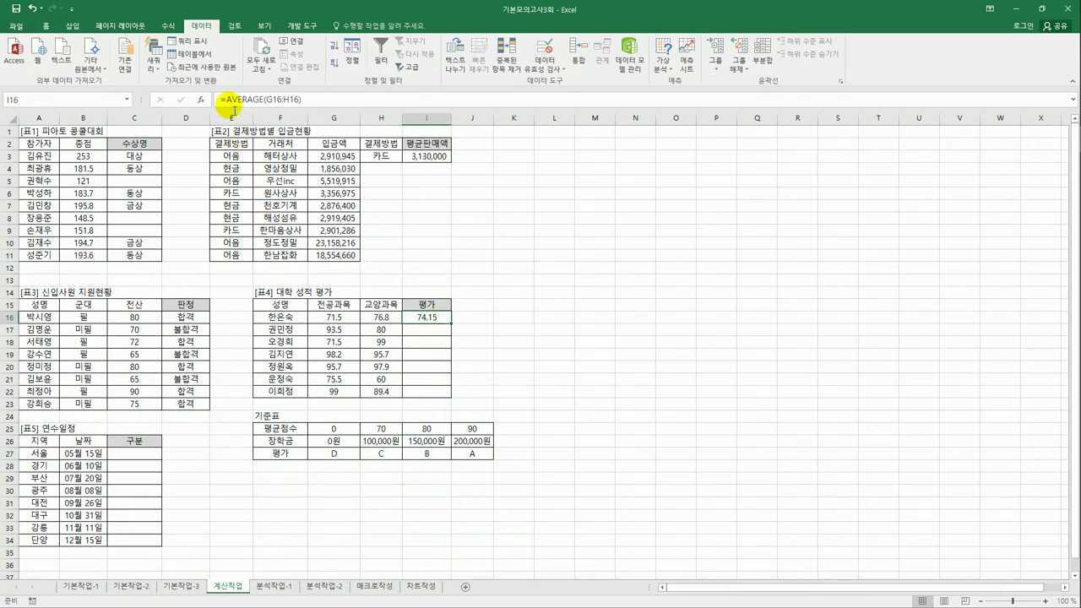
left_click(225, 100)
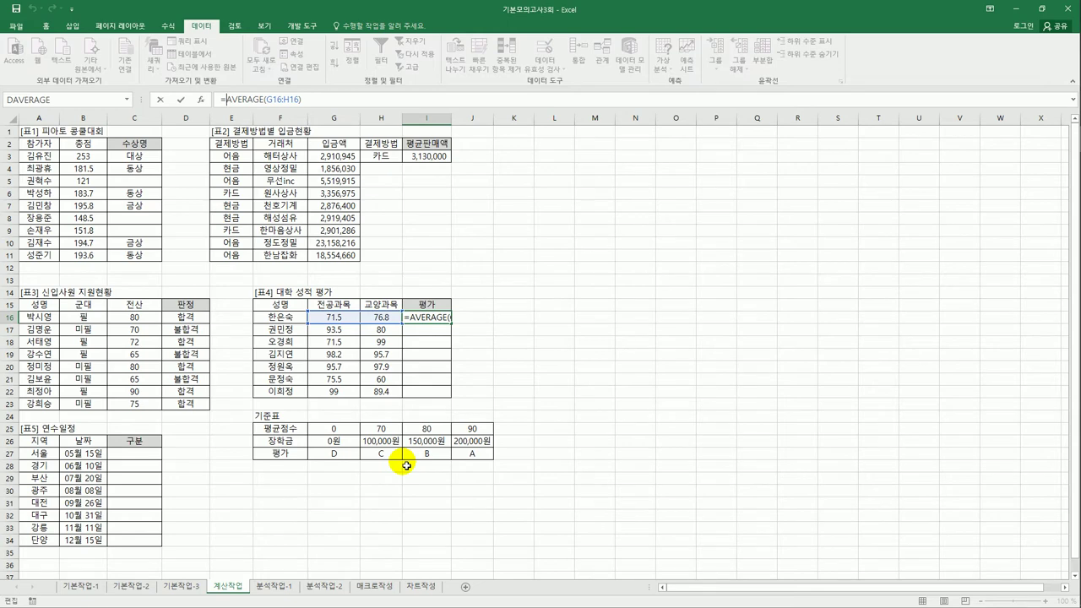
type("h")
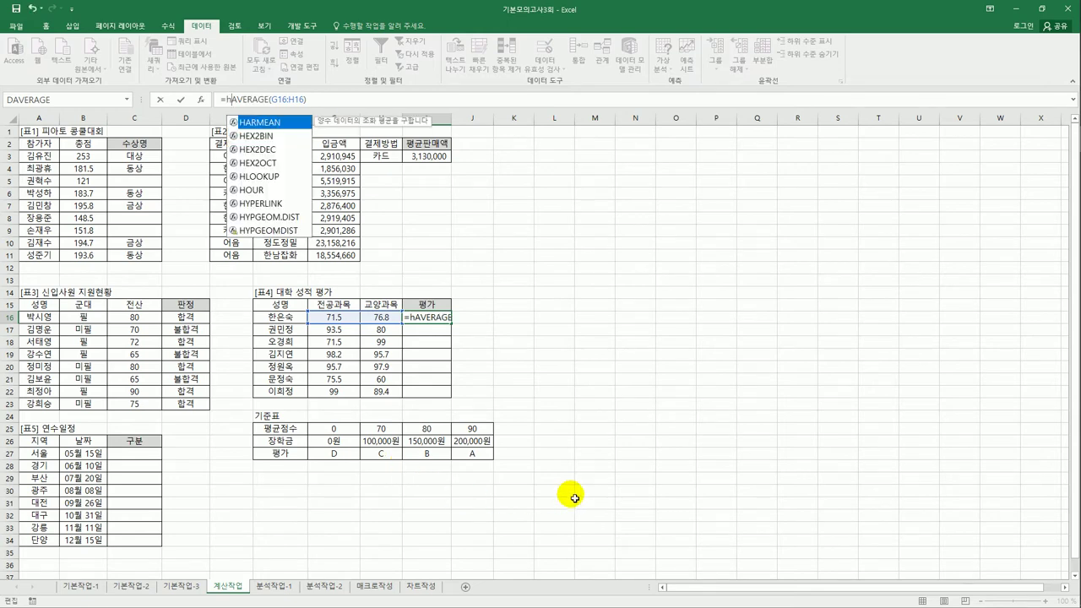
type("l")
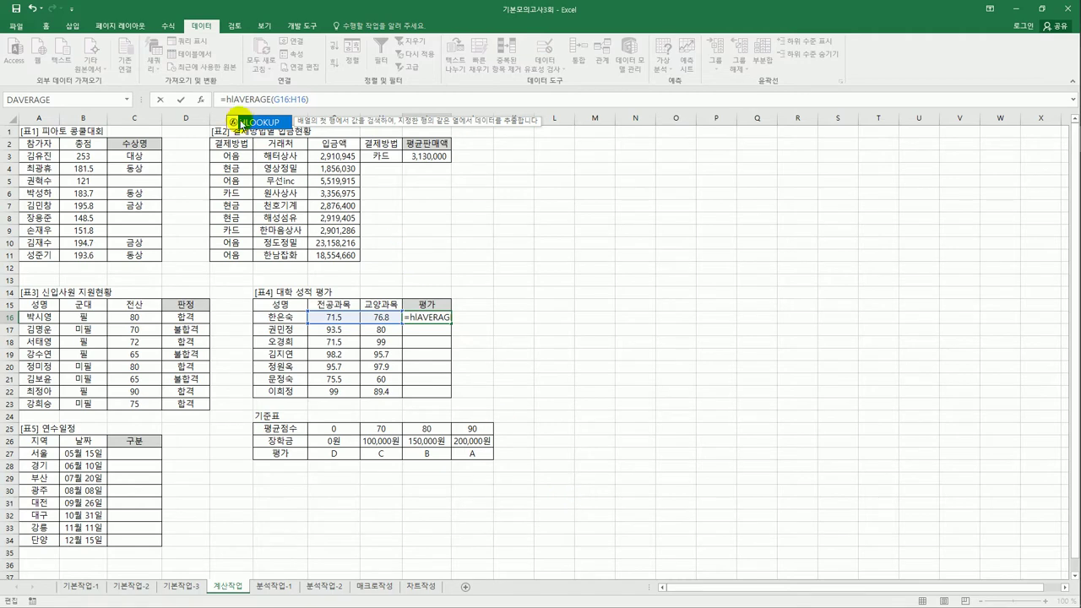
double_click(246, 123)
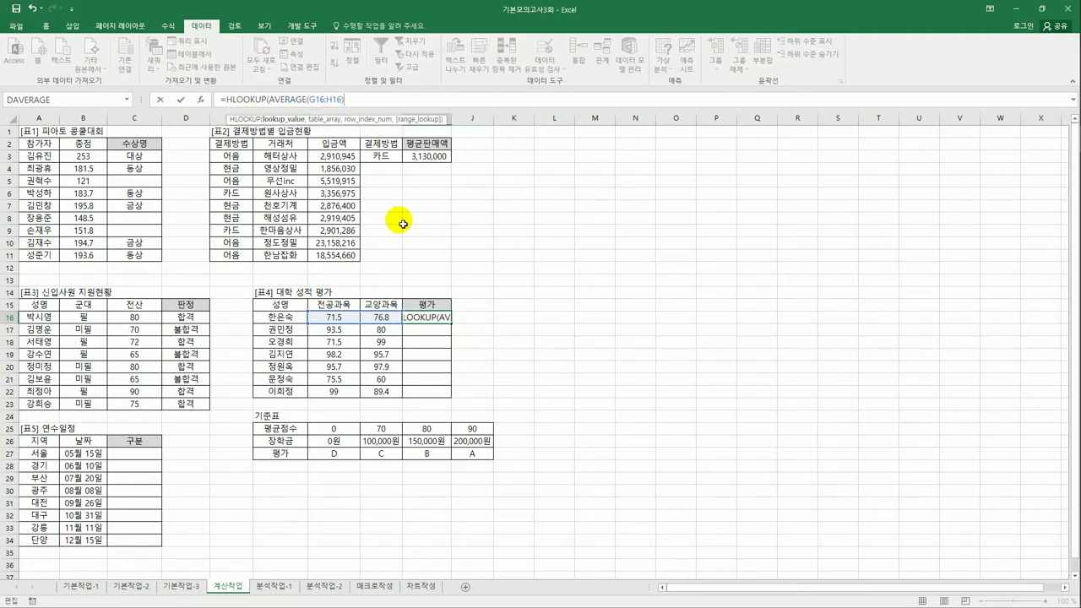
Give the HLOOKUP in I16 the absolute table range $G$25:$J$27 and row index 3.
type(",")
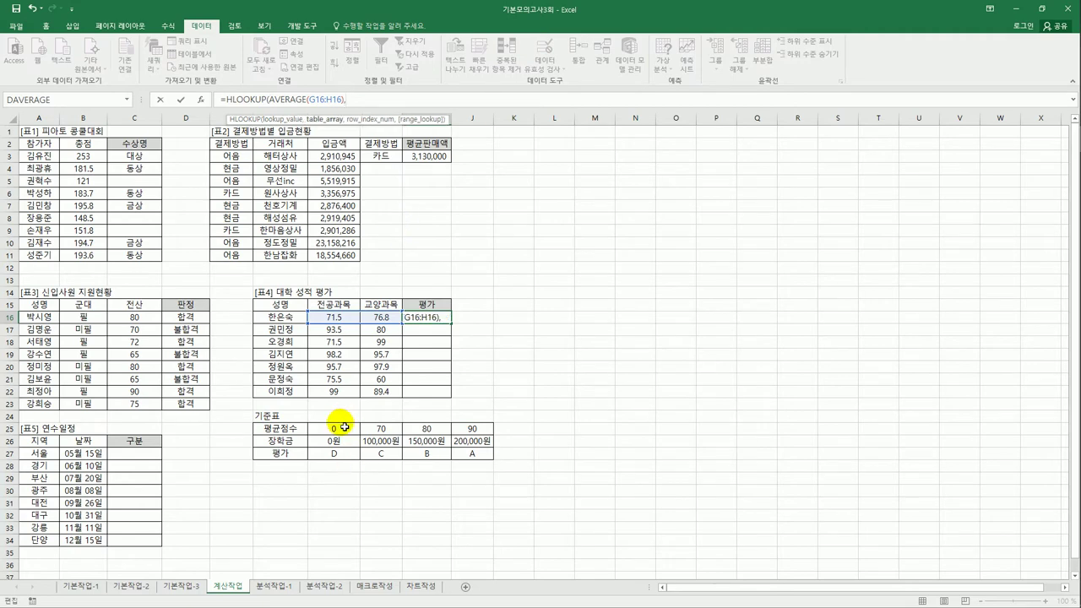
left_click_drag(344, 431, 460, 458)
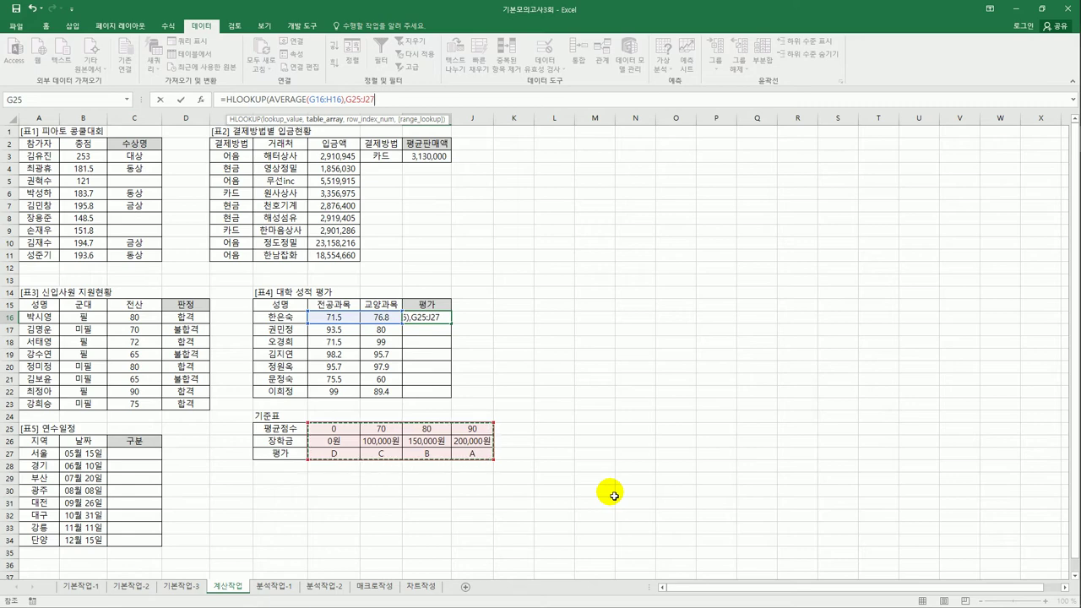
key("F4")
type(",3")
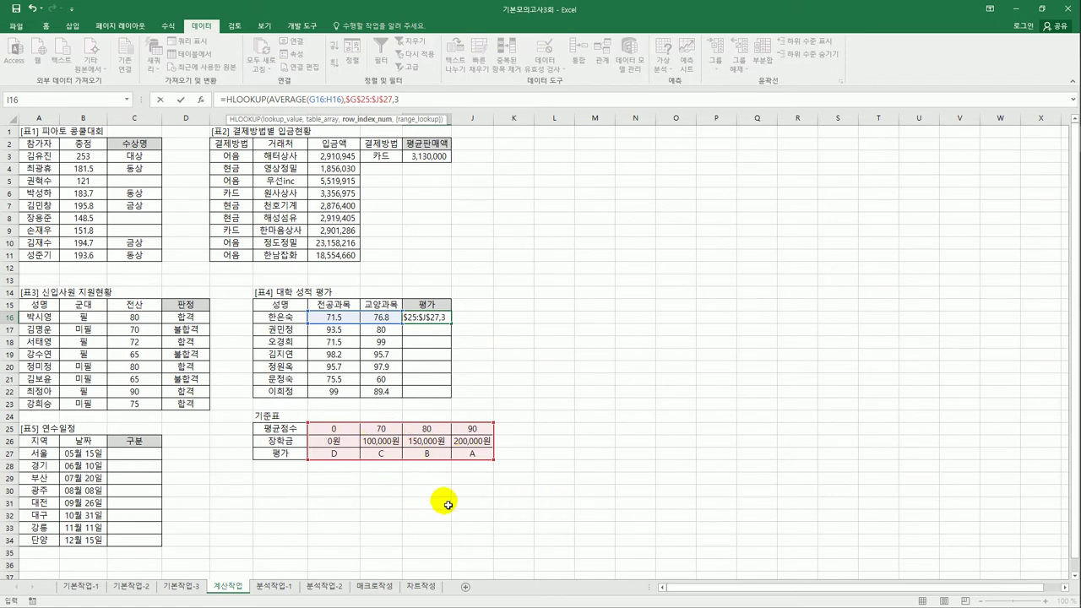
Complete the HLOOKUP in I16 with TRUE for approximate match and copy the formula down through I22.
type(",")
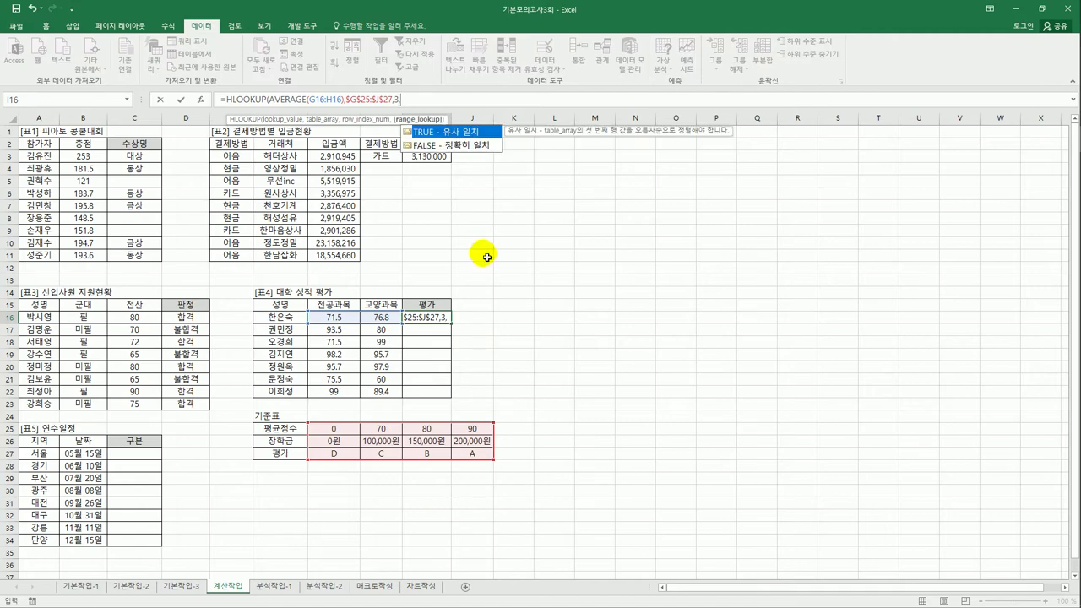
double_click(463, 137)
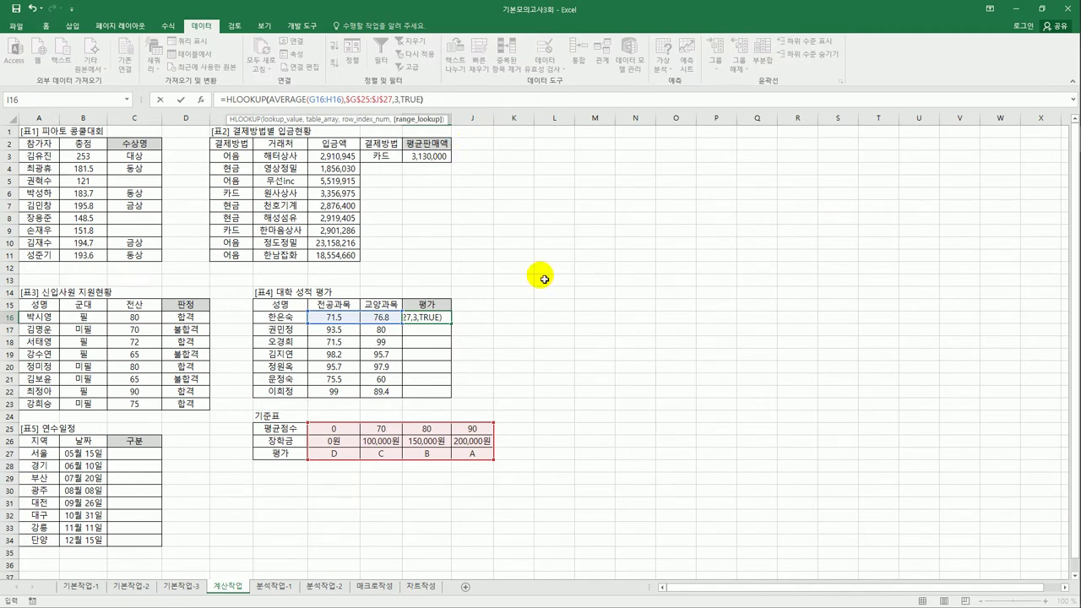
key("ctrl+Return")
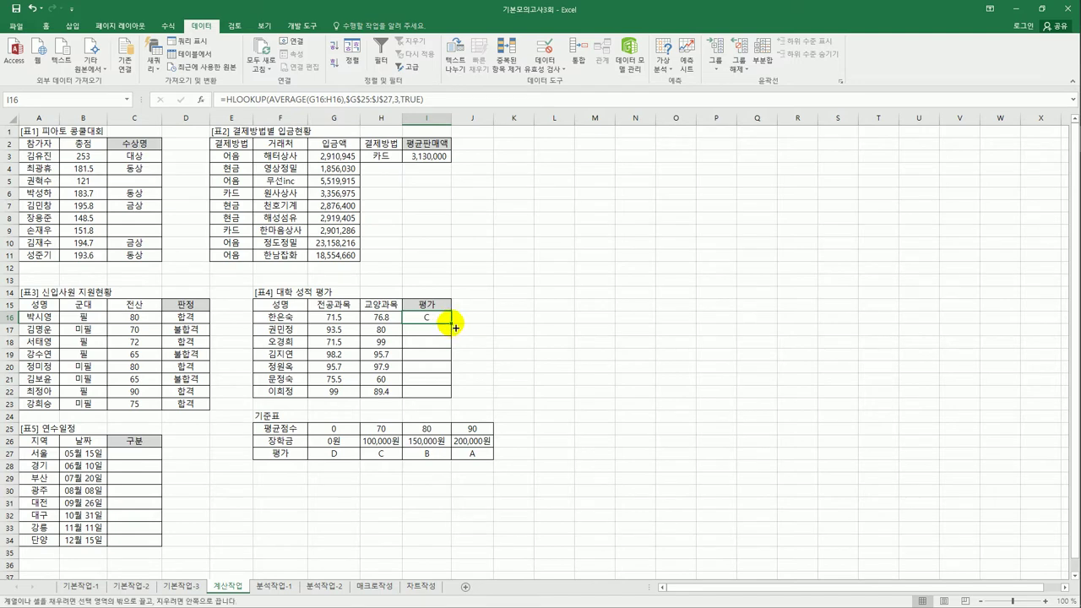
left_click_drag(455, 326, 455, 398)
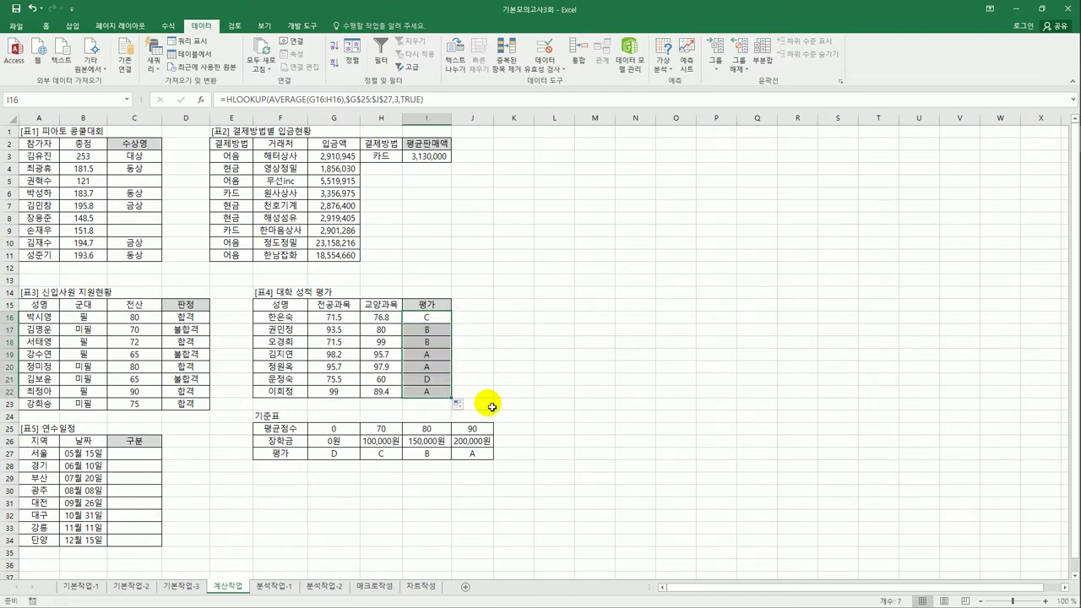
Review the 날짜 column in 표5 and enter a DAY function in C27 that takes the date in B27.
left_click(135, 456)
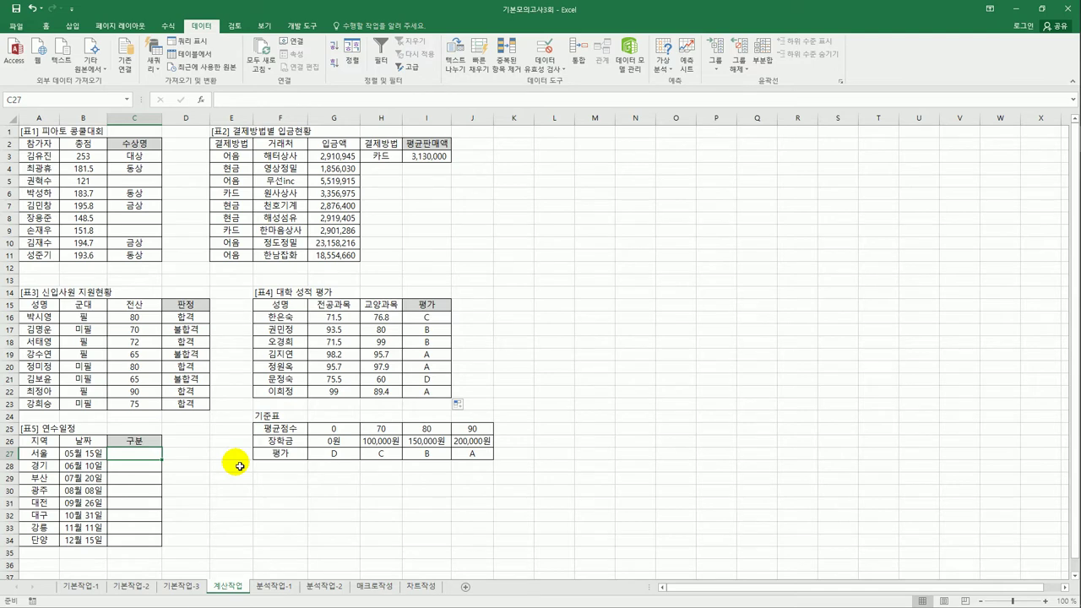
left_click(86, 454)
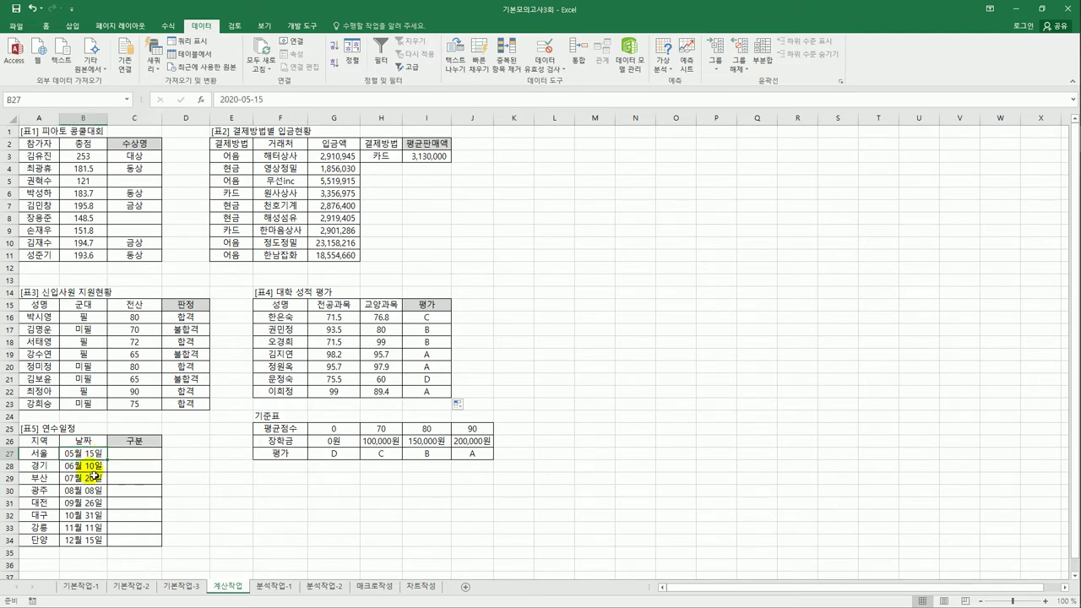
left_click_drag(92, 475, 89, 540)
left_click(135, 454)
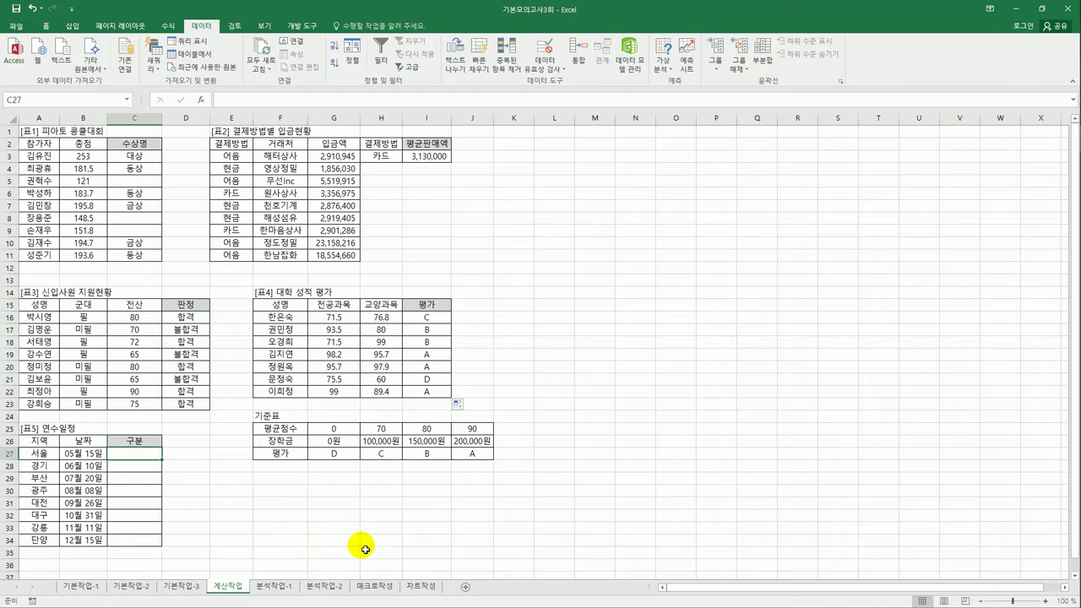
type("=d")
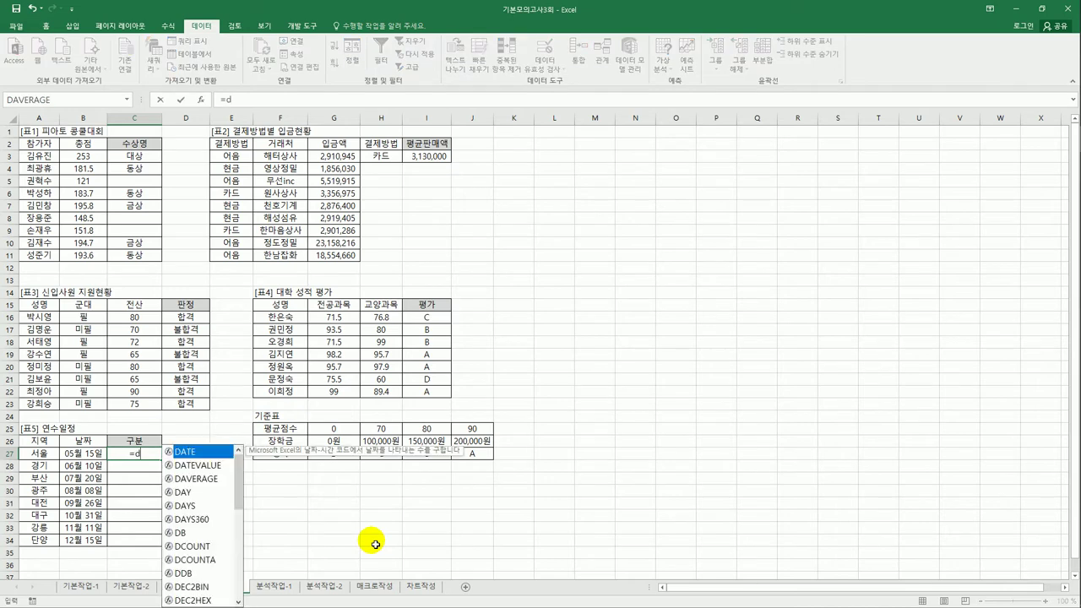
type("a")
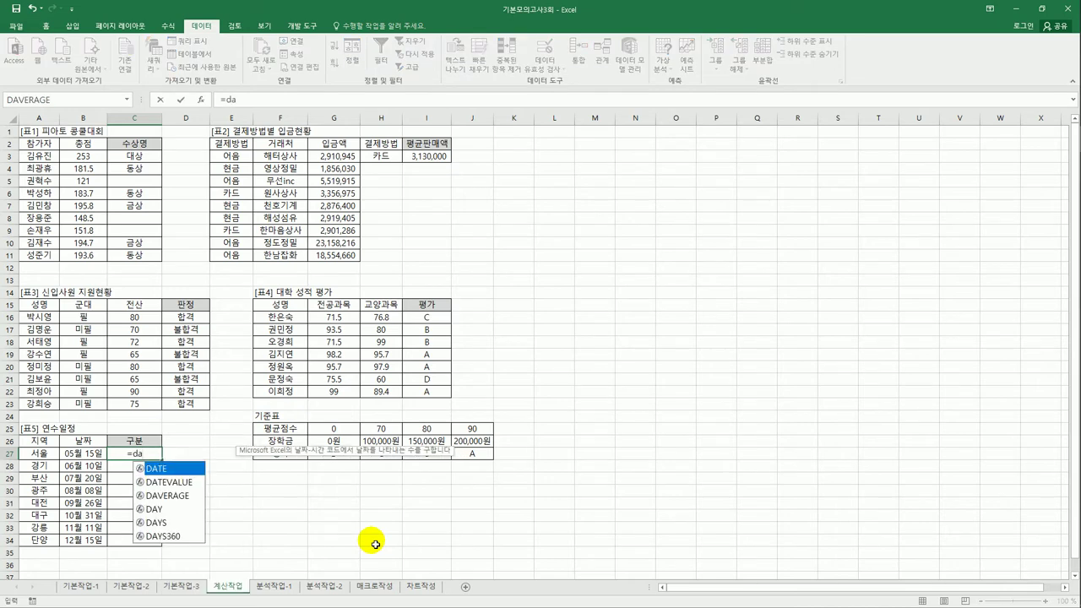
double_click(181, 509)
left_click(89, 456)
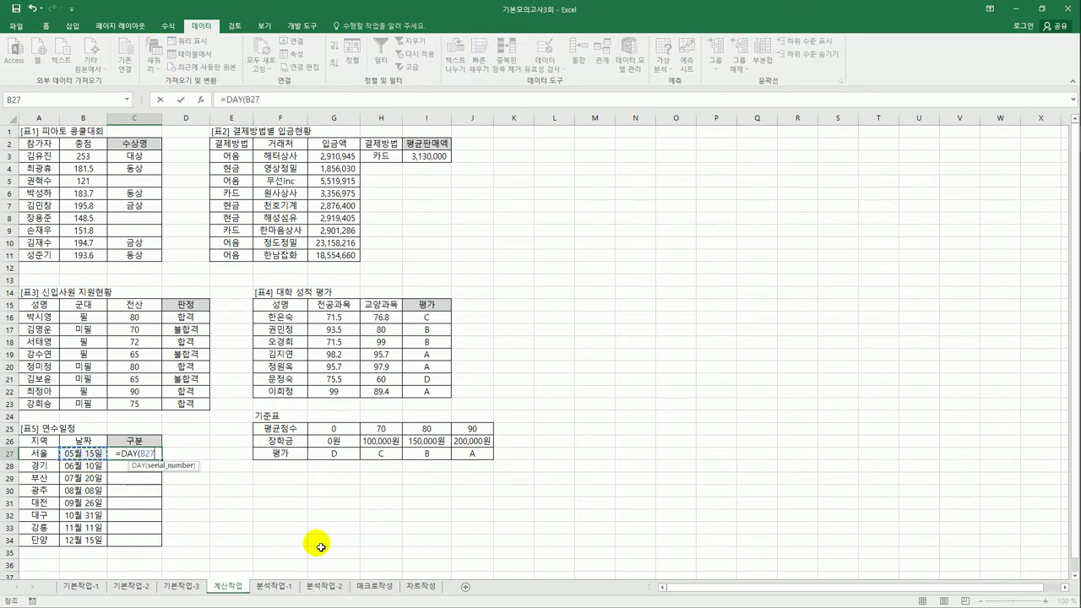
key("Return")
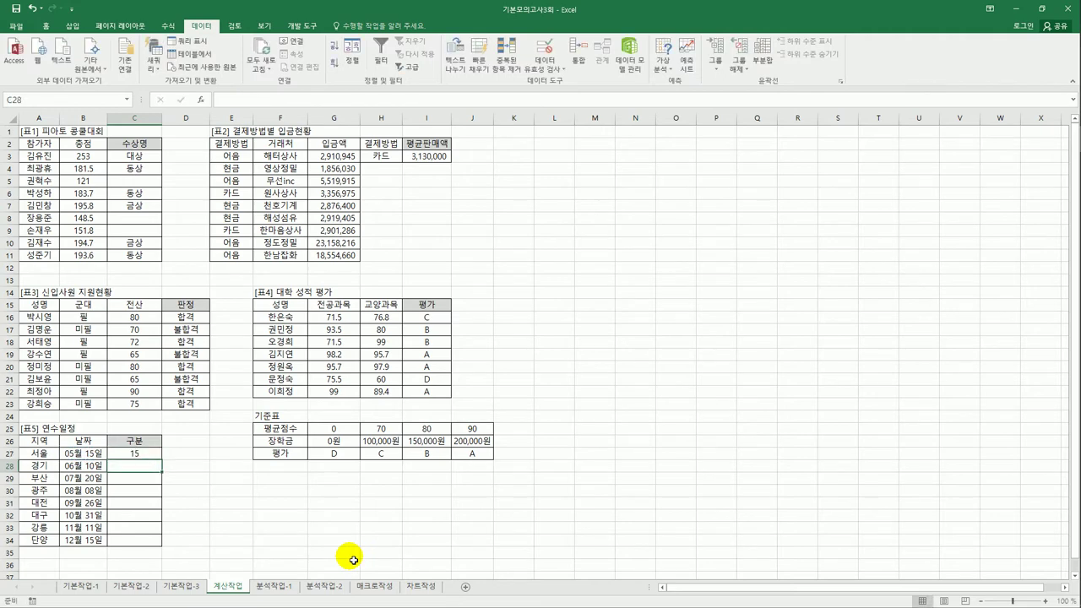
left_click(154, 451)
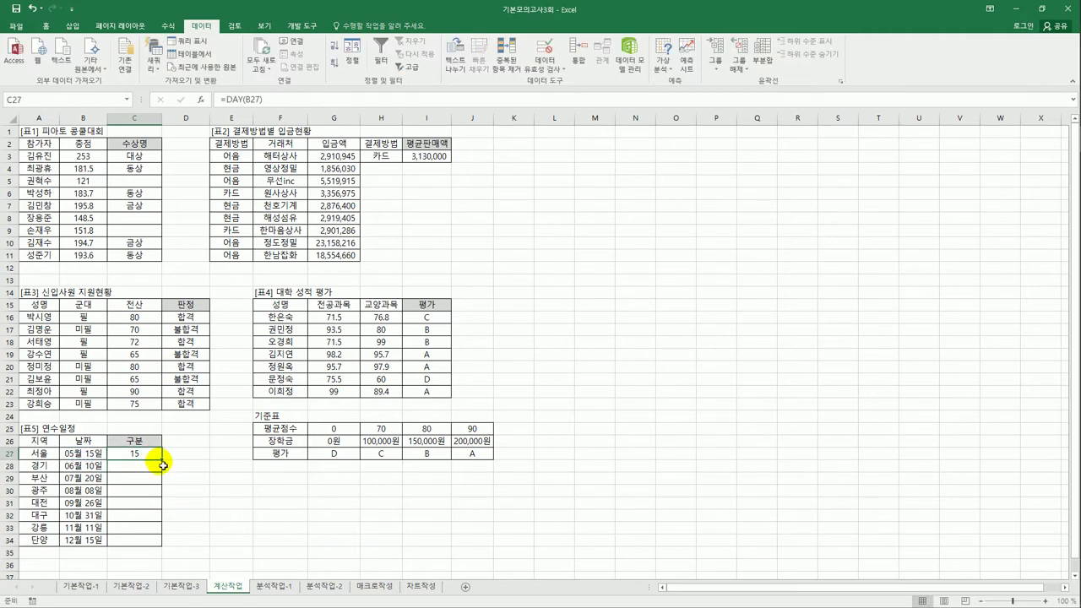
Copy the DAY formula from C27 down through C34 and wrap the DAY in C27 in an IF function.
left_click_drag(161, 460, 152, 546)
left_click(134, 453)
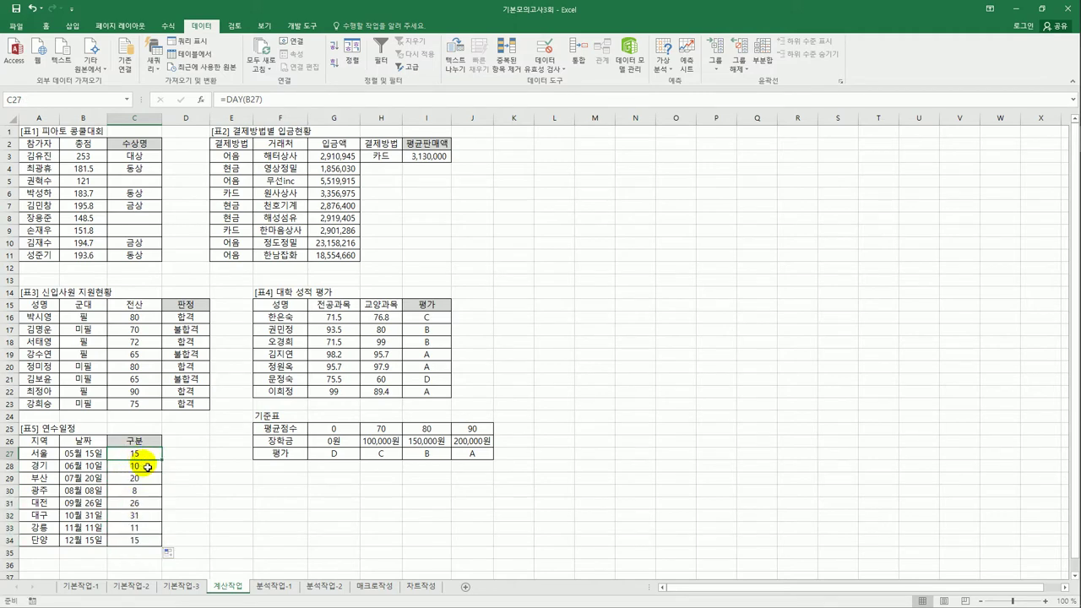
left_click(229, 100)
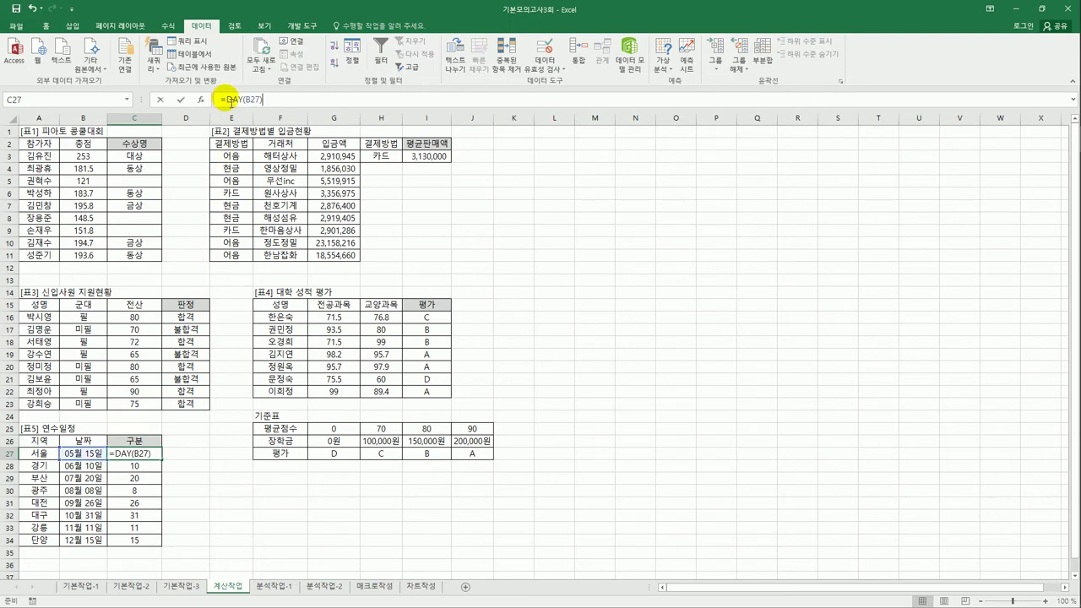
type("IF(")
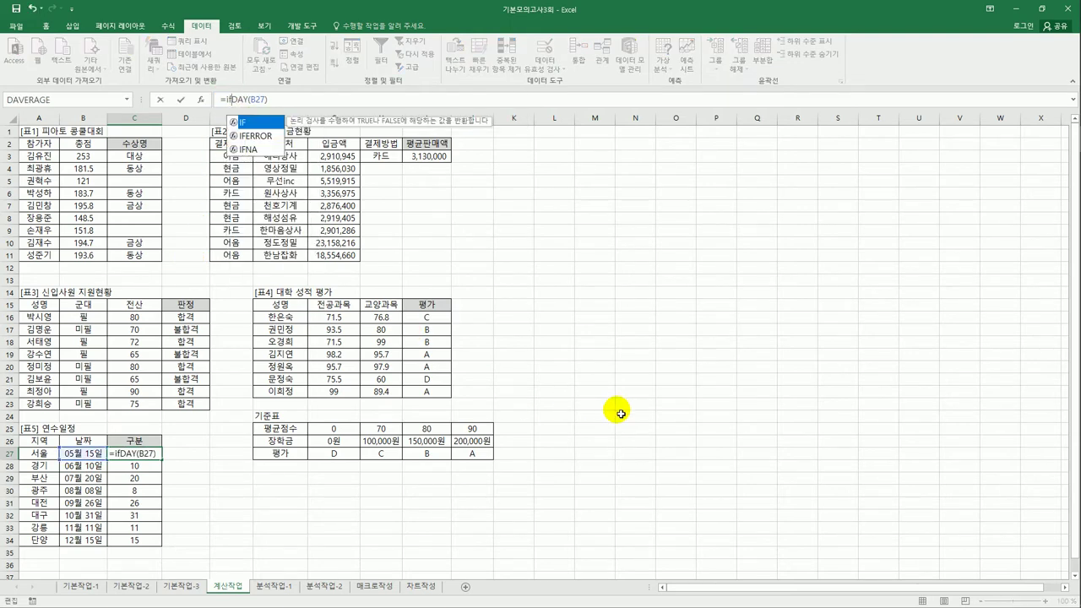
Give the IF in C27 the condition DAY(B27)<=10 and "상순" as its value if true.
left_click(297, 103)
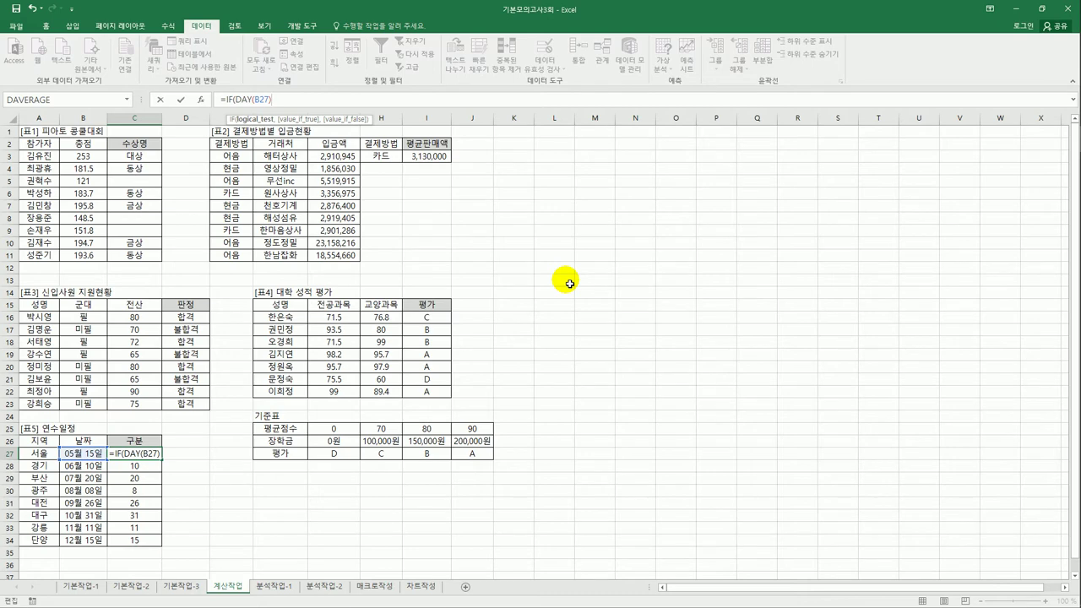
type("<=10")
type(",\"t")
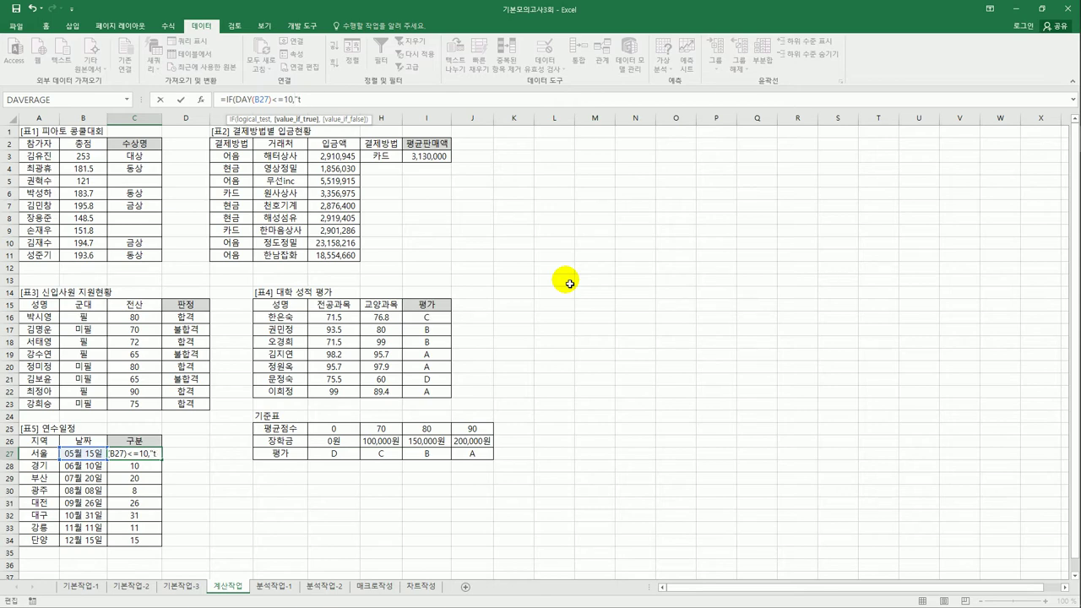
type("\"상ㅅ")
type("\",")
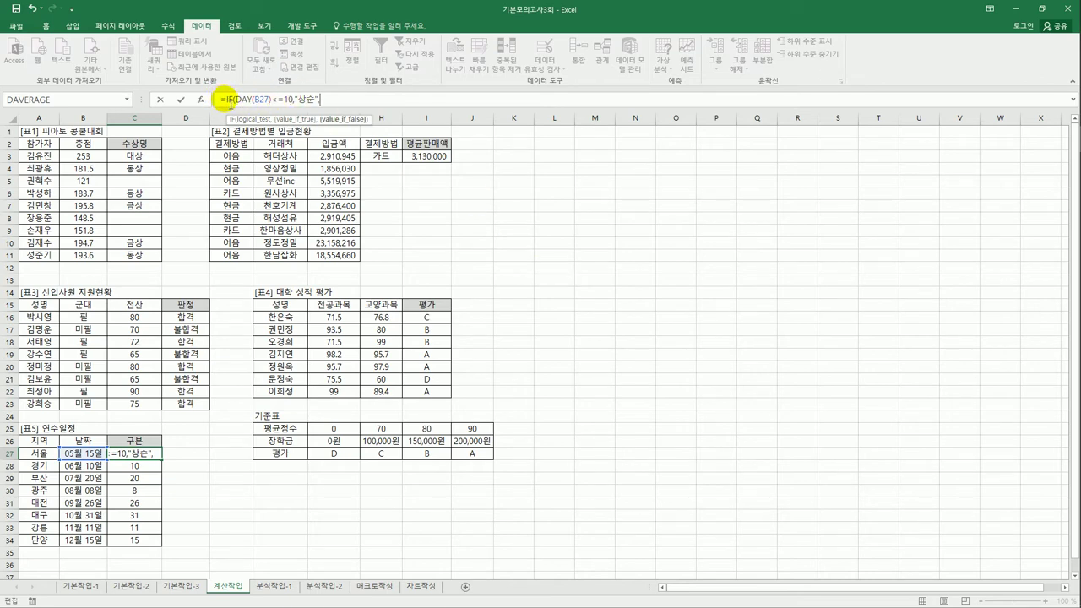
Nest a copy of the IF as the value if false in C27, with the condition <=20 and the result "중순".
left_click_drag(225, 101, 340, 107)
key("ctrl+c")
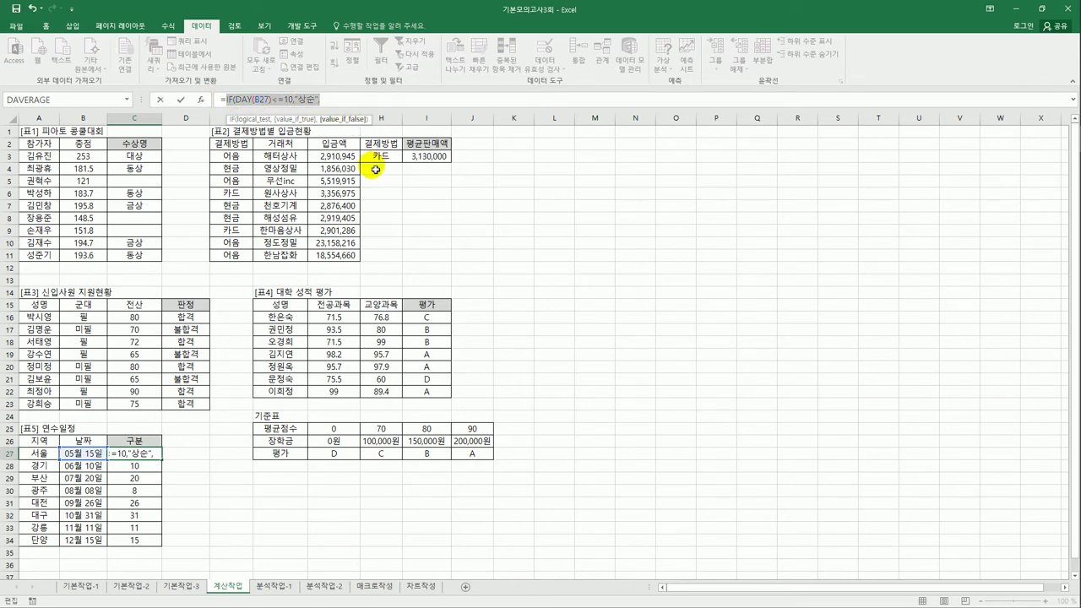
left_click(350, 105)
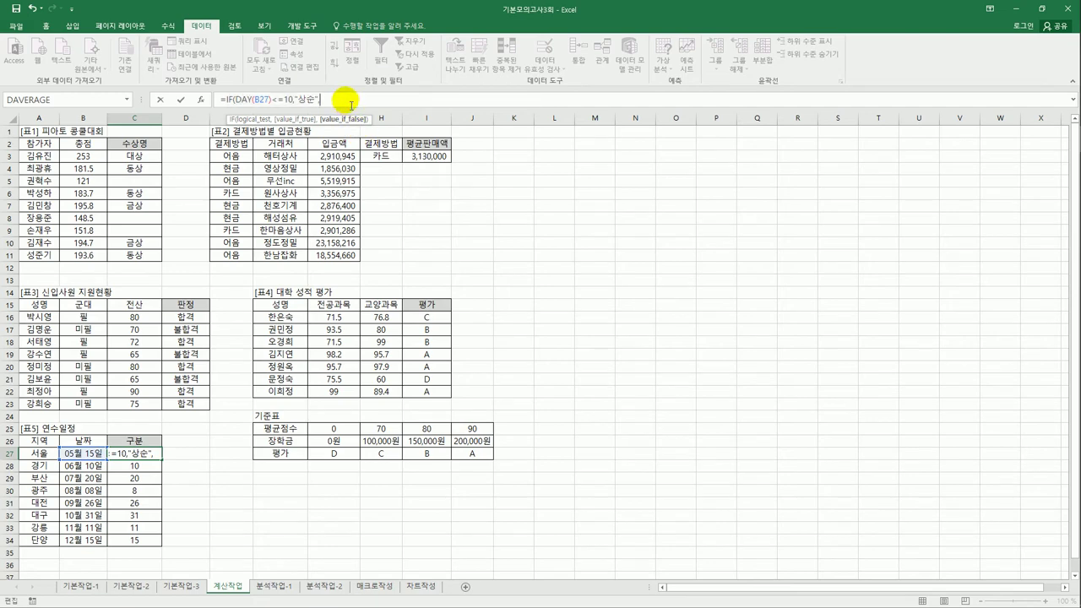
key("ctrl+v")
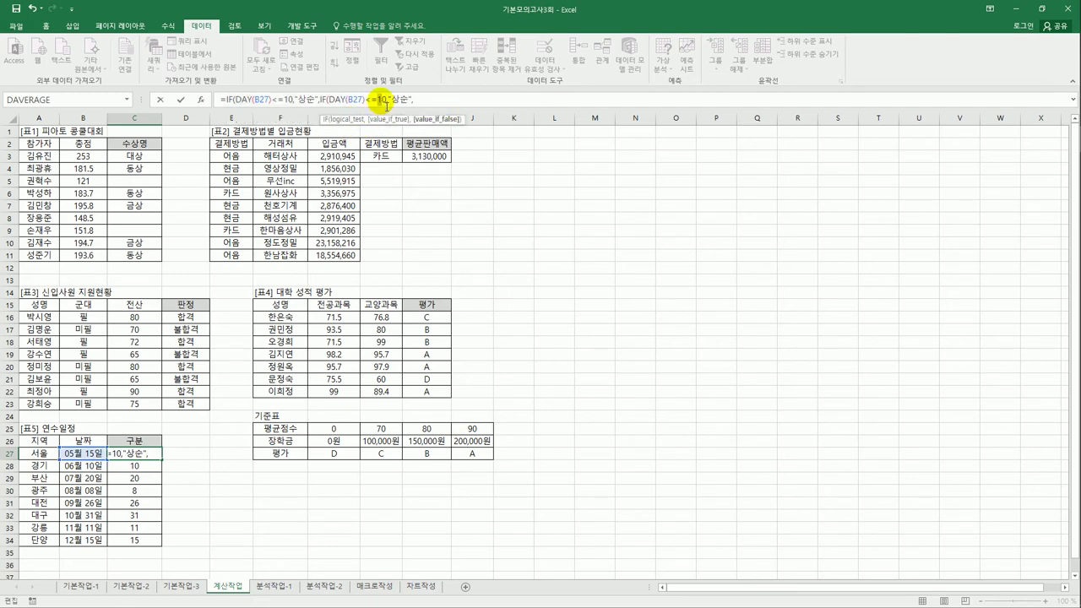
double_click(382, 100)
type("20")
left_click_drag(390, 99, 399, 100)
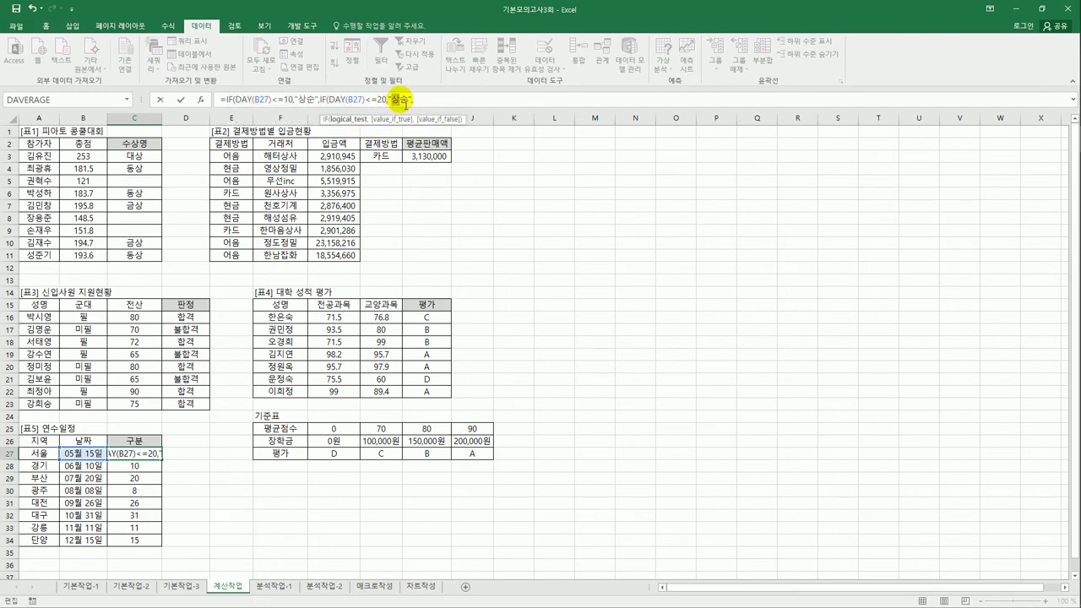
type("ㅈㅜㅇ")
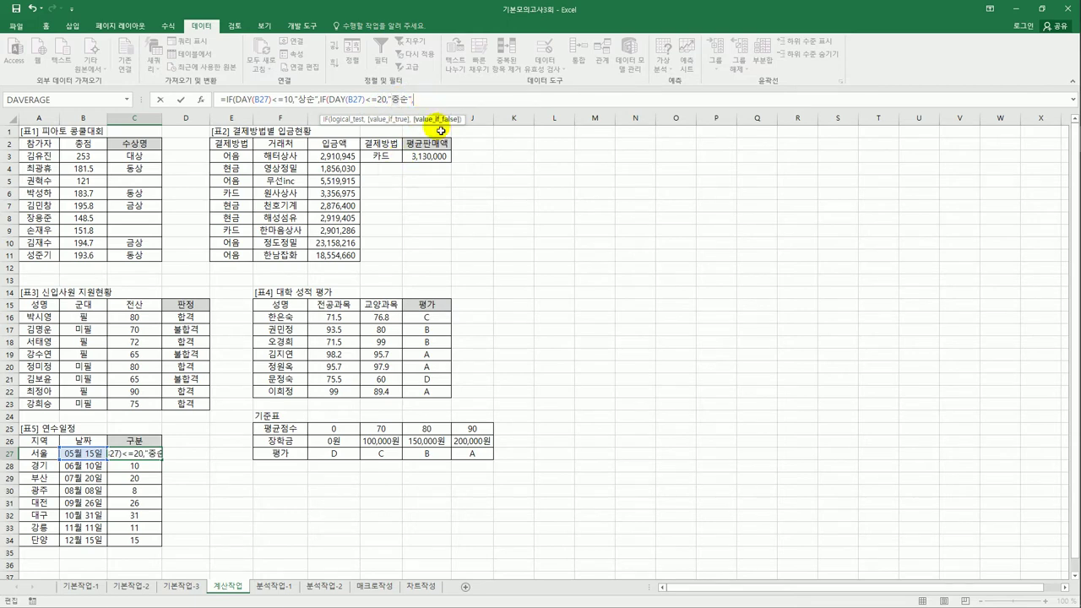
Complete the nested IF in C27 with "하순" as the final result and copy the formula down through C34.
type("\"하순\"")
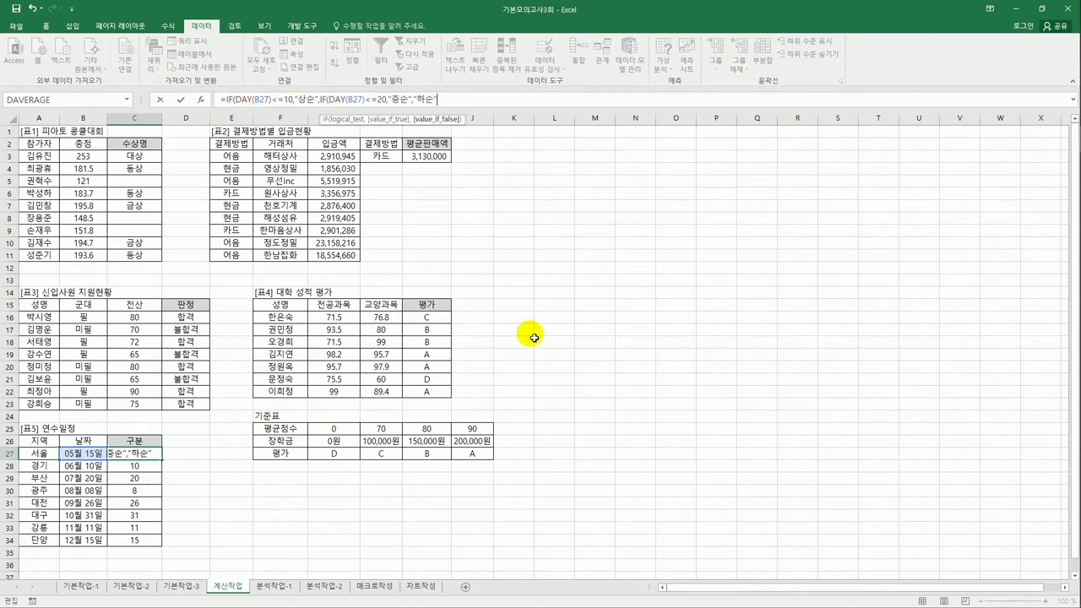
type(")")
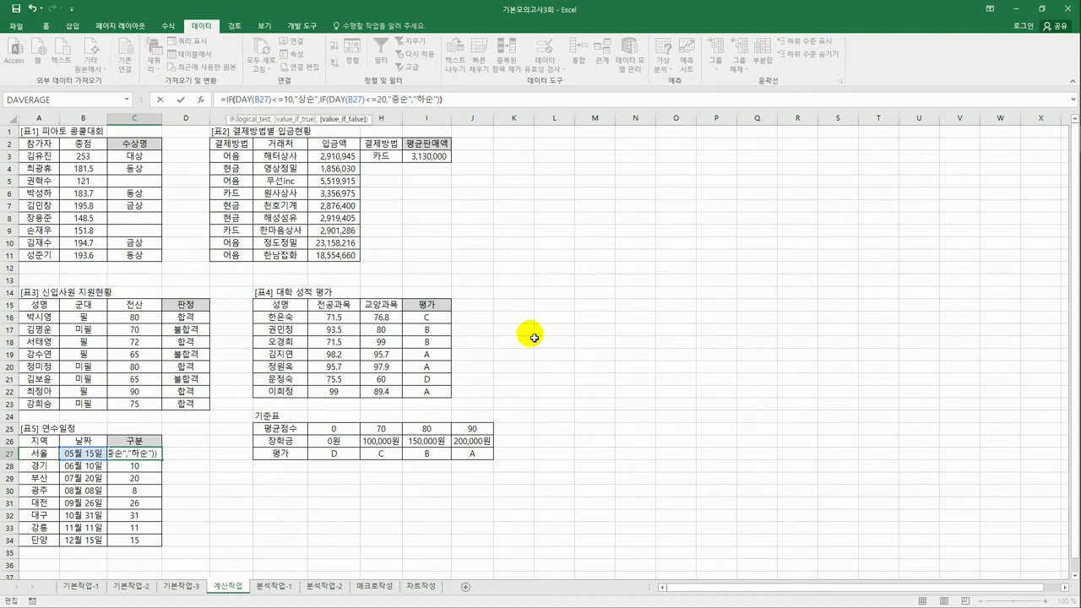
key("Return")
left_click(145, 455)
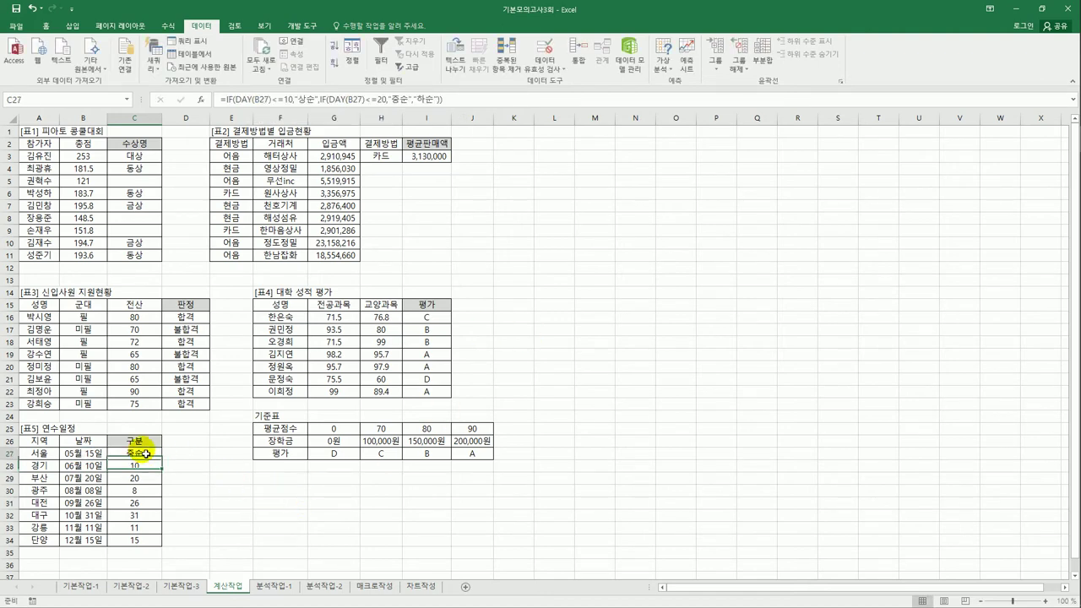
left_click_drag(161, 461, 161, 545)
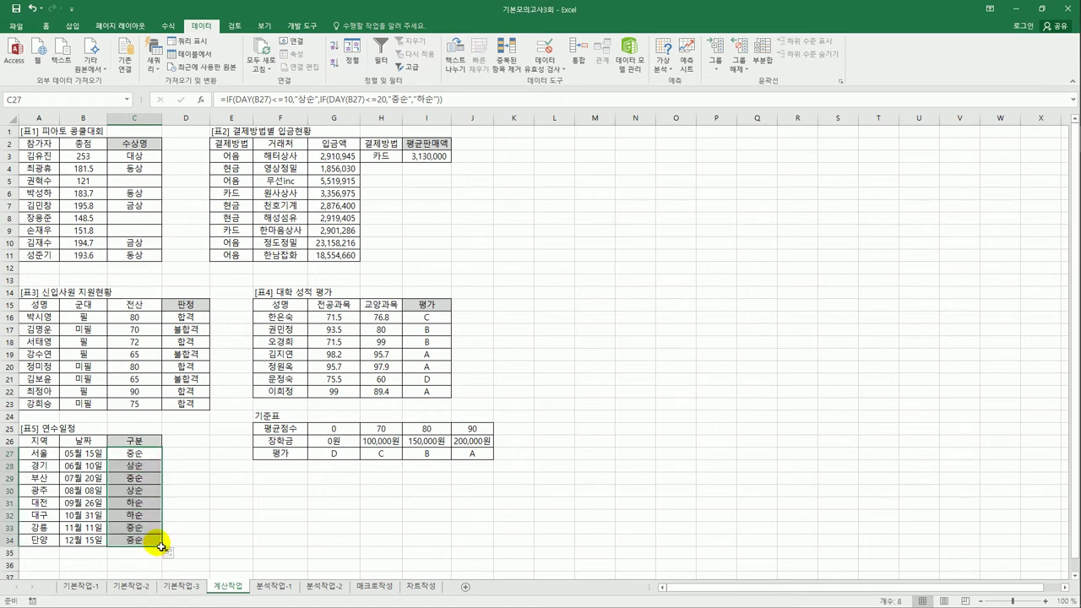
On the 분석작업-1 sheet, review the 차용금액 and 연이율 ranges and enter =C6 in C9.
left_click(275, 587)
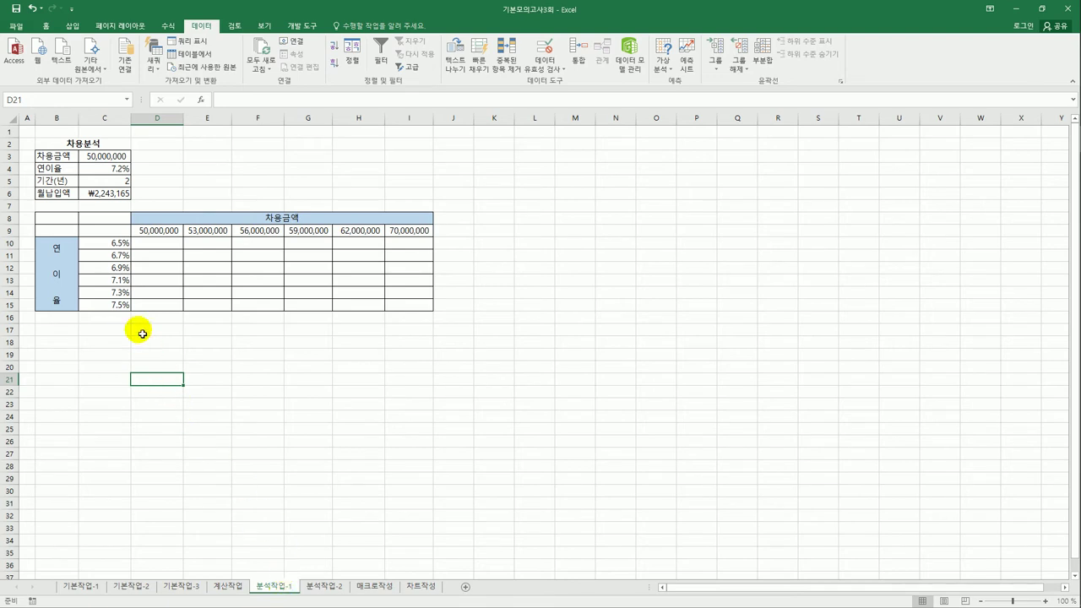
left_click(154, 236)
left_click_drag(153, 235, 393, 237)
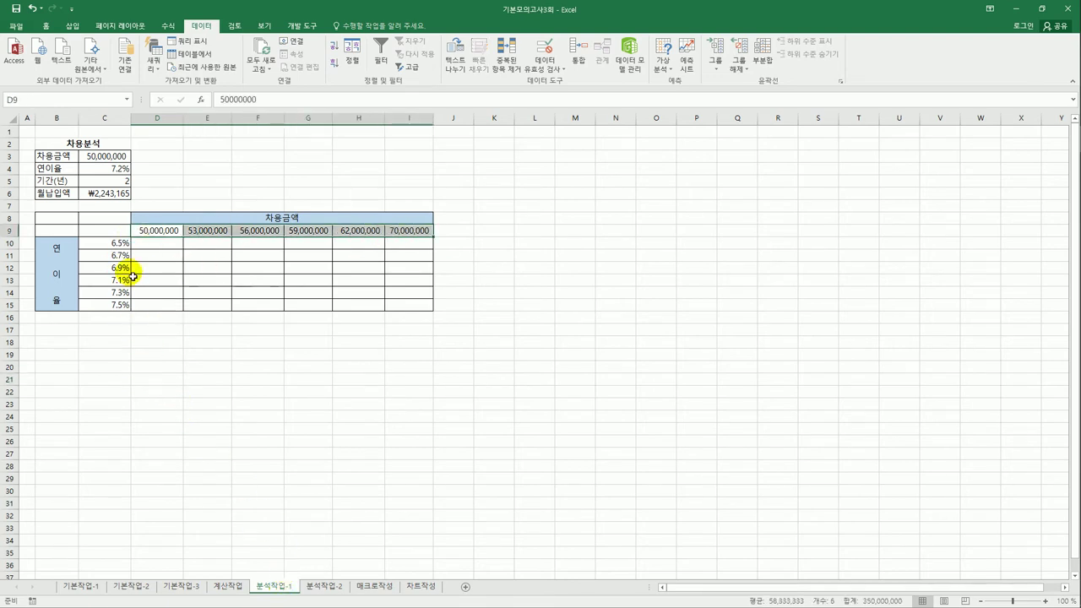
left_click_drag(112, 245, 123, 302)
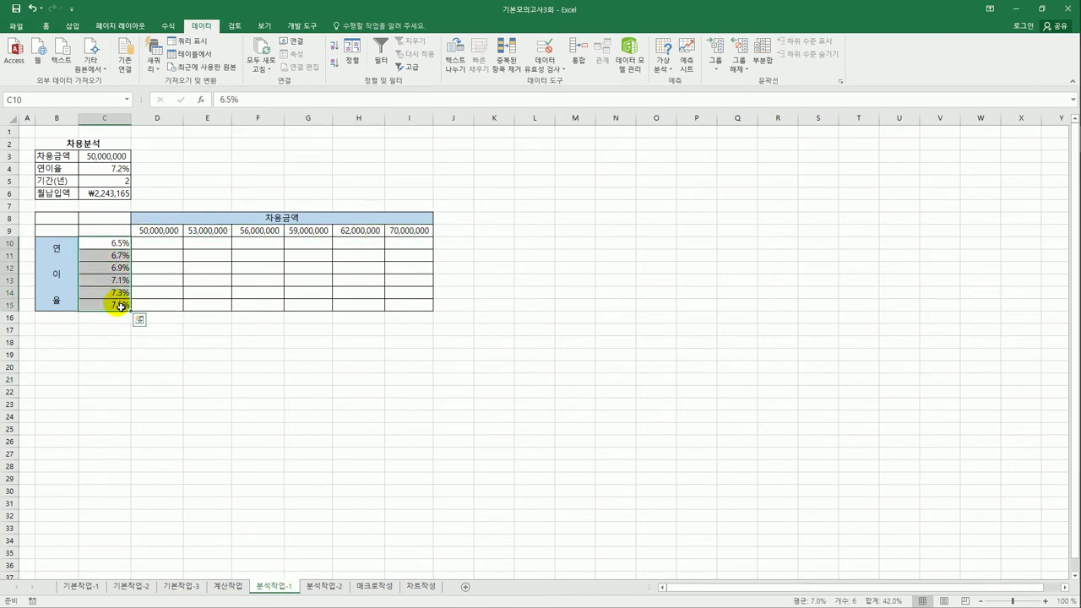
left_click(92, 230)
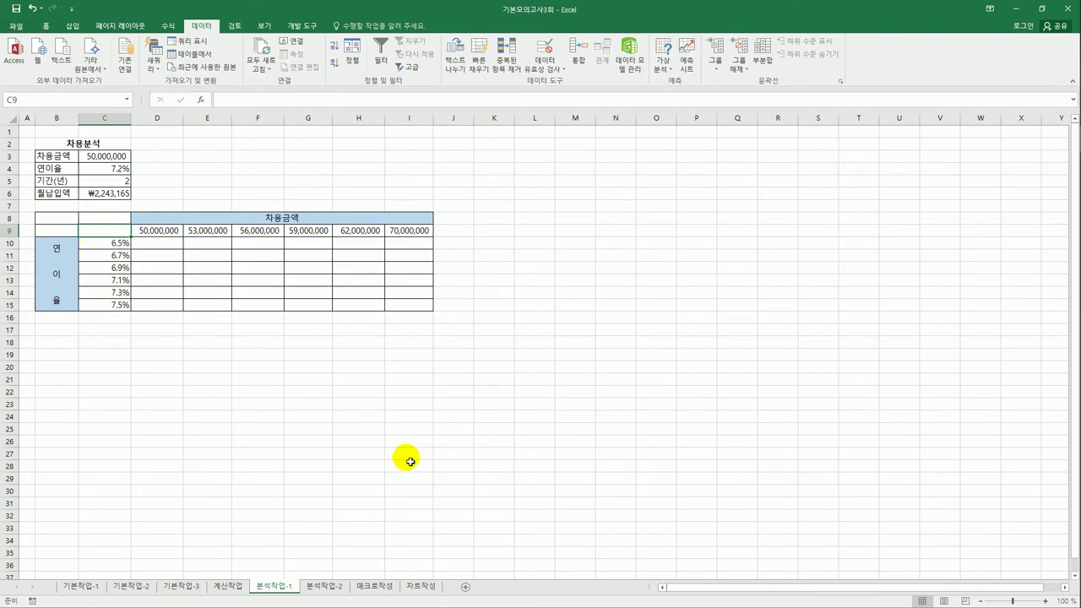
type("=")
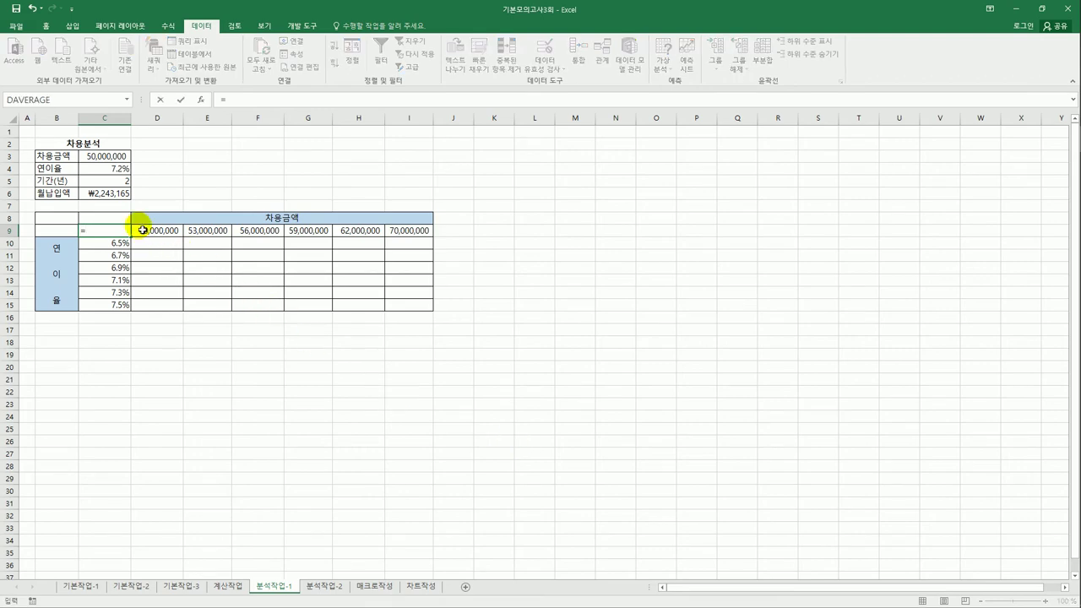
left_click(112, 195)
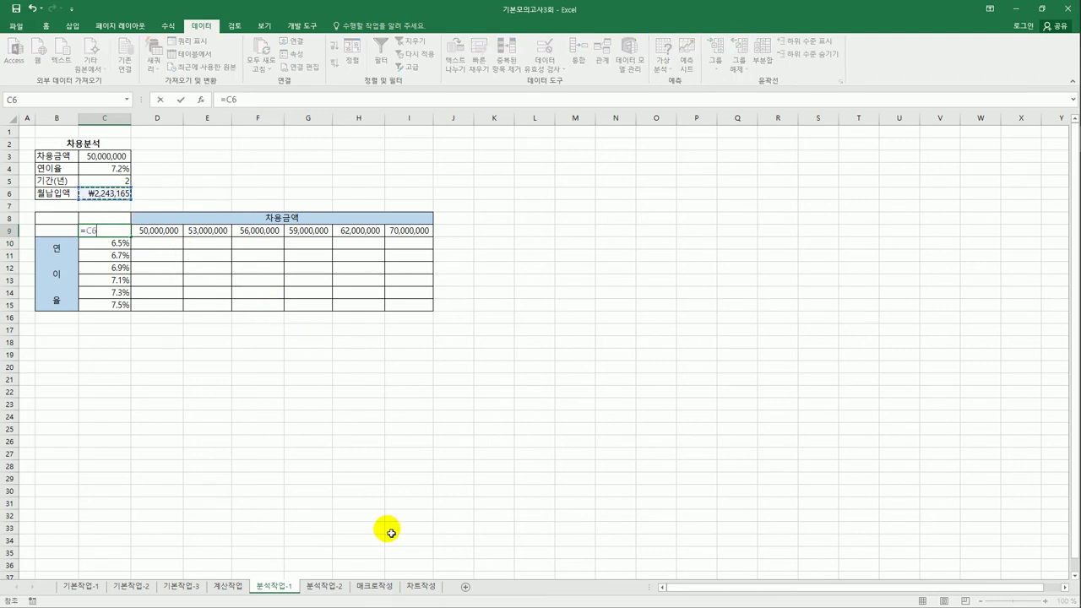
key("Return")
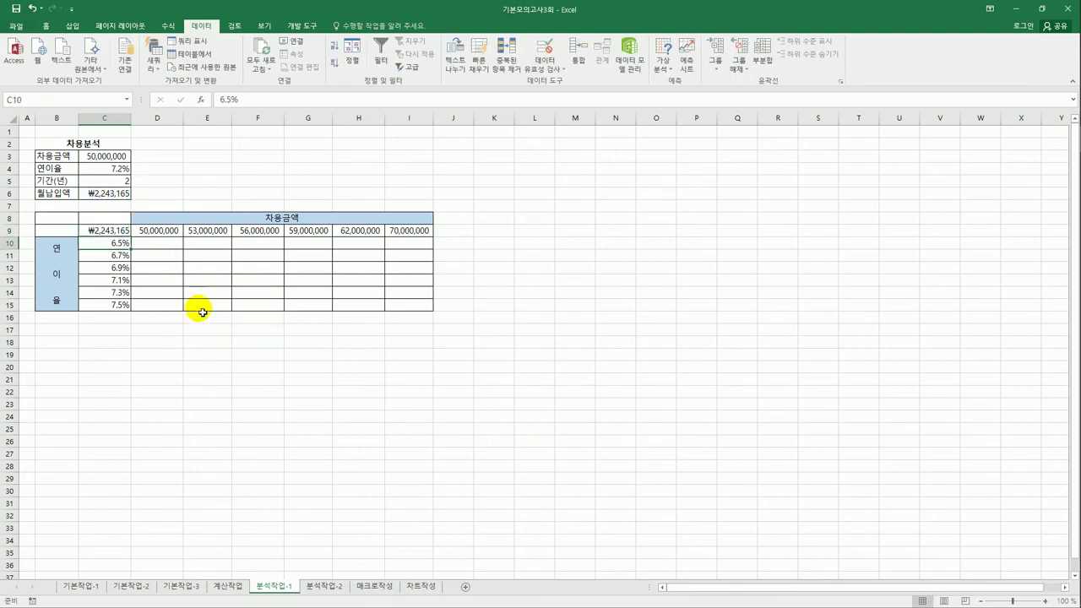
Create a what-if data table over C9:I15 with row input cell $C$3 and column input cell $C$4.
mouse_move(106, 231)
left_mouse_down()
mouse_move(381, 280)
mouse_move(417, 306)
left_mouse_up()
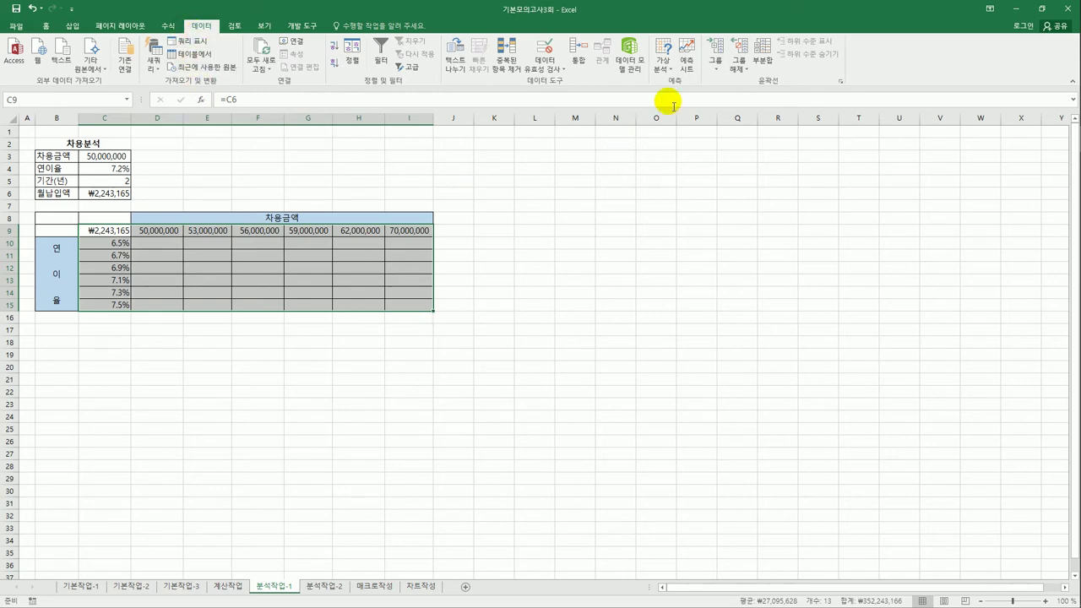
left_click(666, 71)
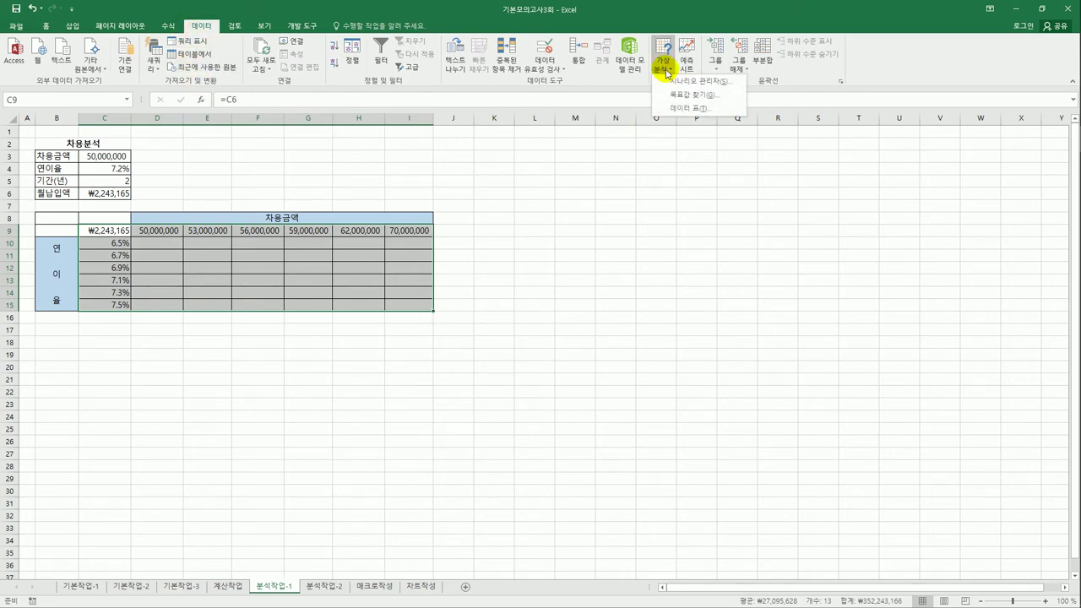
left_click(680, 107)
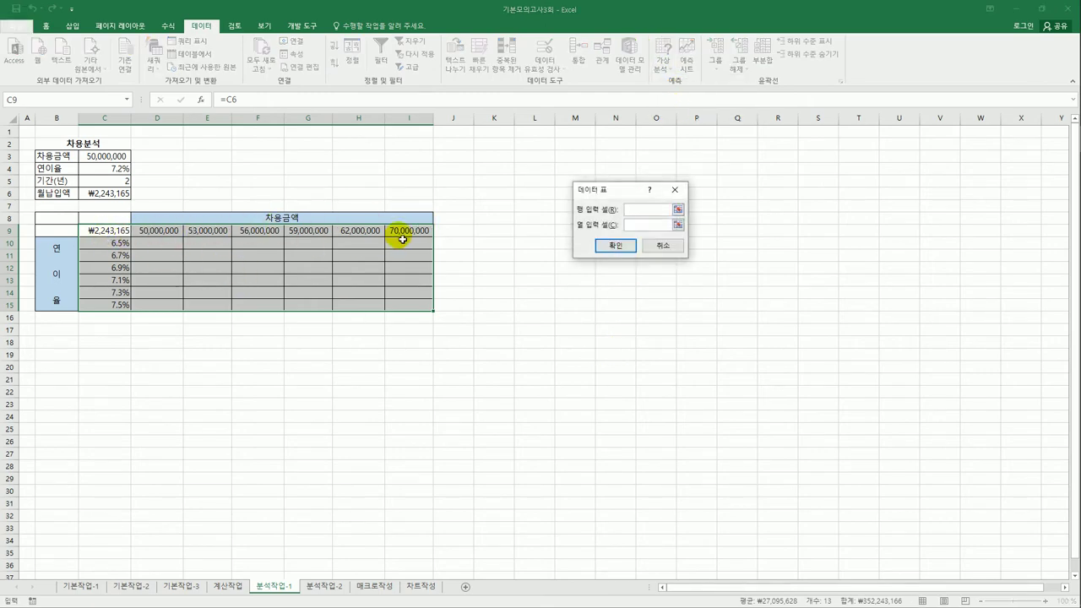
left_click(100, 157)
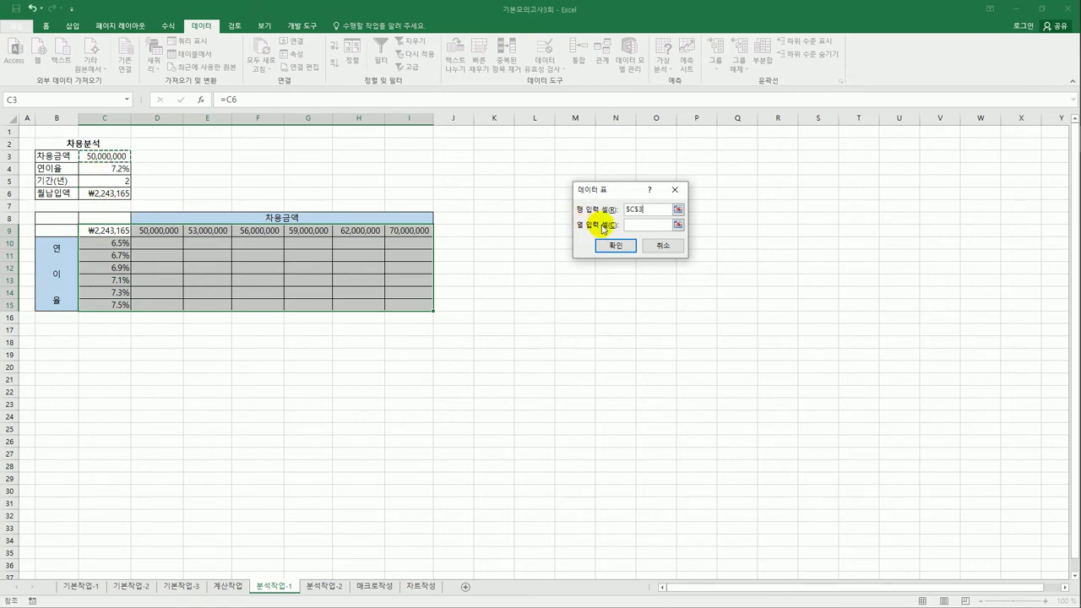
left_click(638, 225)
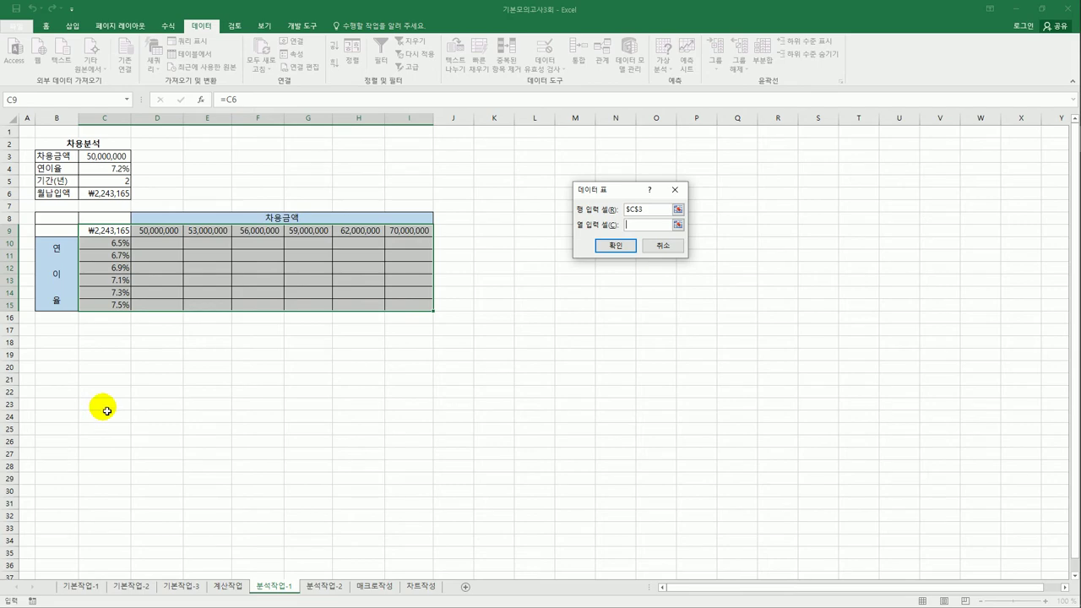
left_click(107, 168)
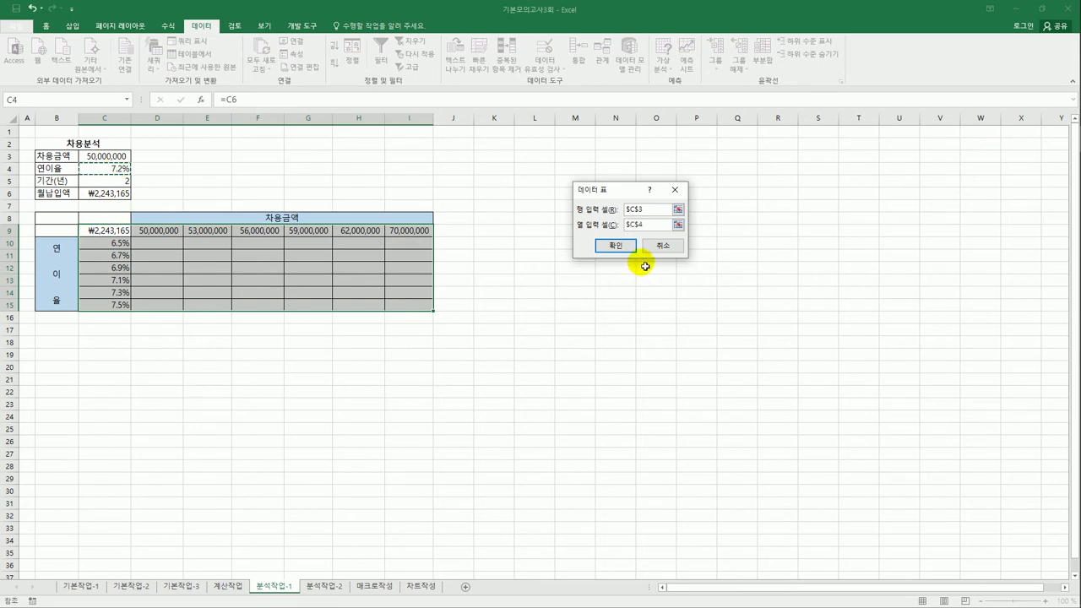
left_click(626, 246)
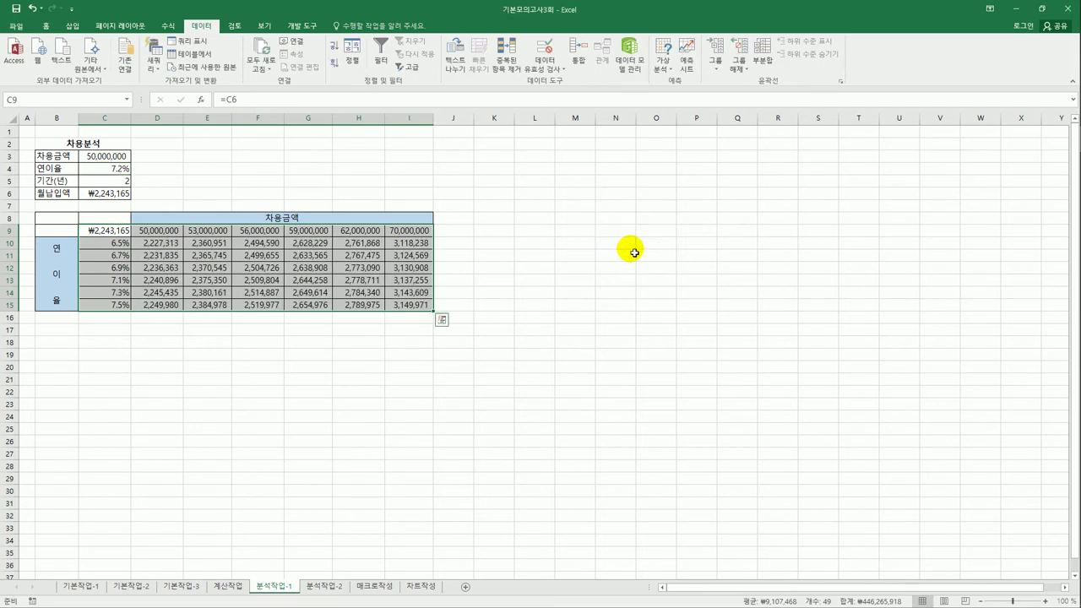
left_click(593, 364)
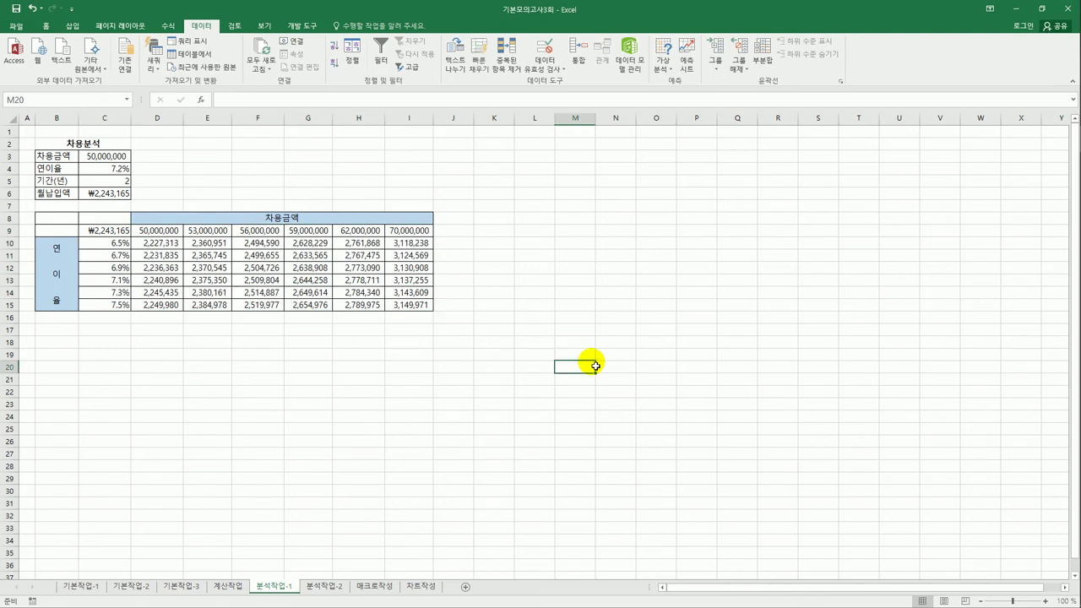
On the 분석작업-2 sheet, run Goal Seek so the average 순이익 in I9 becomes 98000 by changing $C$11, and keep the result.
left_click(308, 587)
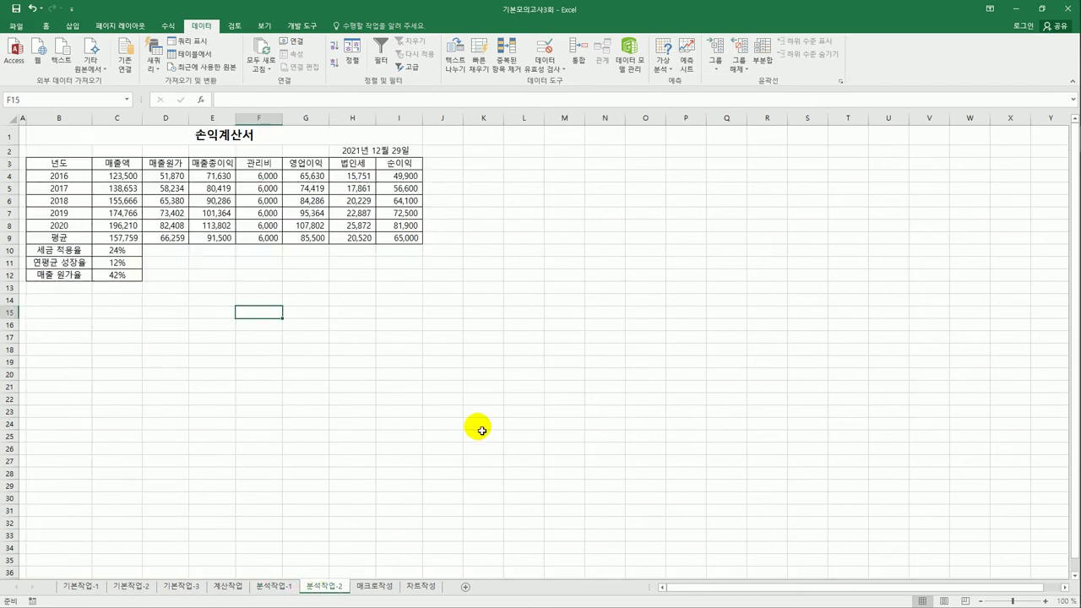
left_click(407, 245)
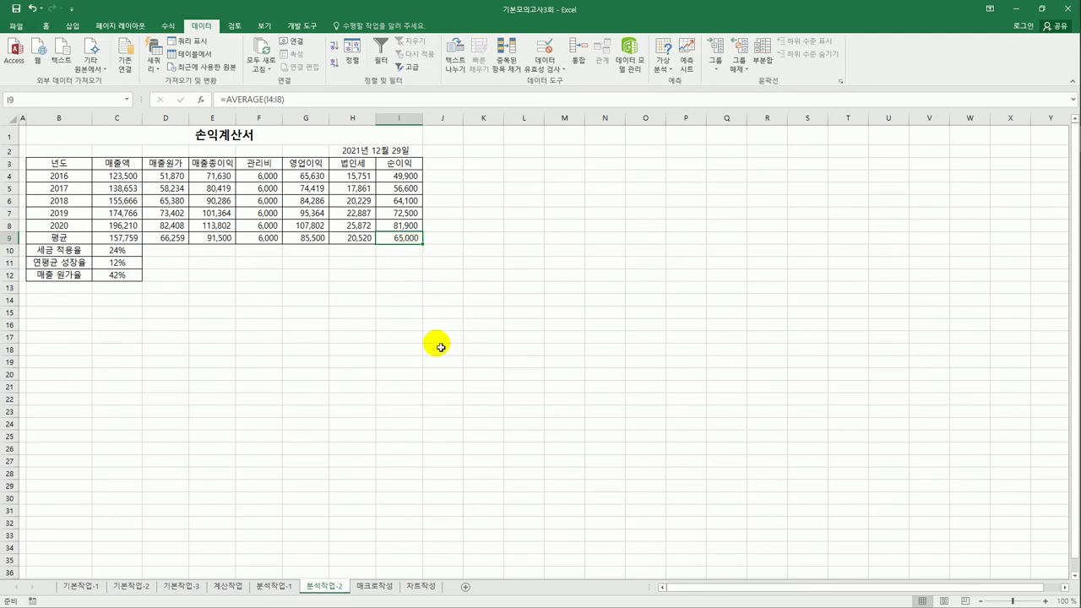
left_click(120, 267)
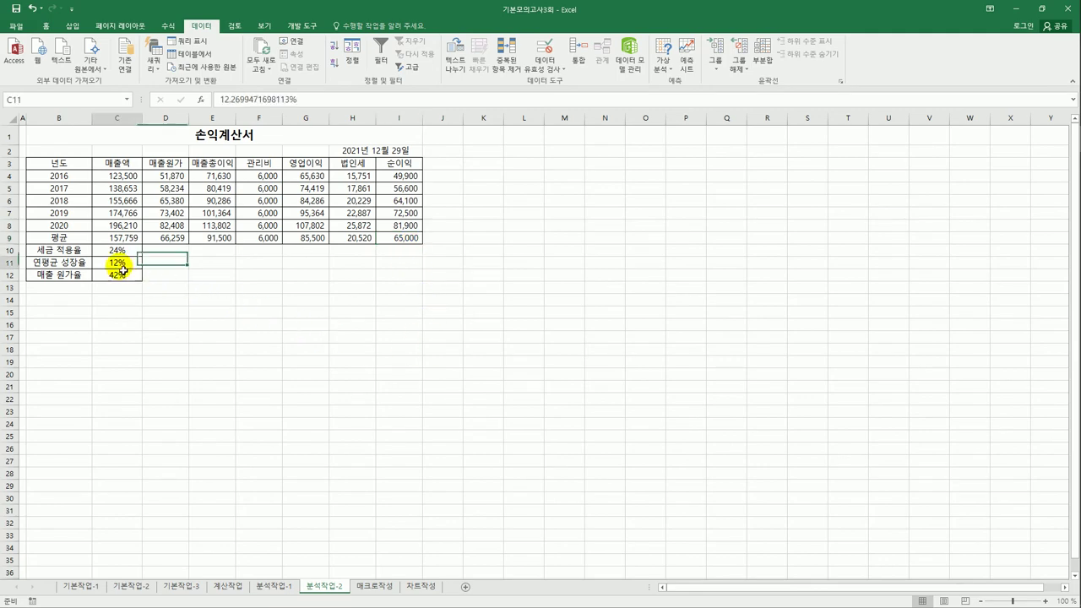
left_click(391, 239)
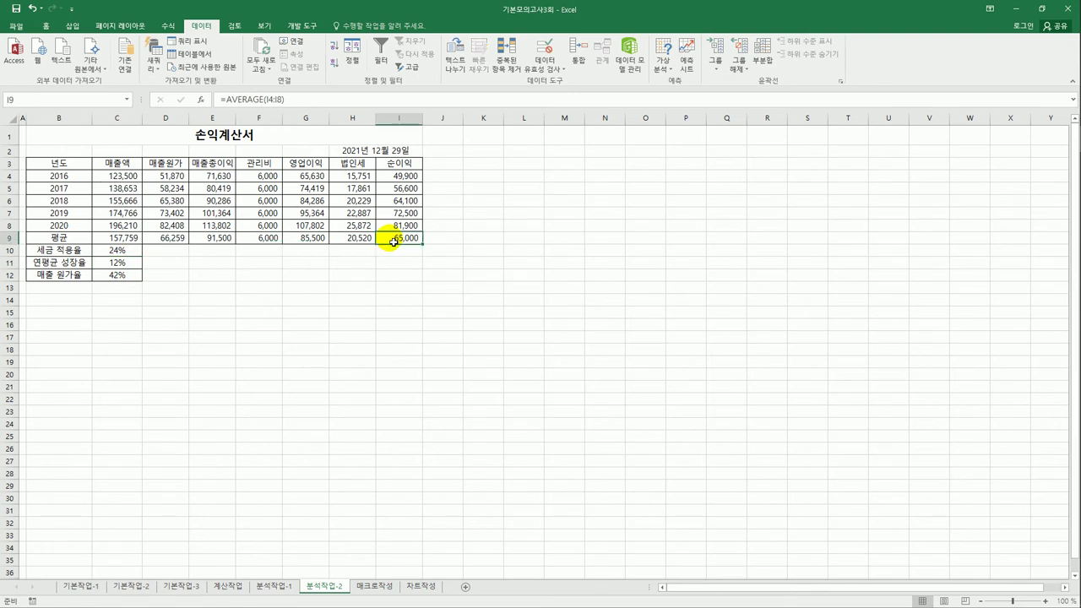
left_click(667, 69)
left_click(671, 91)
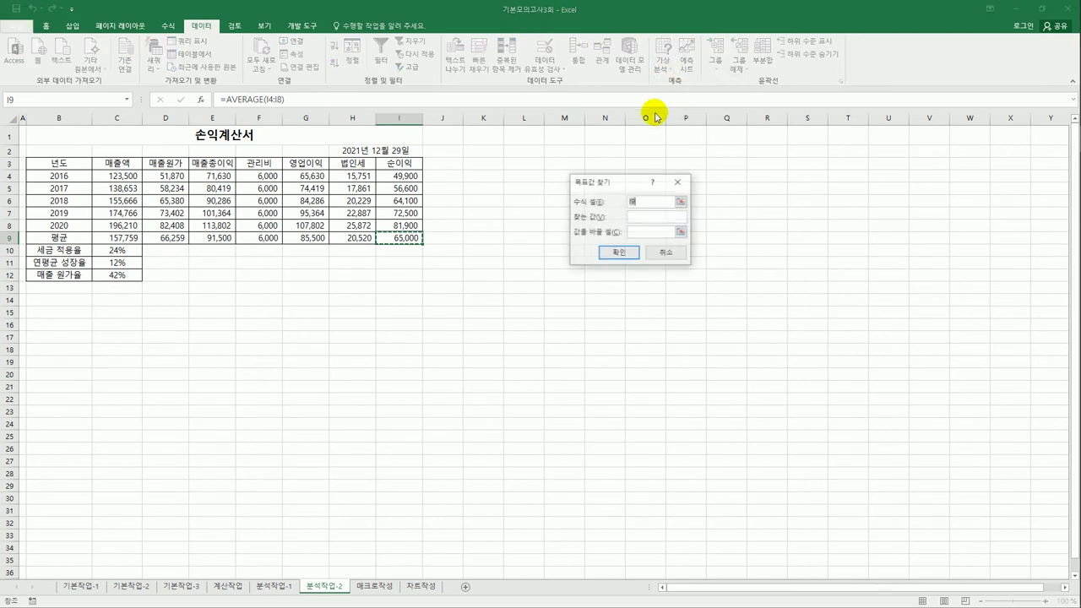
left_click_drag(600, 183, 493, 192)
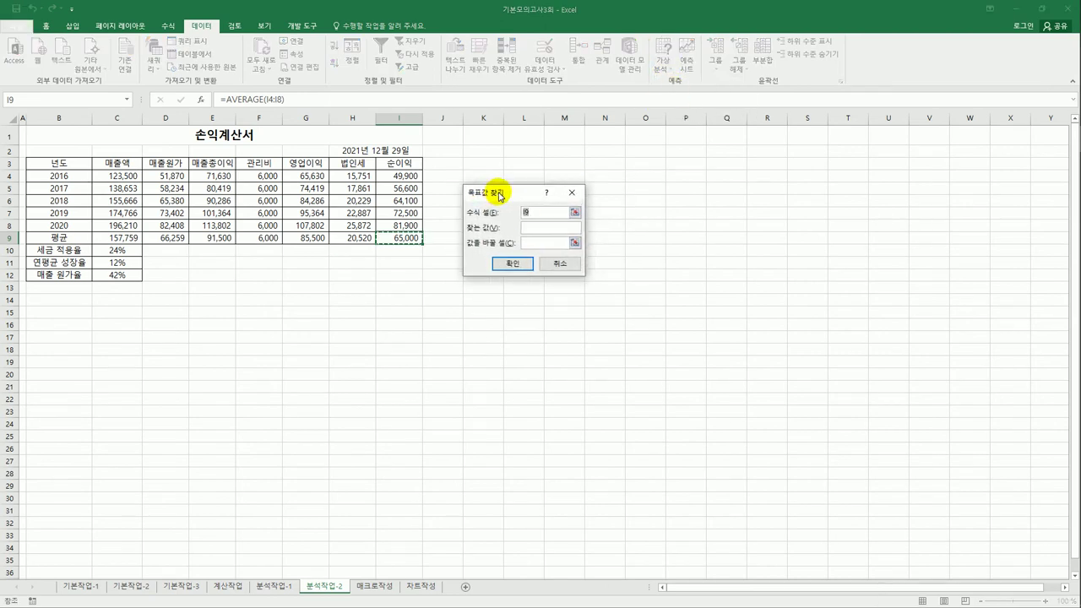
left_click(539, 229)
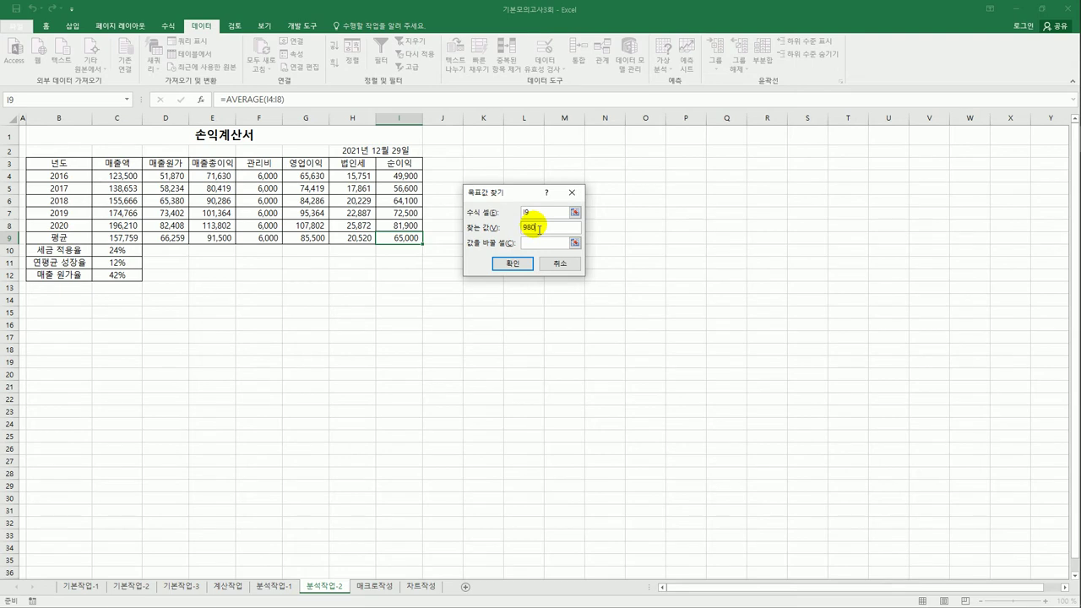
type("98000")
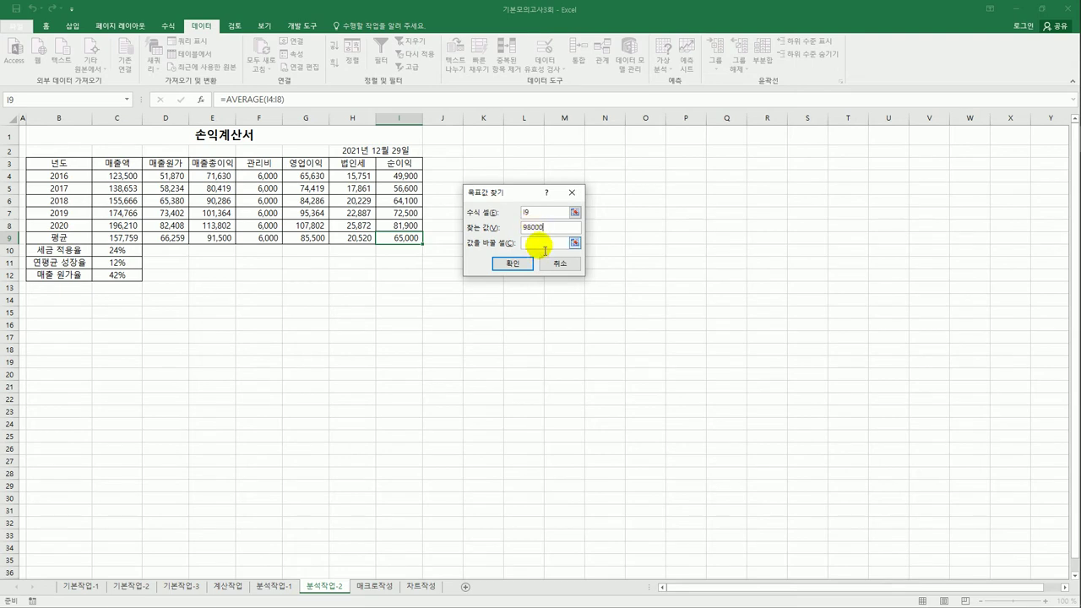
left_click(537, 244)
left_click(114, 261)
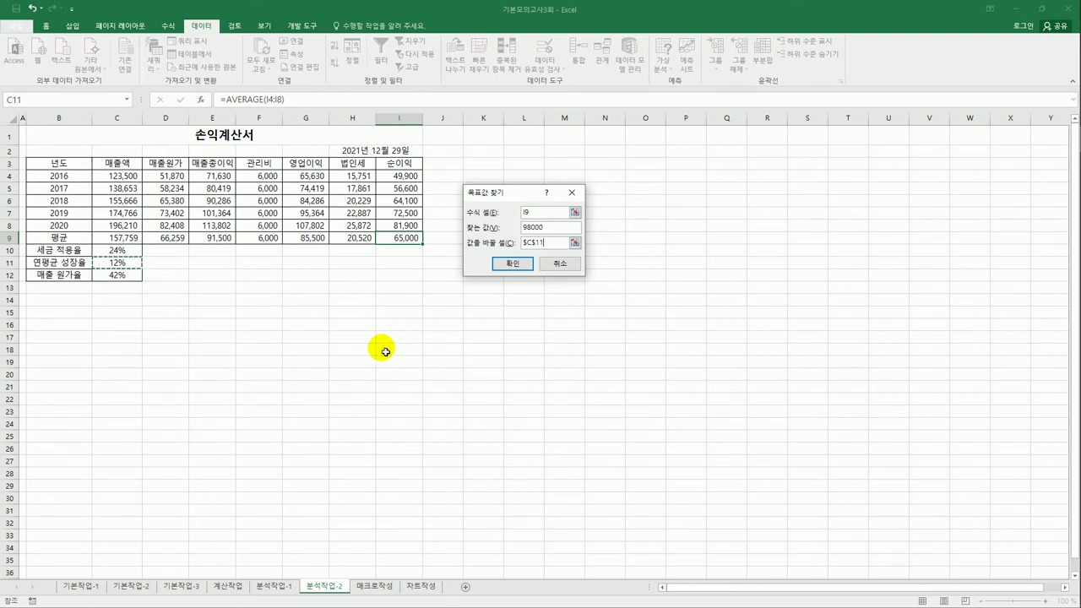
left_click(517, 264)
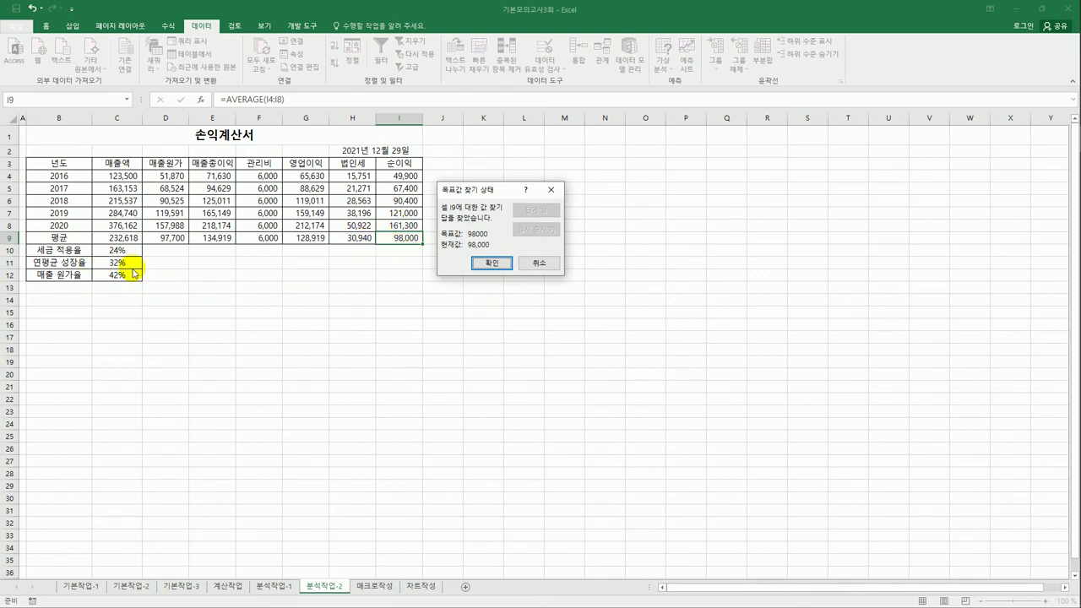
left_click(490, 265)
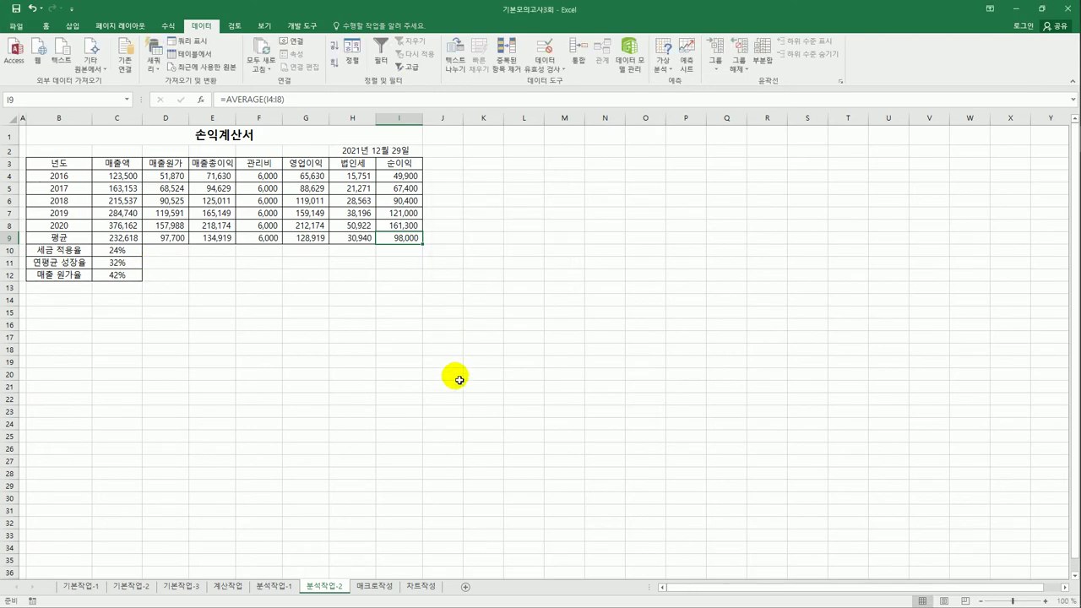
On the 매크로작성 sheet, start recording a macro named 자동합계 stored in the current workbook.
left_click(376, 585)
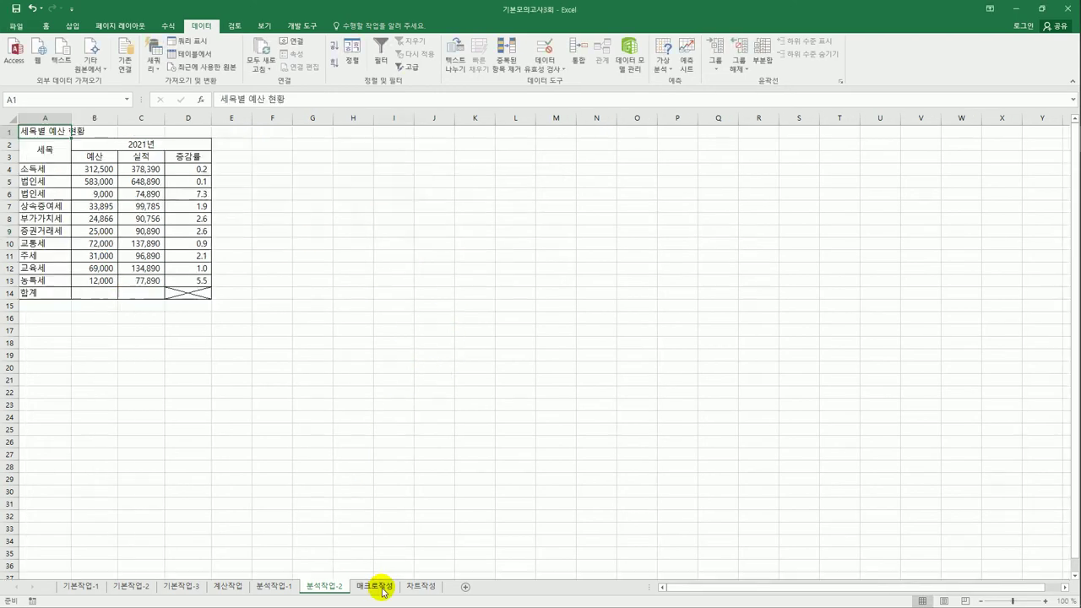
left_click(521, 452)
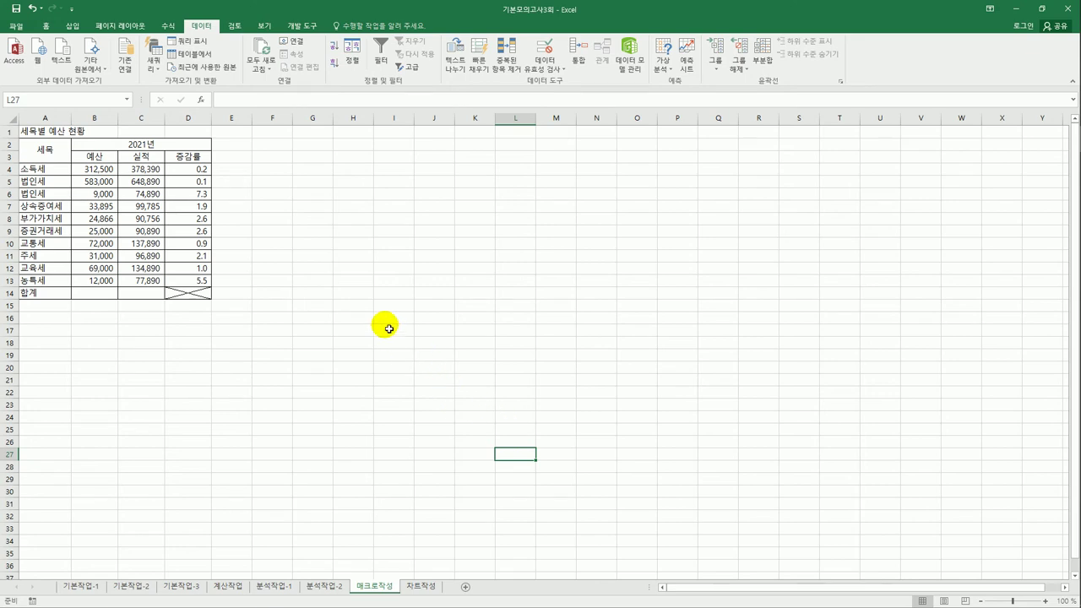
left_click(341, 269)
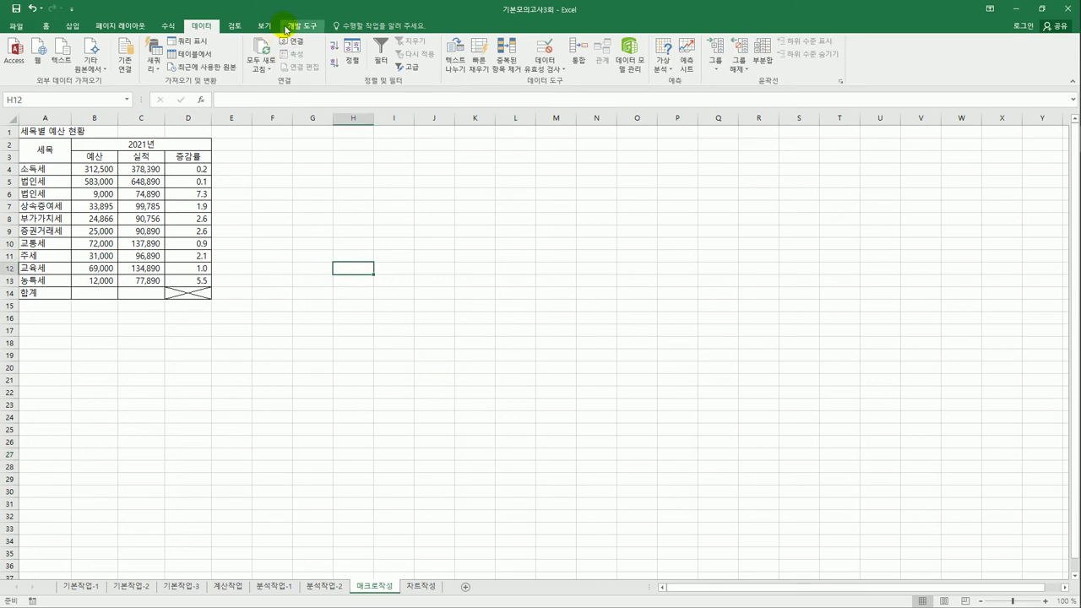
left_click(392, 271)
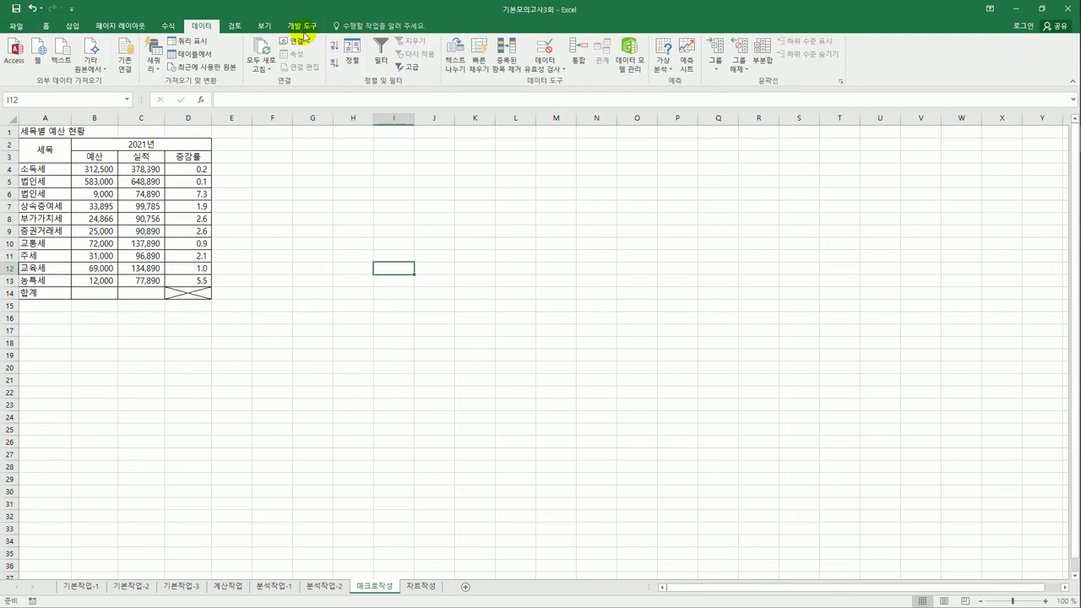
left_click(302, 26)
left_click(72, 40)
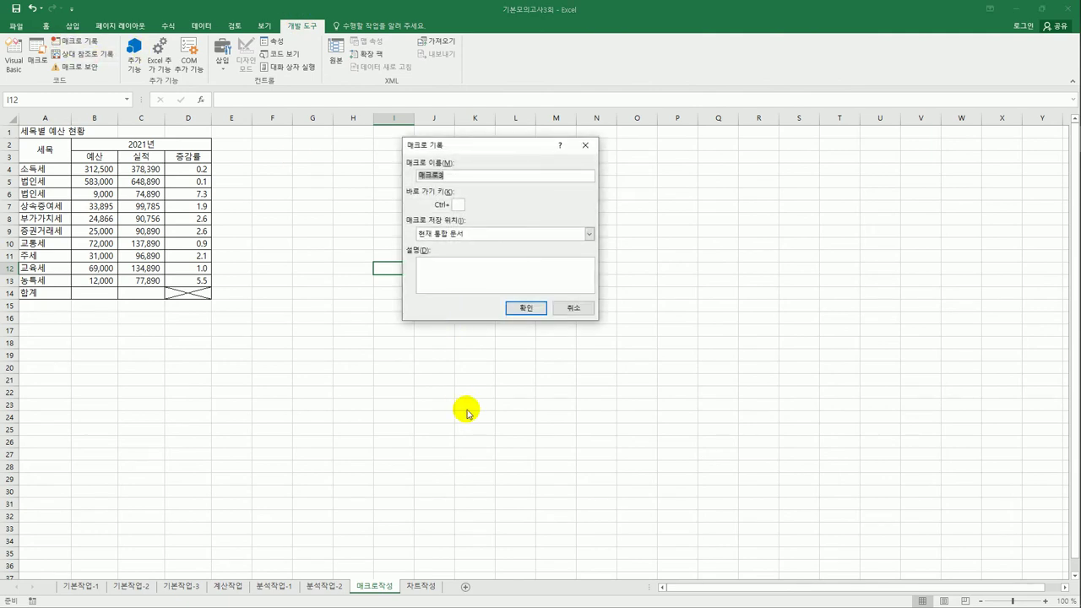
type("장오")
left_click(525, 307)
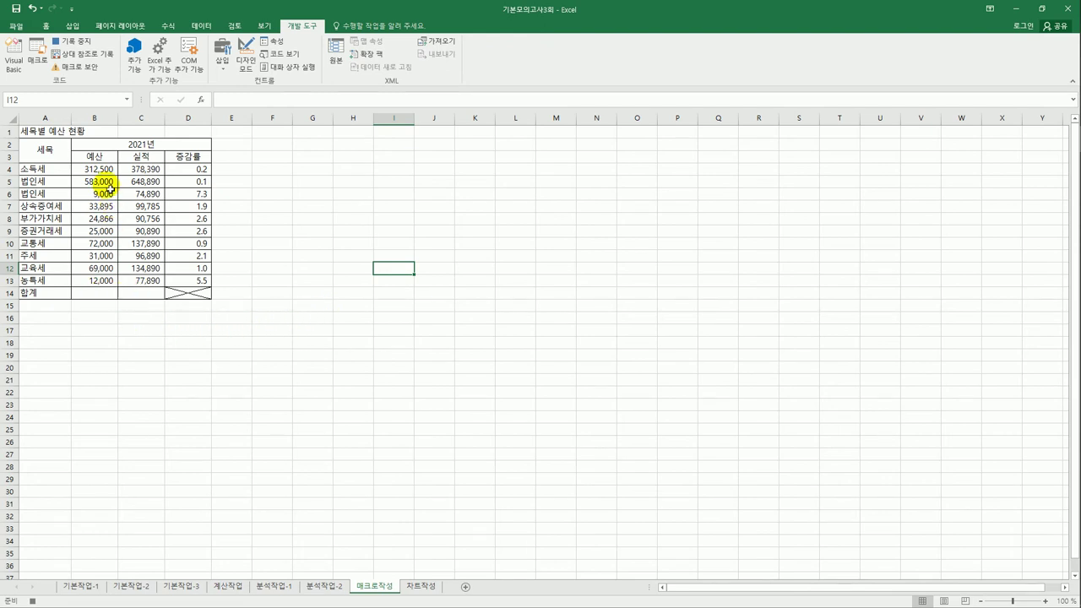
Record AutoSum on B4:C14 to fill the 합계 row, and stop the macro recording.
left_click_drag(99, 170, 140, 302)
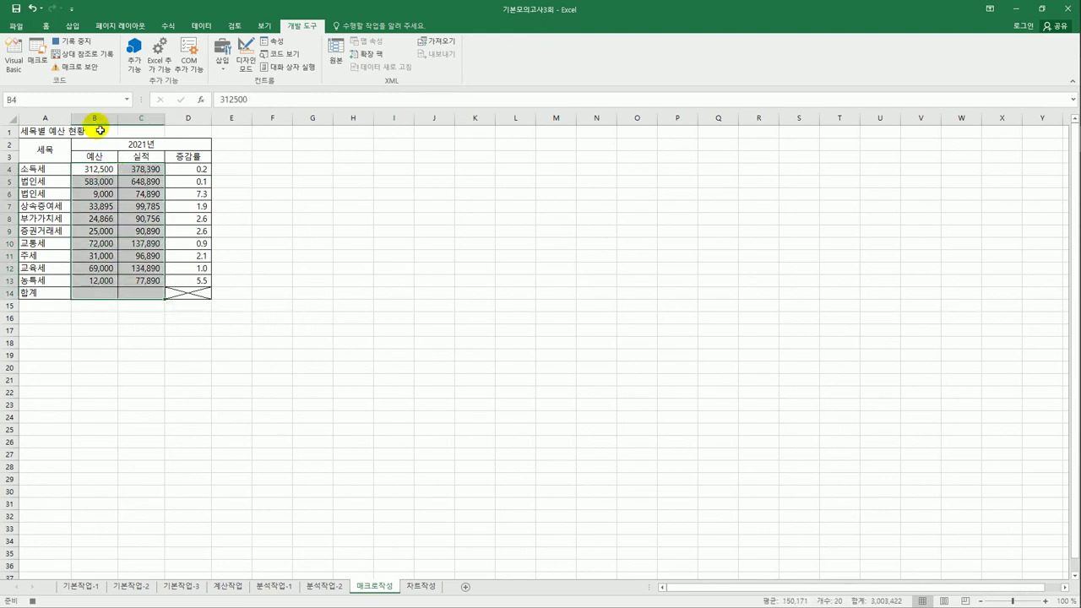
left_click(166, 25)
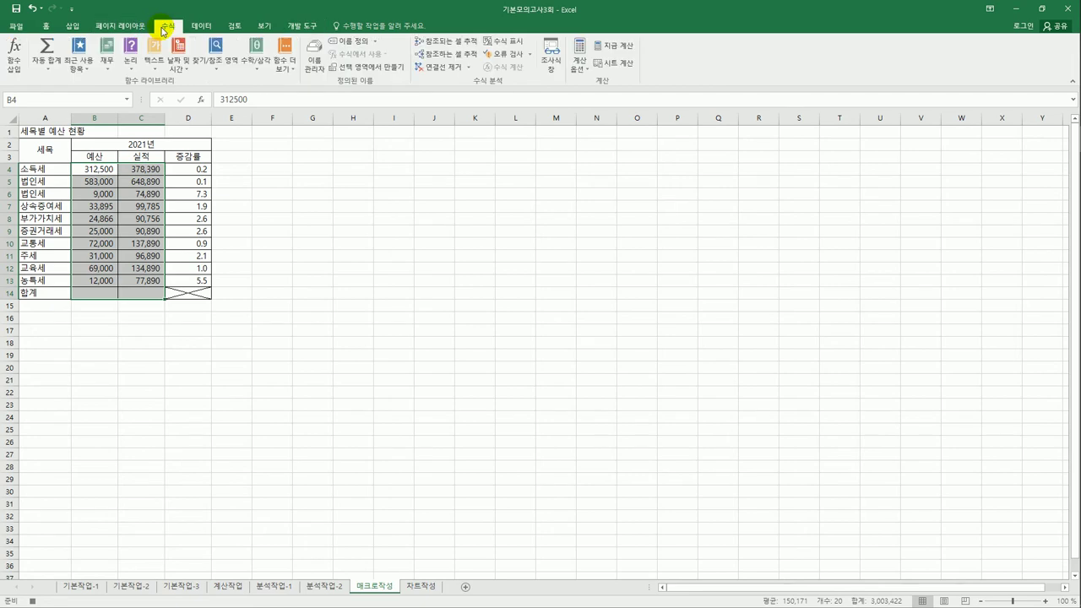
left_click(46, 47)
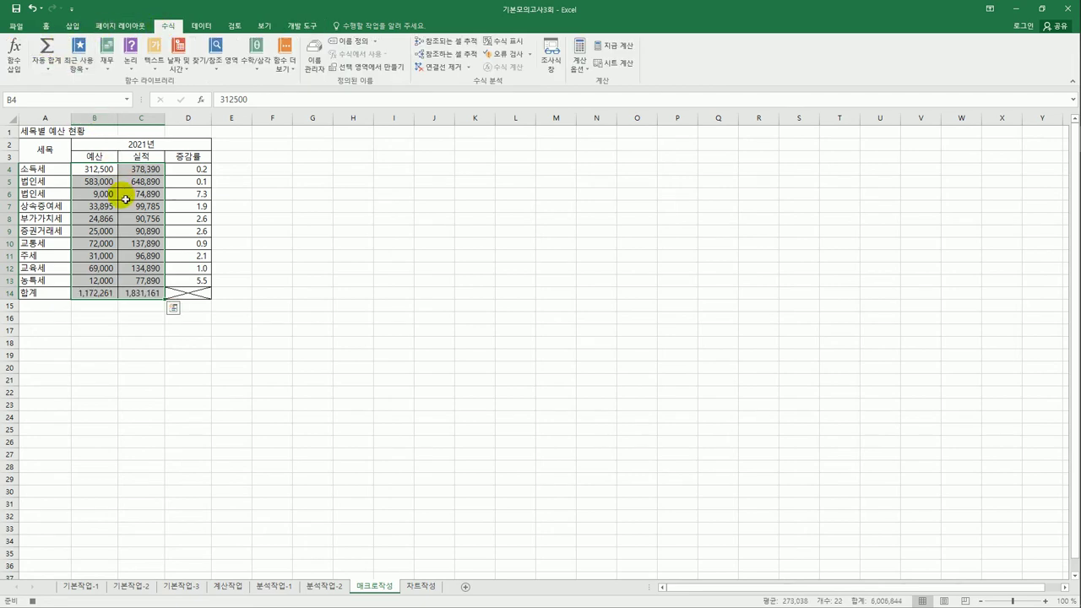
left_click(144, 294)
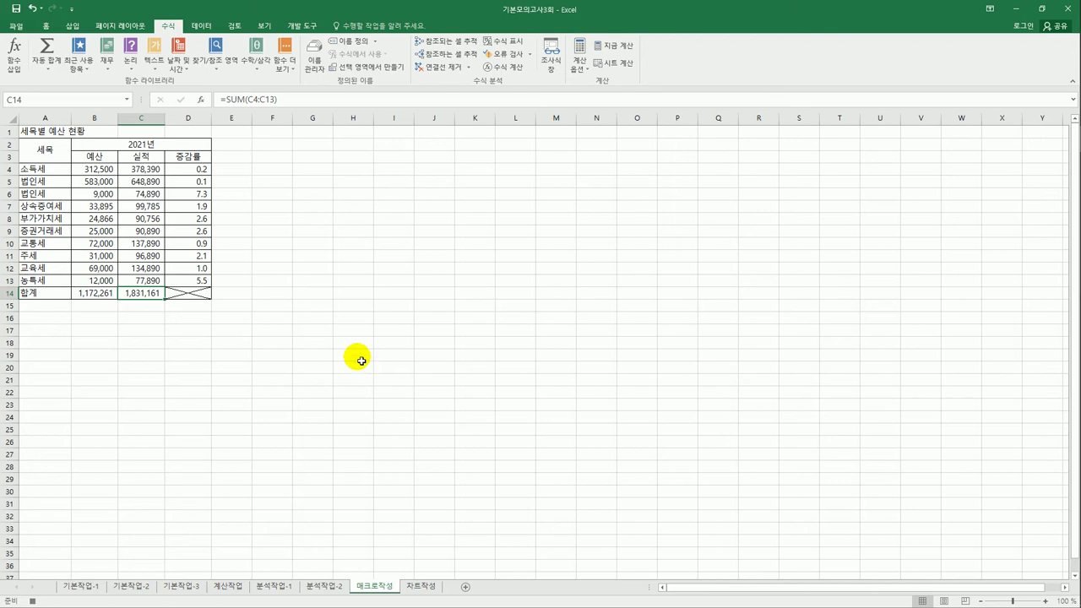
left_click(302, 28)
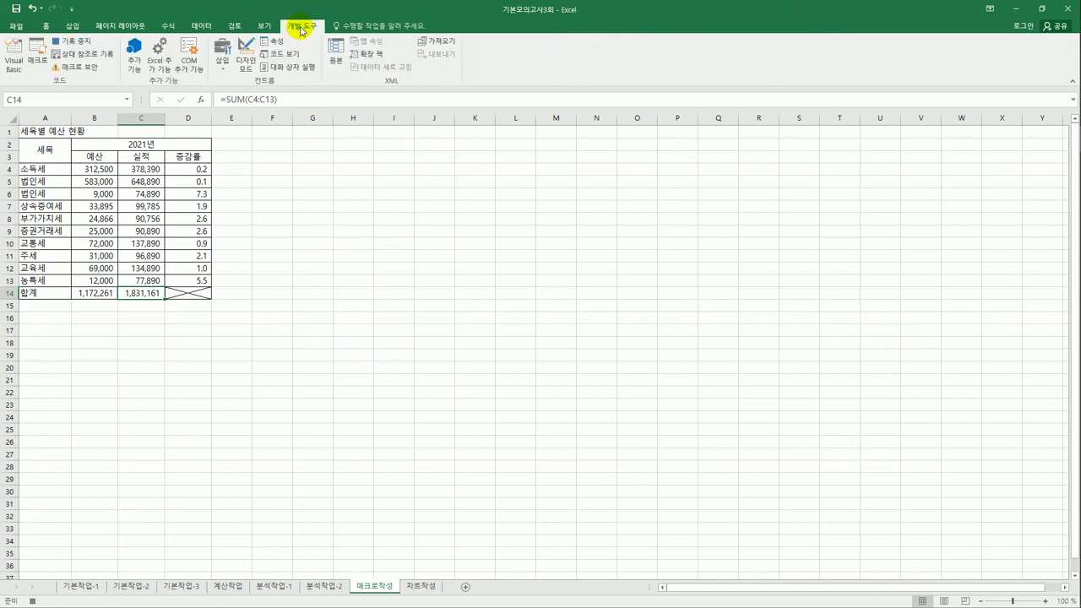
left_click(72, 40)
left_click(448, 356)
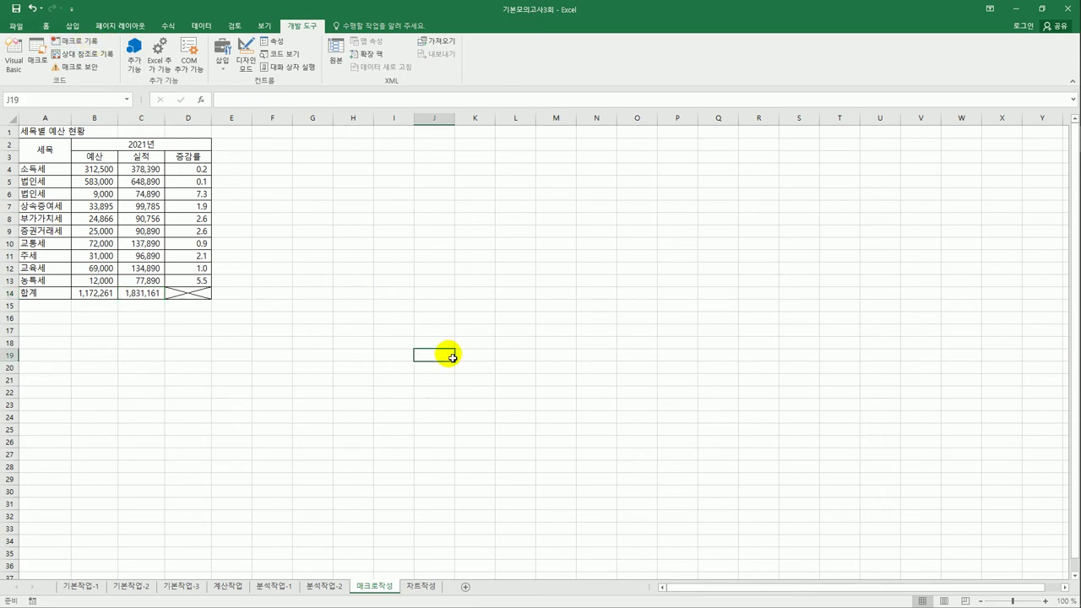
Insert a form control button over F4:F5, assign the 자동합계 macro to it and label it 자동합계.
left_click(222, 71)
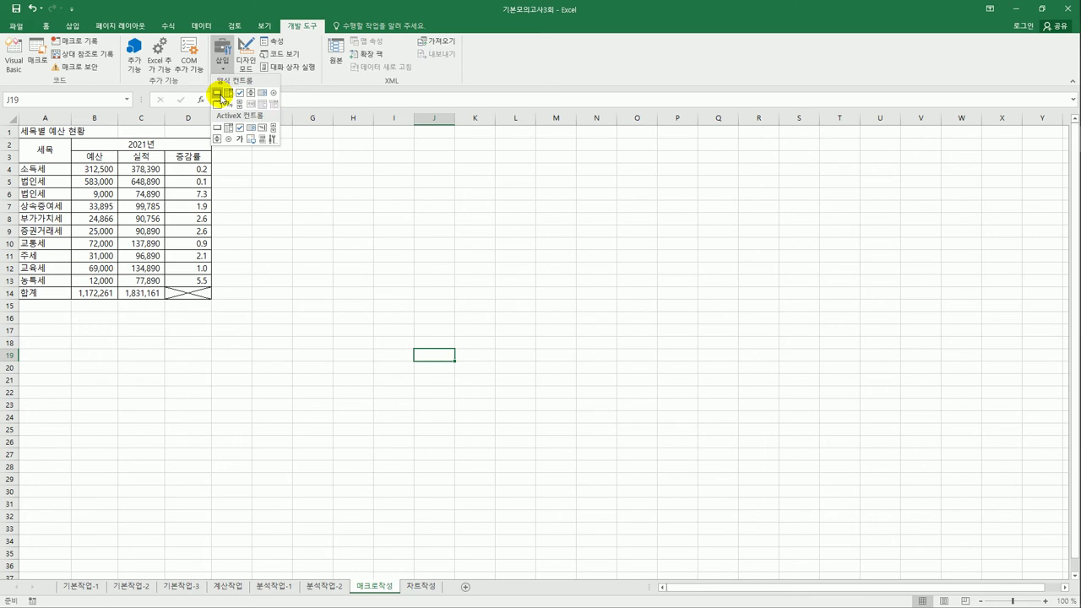
left_click(221, 95)
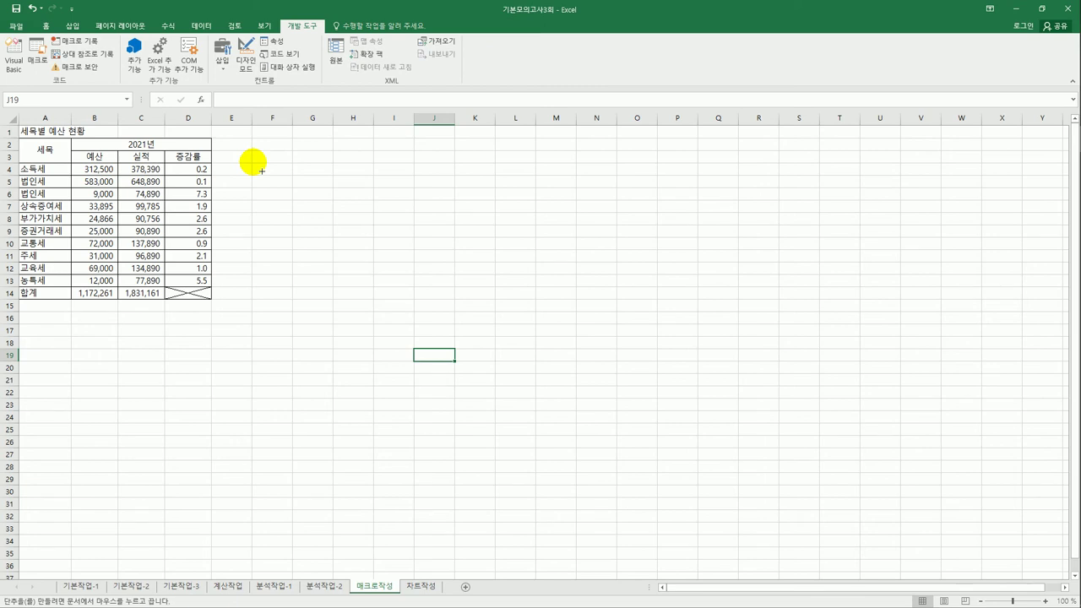
left_click_drag(252, 161, 294, 194)
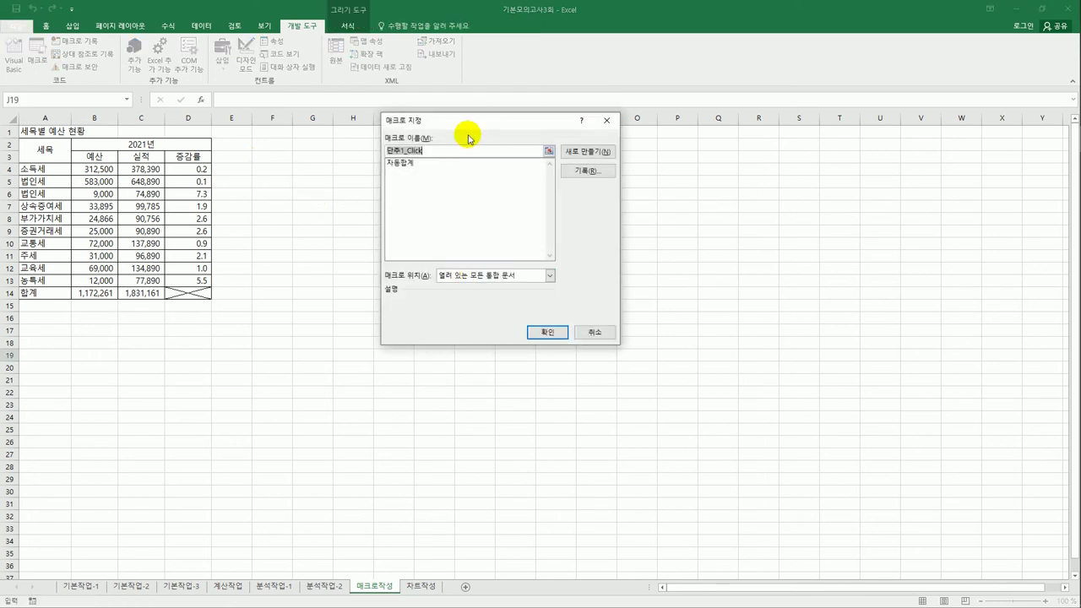
left_click_drag(481, 125, 421, 149)
left_click(354, 188)
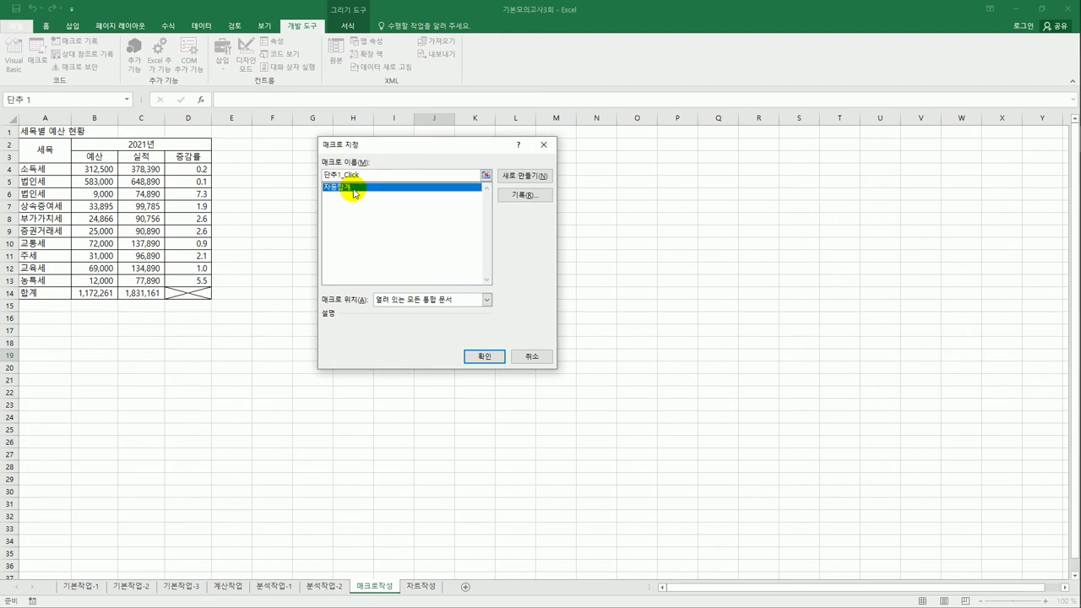
left_click(484, 356)
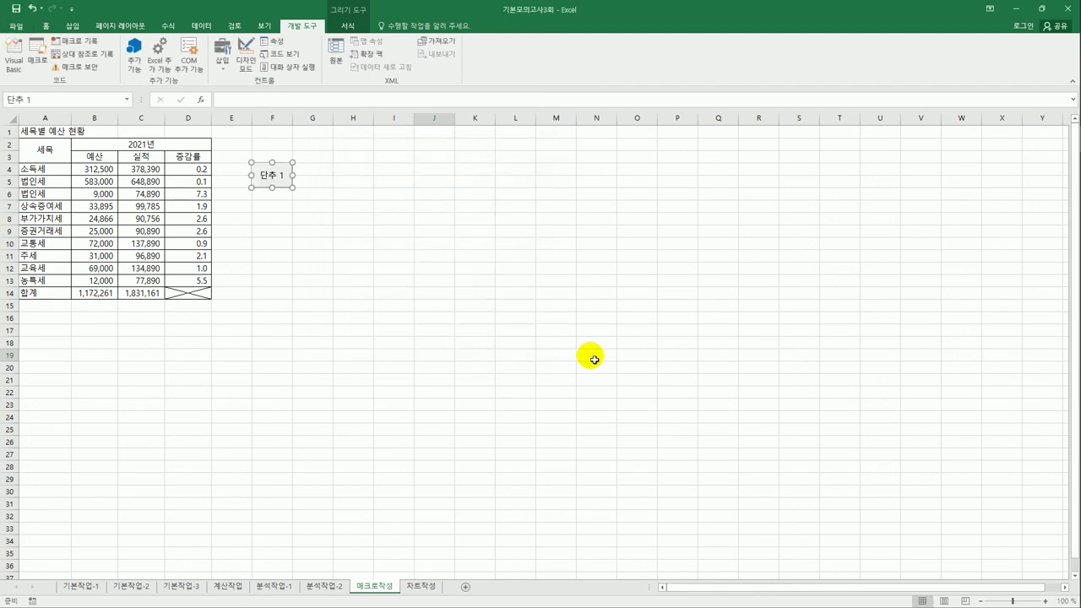
type("자동합계")
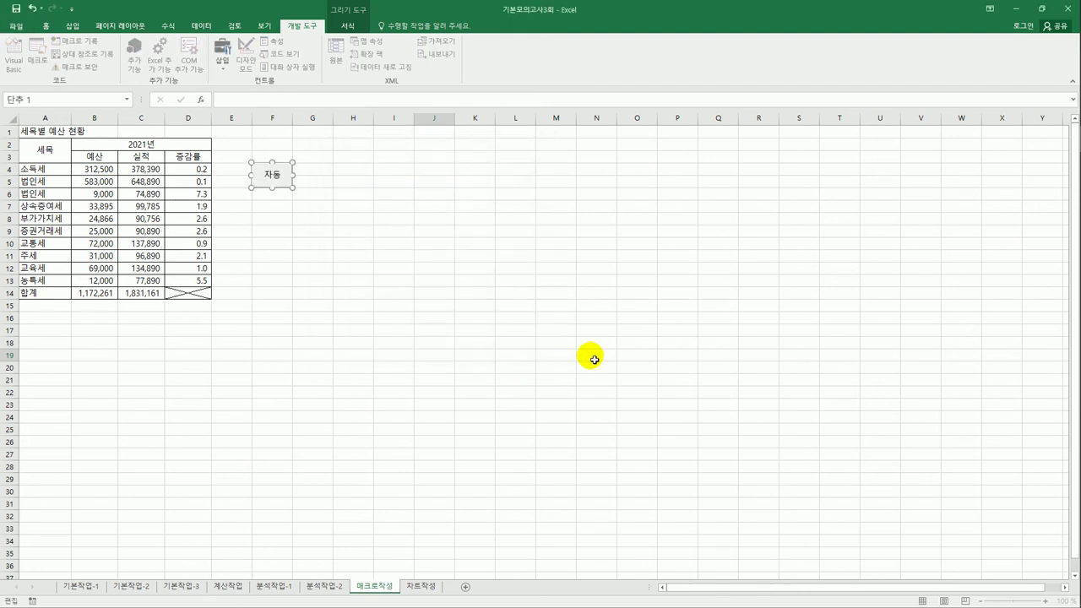
left_click(594, 360)
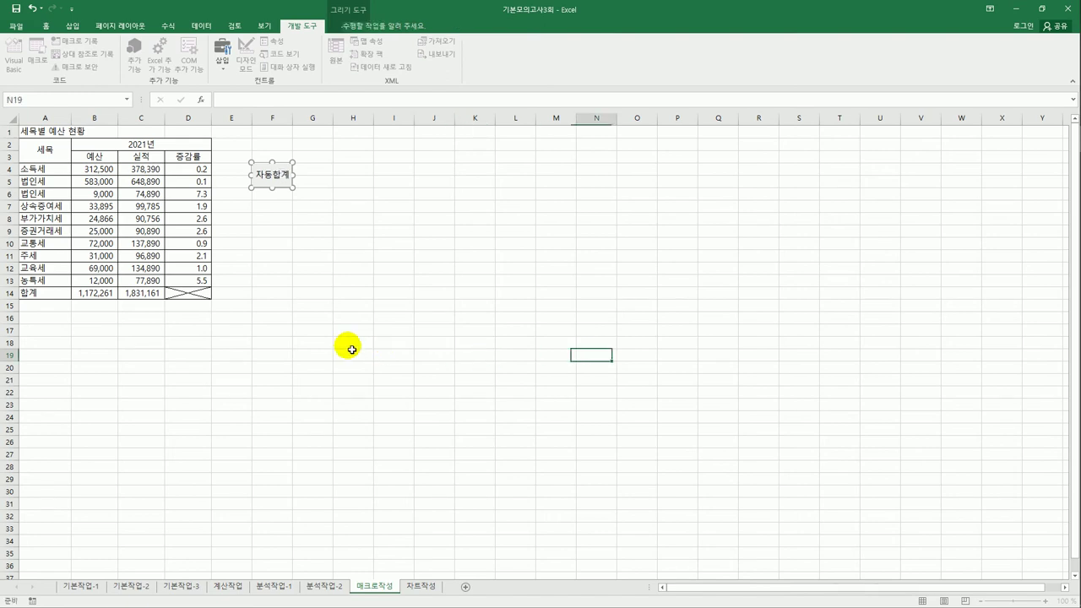
Test the 자동합계 button on the 합계 cells B14:C14.
left_click_drag(95, 294, 128, 295)
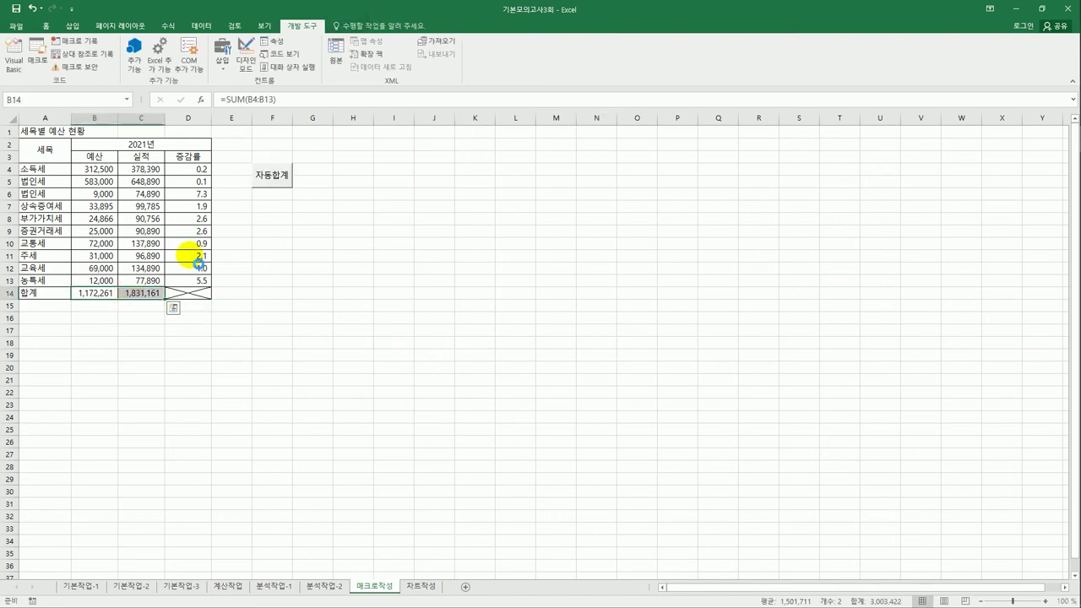
left_click(270, 175)
left_click(383, 307)
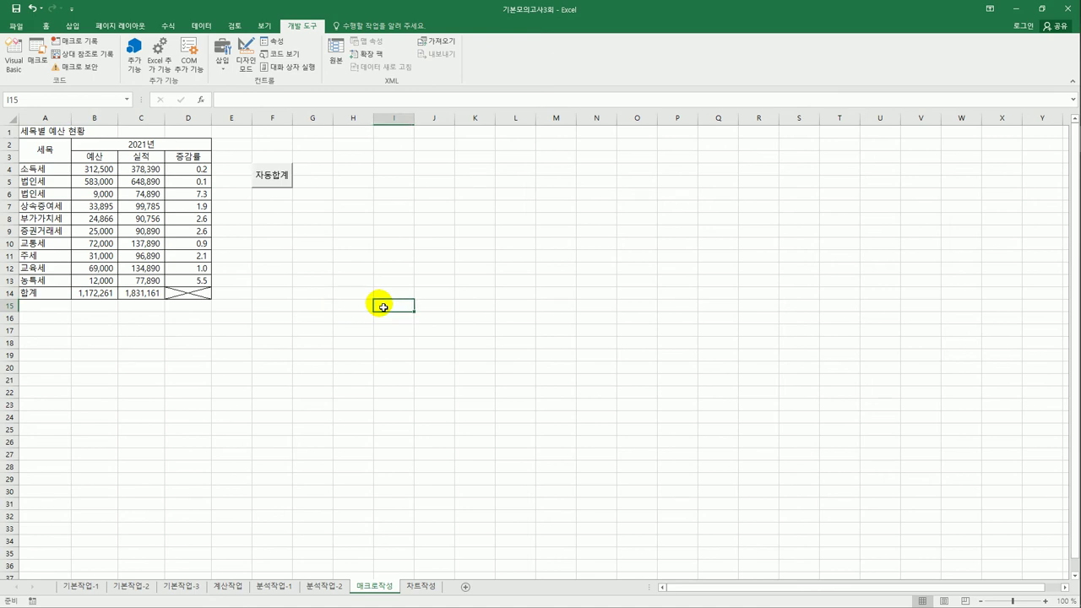
On the 매크로작성 sheet, start recording a macro named 백분율 stored in the current workbook.
left_click(69, 41)
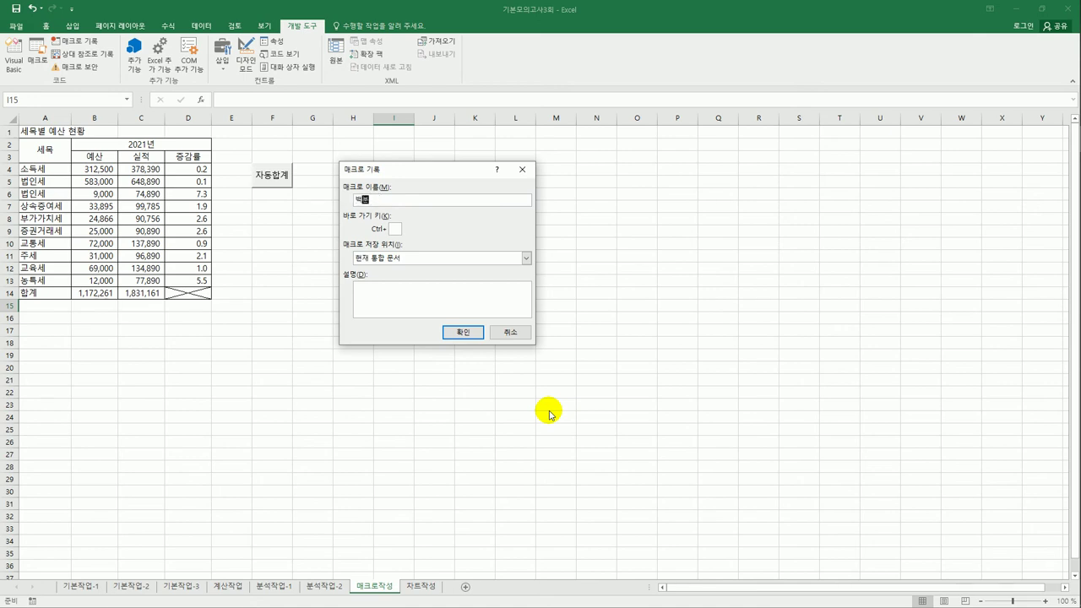
type("빅분휘")
key("Return")
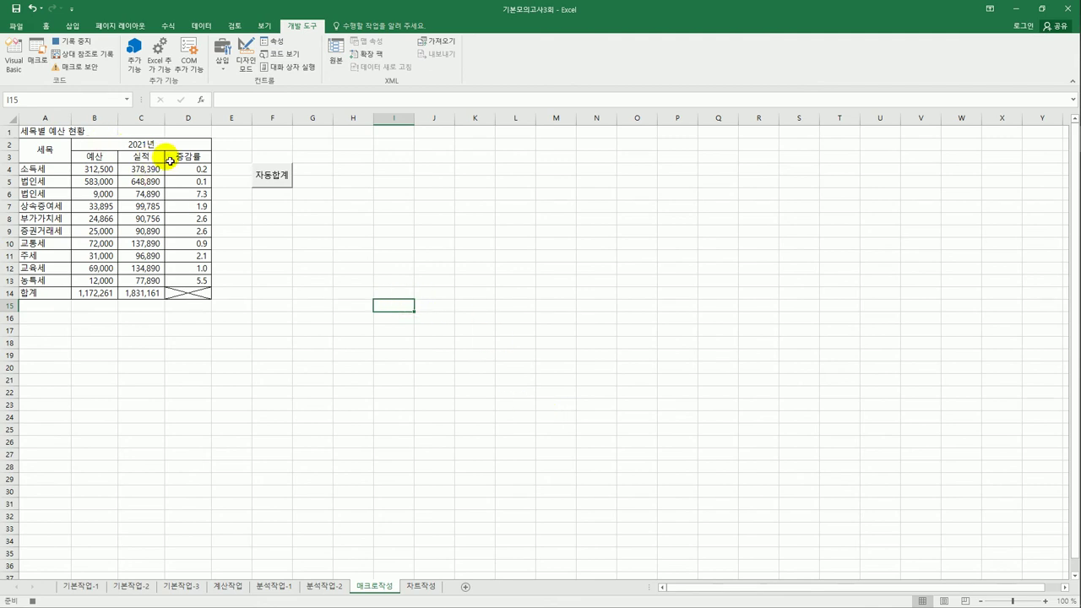
Record applying the percent style to the 증감률 values in D4:D13, and stop the macro recording.
left_click_drag(180, 174, 194, 285)
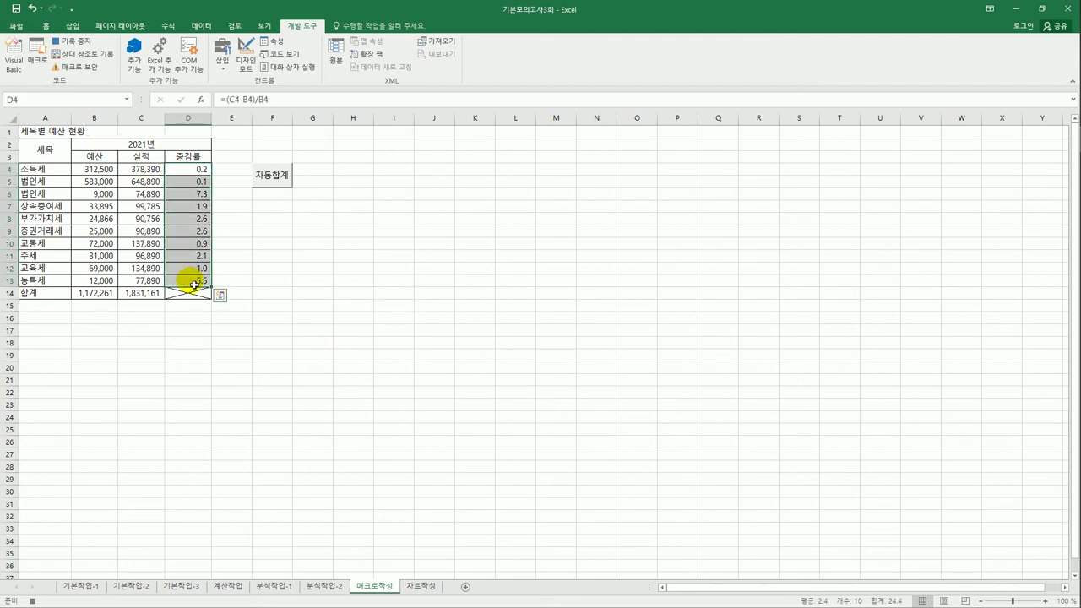
left_click(46, 27)
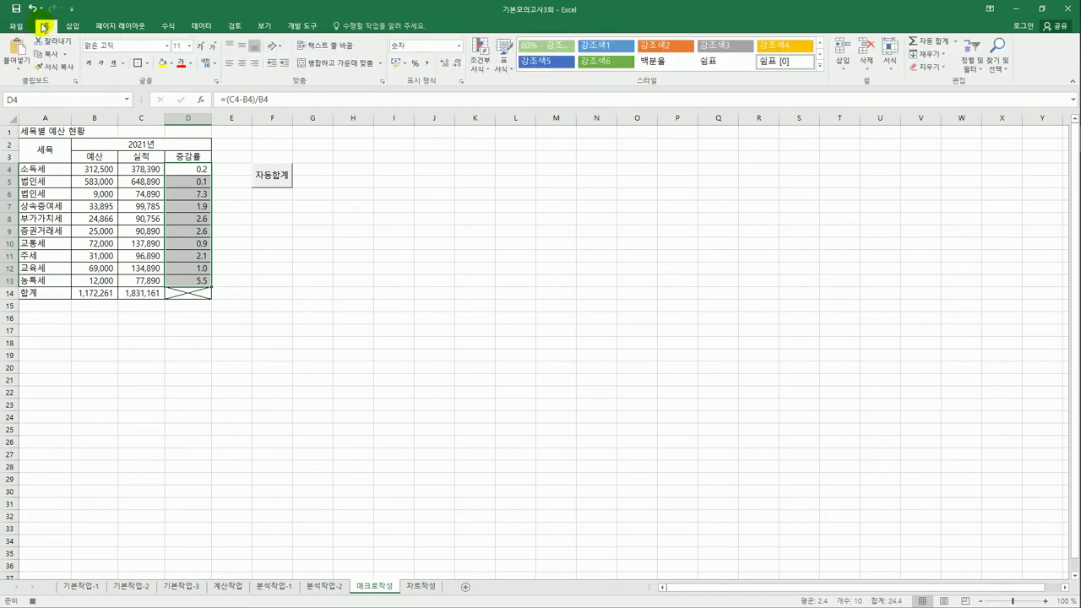
left_click(416, 64)
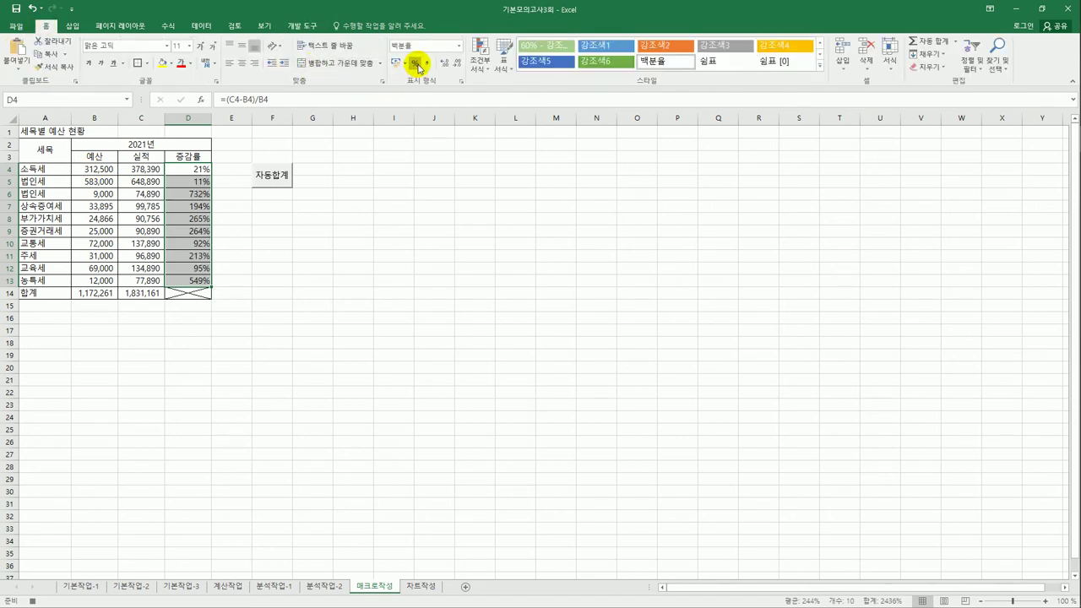
left_click(190, 281)
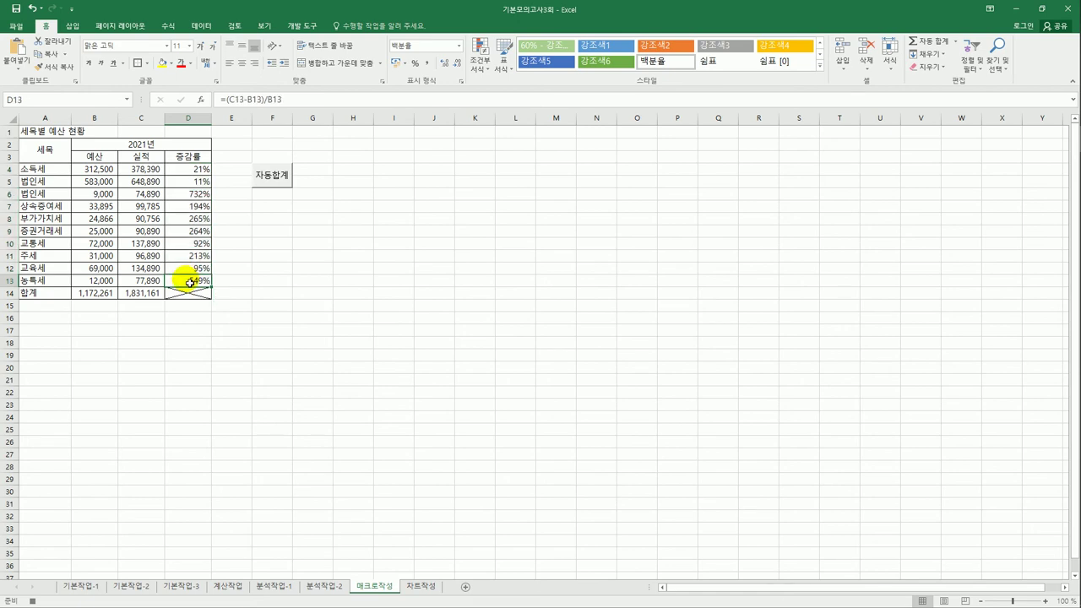
left_click(293, 27)
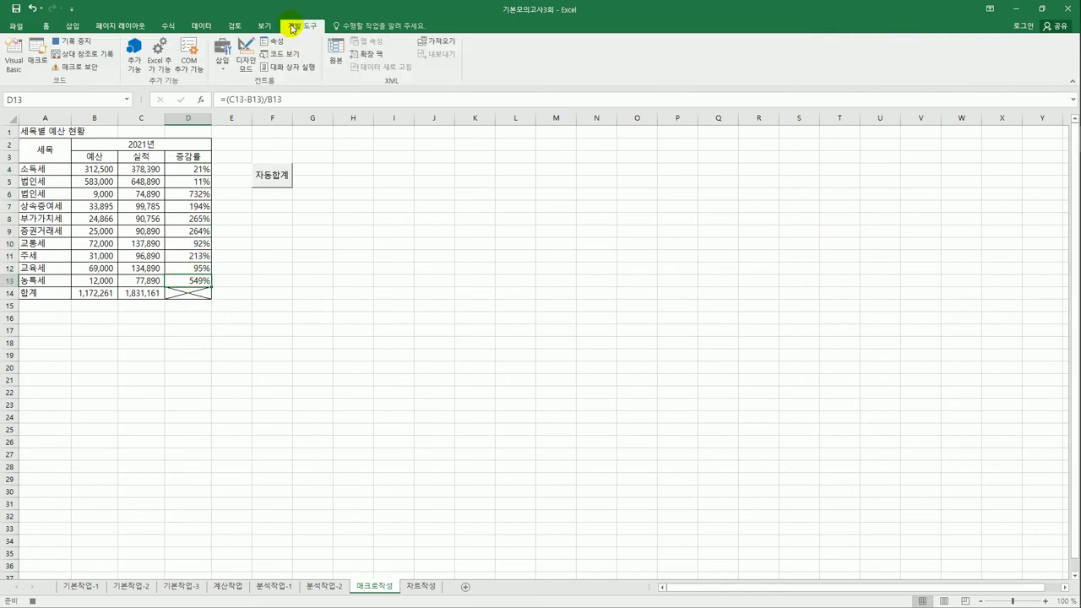
left_click(74, 41)
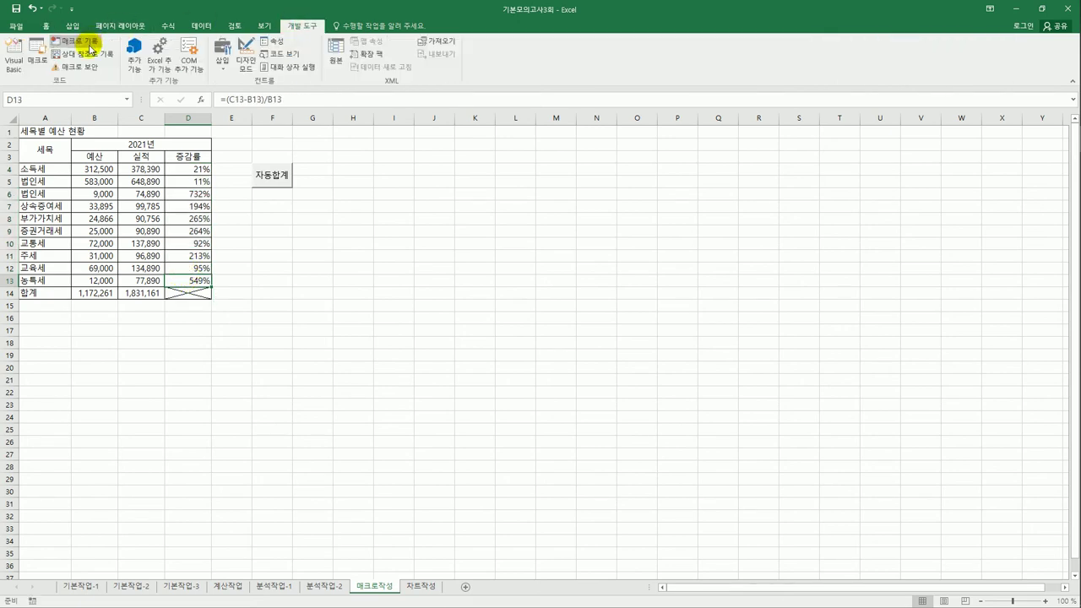
left_click(383, 283)
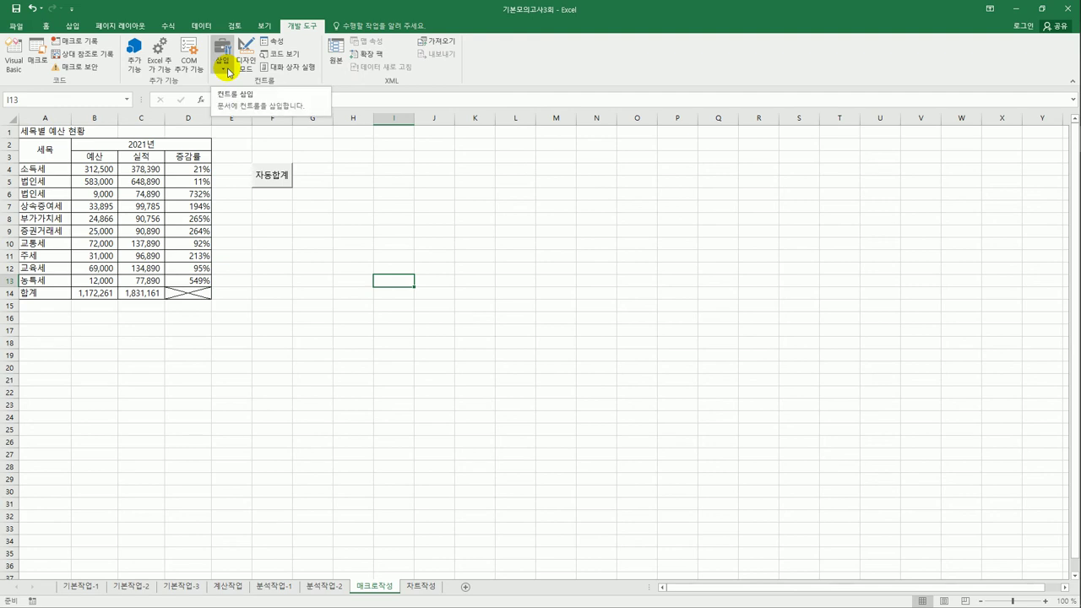
Insert a form control button over F8:F9, assign the 백분율 macro to it and label it 백분율.
left_click(227, 72)
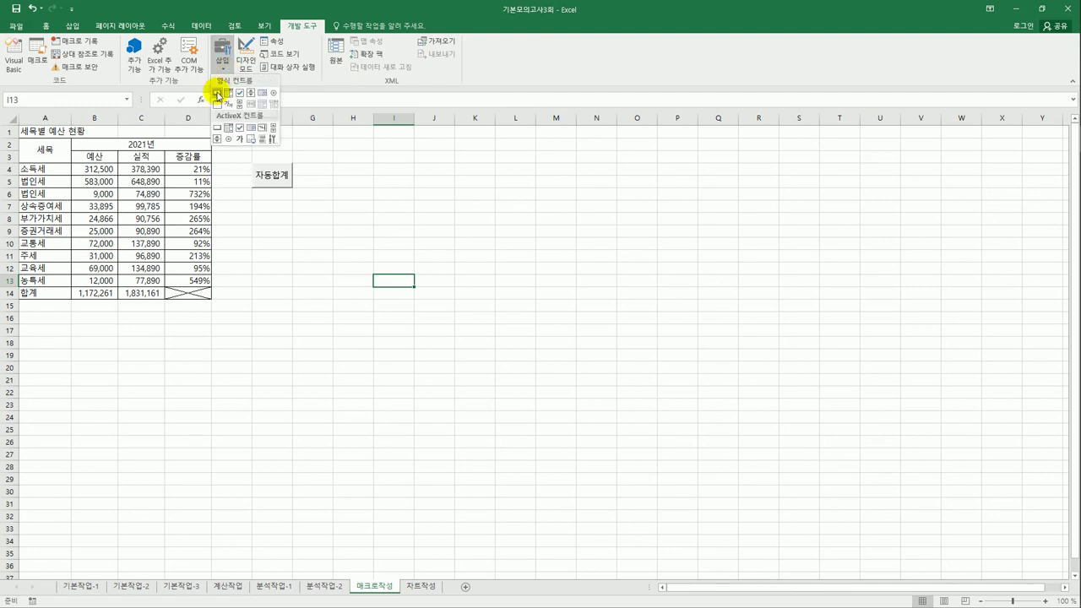
left_click(217, 93)
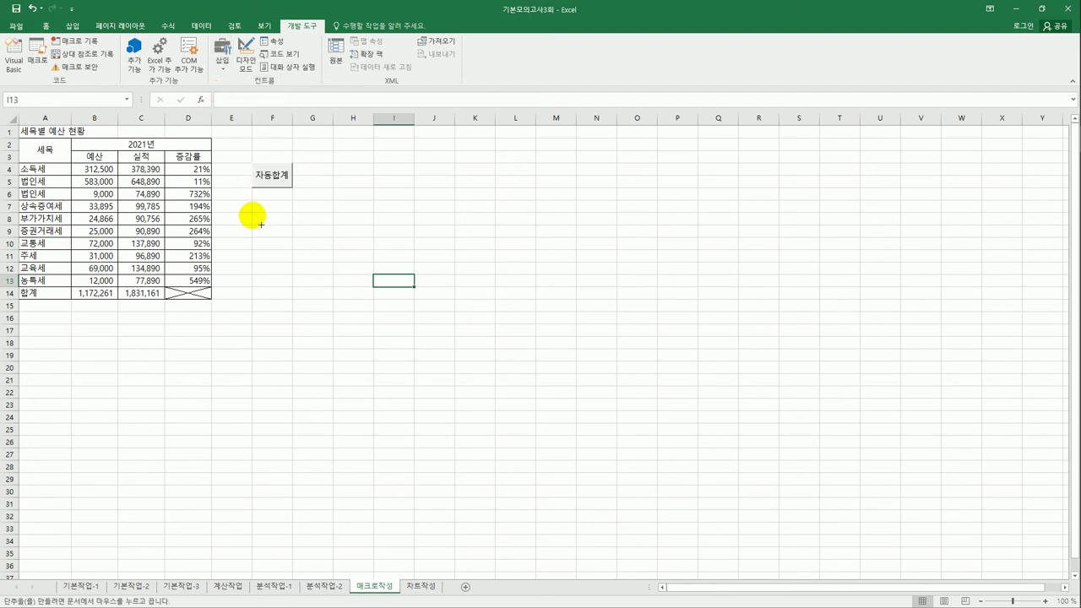
key("alt")
left_click_drag(253, 214, 289, 240)
left_click(351, 188)
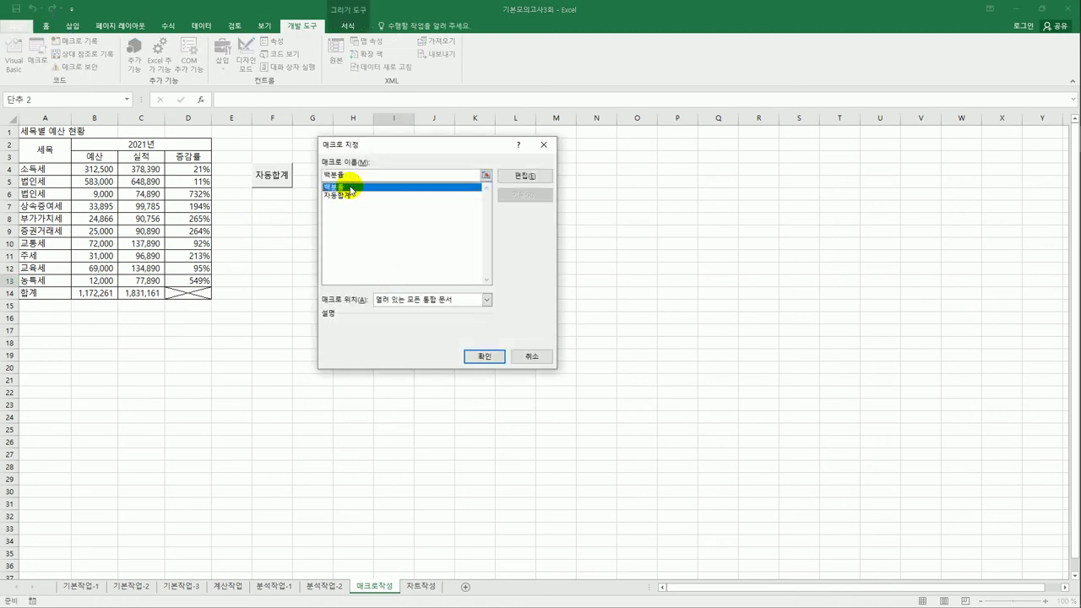
left_click(477, 356)
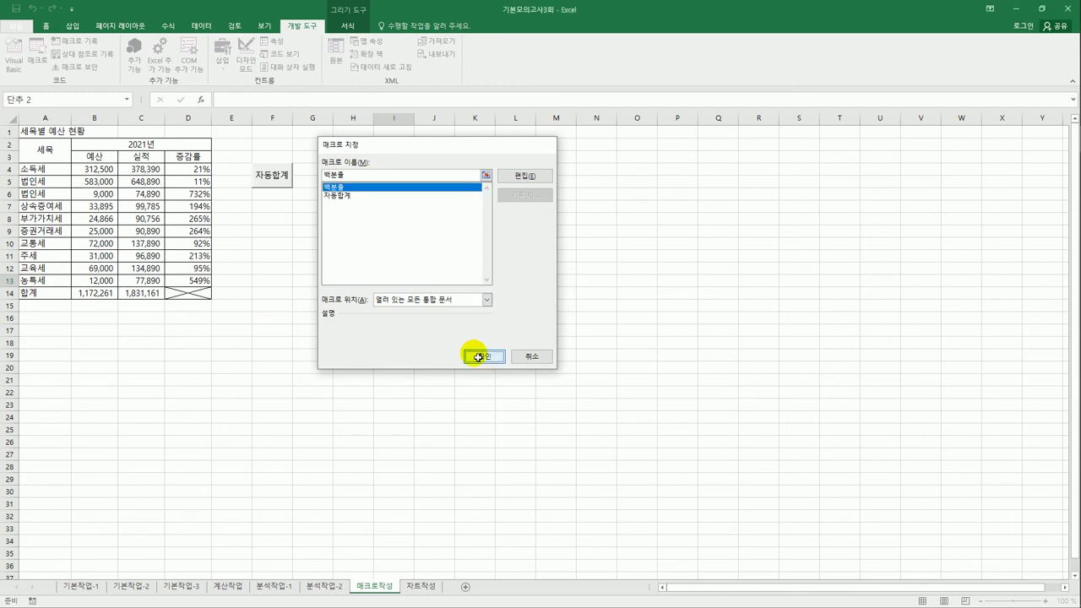
type("백ㅂ")
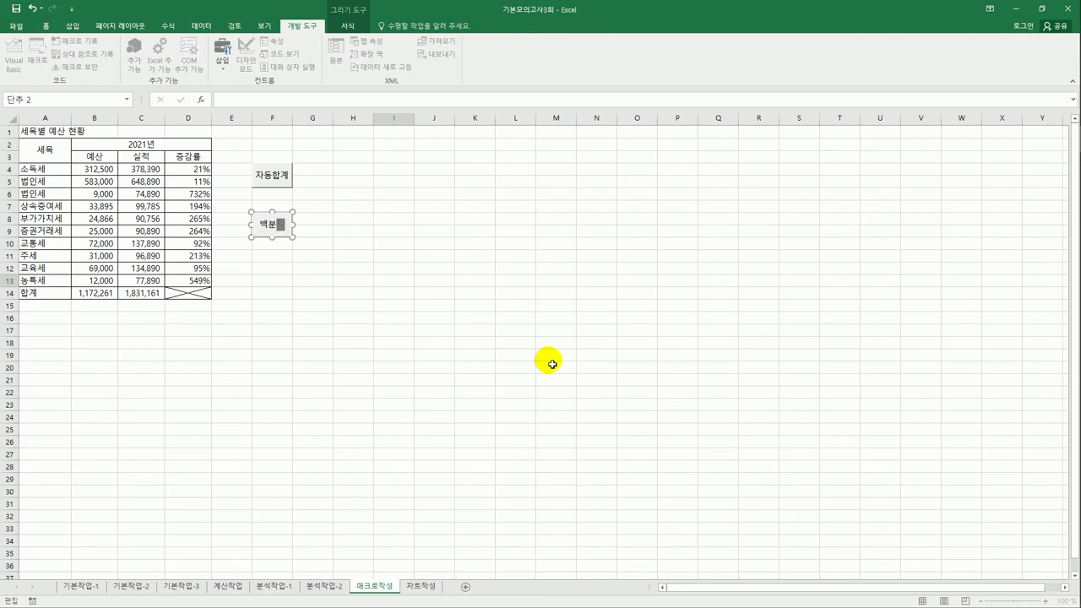
type("분율")
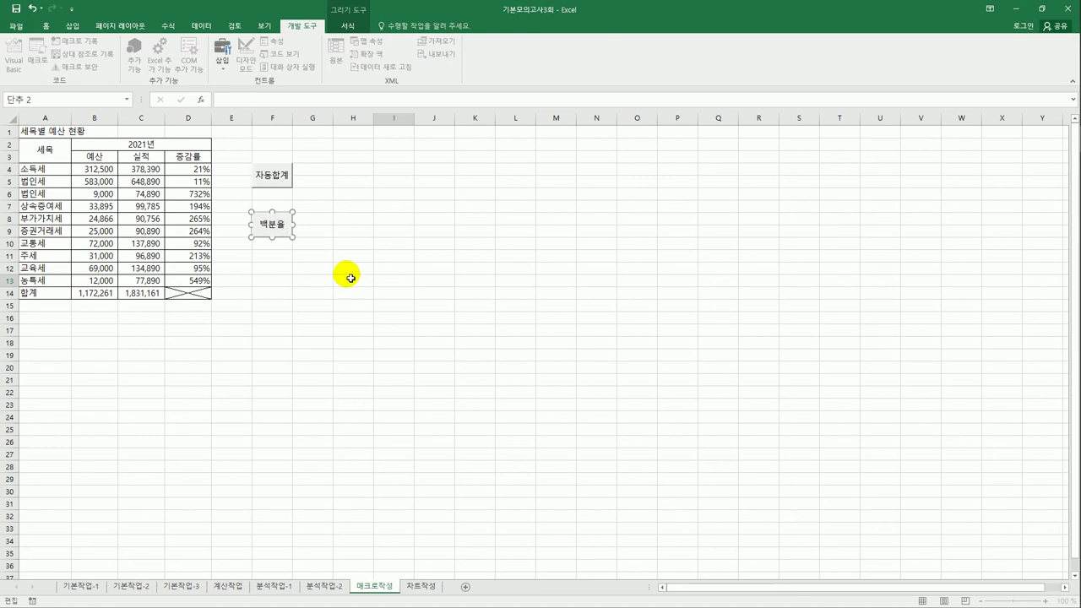
Open the 백분율 button's label for text editing and deselect the button.
right_click(287, 222)
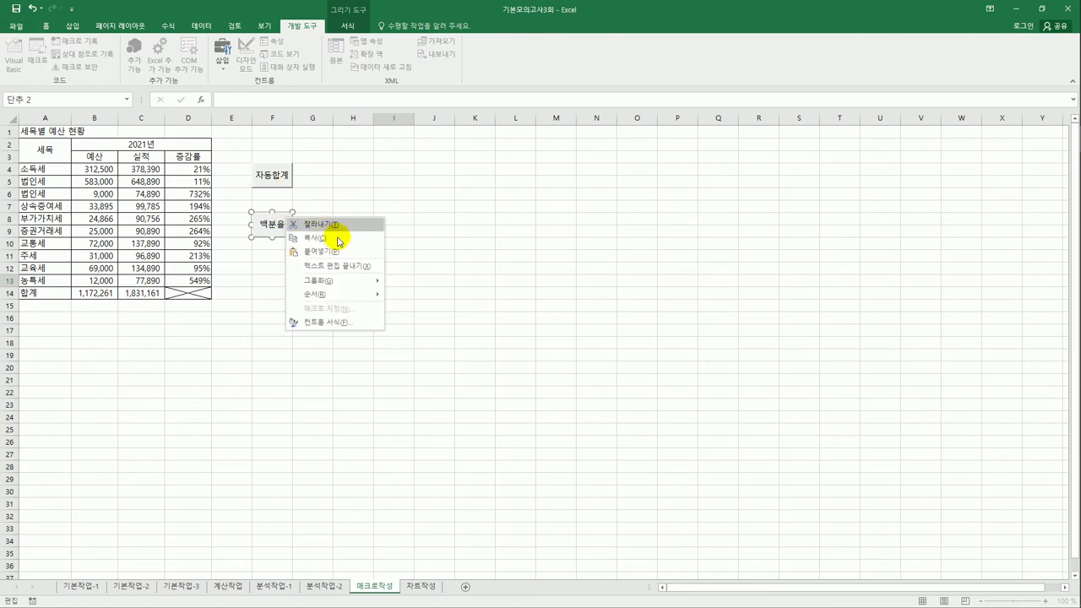
left_click(473, 261)
left_click(358, 261)
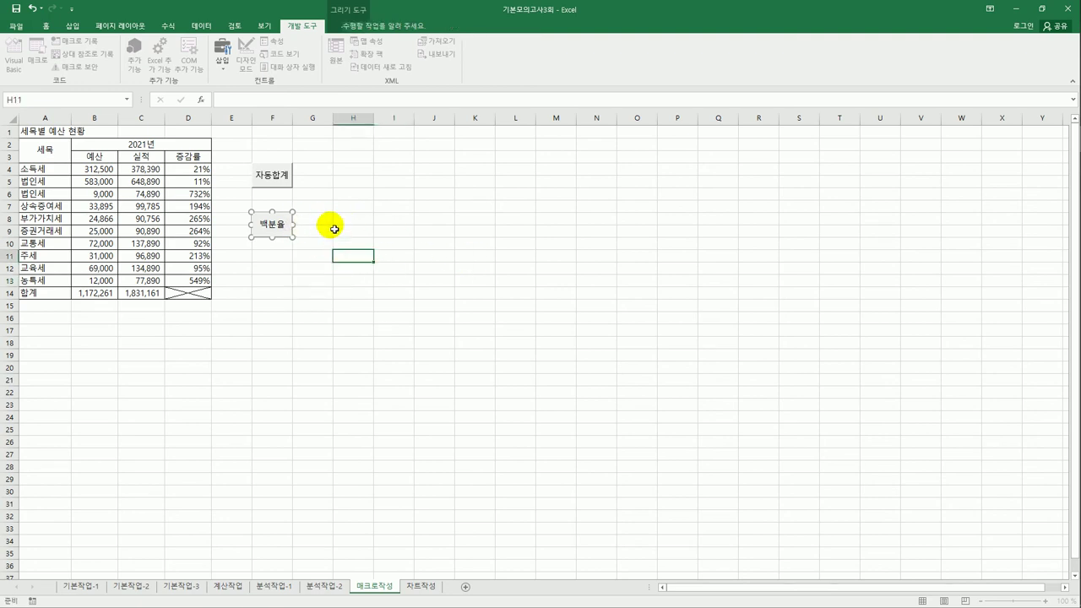
right_click(284, 221)
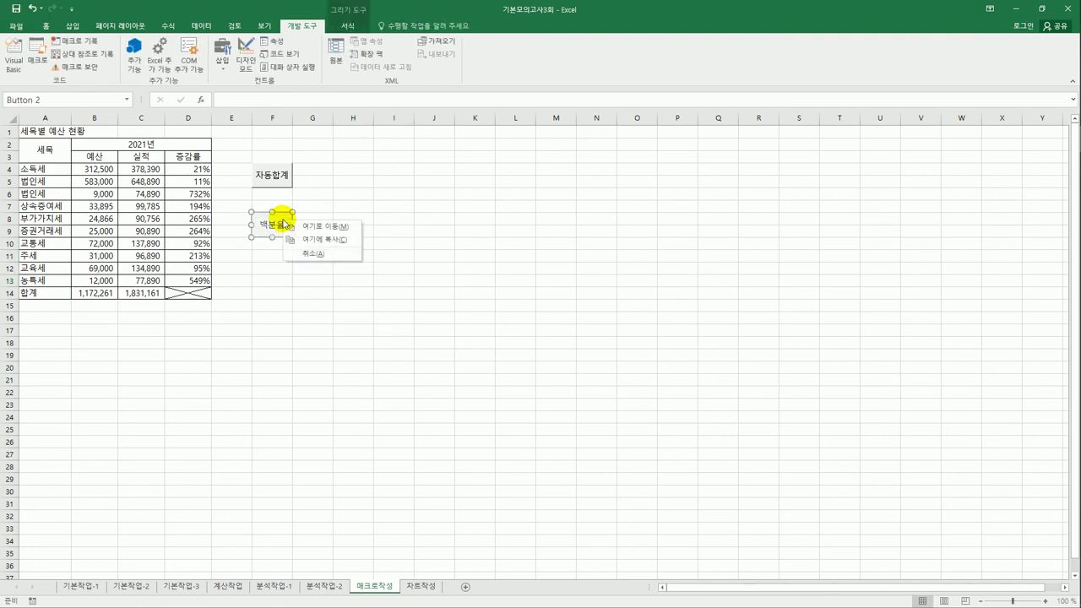
left_click(443, 311)
right_click(272, 223)
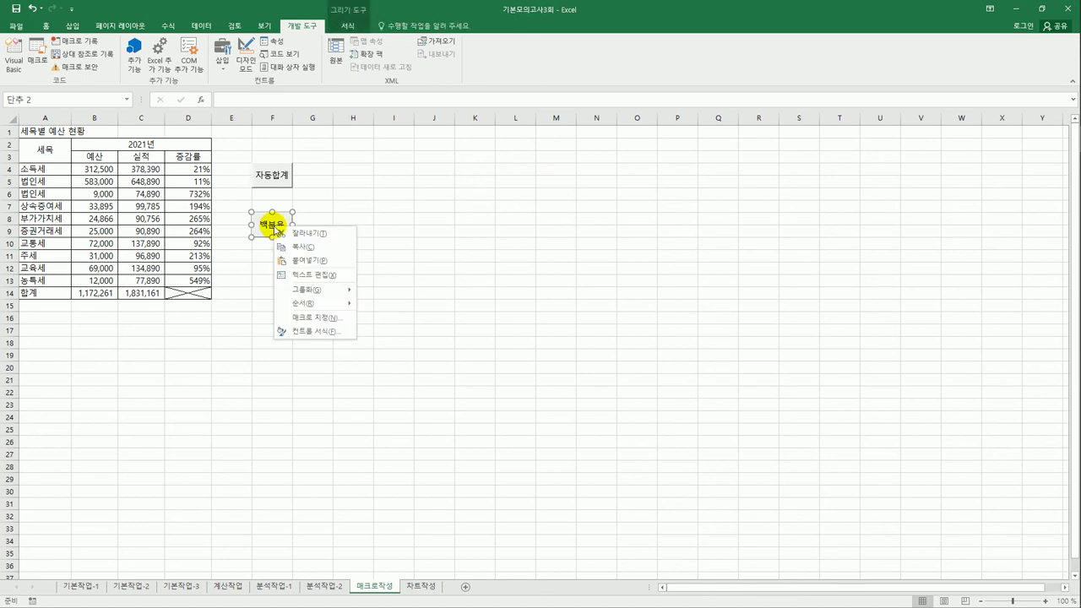
left_click(316, 275)
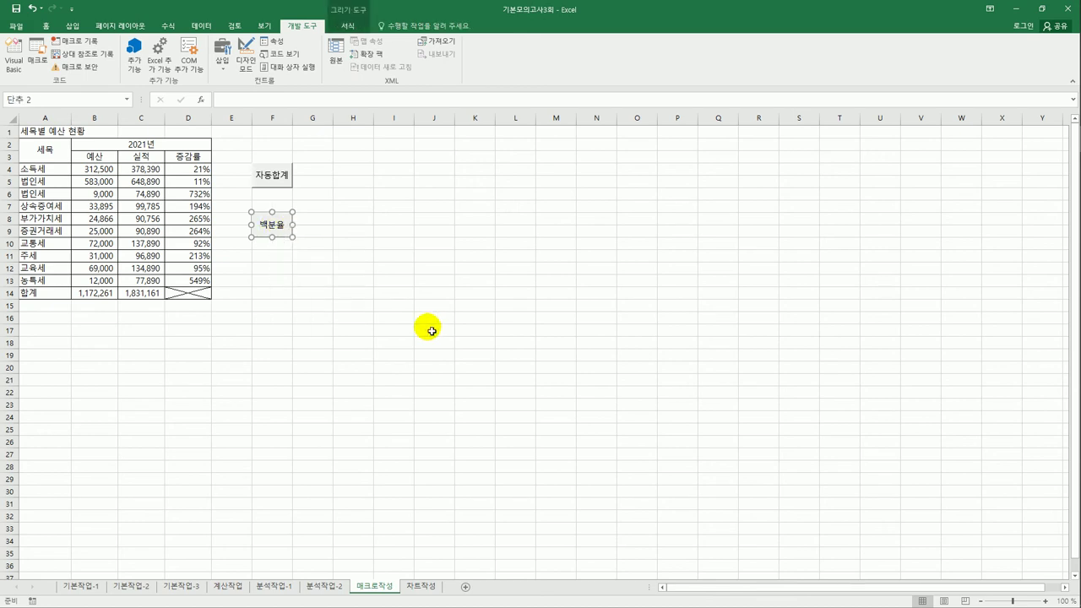
left_click(432, 331)
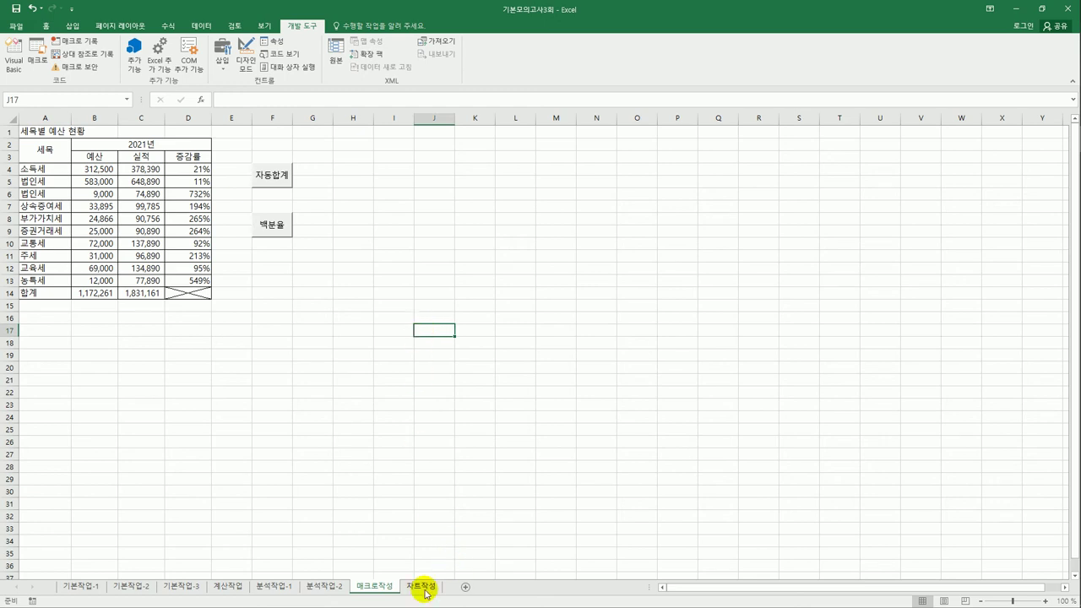
On the 차트작성 sheet, change the line chart's type to clustered column (묶은 세로 막대형).
left_click(423, 587)
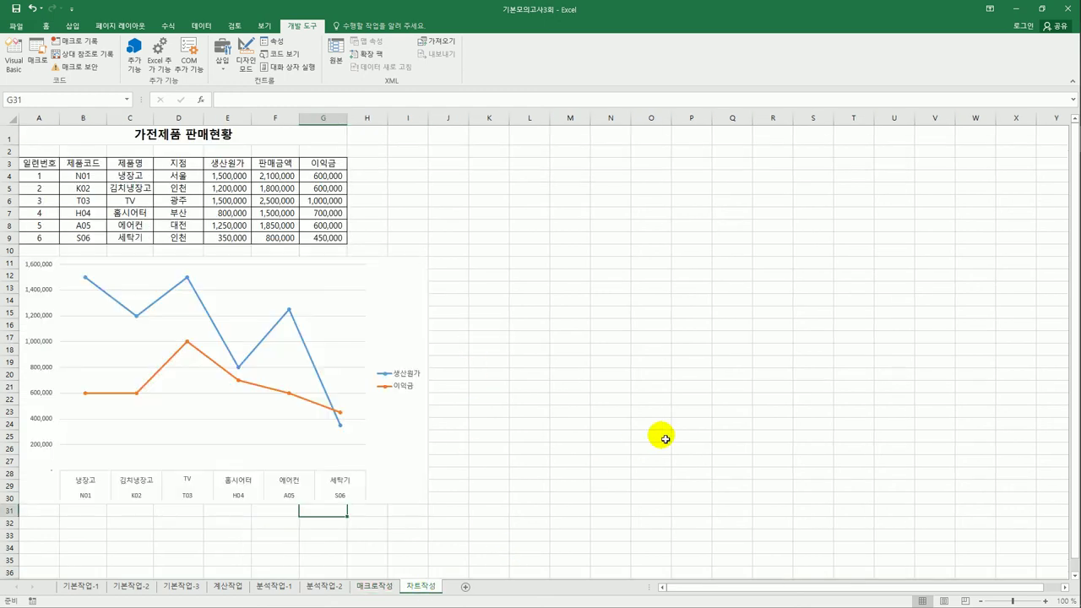
left_click(394, 278)
right_click(411, 279)
left_click(461, 373)
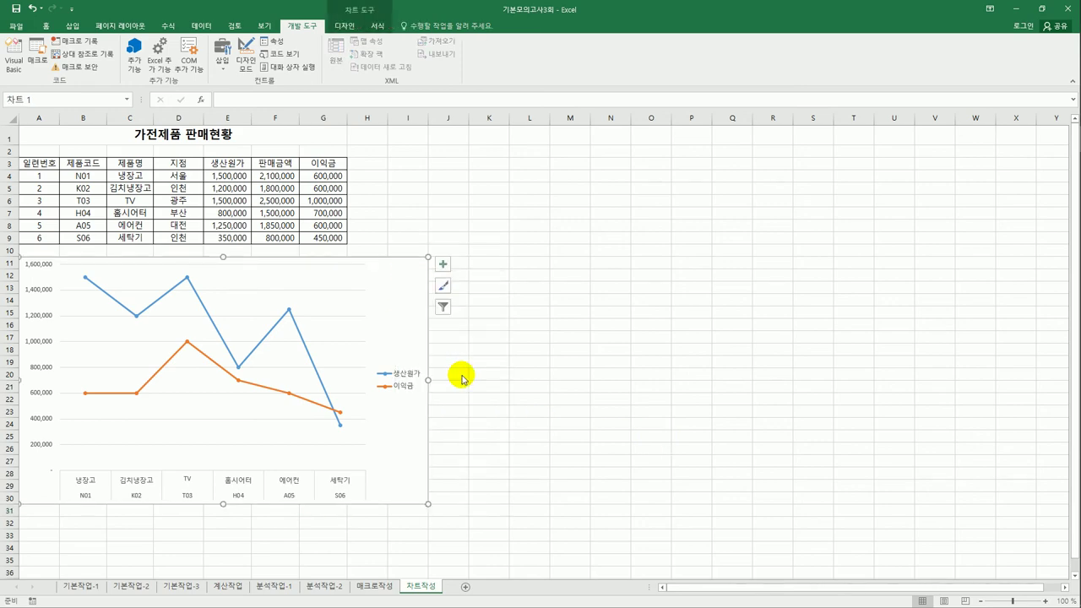
left_click(283, 108)
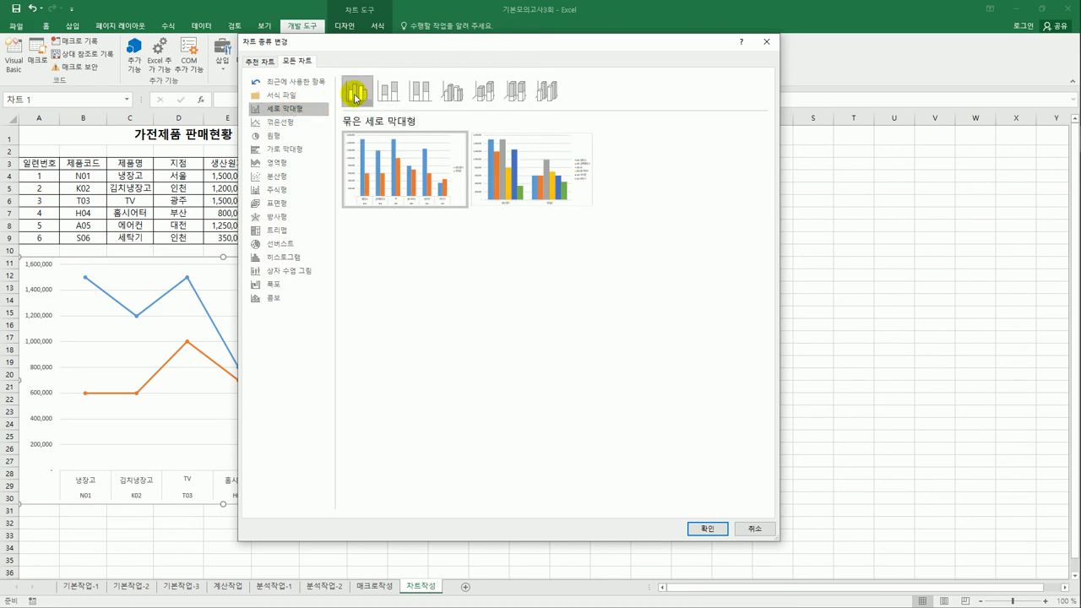
left_click(711, 529)
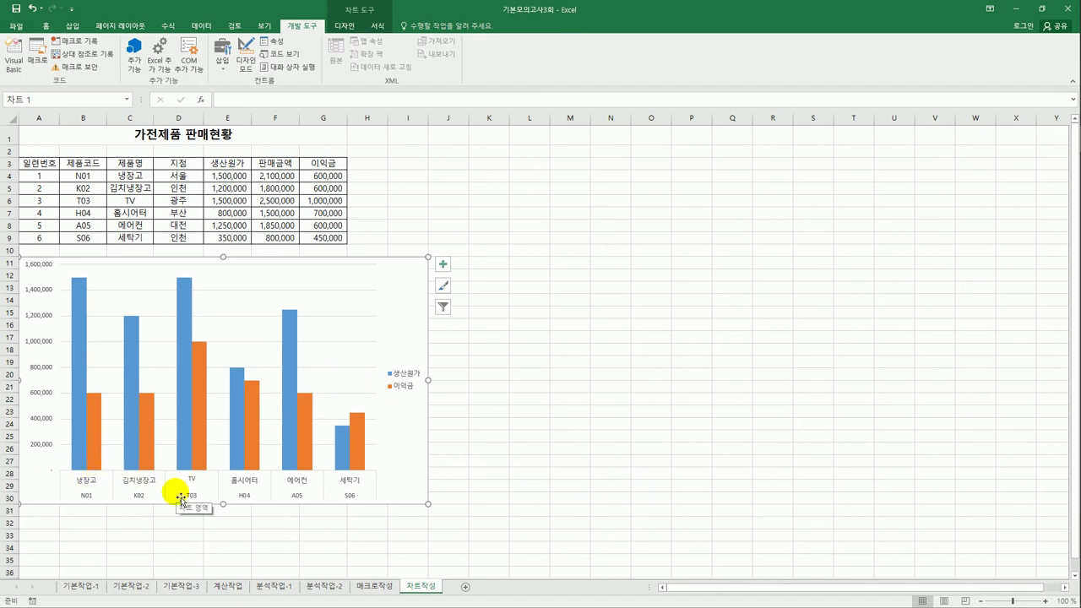
Set the chart's horizontal axis label range to the 제품명 cells C4:C9.
right_click(404, 291)
left_click(473, 411)
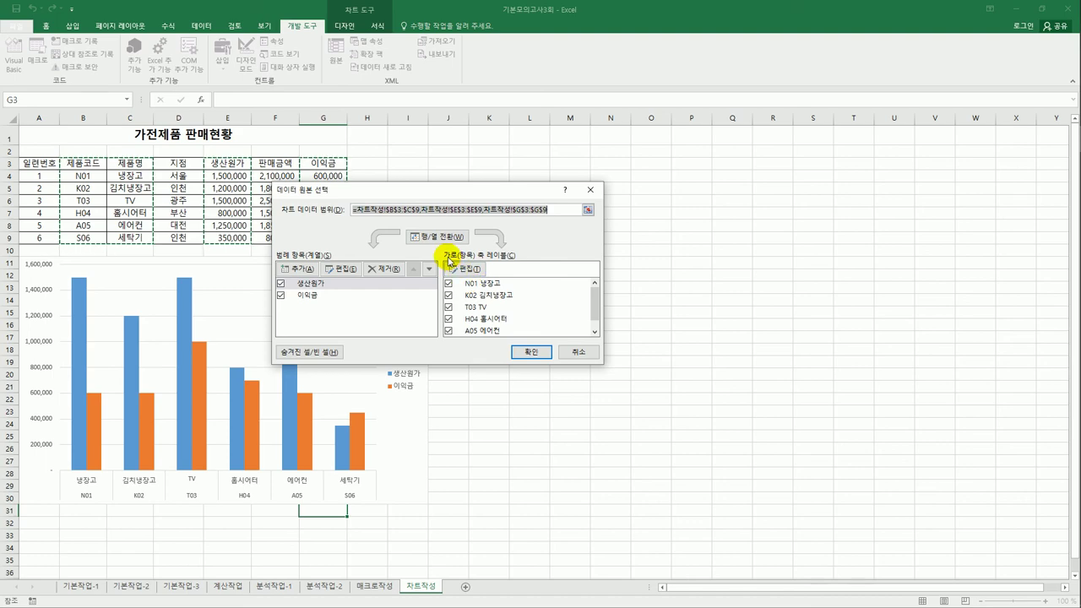
left_click(473, 268)
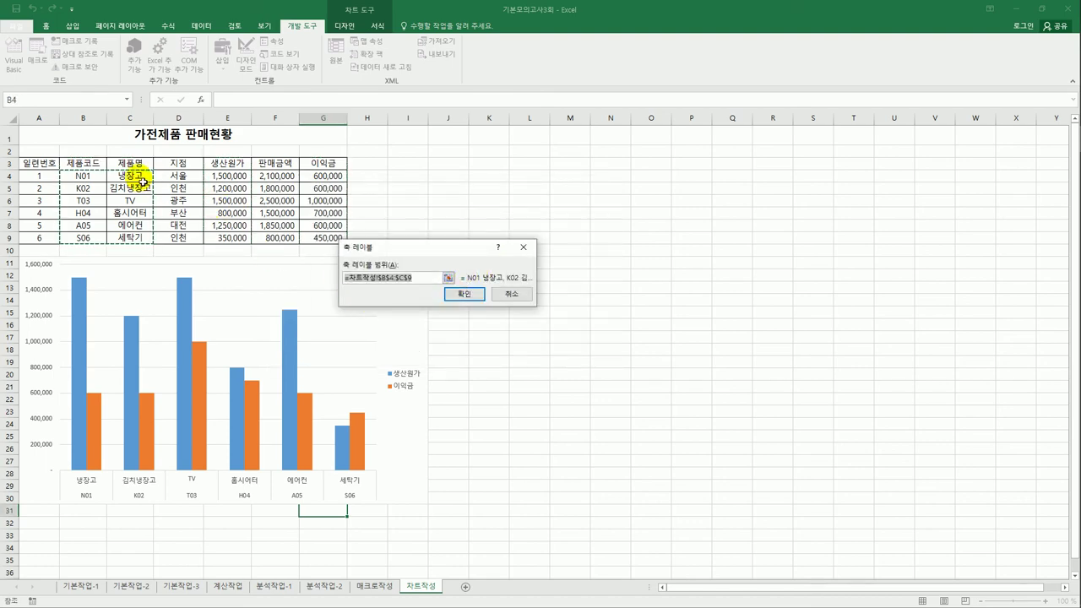
left_click_drag(143, 181, 142, 243)
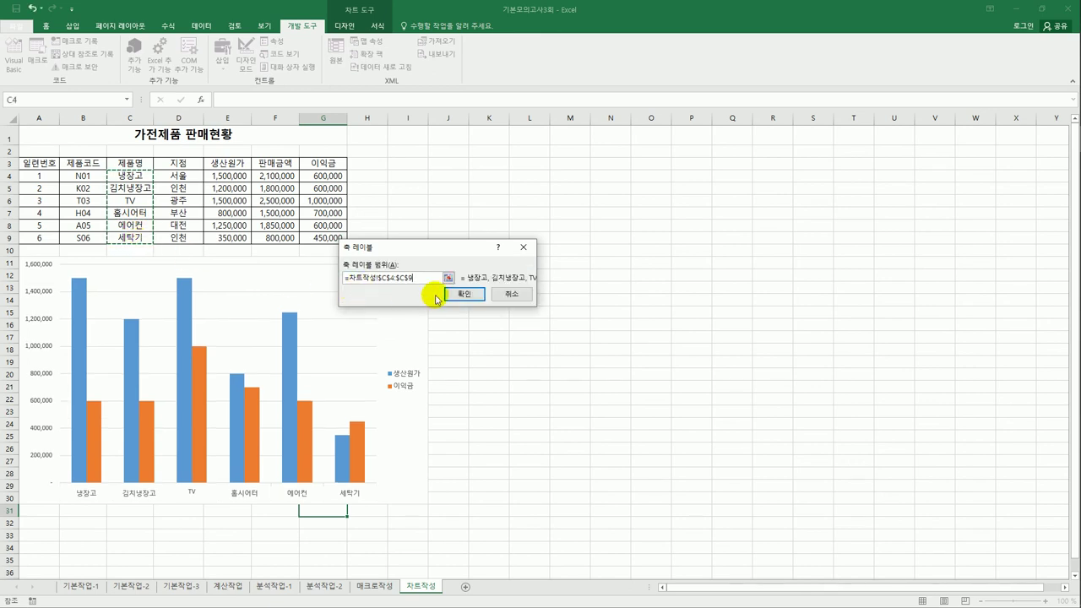
left_click(466, 296)
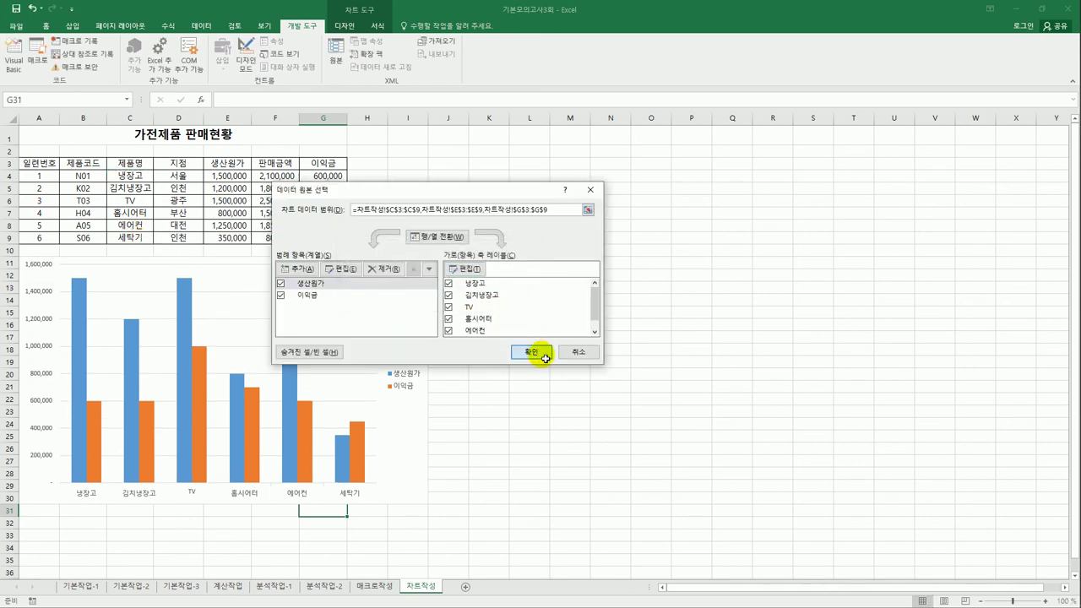
left_click(545, 352)
left_click(543, 416)
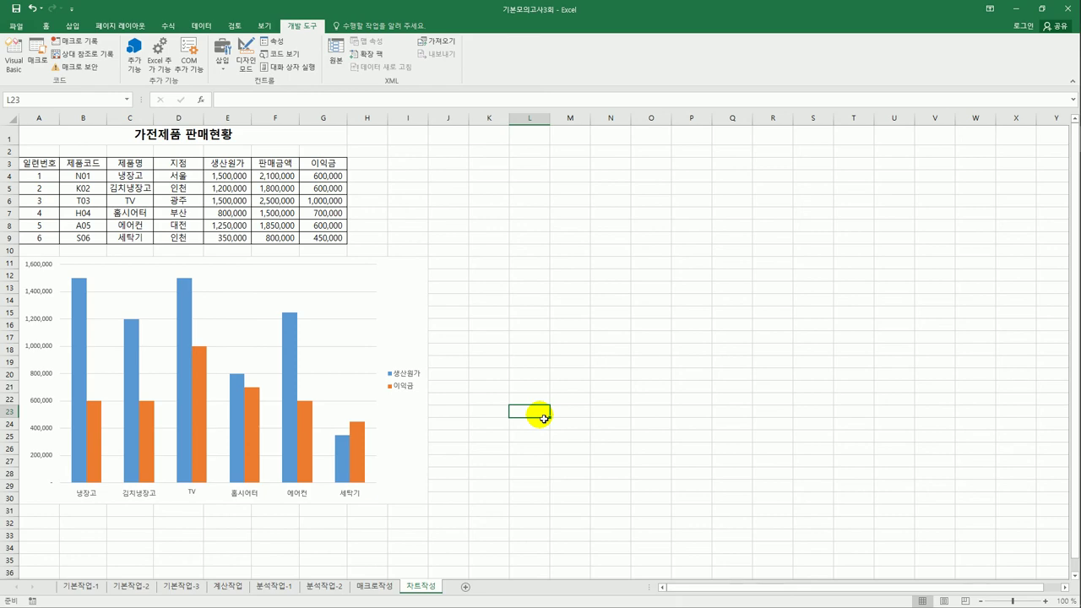
Add a chart title to the column chart and enter the text 가전제품 생산원가와 이익금 비교.
left_click(418, 308)
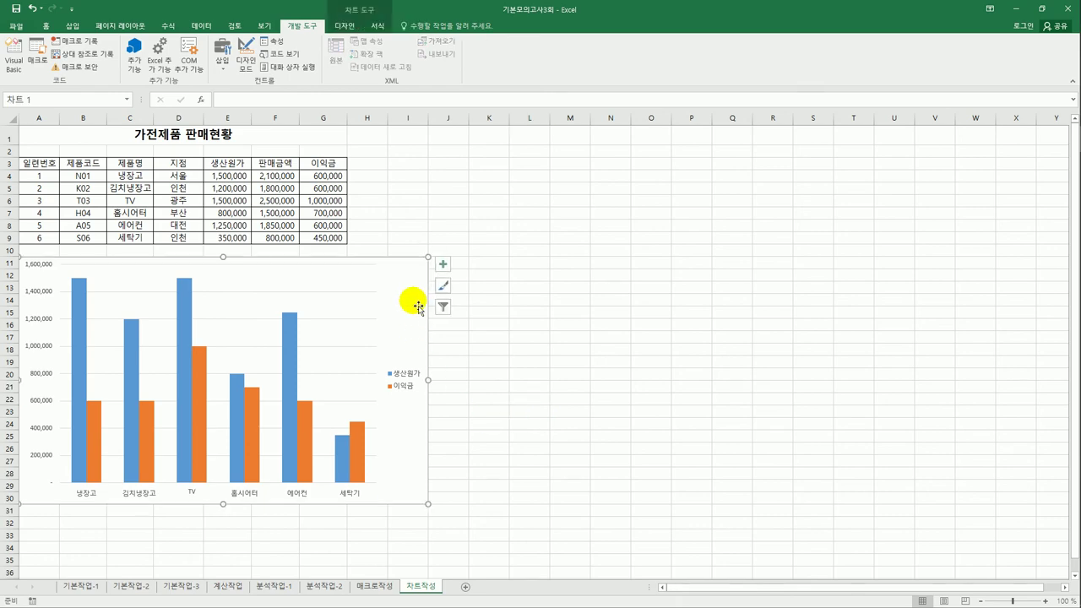
left_click(443, 264)
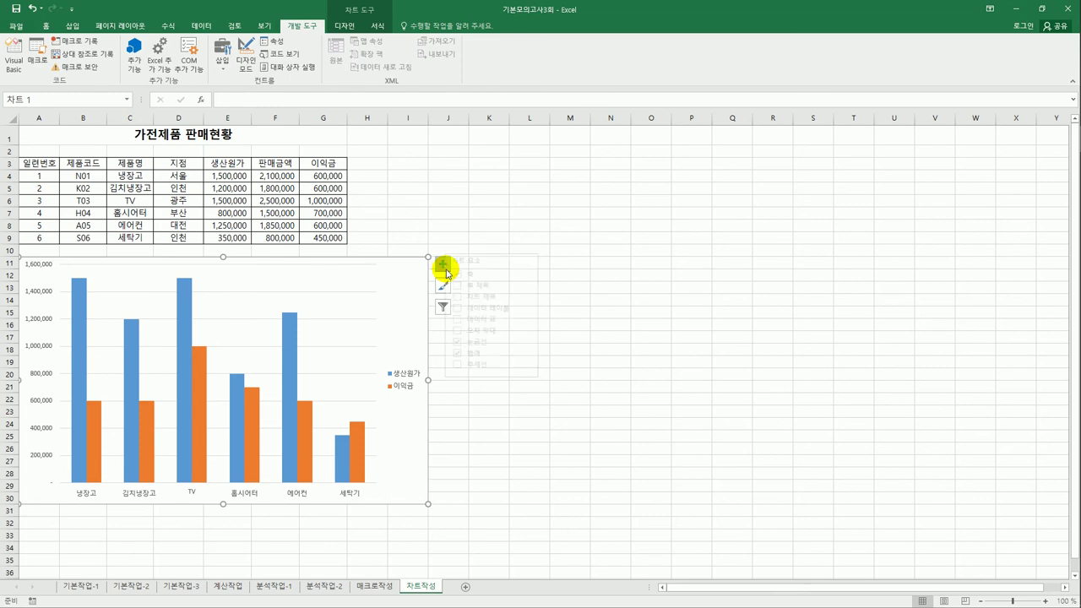
left_click(513, 299)
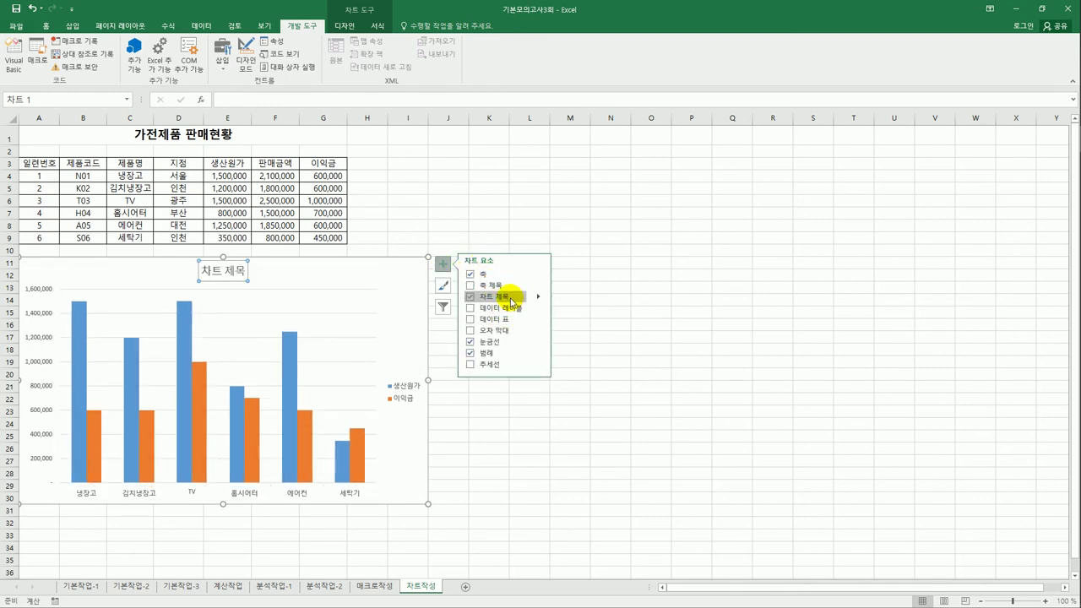
left_click(200, 270)
left_click_drag(201, 270, 255, 277)
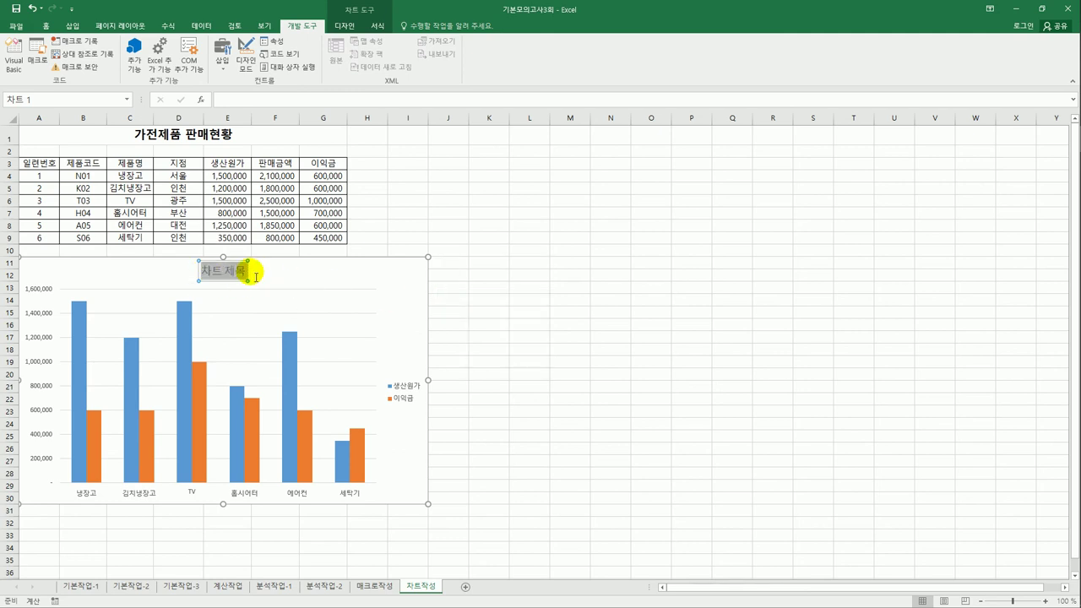
type("가전제품")
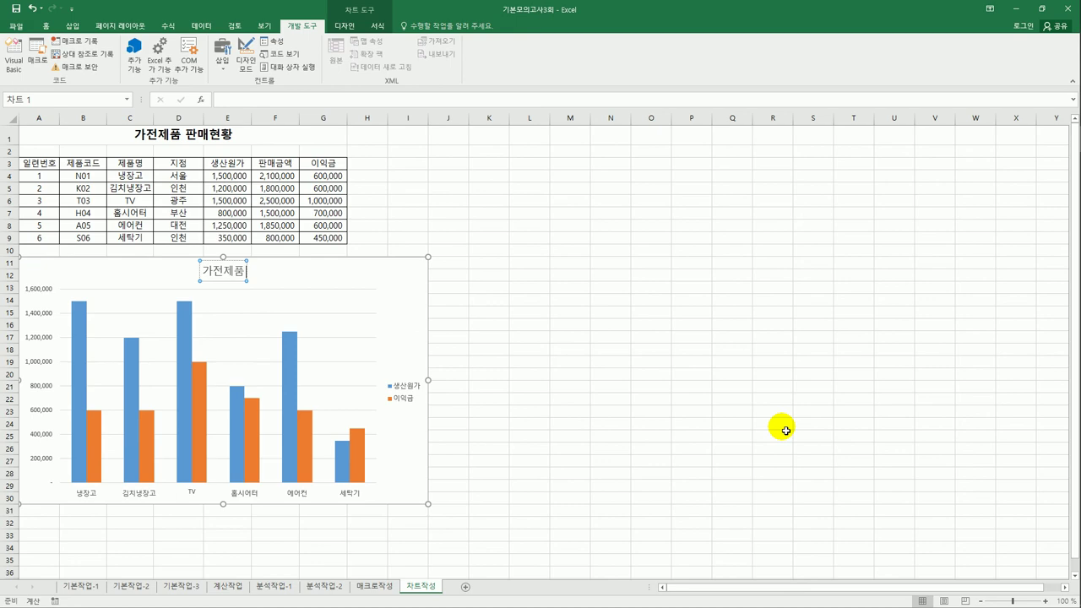
type(" 생산원가")
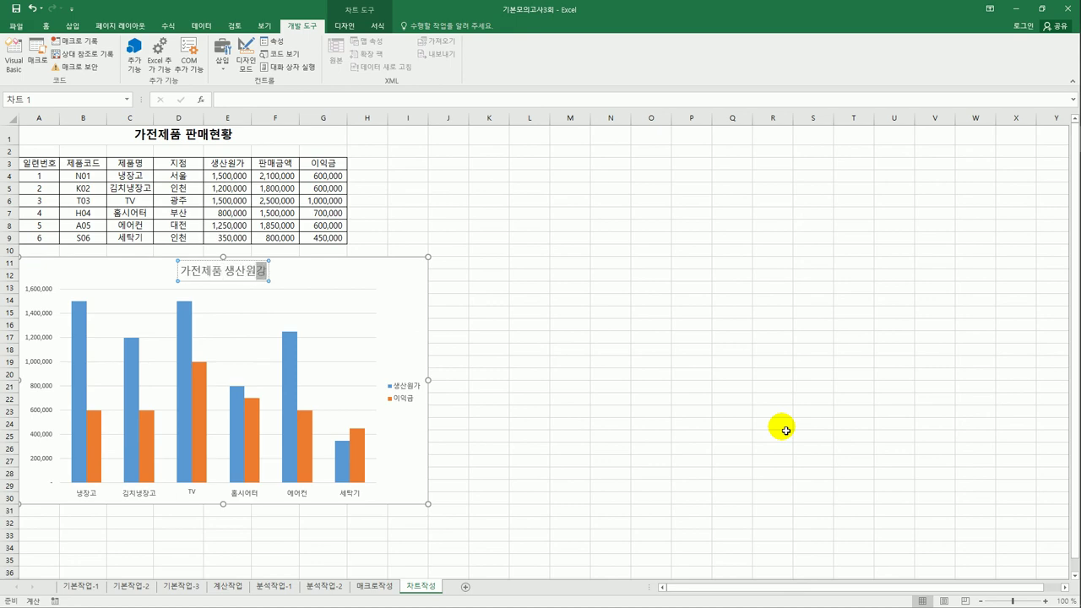
type("와 이익금")
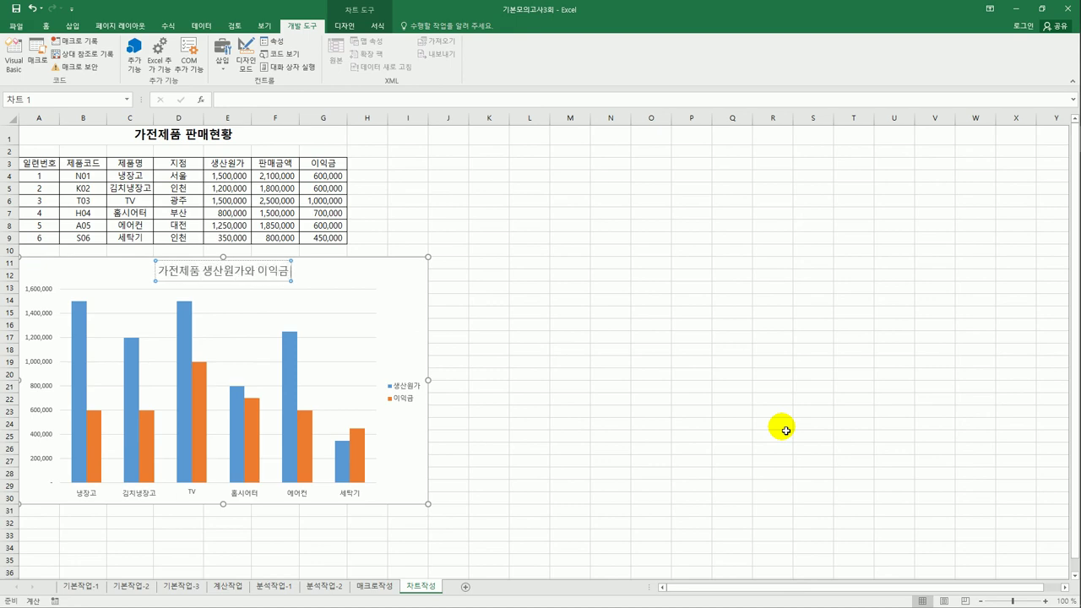
type(" 비교")
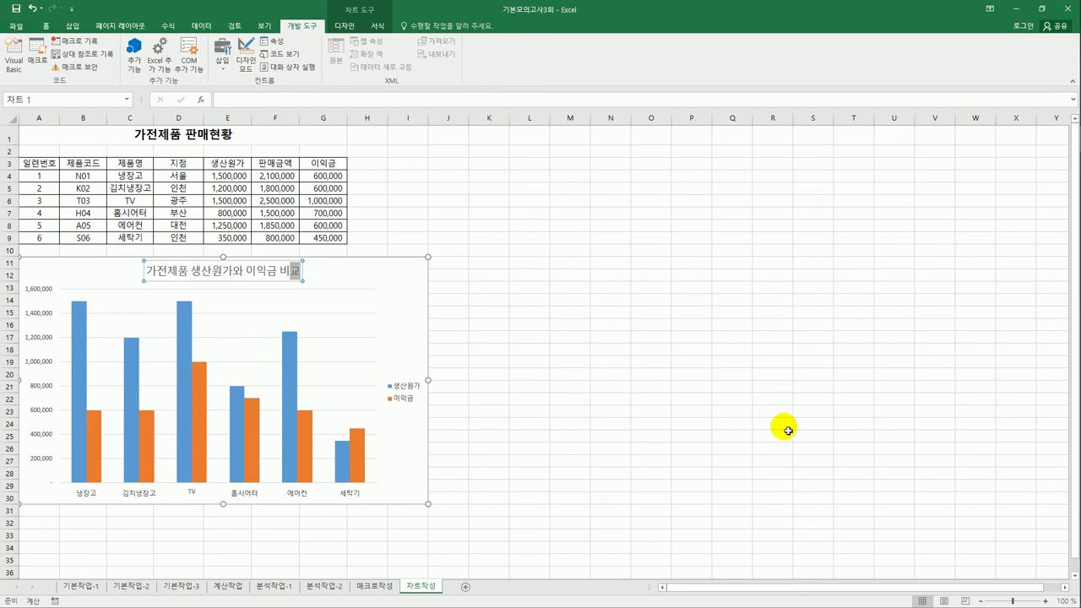
left_click(618, 414)
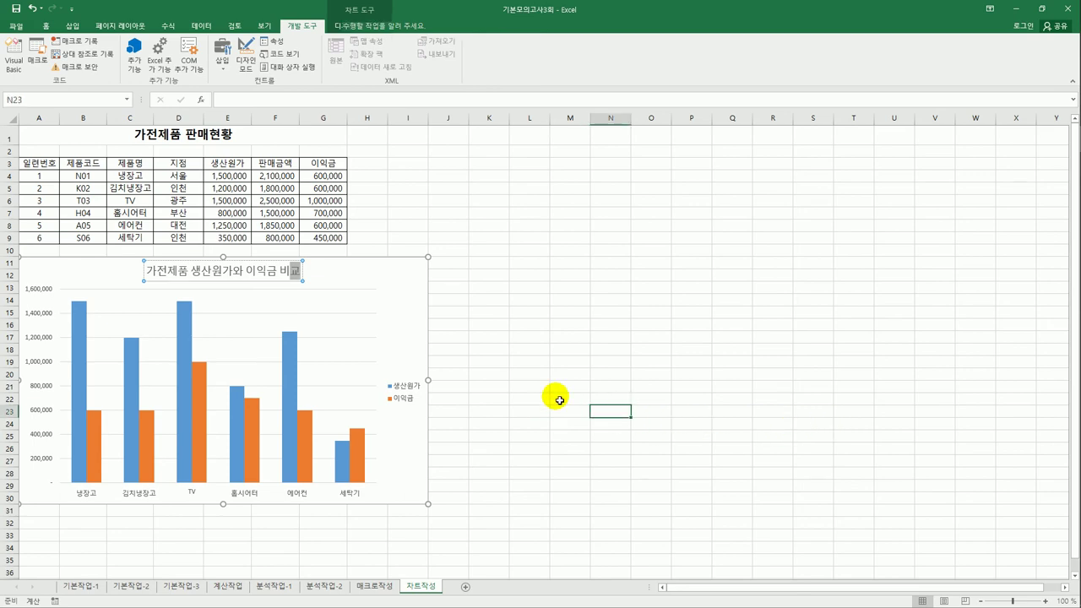
Format the chart title as bold and underlined with font size 14.
left_click(293, 279)
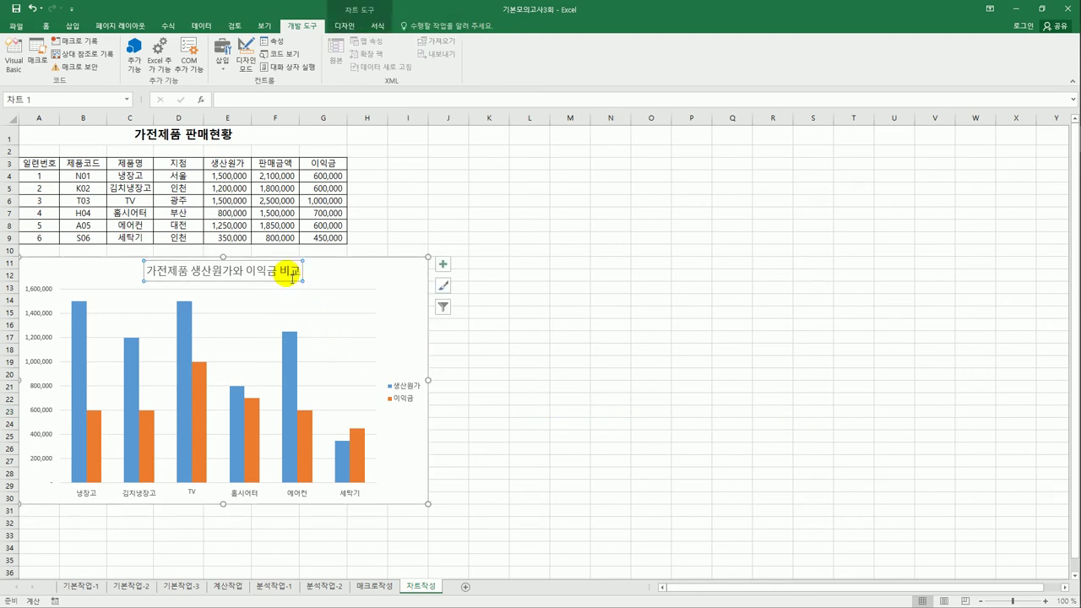
left_click(46, 25)
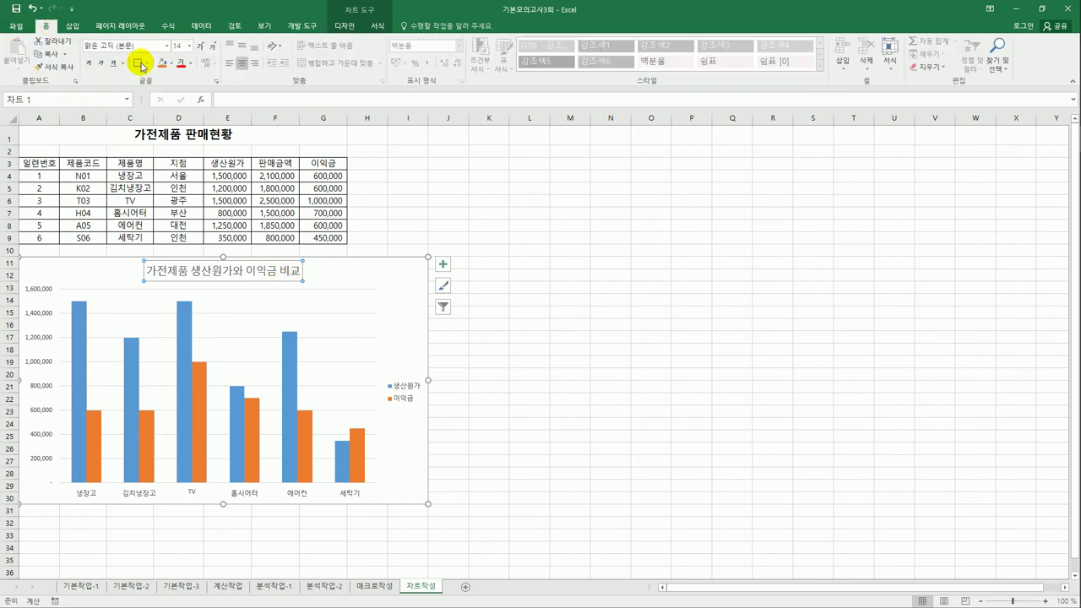
left_click(87, 64)
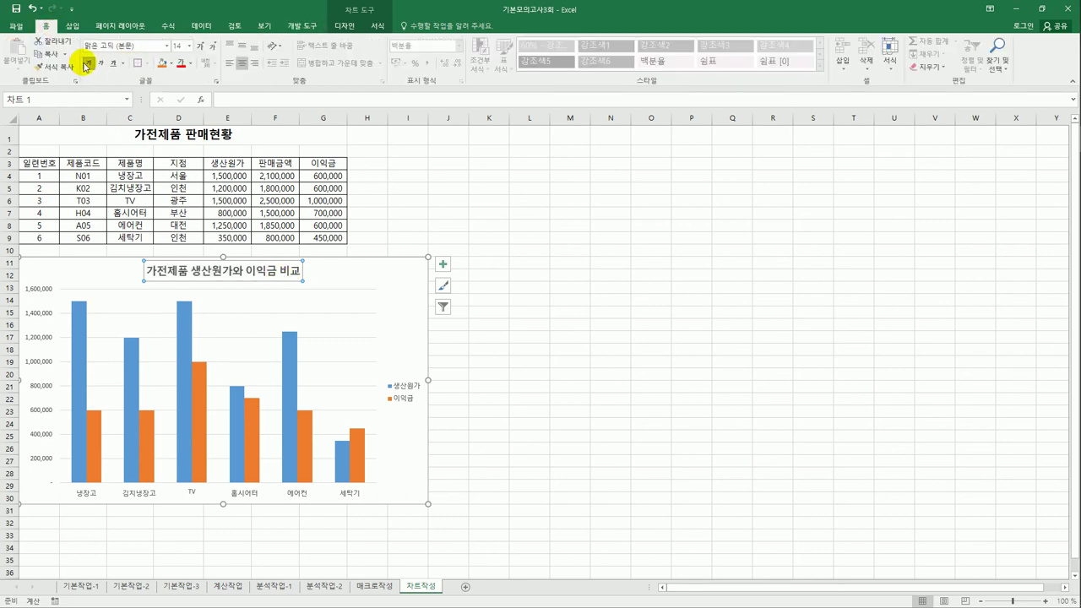
left_click(112, 64)
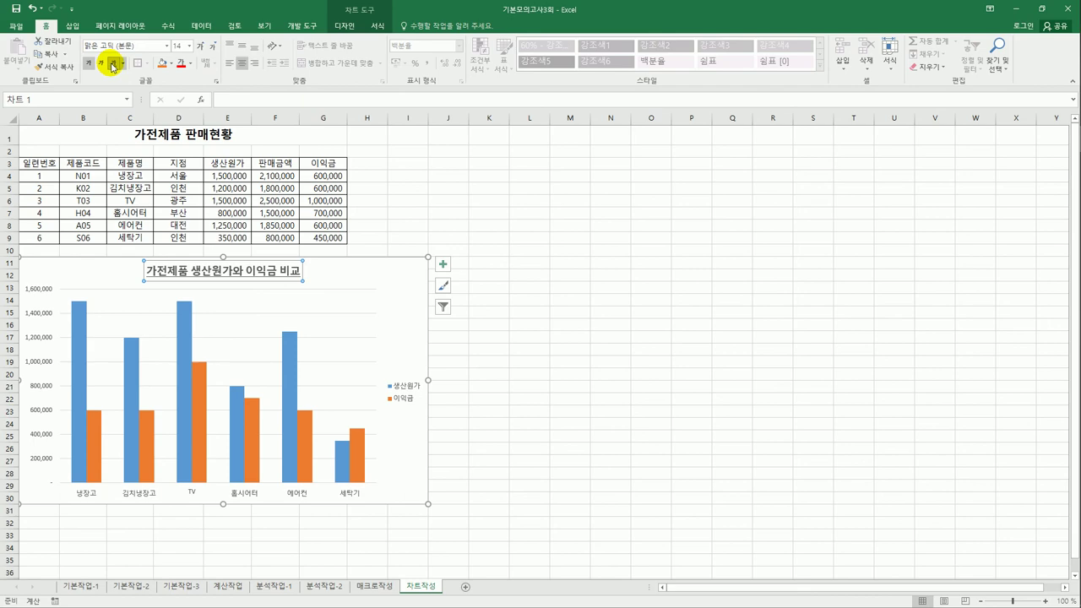
left_click(189, 46)
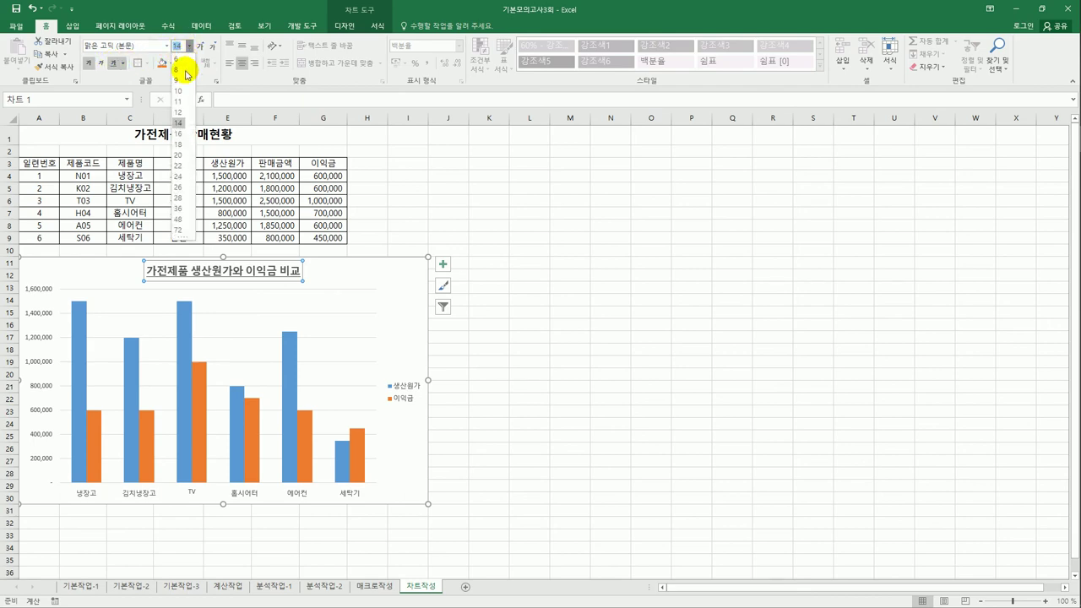
left_click(178, 122)
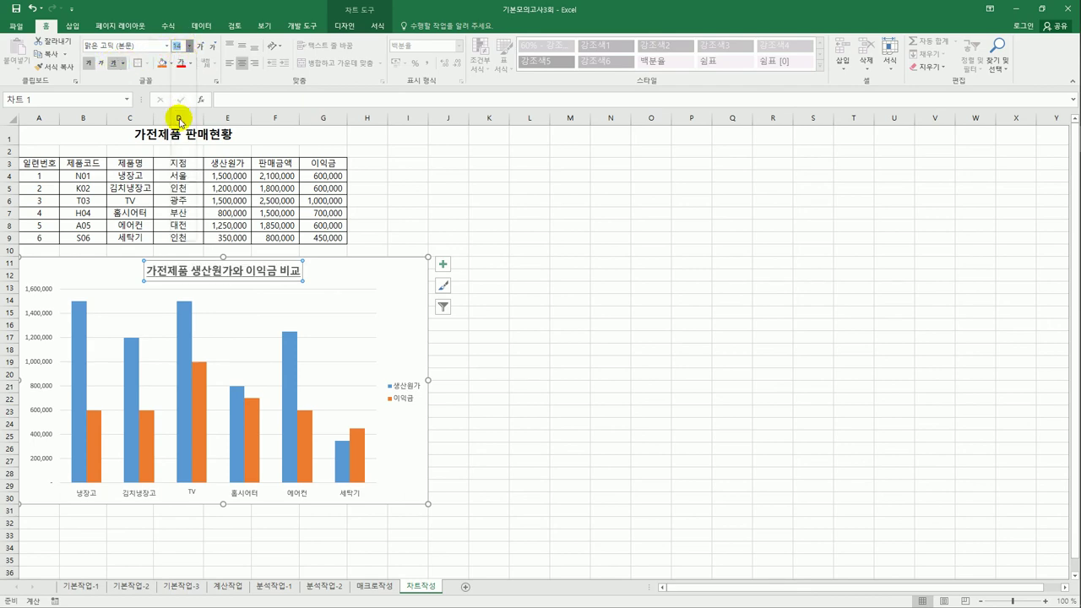
left_click(697, 371)
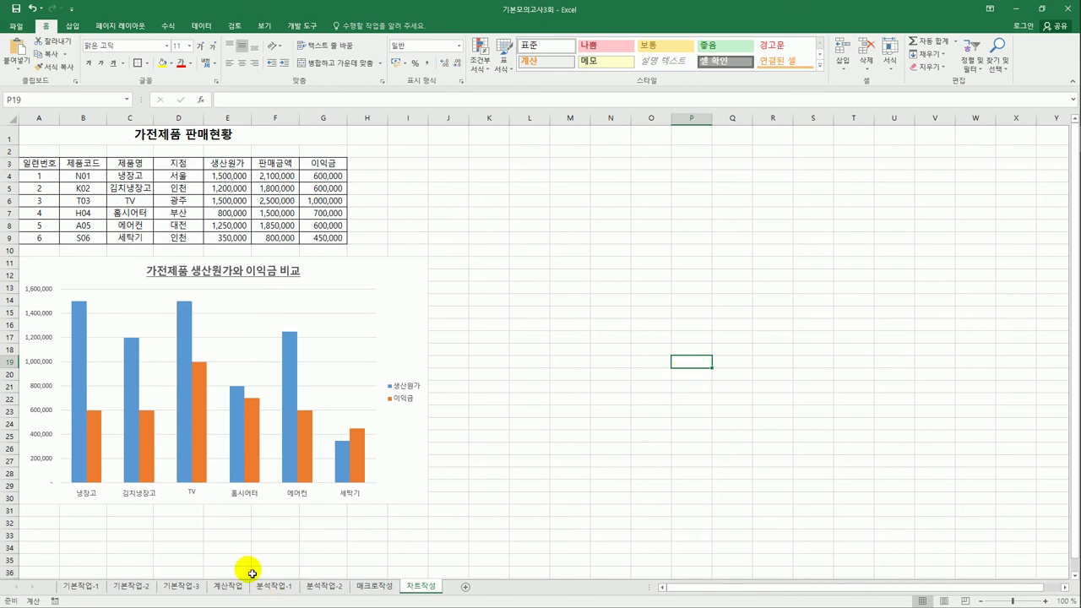
Add a data label to only the TV column of the 이익금 series.
left_click(203, 406)
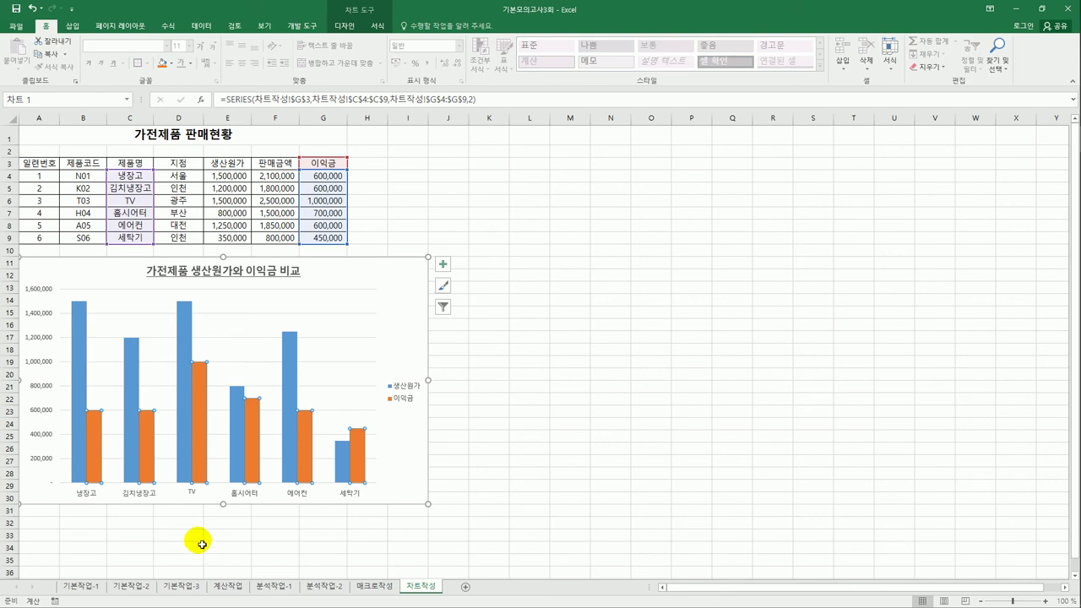
left_click(201, 387)
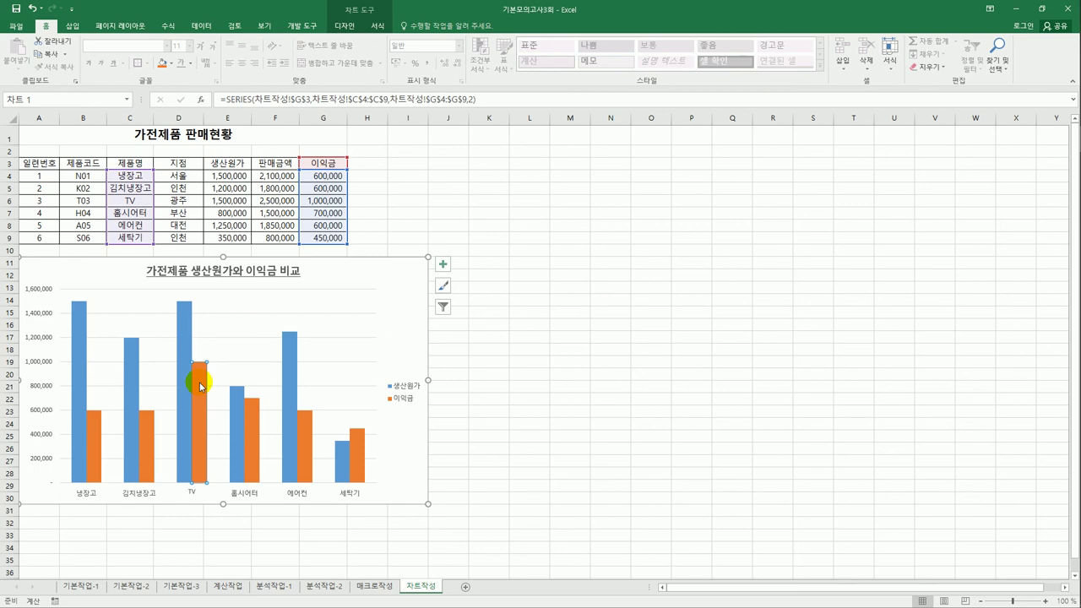
right_click(201, 387)
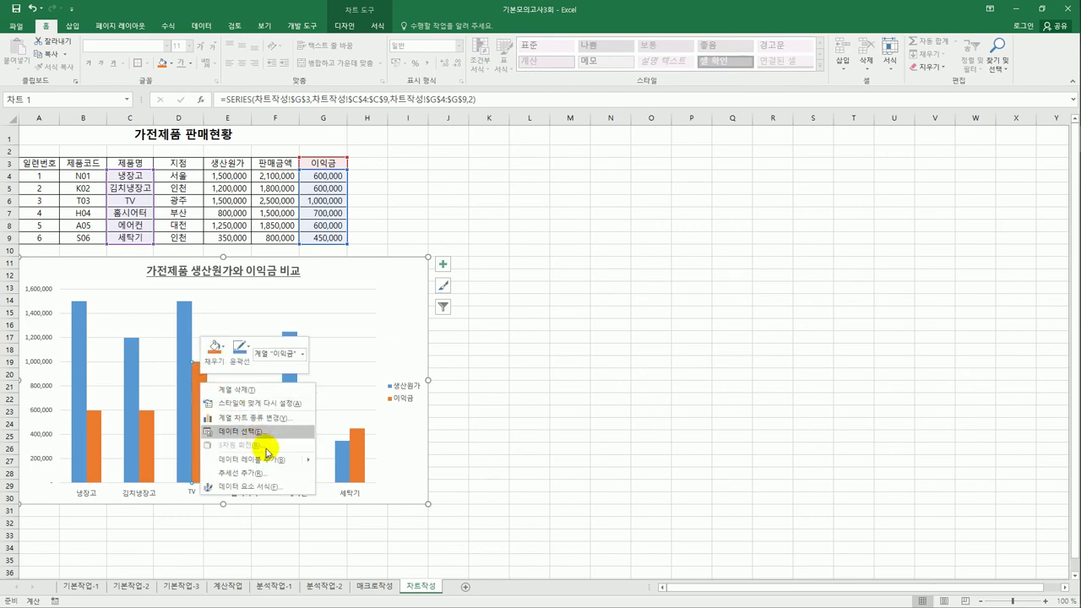
left_click(275, 467)
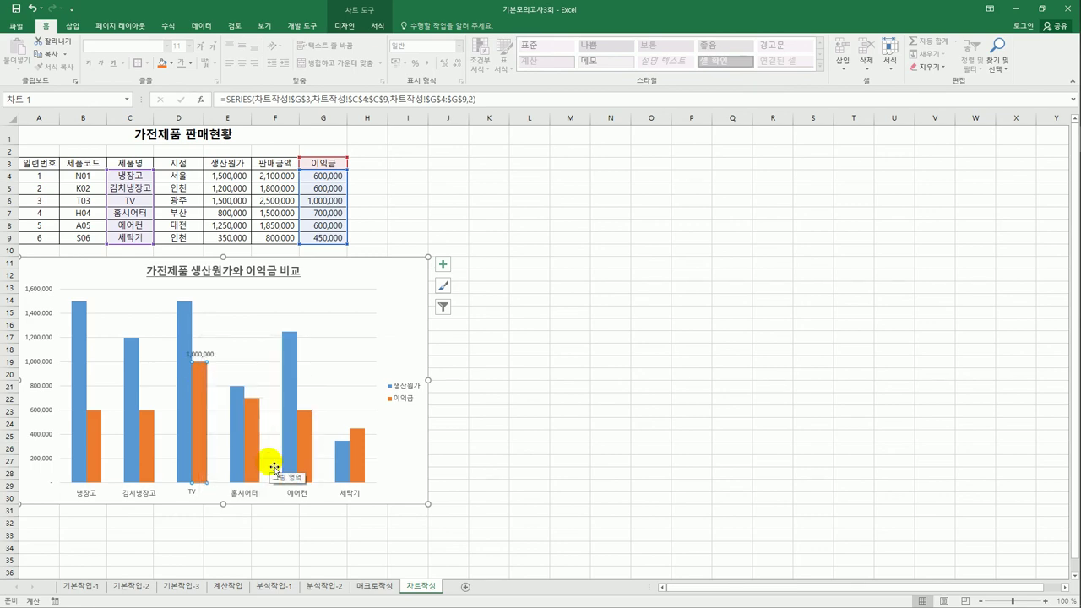
Set the TV data label's font to 굴림체 and increase its font size.
left_click(202, 354)
left_click(170, 45)
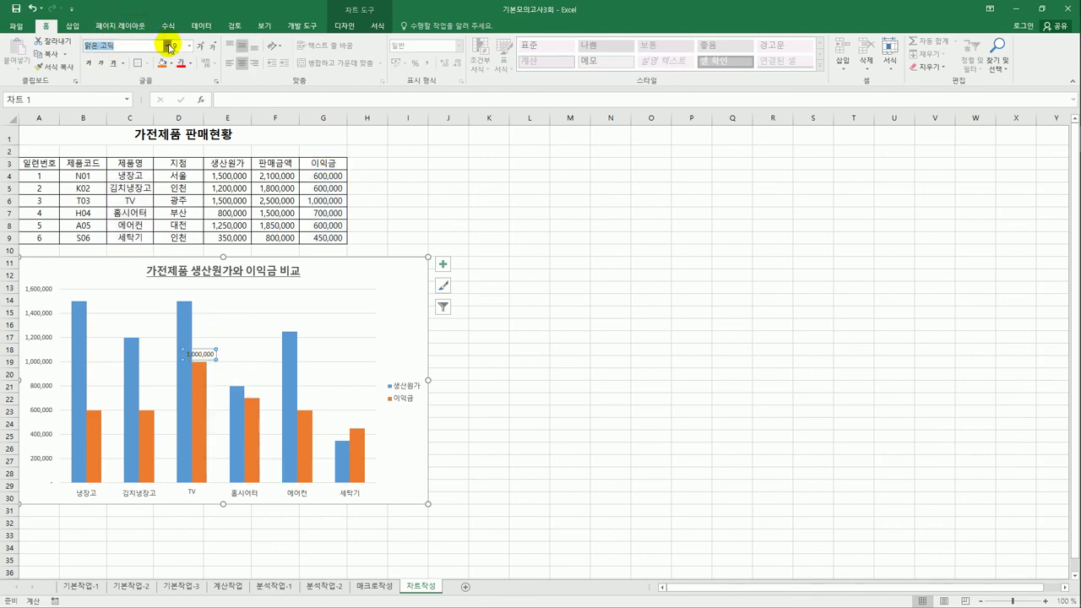
left_click_drag(239, 81, 217, 423)
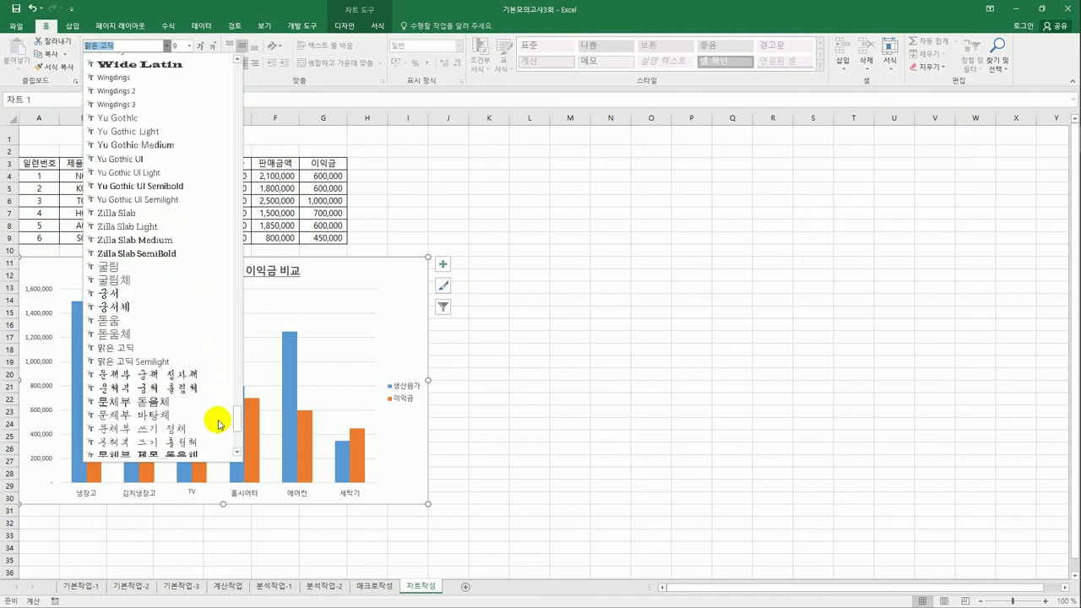
left_click(138, 280)
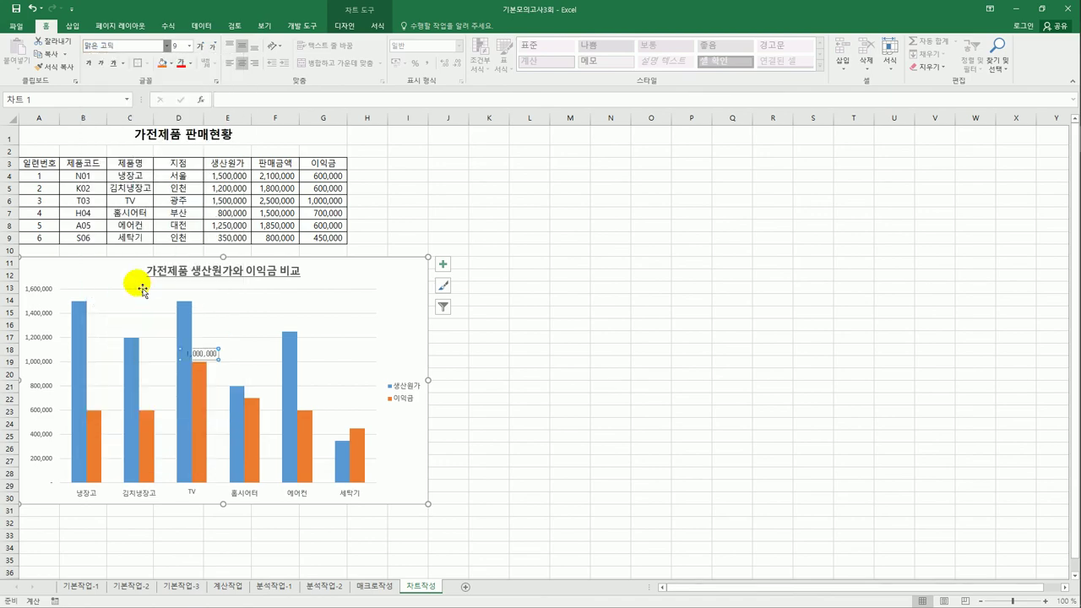
left_click(189, 46)
left_click(183, 98)
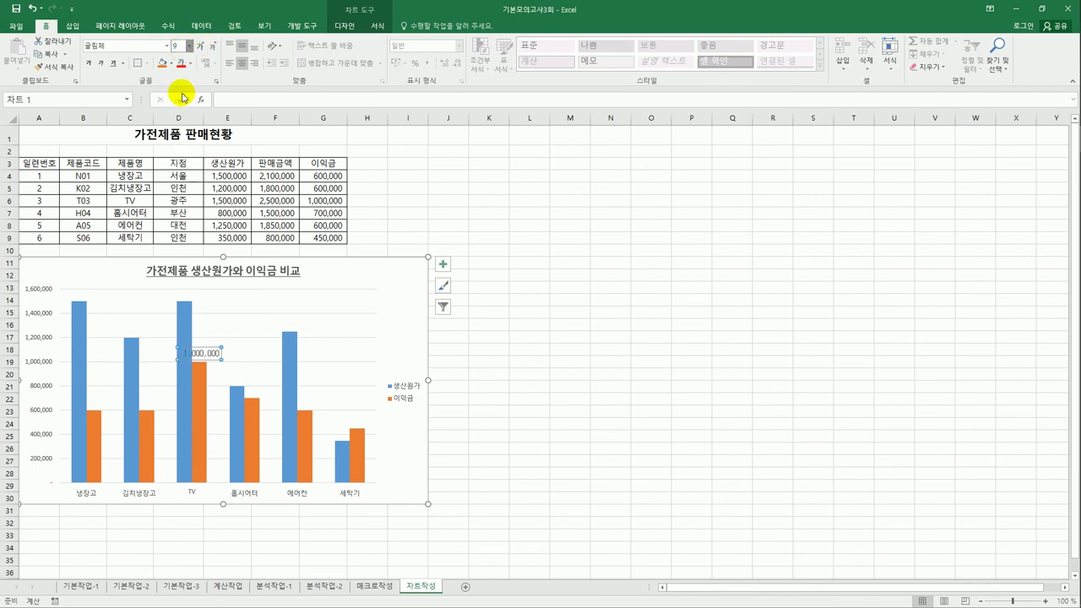
left_click(610, 474)
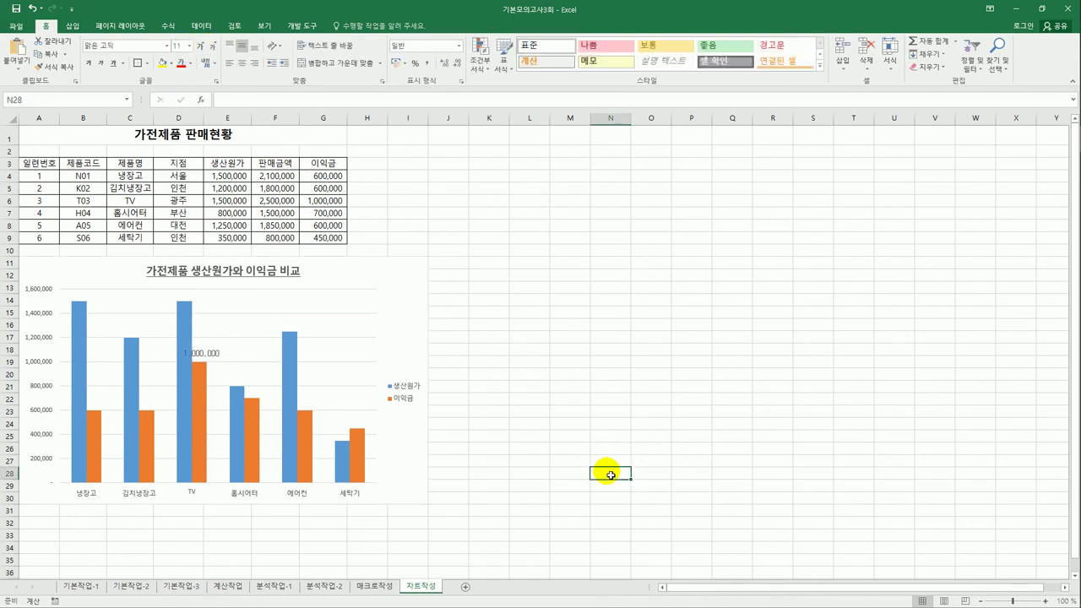
Move the chart legend to the bottom (아래쪽) of the chart.
left_click(391, 393)
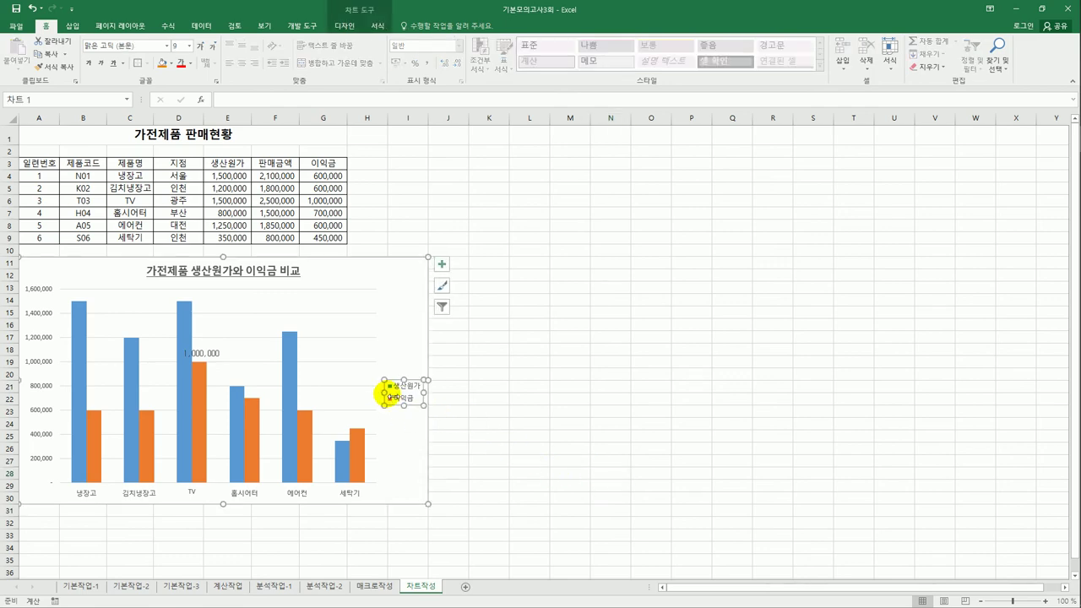
left_click(445, 269)
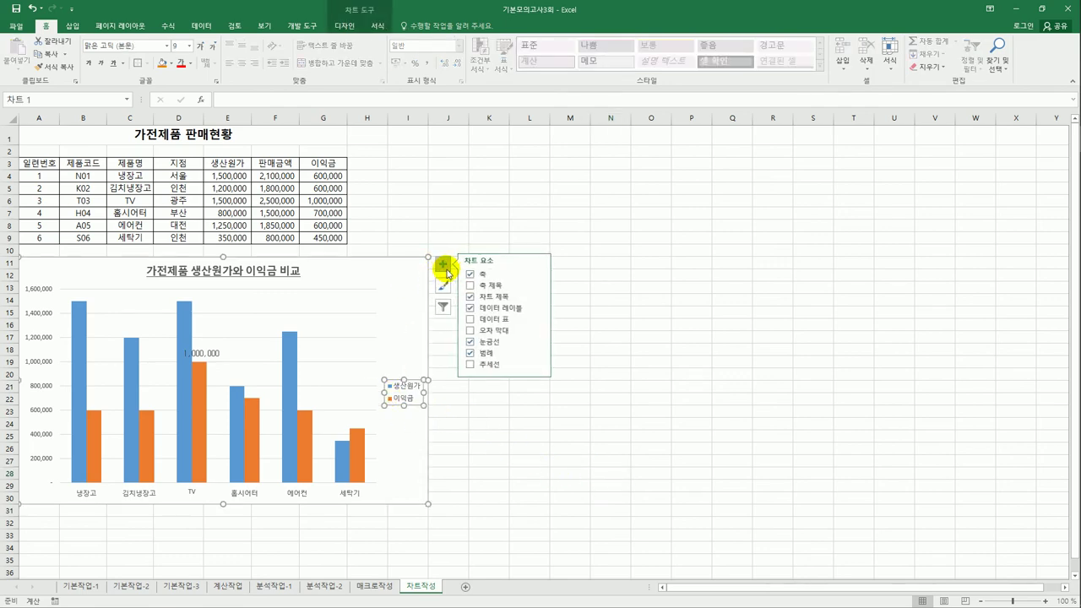
left_click(538, 353)
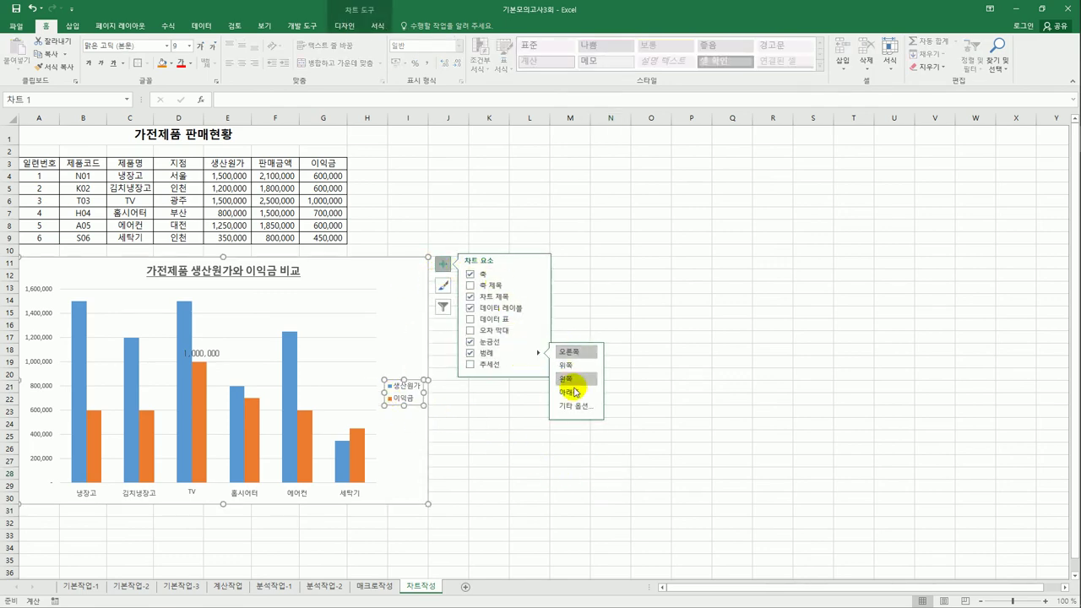
left_click(570, 392)
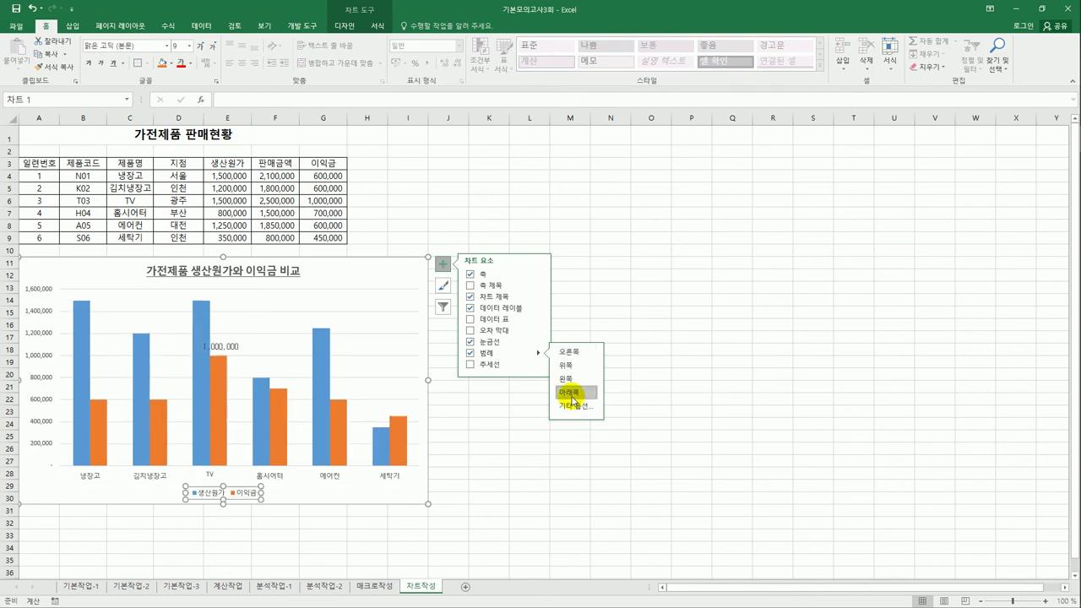
Apply the outer (바깥쪽) preset shadow offset diagonally to the lower right to the chart legend.
left_click(244, 493)
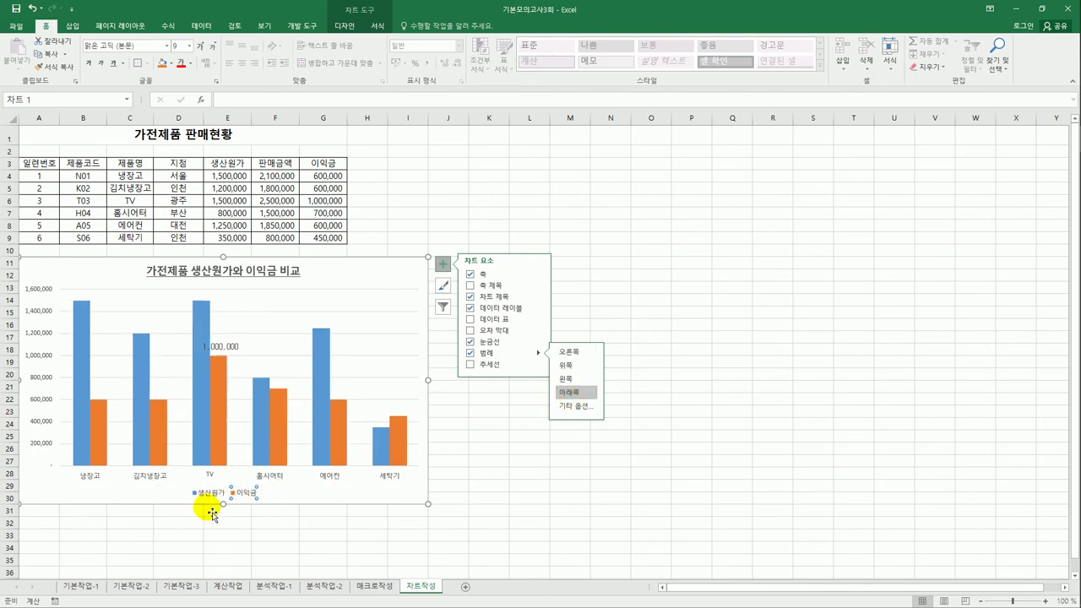
left_click(212, 515)
left_click(220, 496)
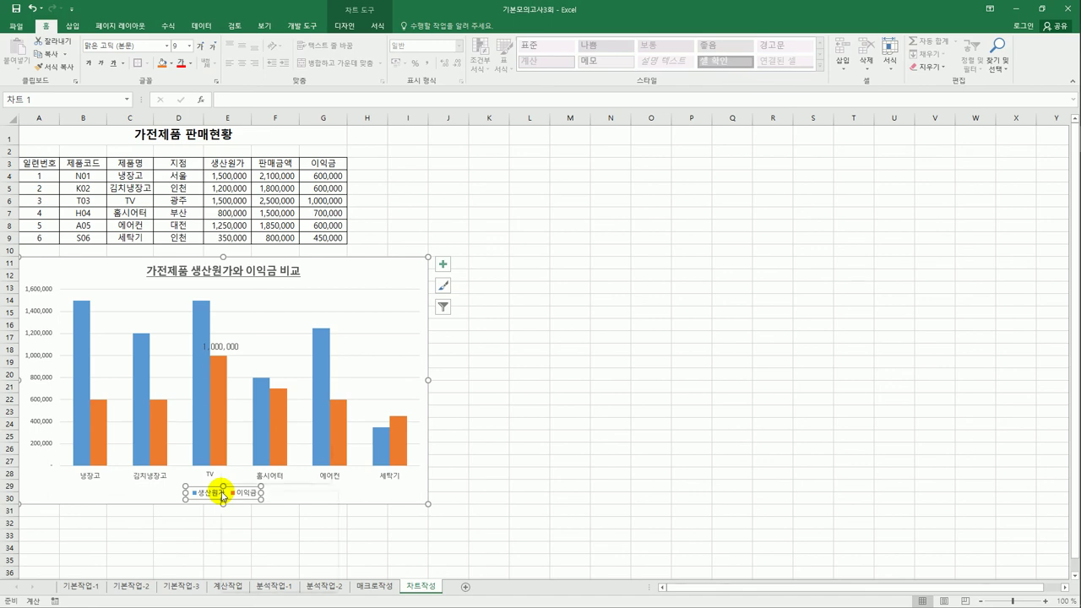
right_click(223, 498)
left_click(282, 578)
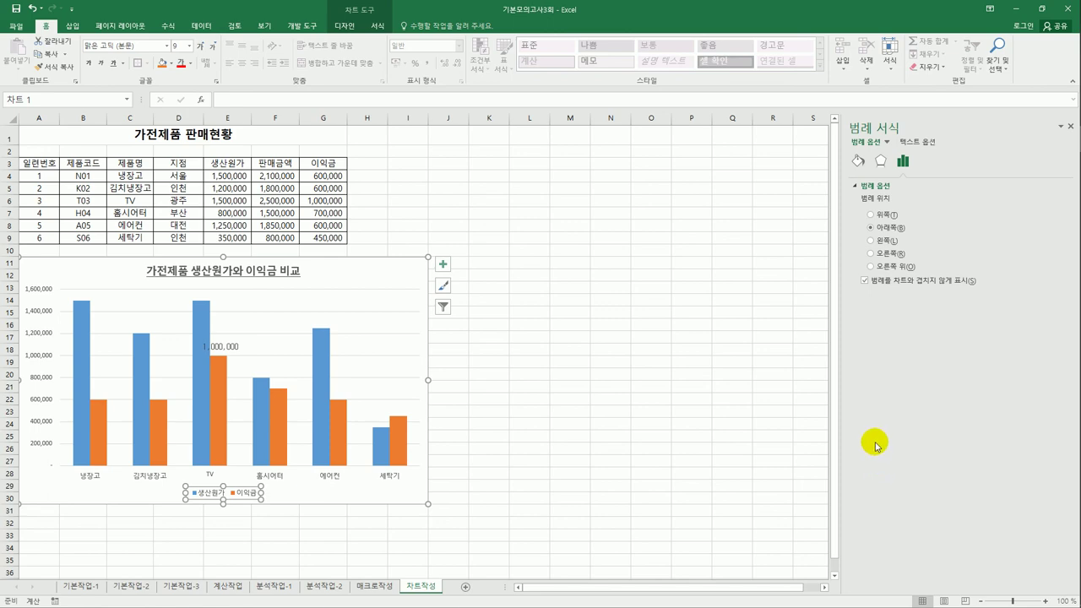
left_click(881, 162)
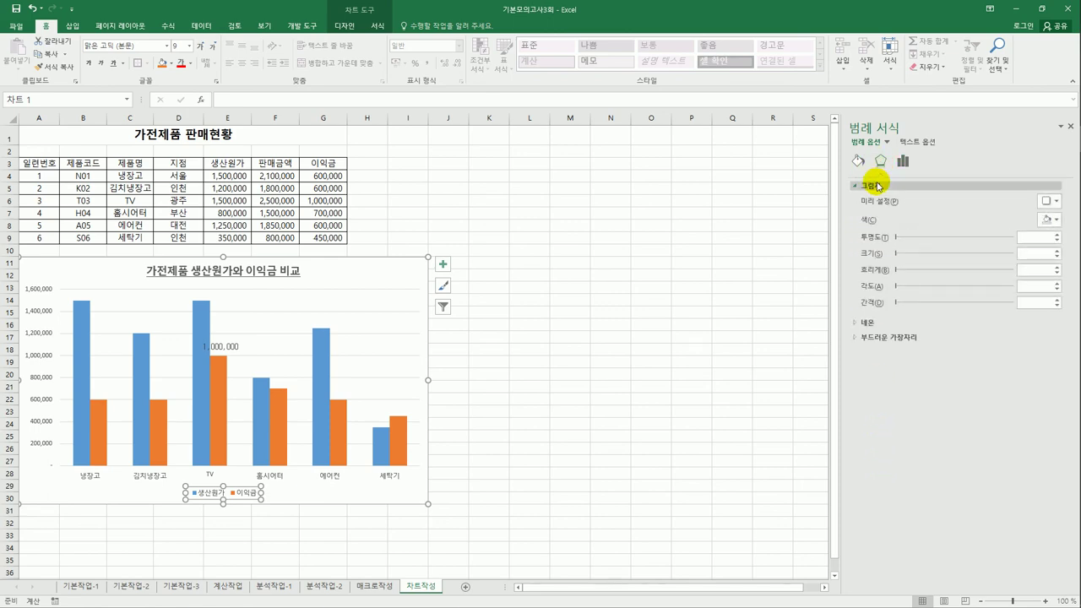
left_click(1041, 203)
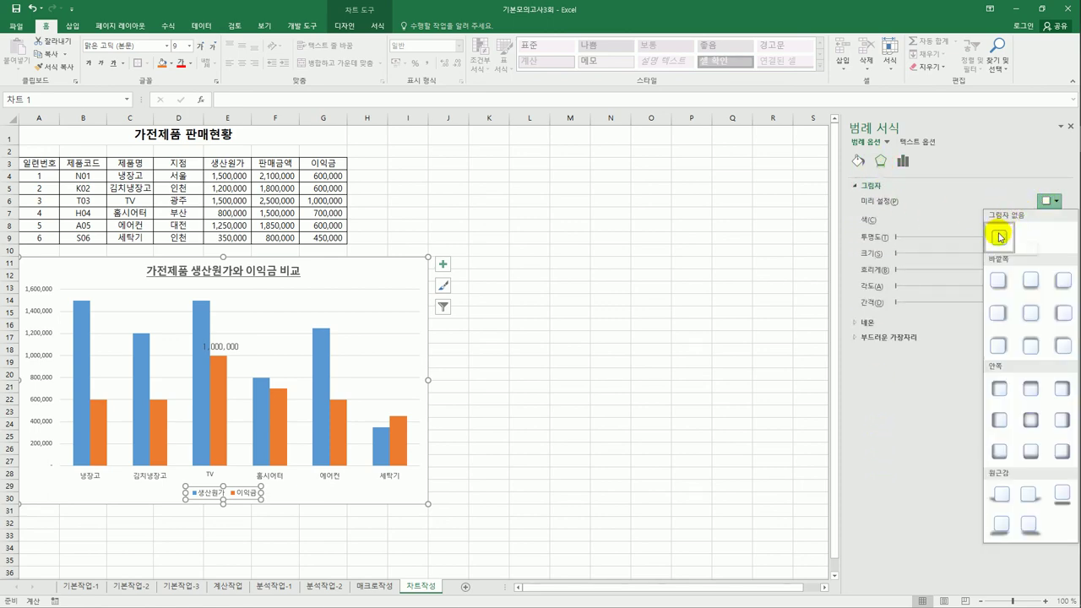
left_click(1000, 282)
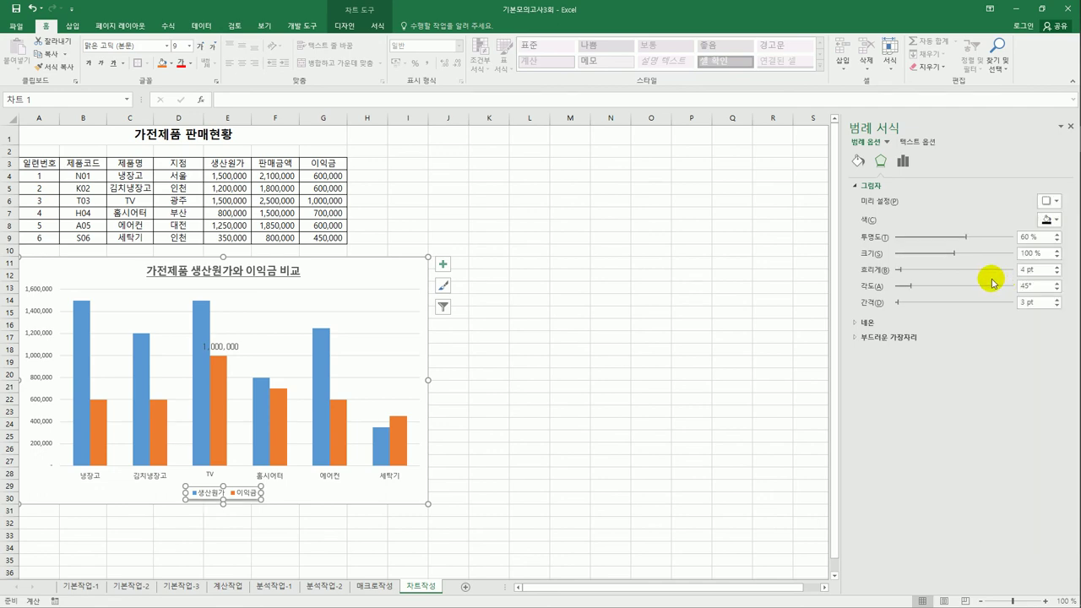
Give the chart legend a solid white fill (단색 채우기) and a solid border line (실선).
left_click(858, 162)
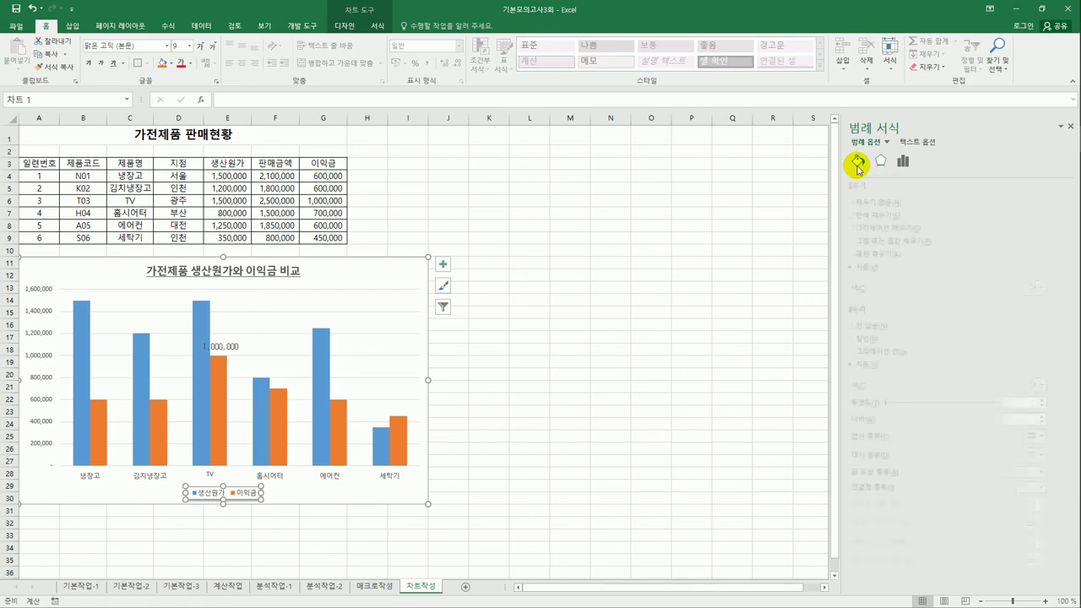
left_click(878, 223)
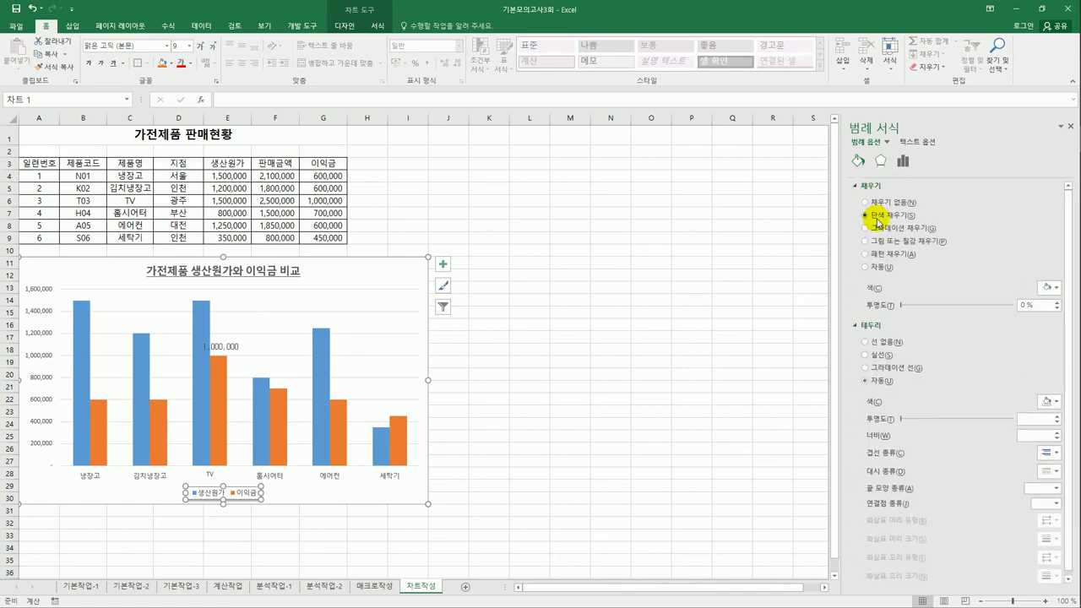
left_click(1048, 288)
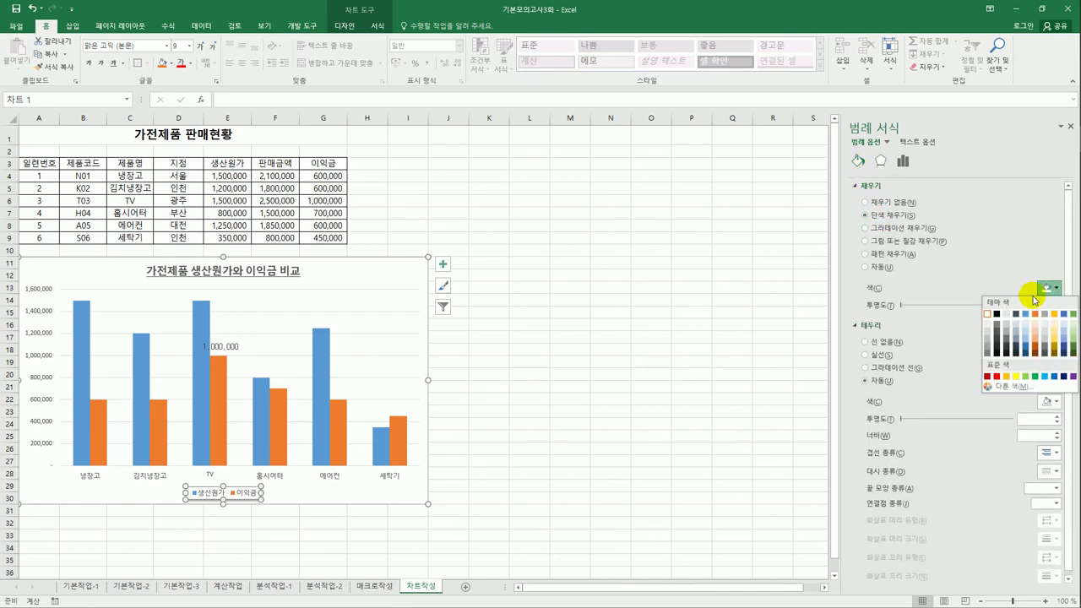
left_click(988, 314)
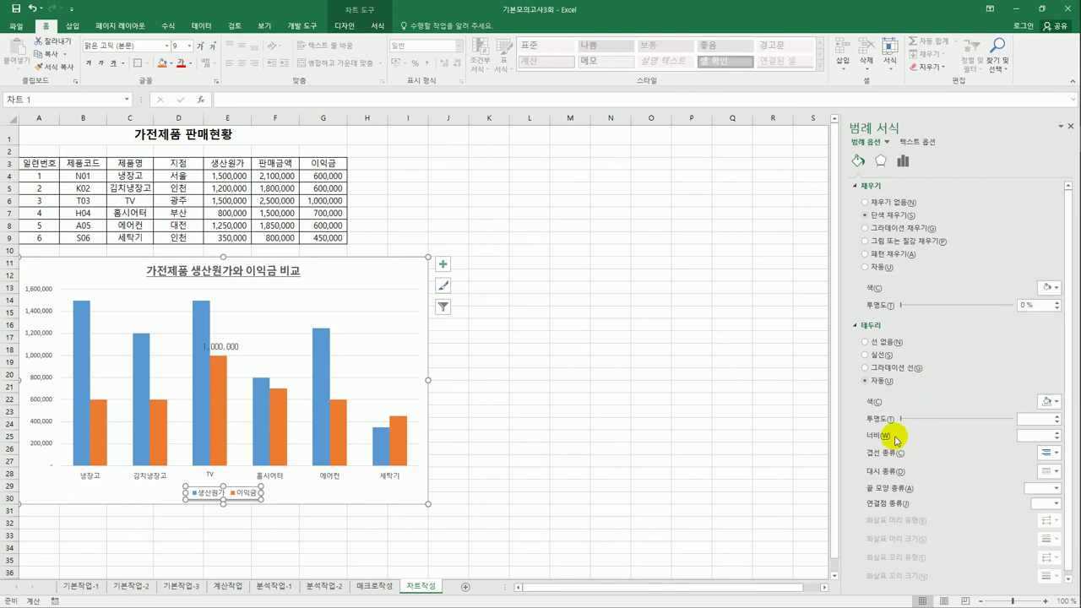
left_click(1047, 402)
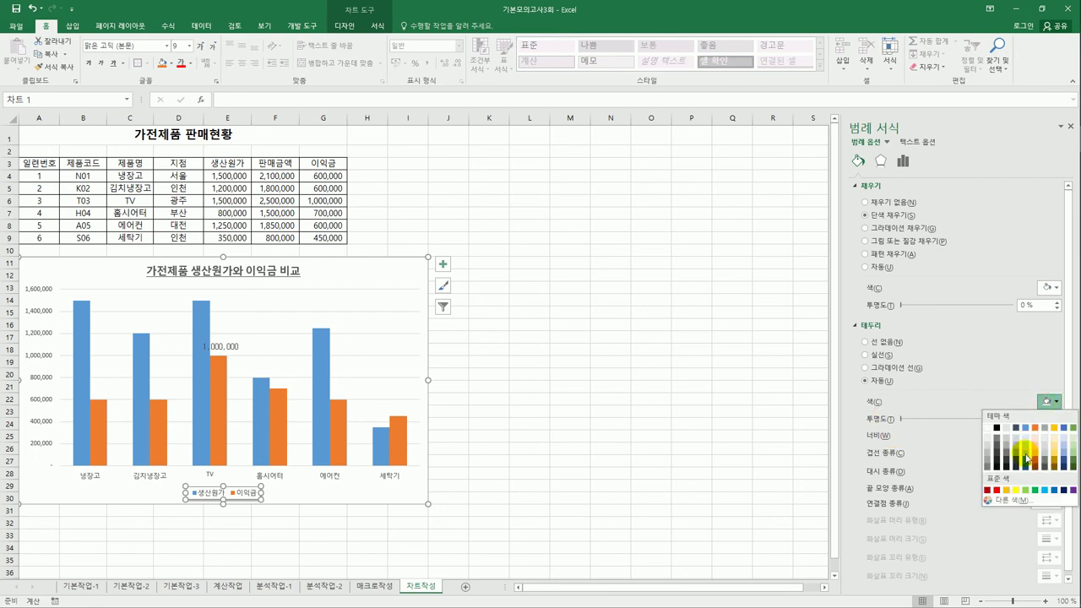
left_click(1054, 490)
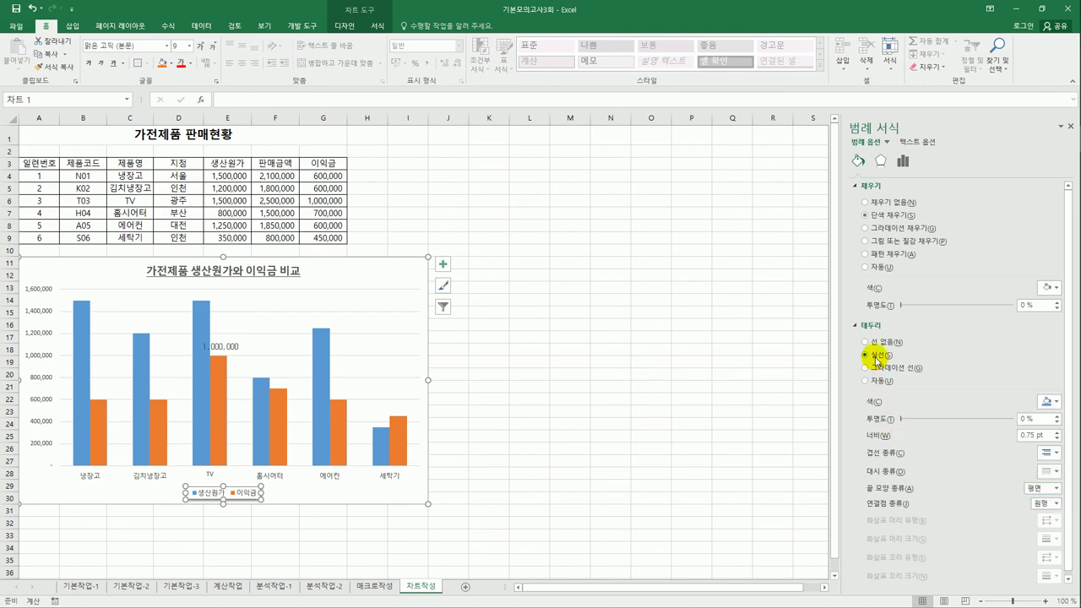
left_click(651, 412)
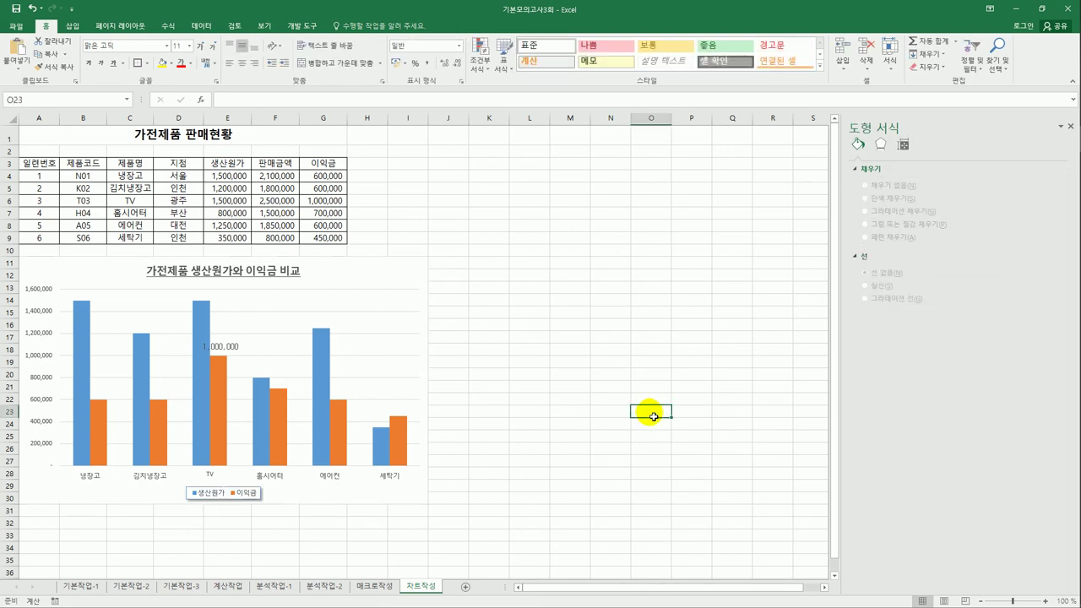
Fill the chart's plot area with the cream parchment texture (그림 또는 질감 채우기).
left_click(338, 305)
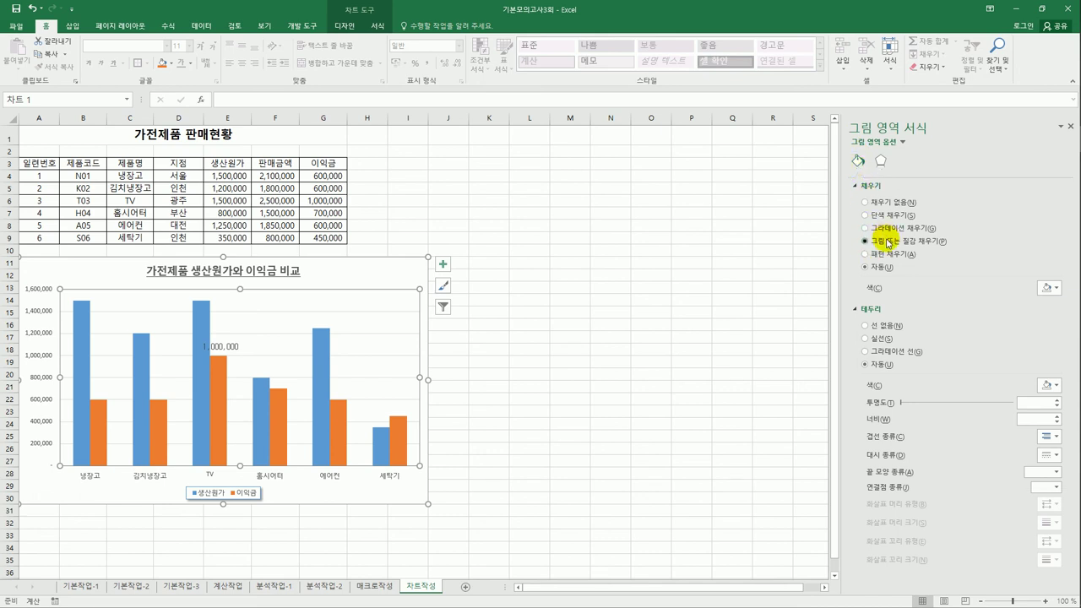
left_click(887, 243)
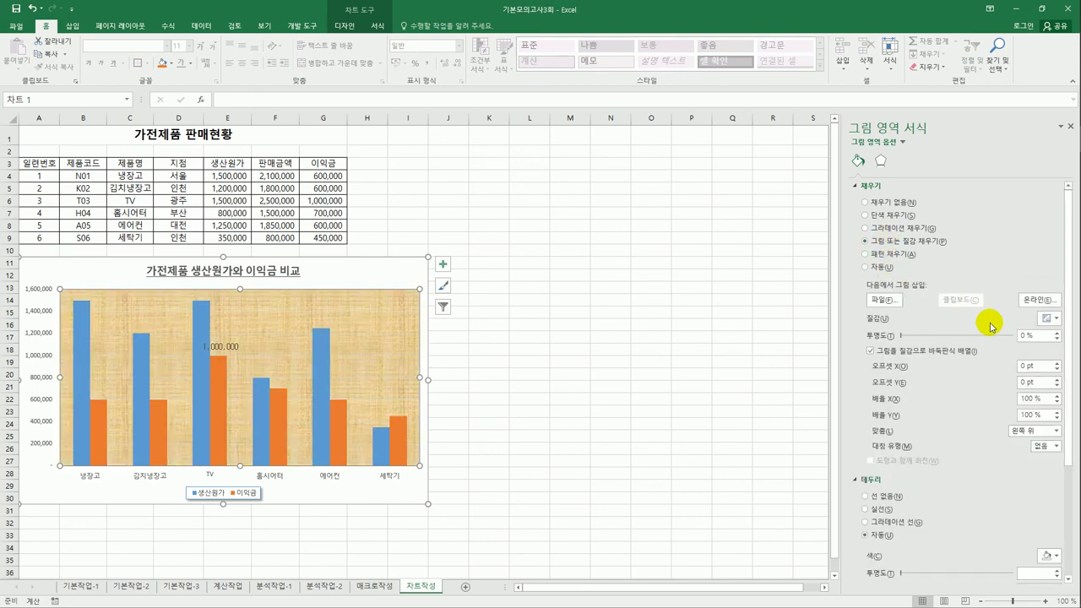
left_click(1049, 319)
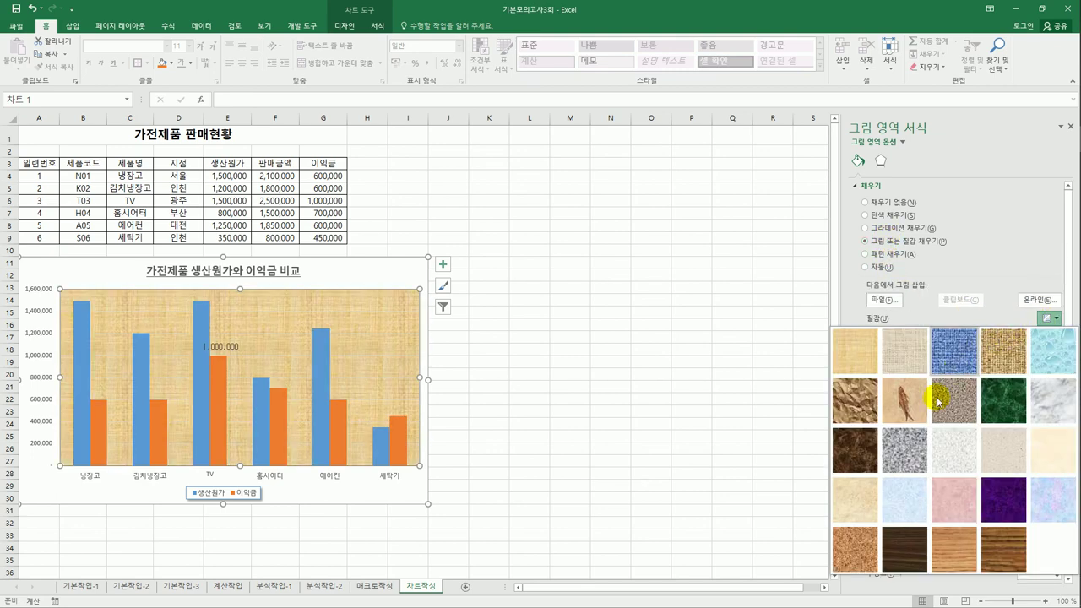
left_click(1044, 462)
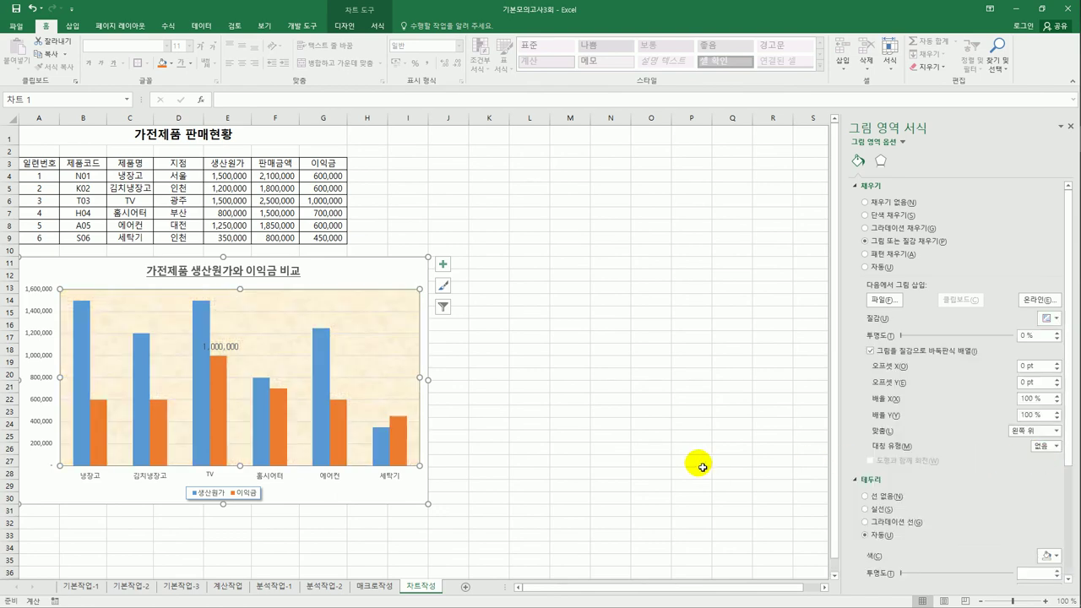
Apply the outer (바깥쪽) preset shadow offset diagonally to the lower right to the whole chart area.
left_click(376, 279)
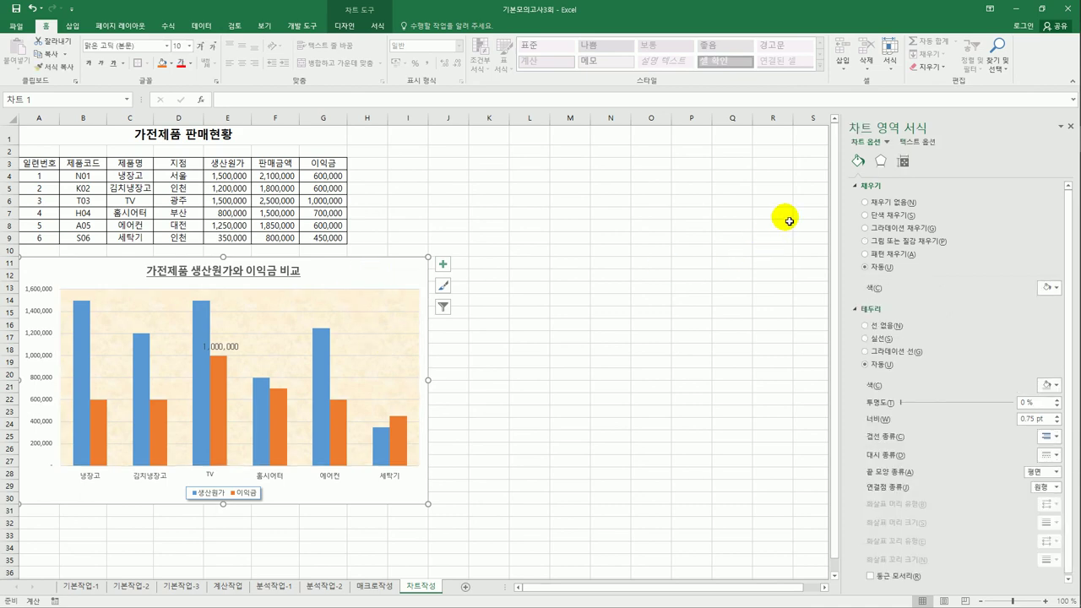
left_click(880, 162)
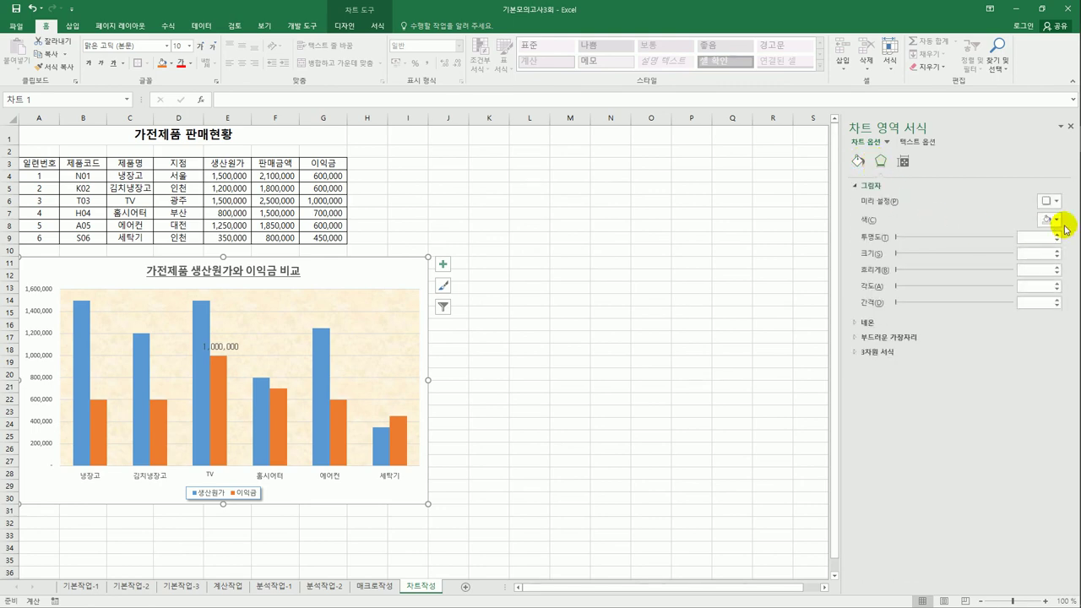
left_click(1050, 204)
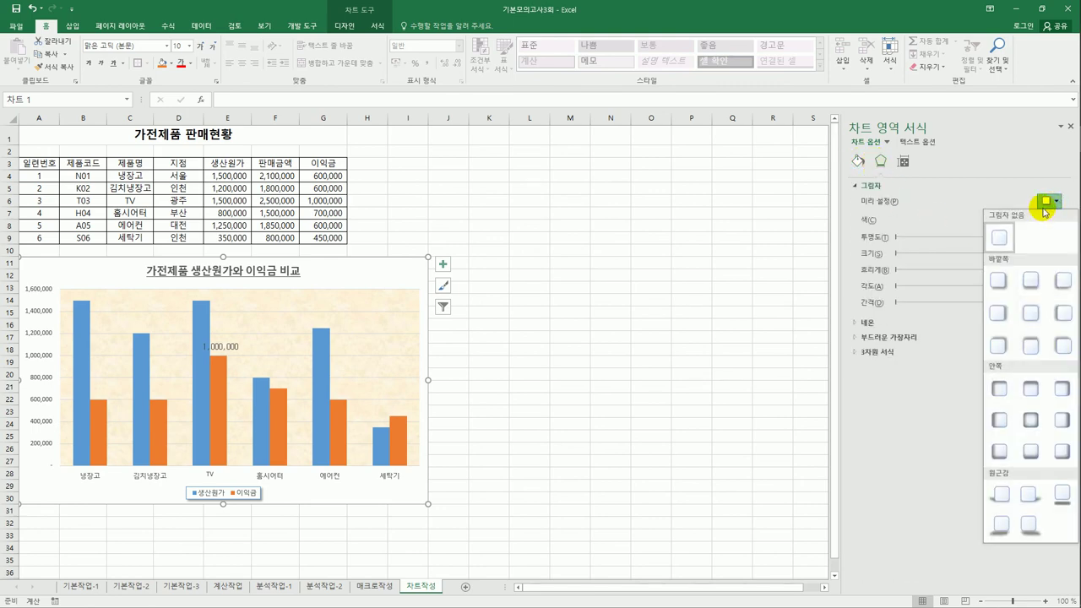
left_click(999, 279)
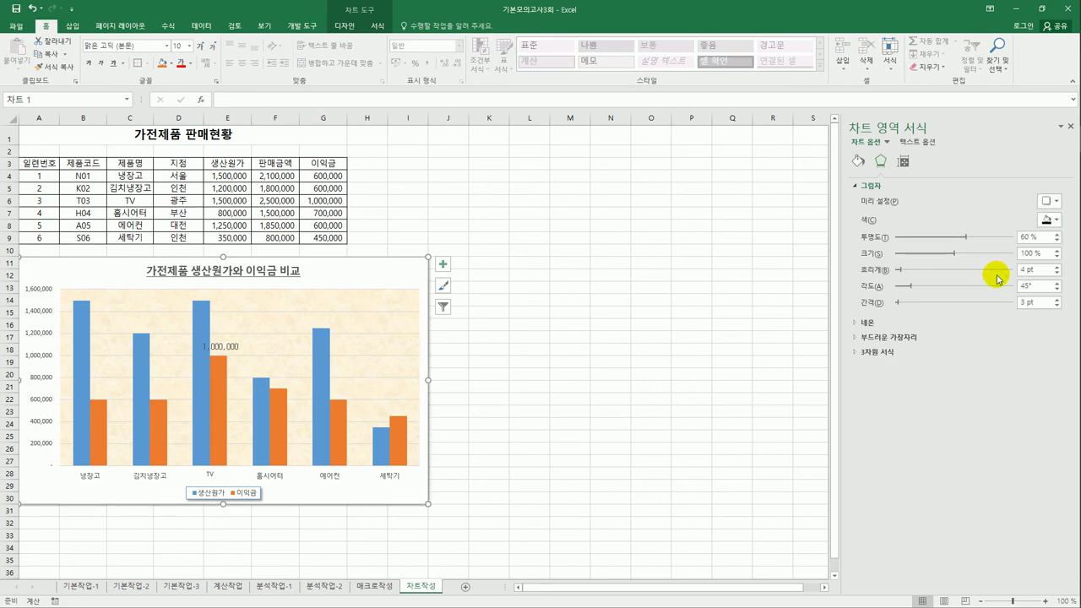
Turn on rounded corners (둥근 모서리) for the chart area's border and deselect the chart.
left_click(859, 161)
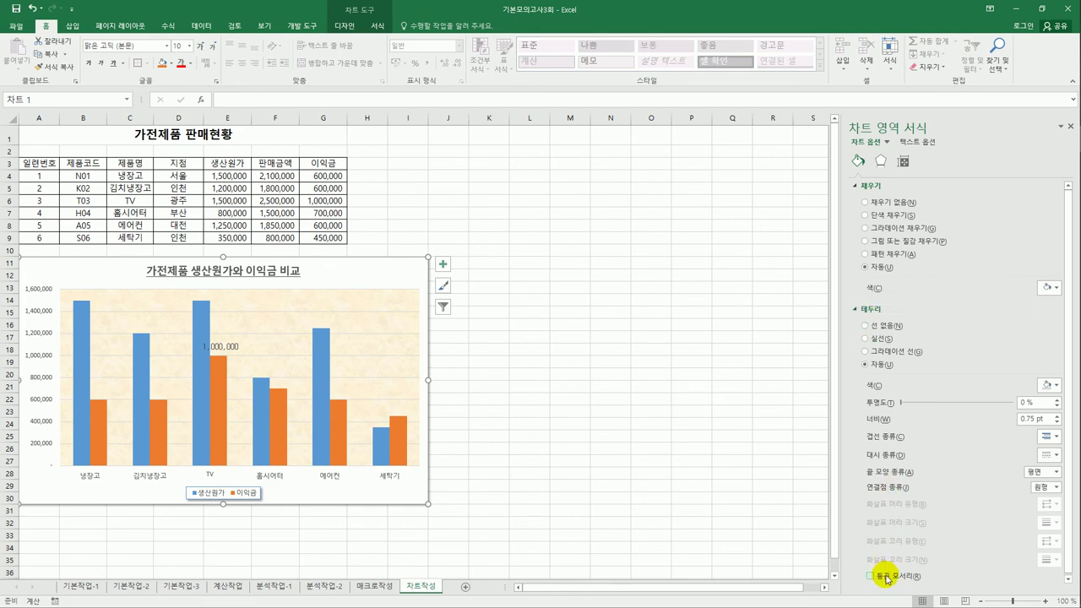
left_click(571, 413)
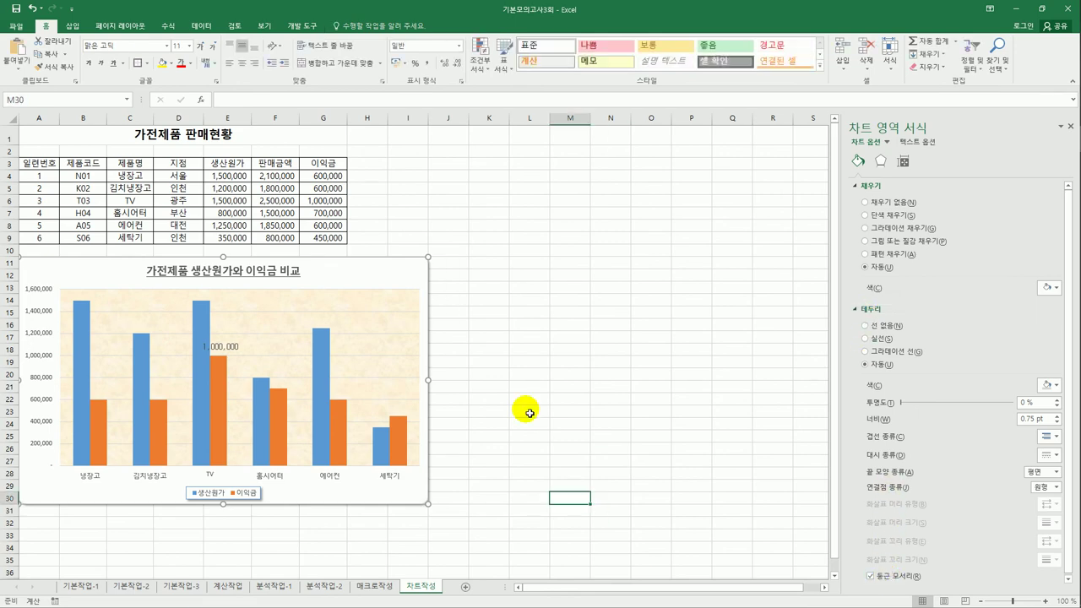
left_click(585, 373)
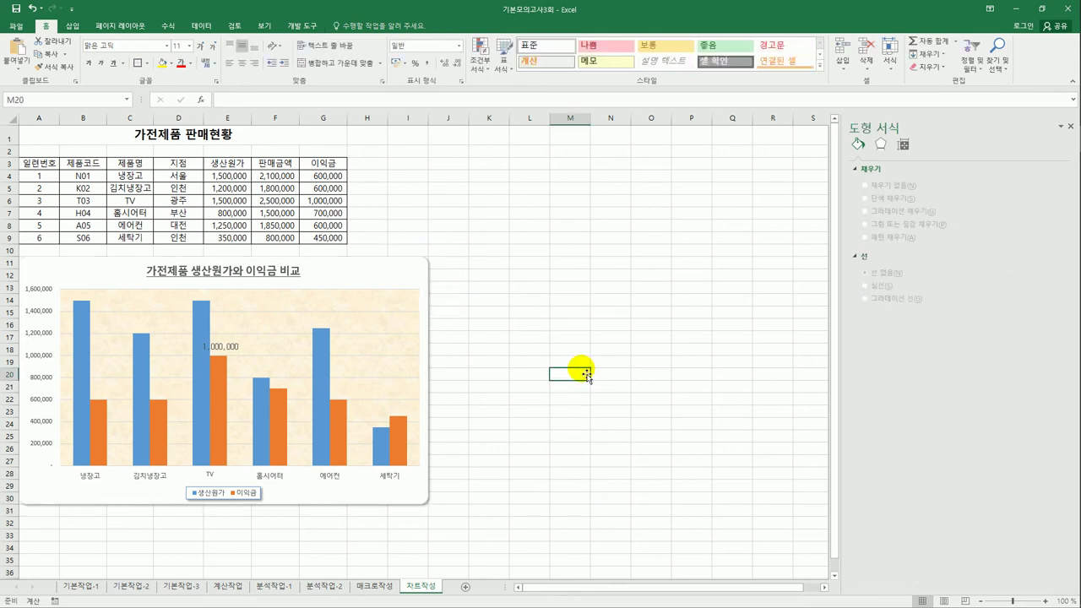